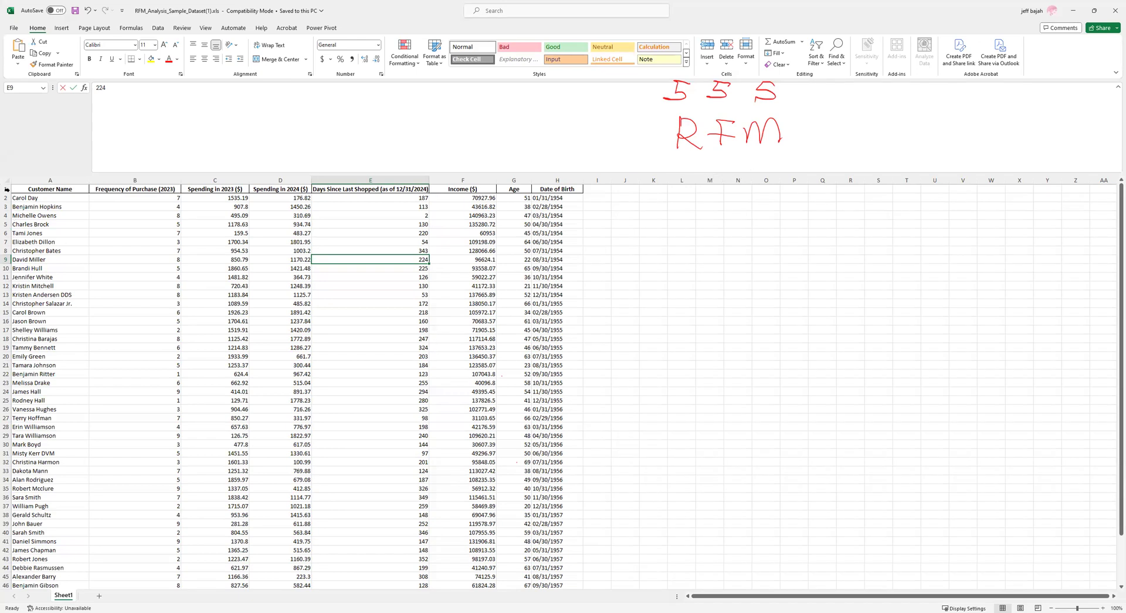
Review the extent of the customer dataset, from the customer names across to the dates of birth.
left_click_drag(23, 190, 35, 198)
left_click_drag(240, 201, 559, 536)
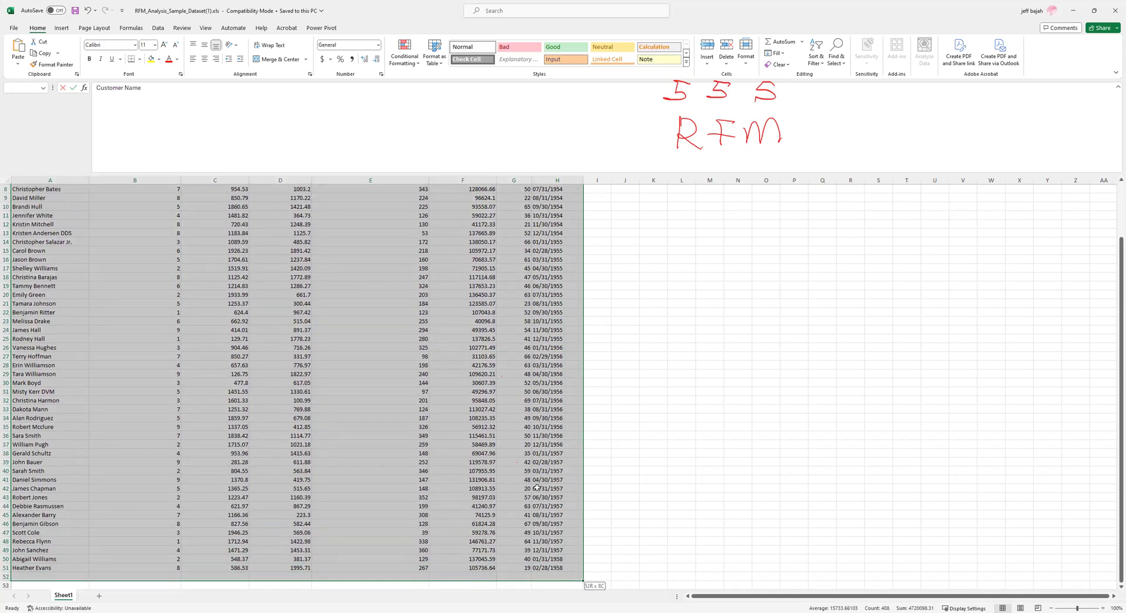
scroll(355, 378, "up", 3)
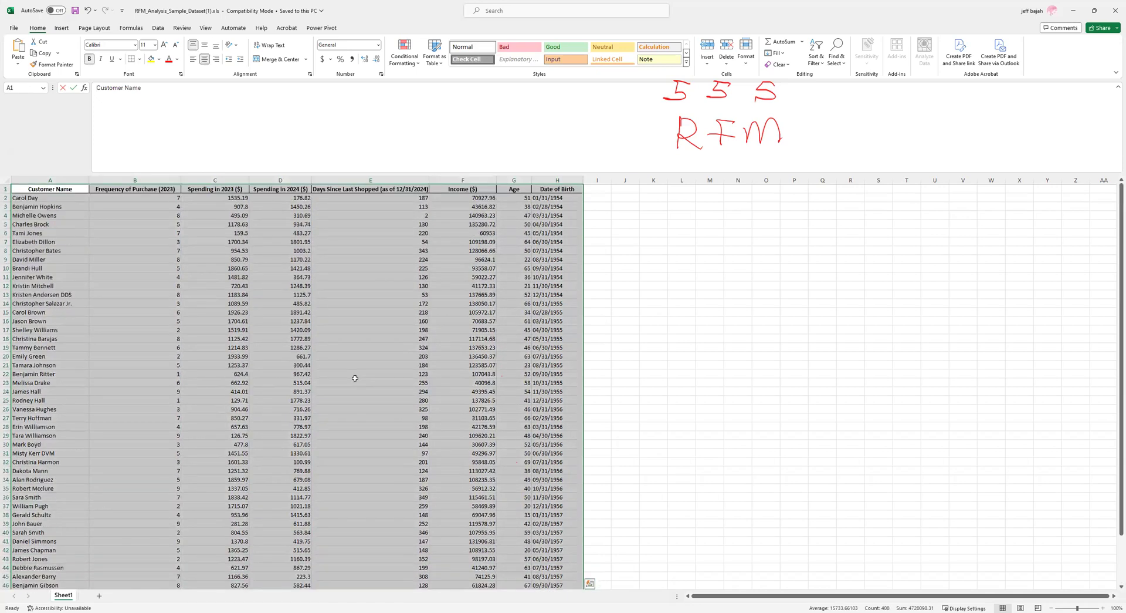
left_click(102, 322)
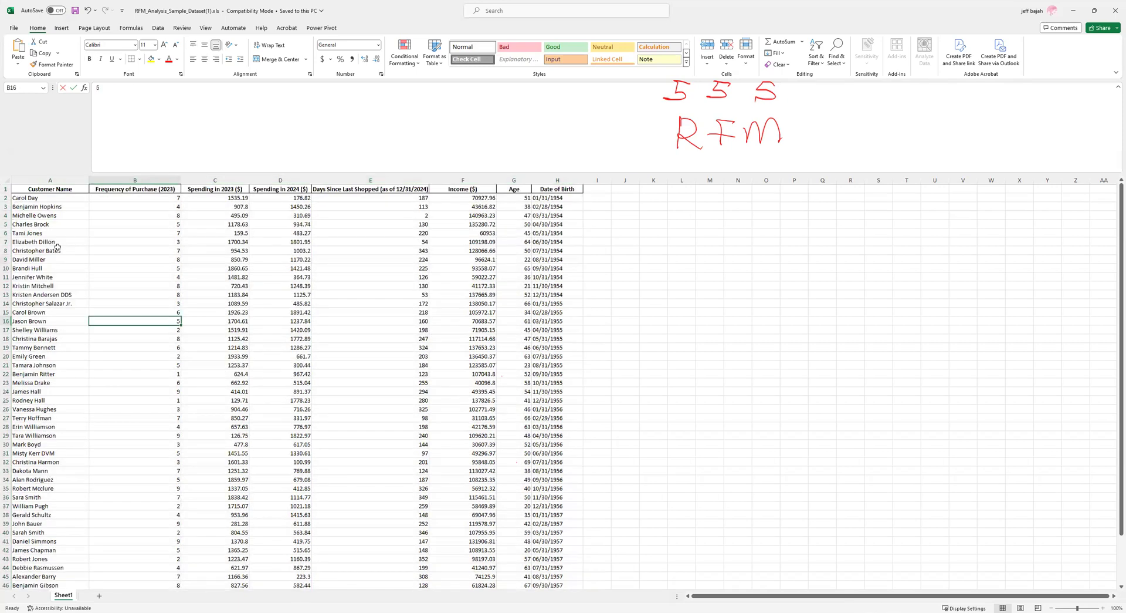
left_click_drag(48, 207, 45, 296)
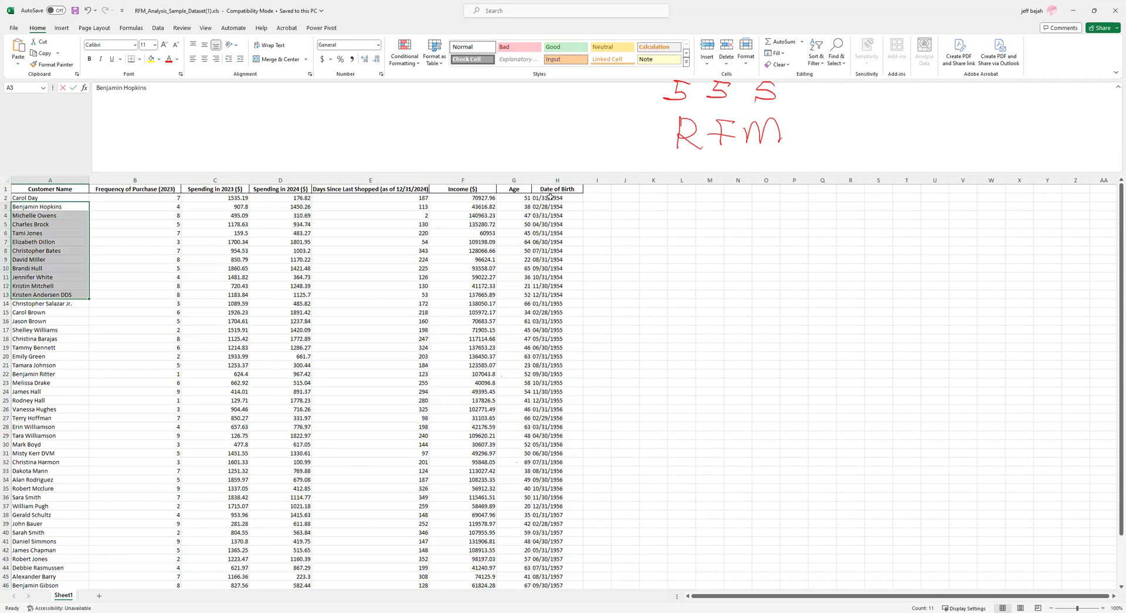
left_click_drag(550, 197, 572, 422)
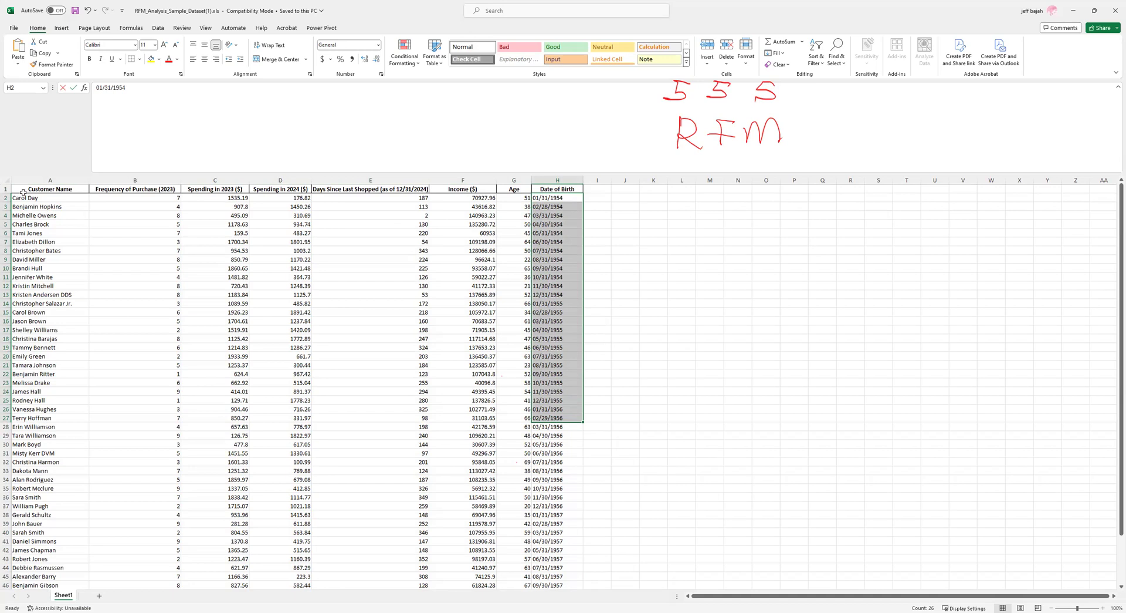
left_click_drag(24, 192, 587, 478)
left_click(552, 321)
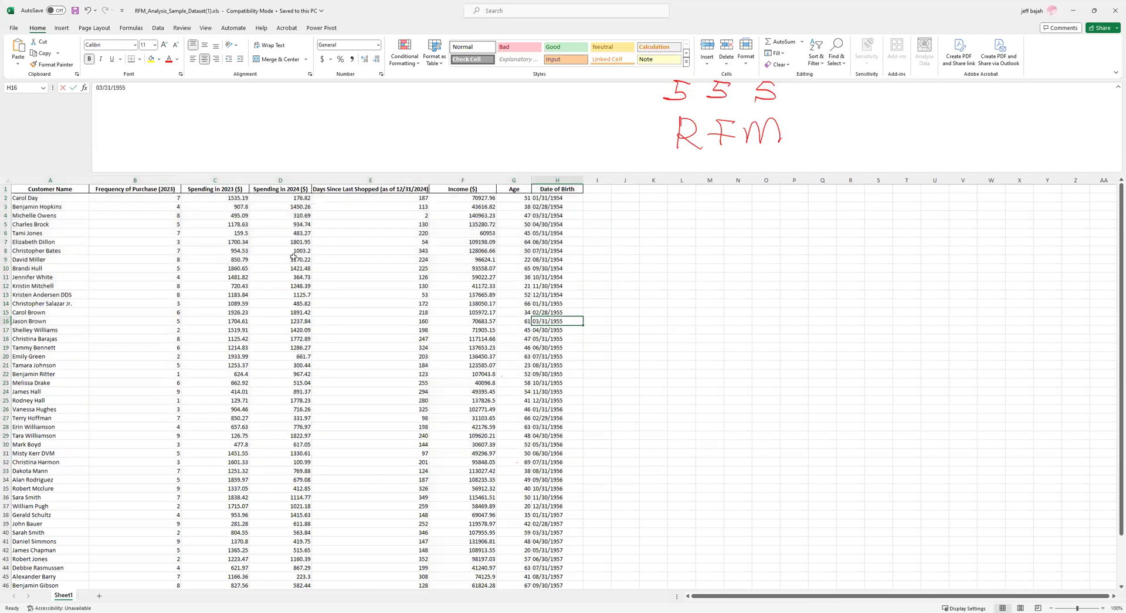
Examine the dataset column by column: names, purchase frequency, yearly spending, days since last shopped, income, age and date of birth.
left_click_drag(46, 198, 46, 419)
left_click_drag(124, 191, 123, 418)
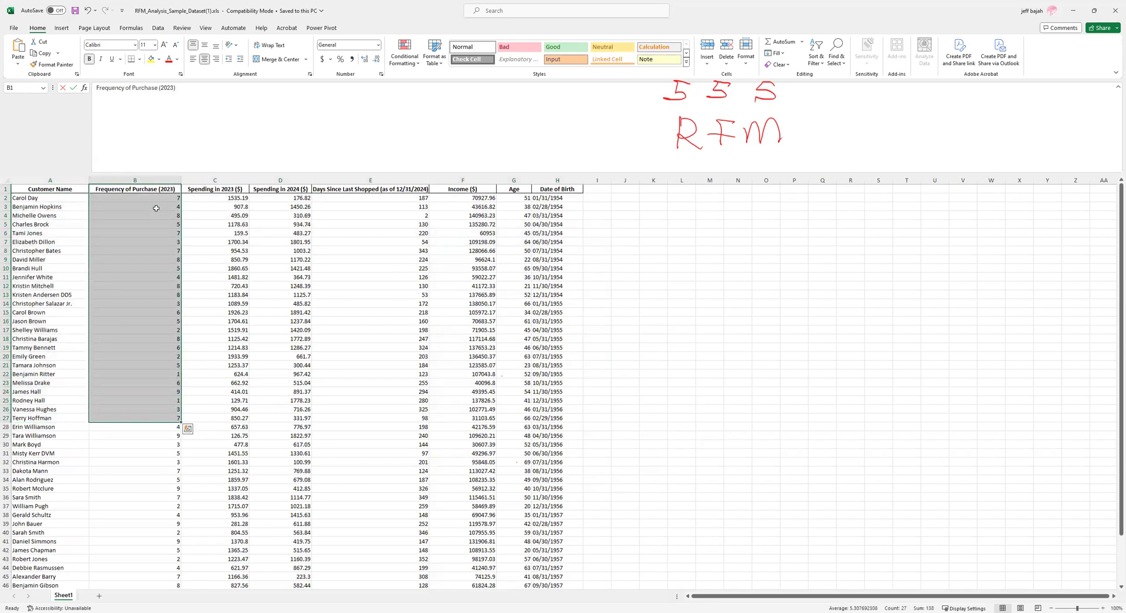
left_click_drag(209, 194, 214, 391)
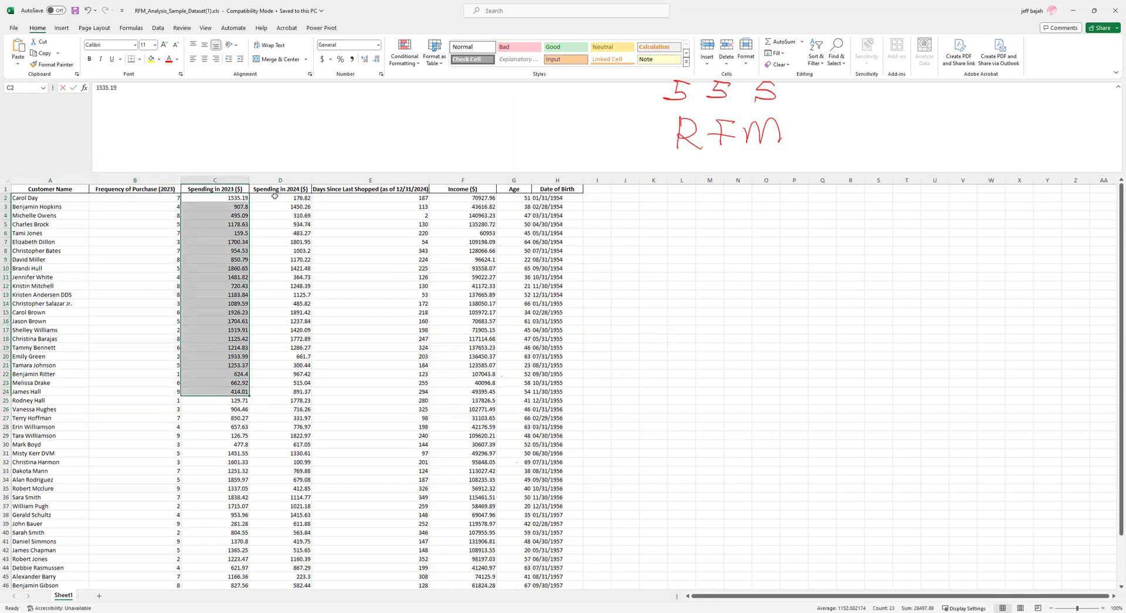
left_click_drag(275, 198, 281, 356)
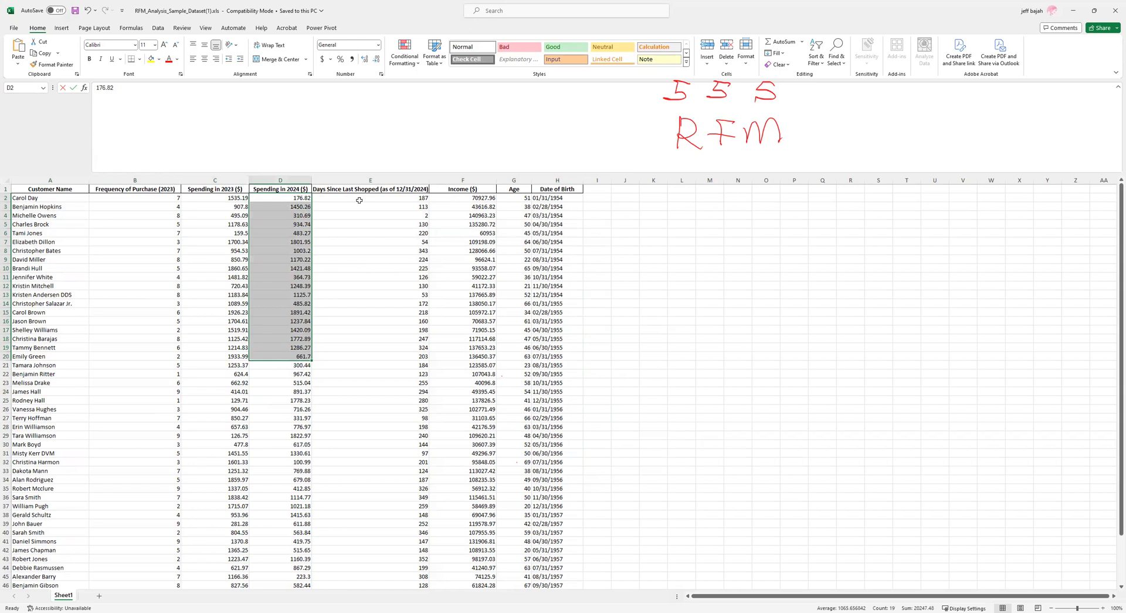
left_click_drag(380, 189, 382, 364)
left_click_drag(478, 190, 474, 392)
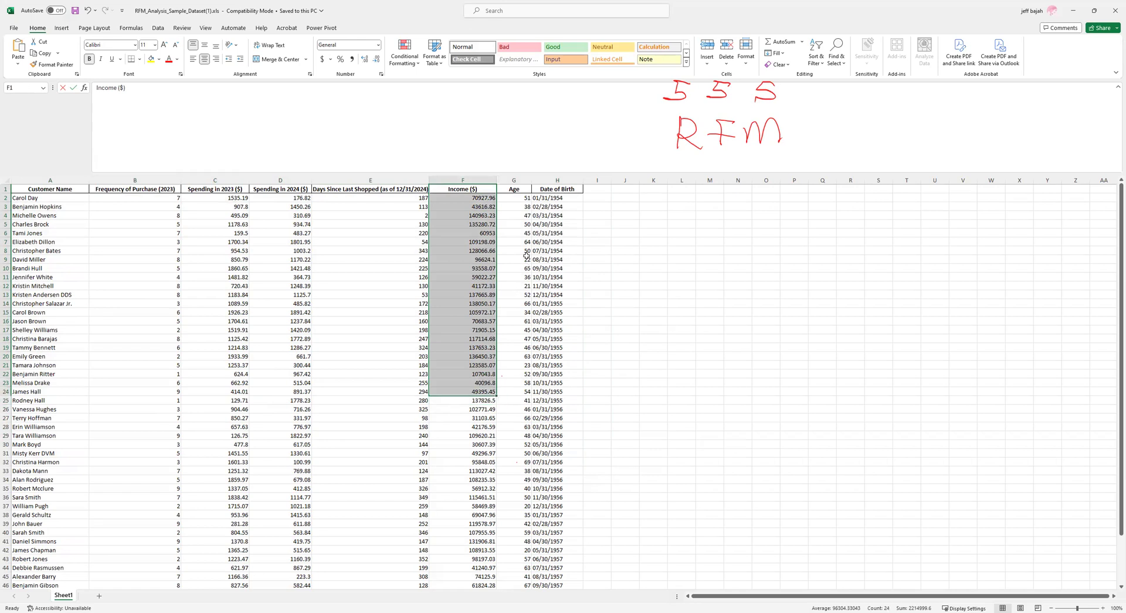
left_click_drag(520, 198, 511, 296)
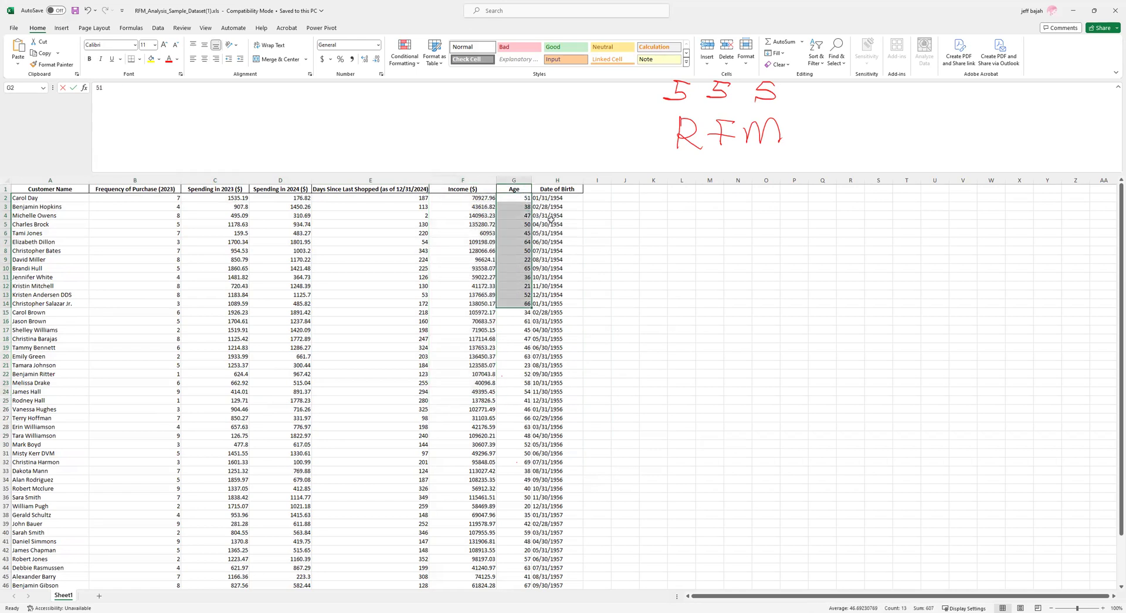
left_click_drag(557, 189, 547, 392)
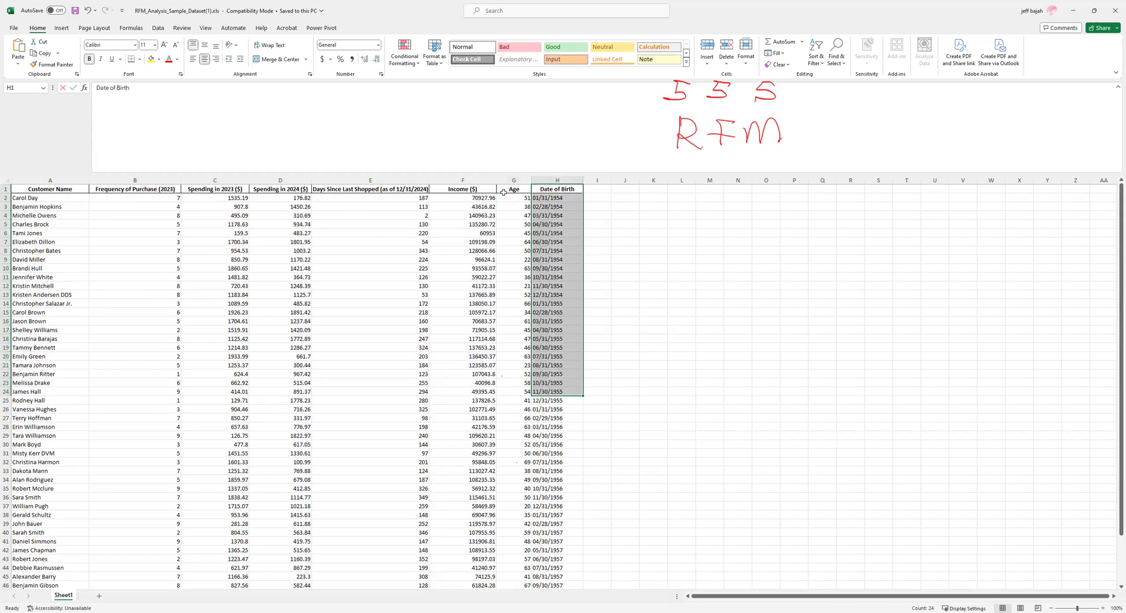
left_click_drag(509, 189, 571, 365)
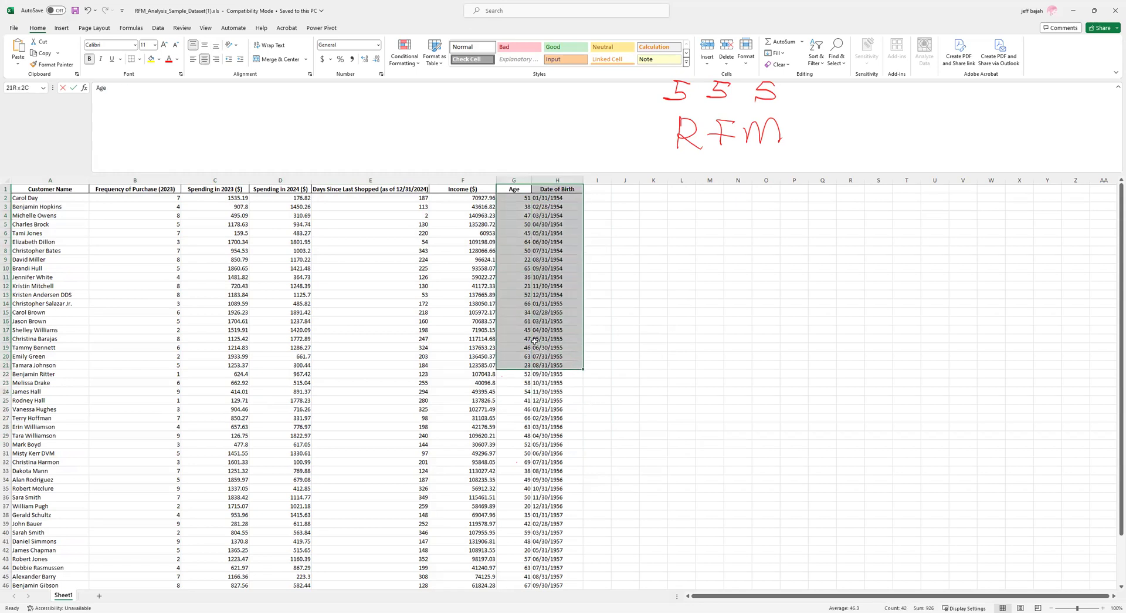
left_click(555, 198)
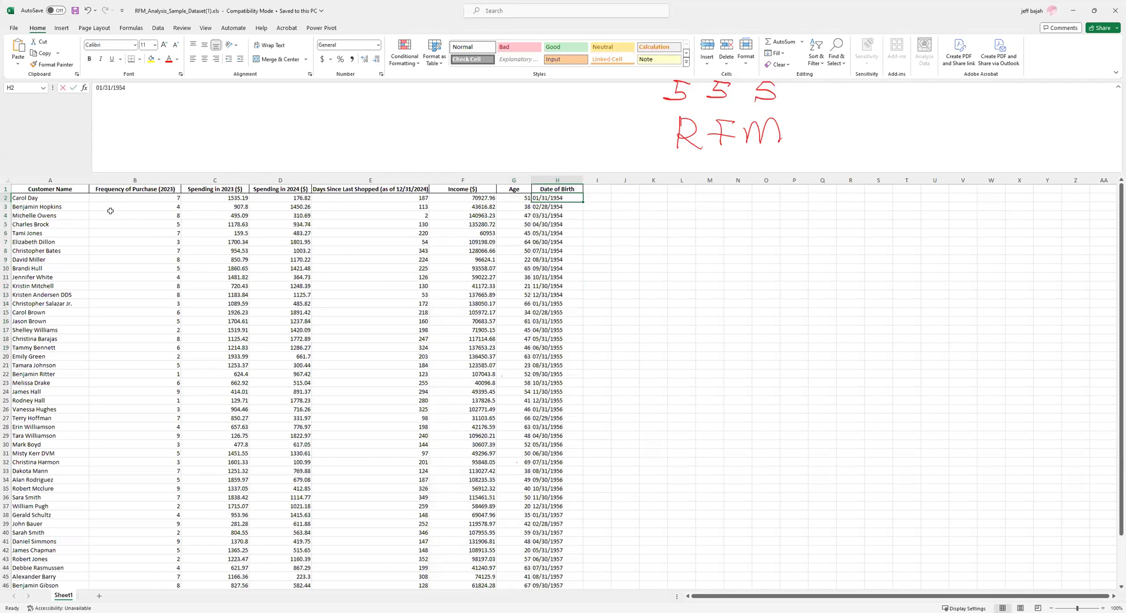
Change the purchase frequency header in B1 to "Frequency of Purchase (2023-2024)" and widen column B to fit it.
left_click_drag(109, 190, 124, 277)
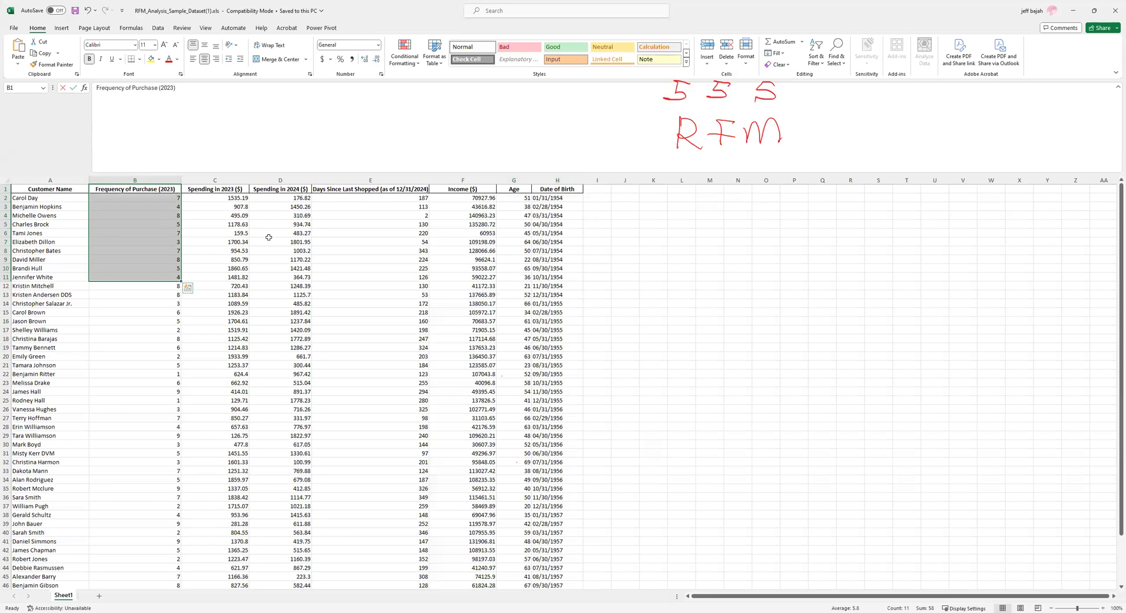
left_click(137, 191)
left_click(174, 99)
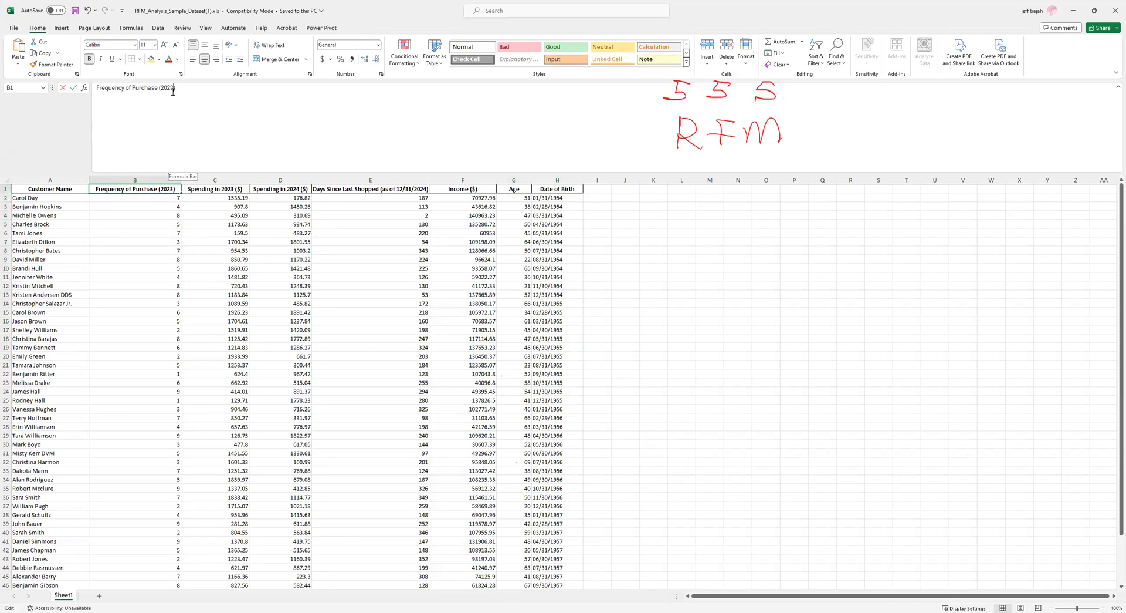
type("-2024")
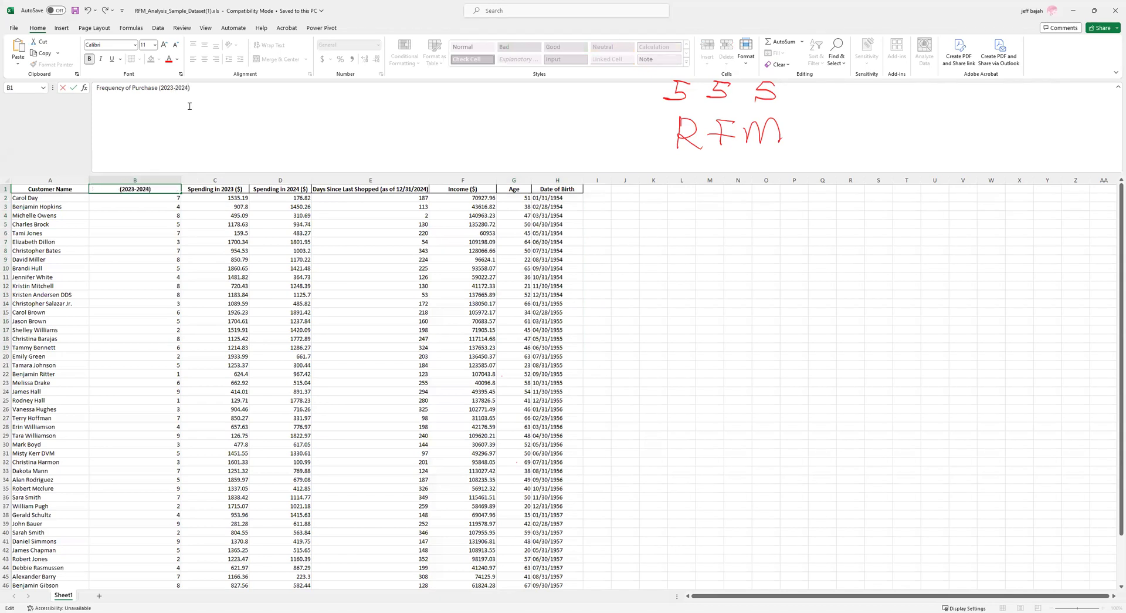
left_click(136, 346)
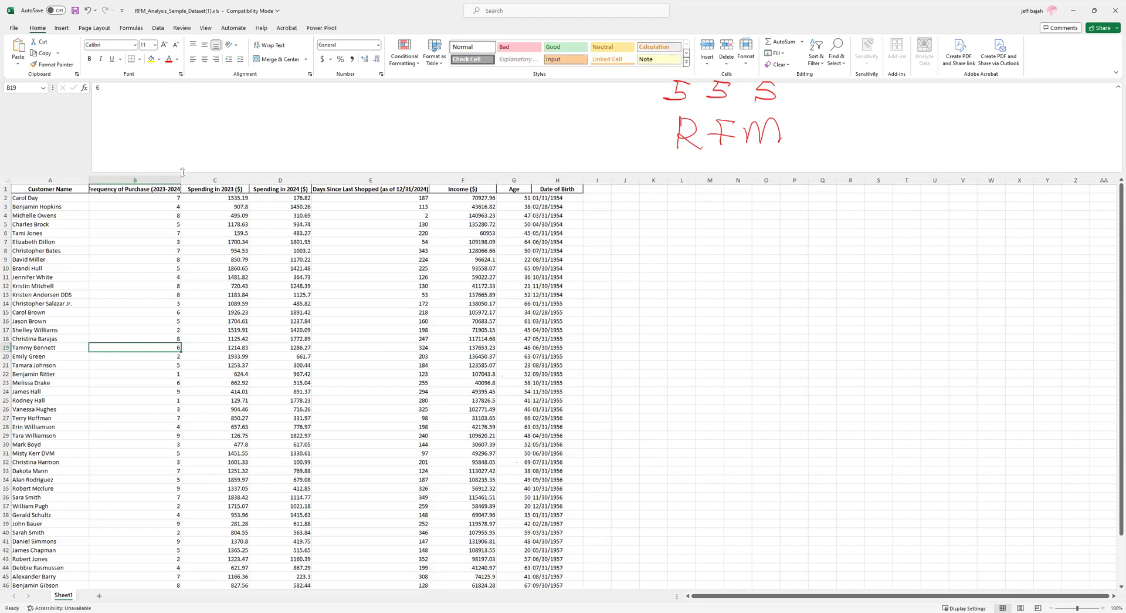
left_click_drag(181, 175, 252, 339)
Change the header in E1 to "Days Since Last Shopped (as of 03/01/2024)".
left_click_drag(291, 205, 317, 419)
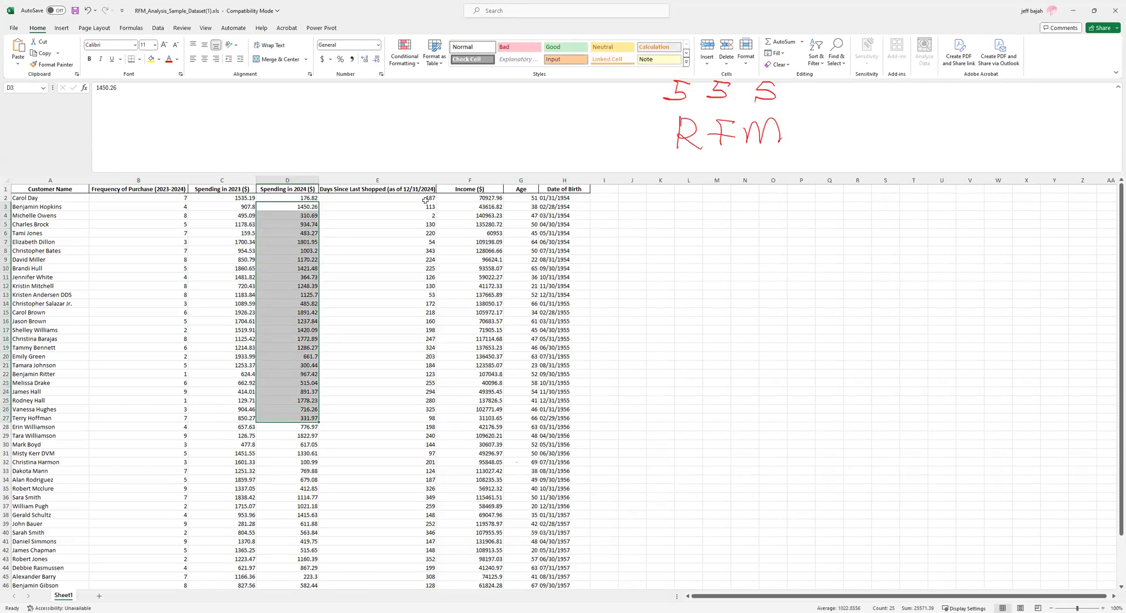
left_click(349, 191)
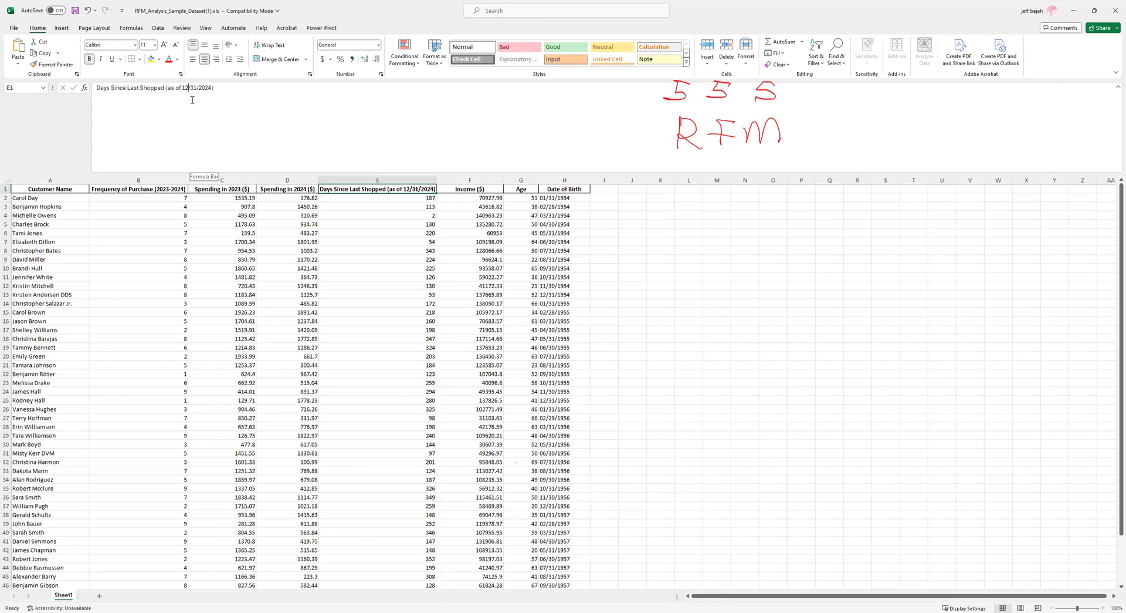
left_click(188, 88)
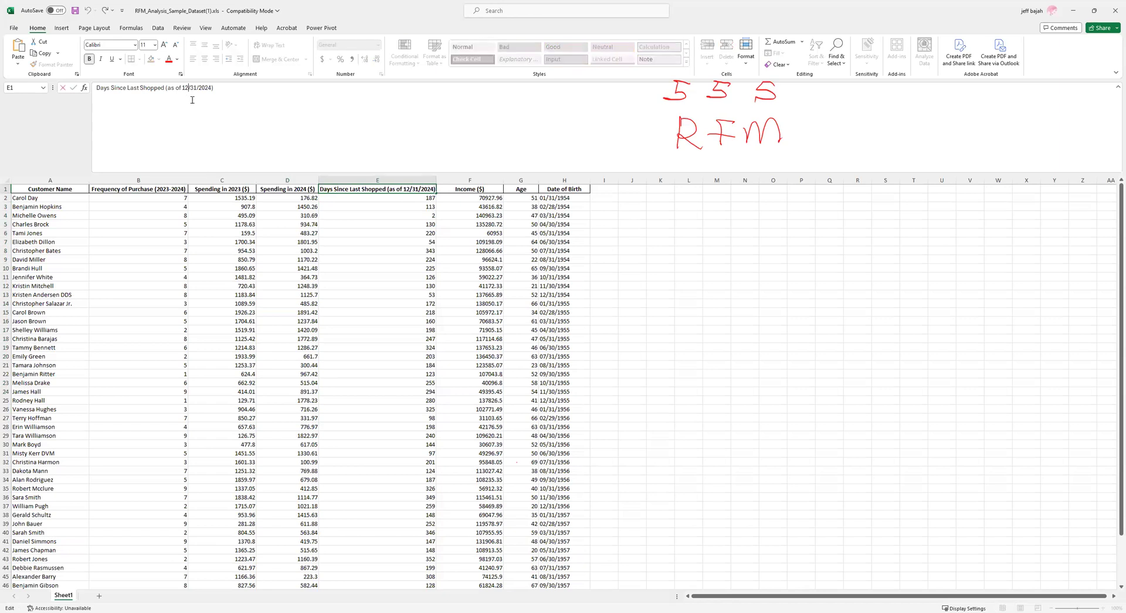
key("BackSpace")
key("BackSpace")
type("03")
key("BackSpace")
key("BackSpace")
type("01")
left_click(262, 294)
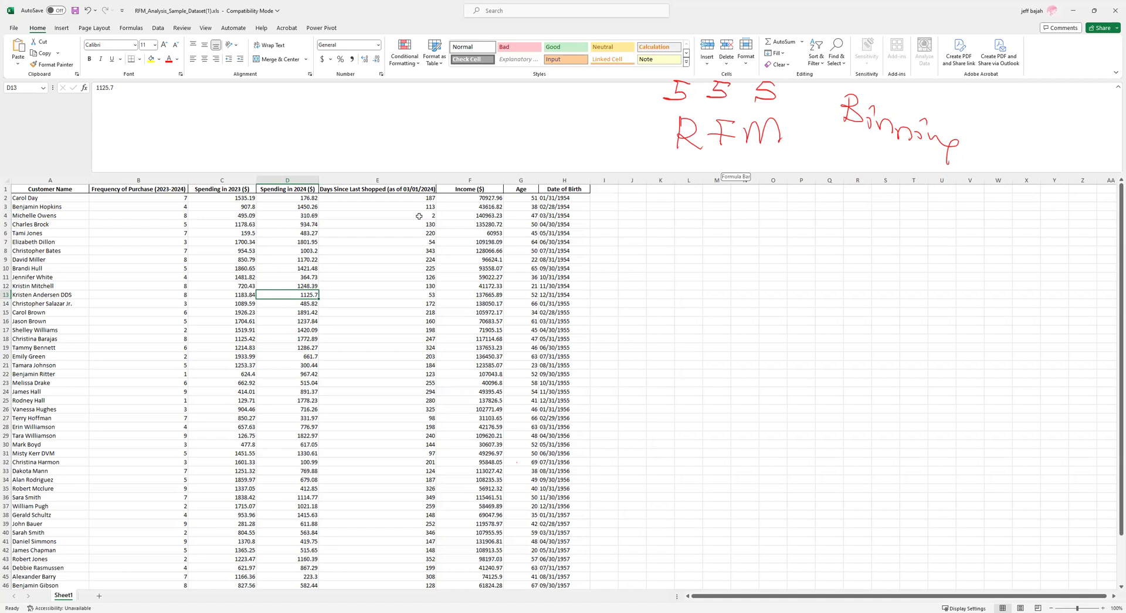
Examine the days-since-last-shopped values in column E, comparing the customer records in rows 2 and 4.
left_click_drag(414, 206, 417, 509)
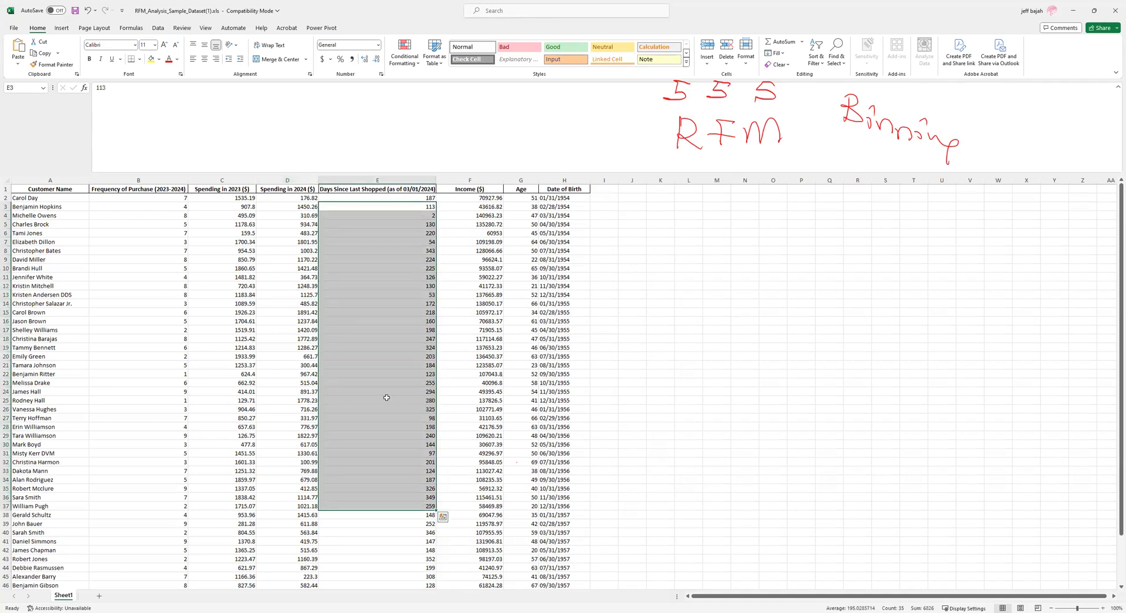
left_click(384, 373)
left_click(382, 200)
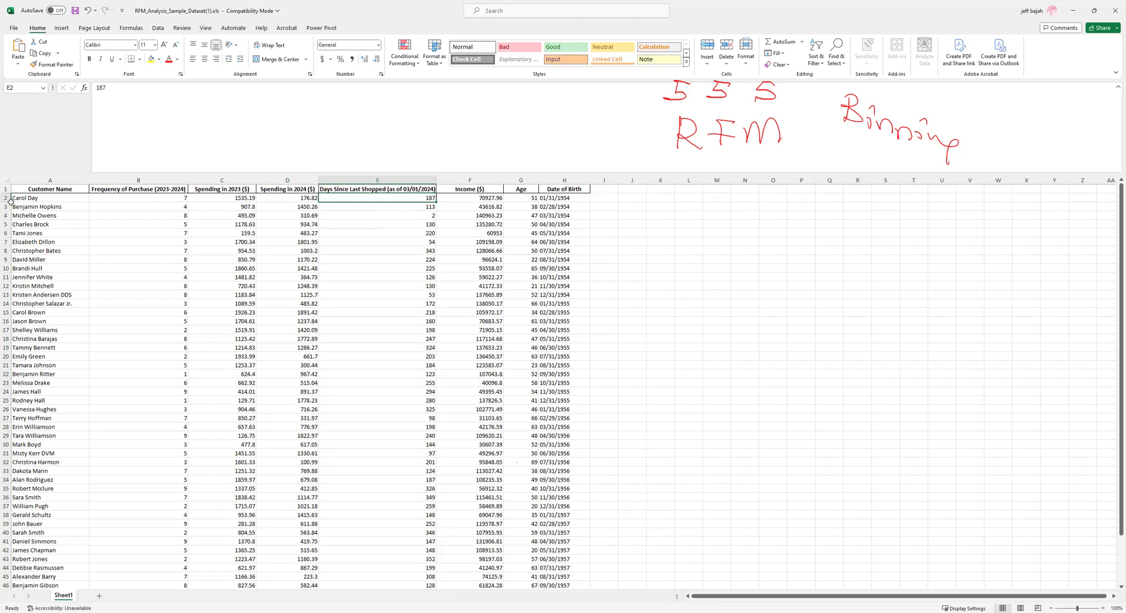
left_click_drag(20, 199, 421, 199)
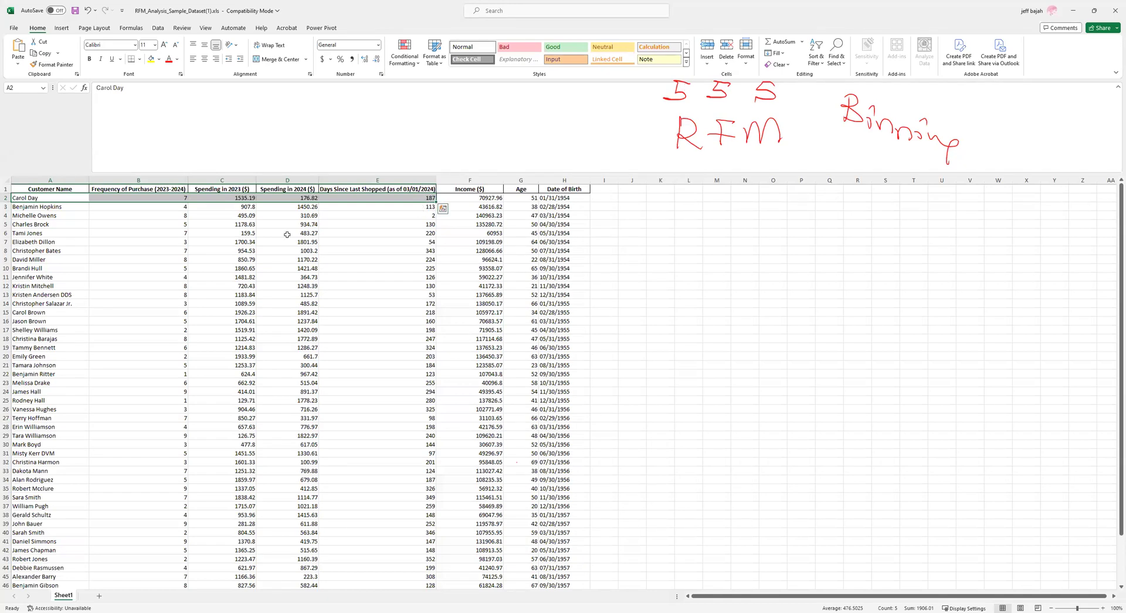
left_click_drag(42, 216, 399, 213)
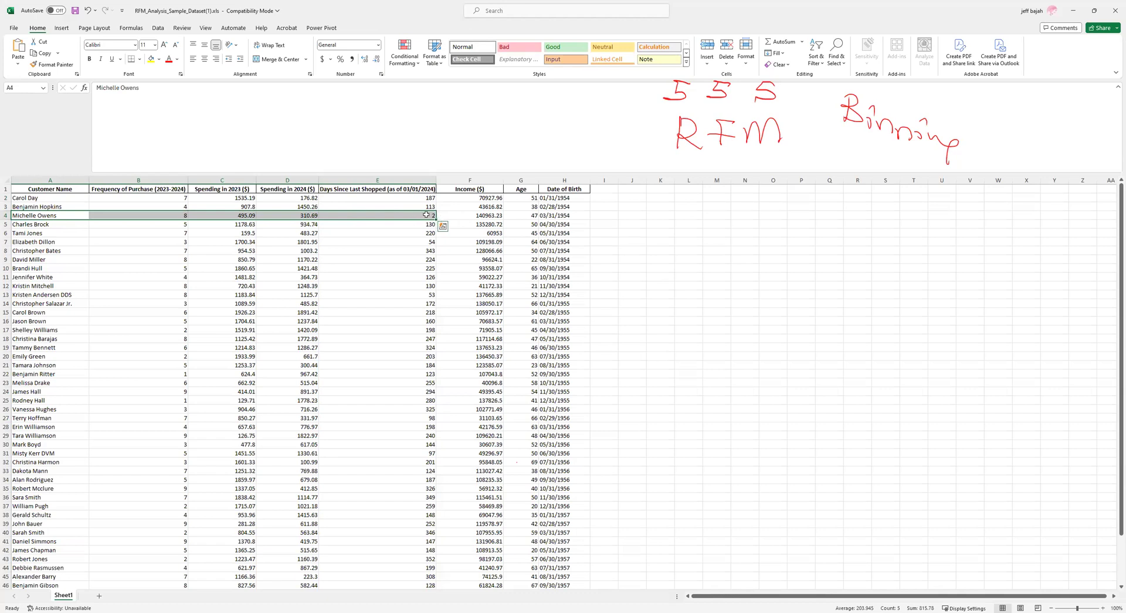
left_click_drag(415, 200, 415, 499)
left_click(373, 305)
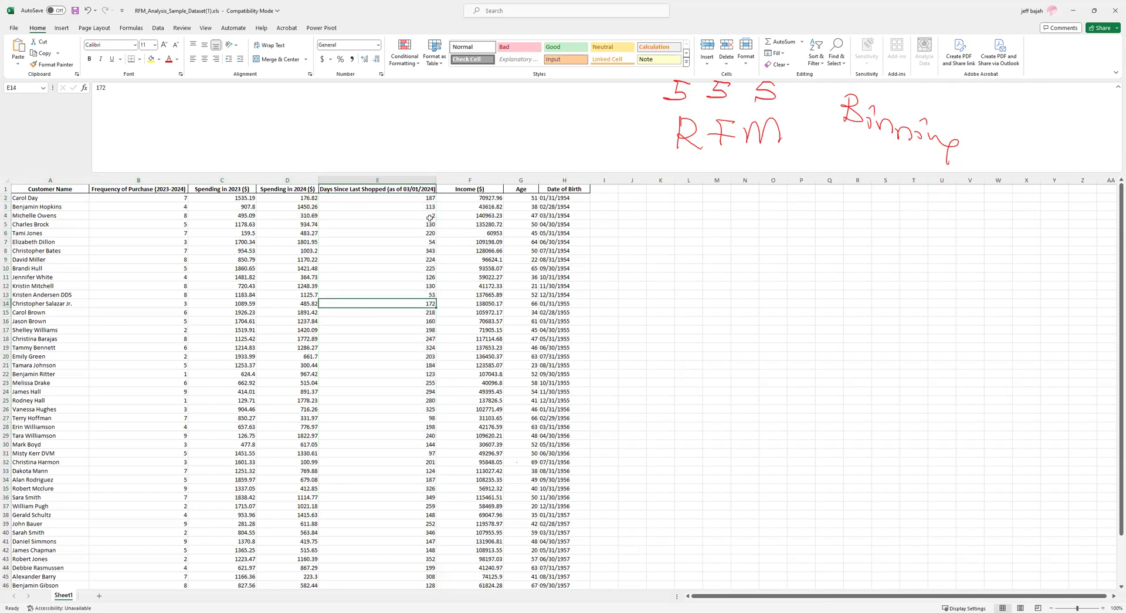
left_click(406, 219)
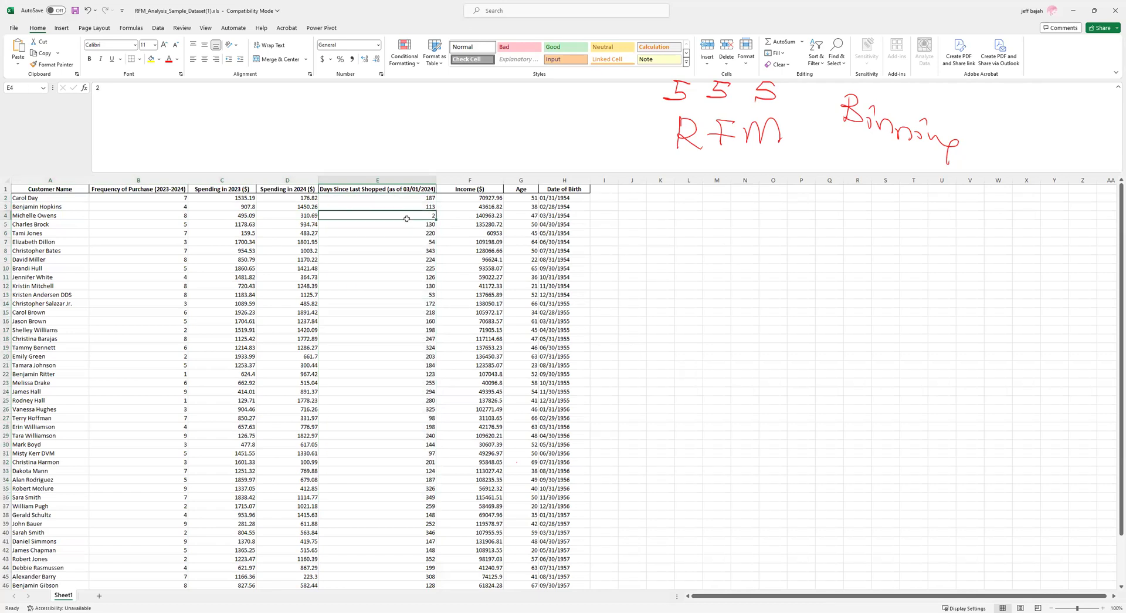
left_click(383, 200)
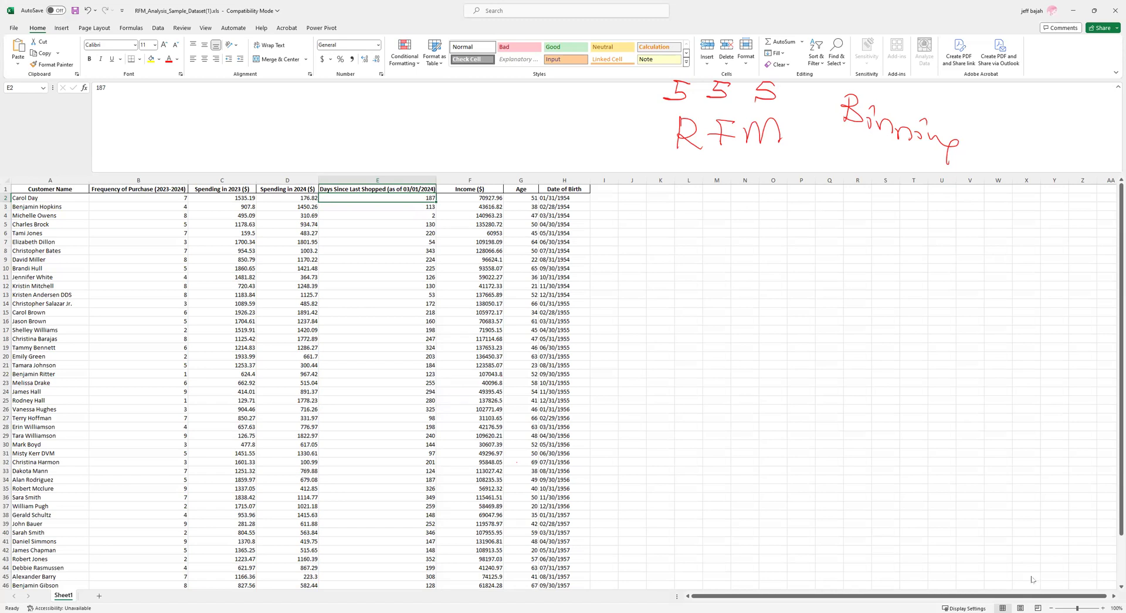
Add the header "DaysSince Last-reverse" in cell I1 beside the date of birth column and widen column I to fit it.
left_click(1033, 612)
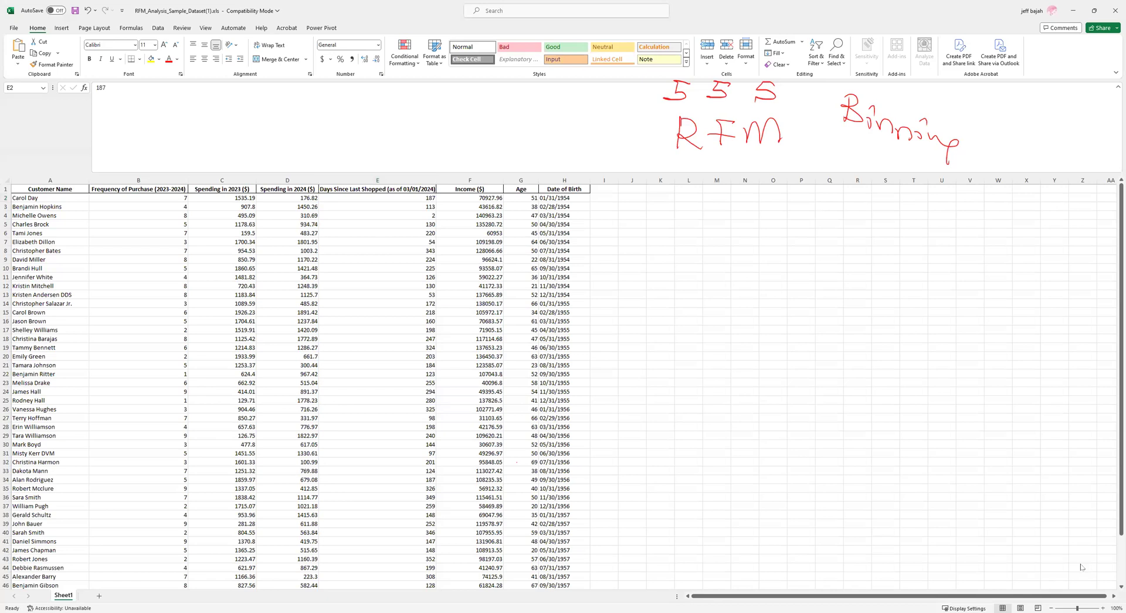
left_click(1103, 607)
left_click(1104, 608)
left_click(1103, 607)
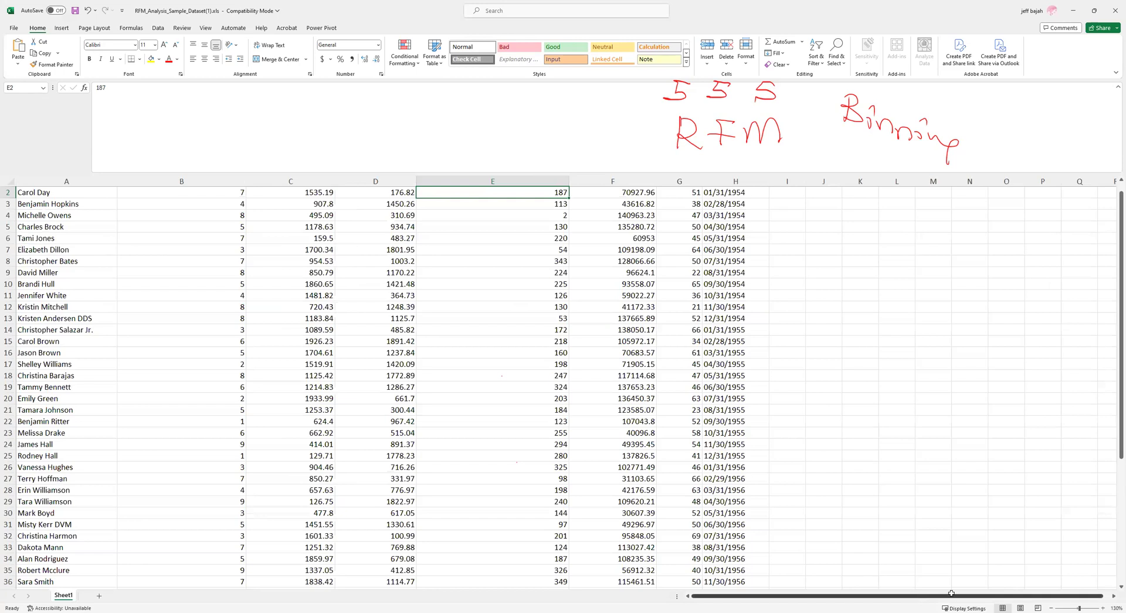
scroll(915, 405, "up", 1)
scroll(915, 405, "right", 1)
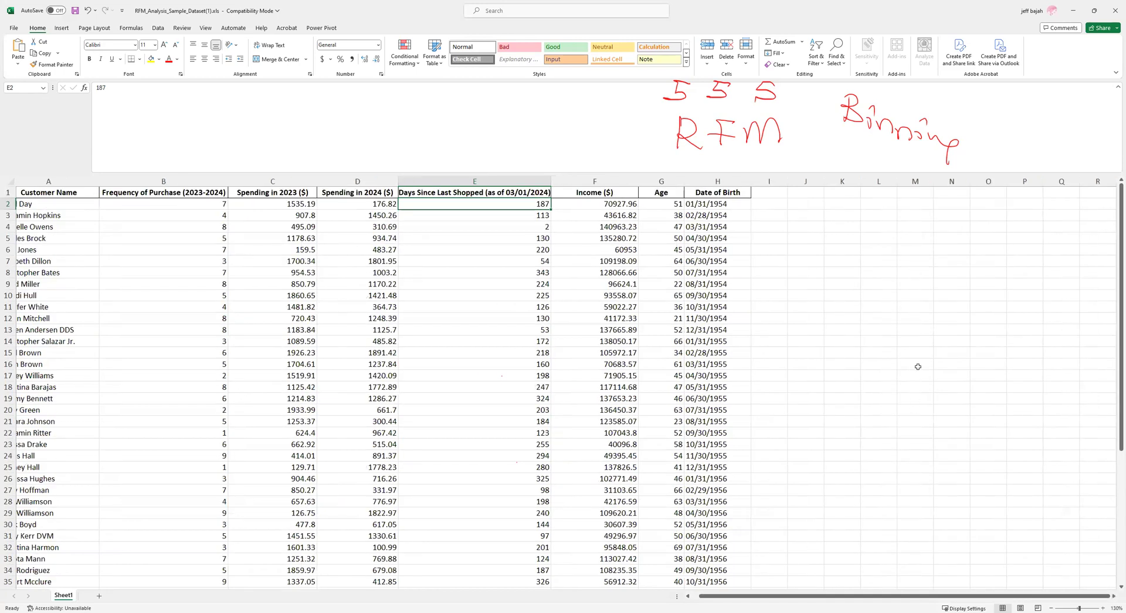
left_click(762, 193)
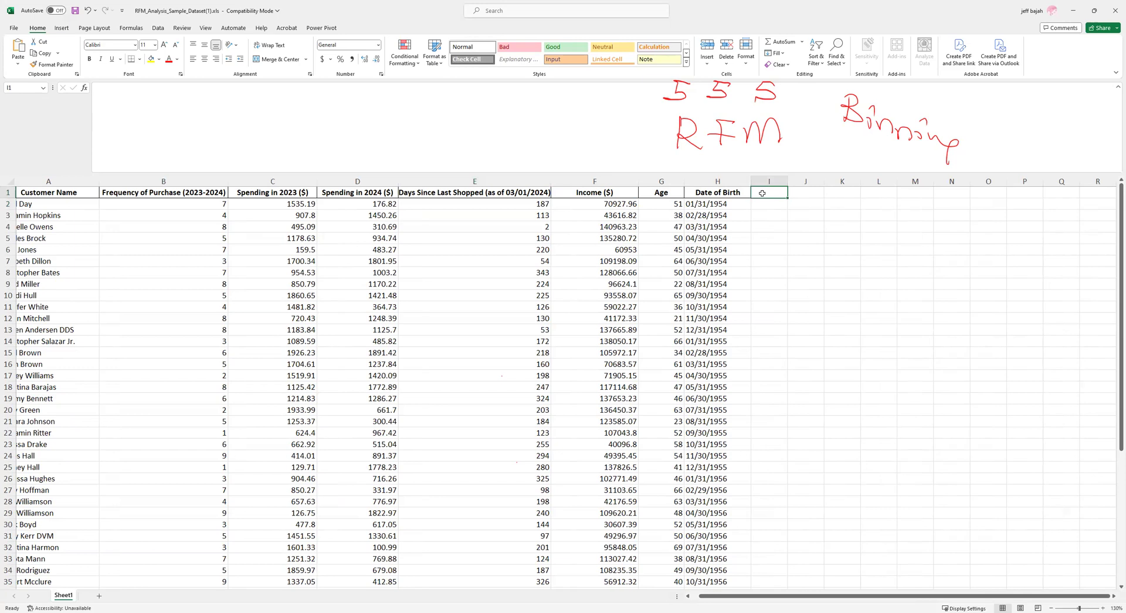
type("DaysSince L")
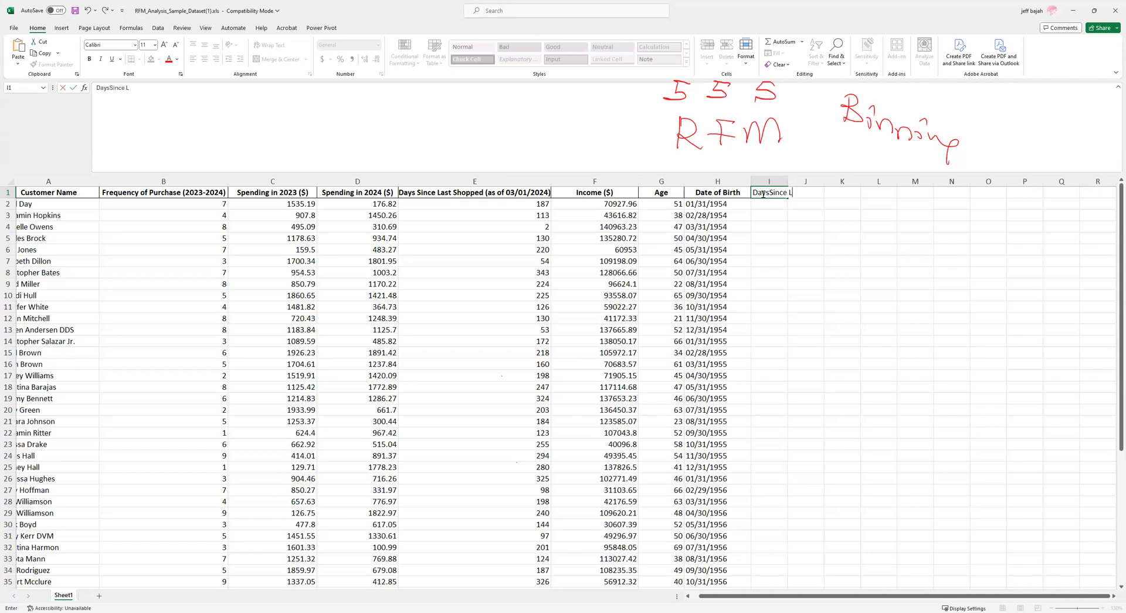
type("ast-reverse")
left_click(778, 245)
left_click_drag(786, 179, 843, 182)
left_click(782, 195)
left_click(780, 204)
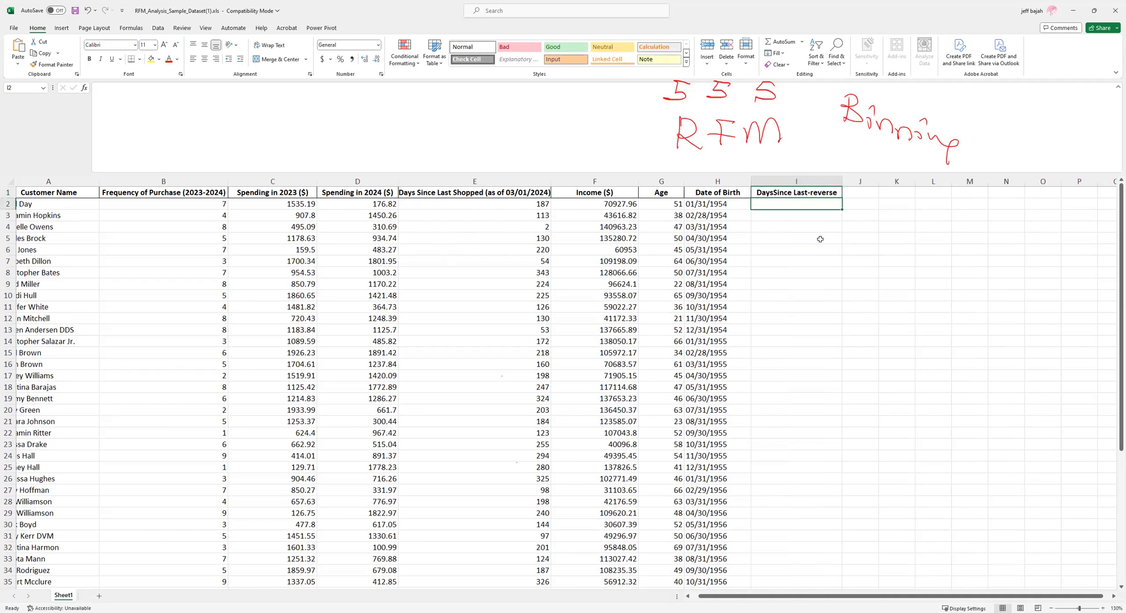
Enter the formula =E2*(-1) in I2 to reverse the first customer's days-since-last-shopped value.
type("=")
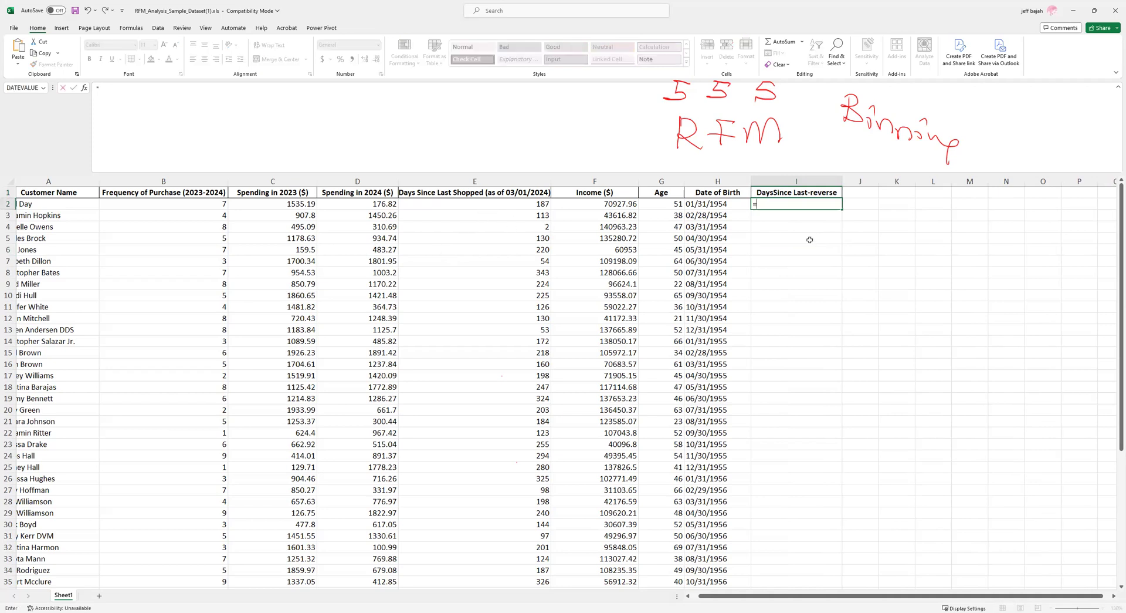
left_click(531, 204)
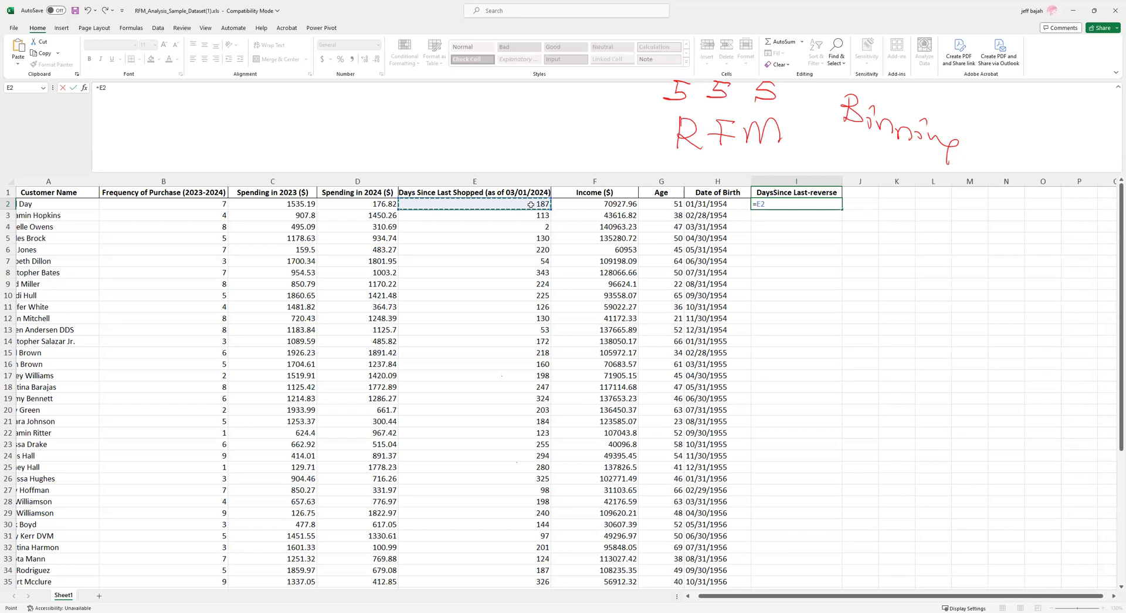
type("*")
key("Return")
left_click(548, 355)
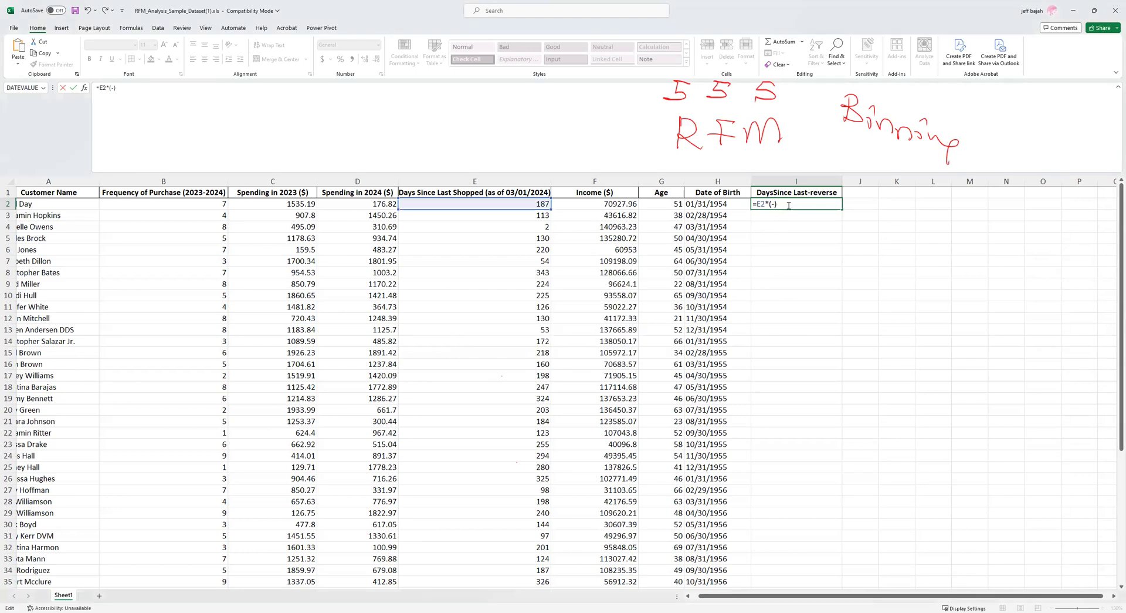
type("1")
key("Return")
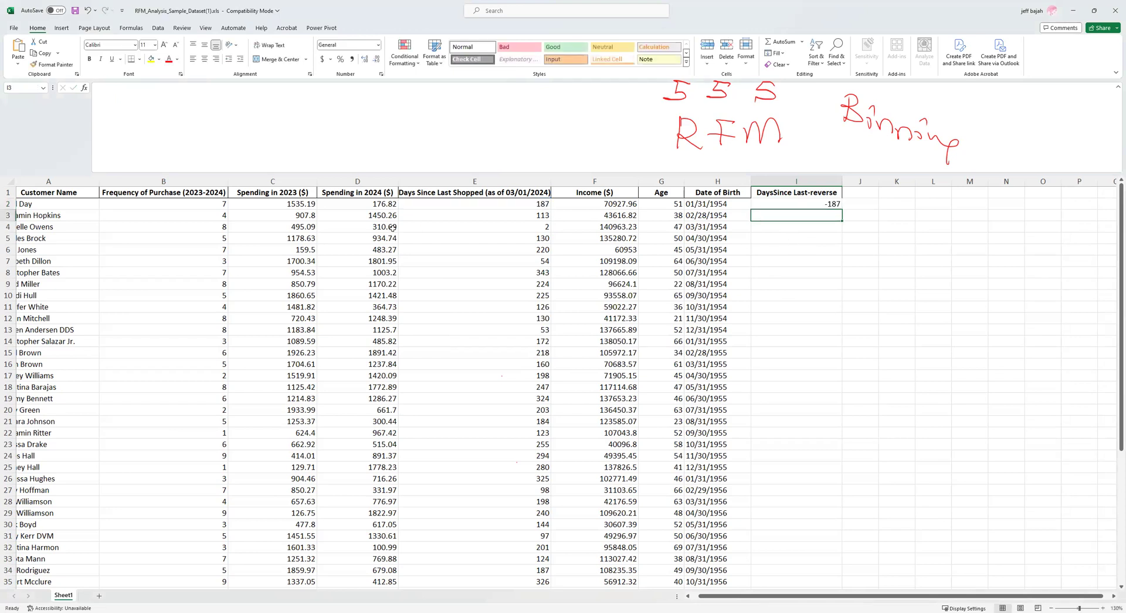
Fill the I2 reversal formula down column I for all 50 customer records.
left_click(818, 203)
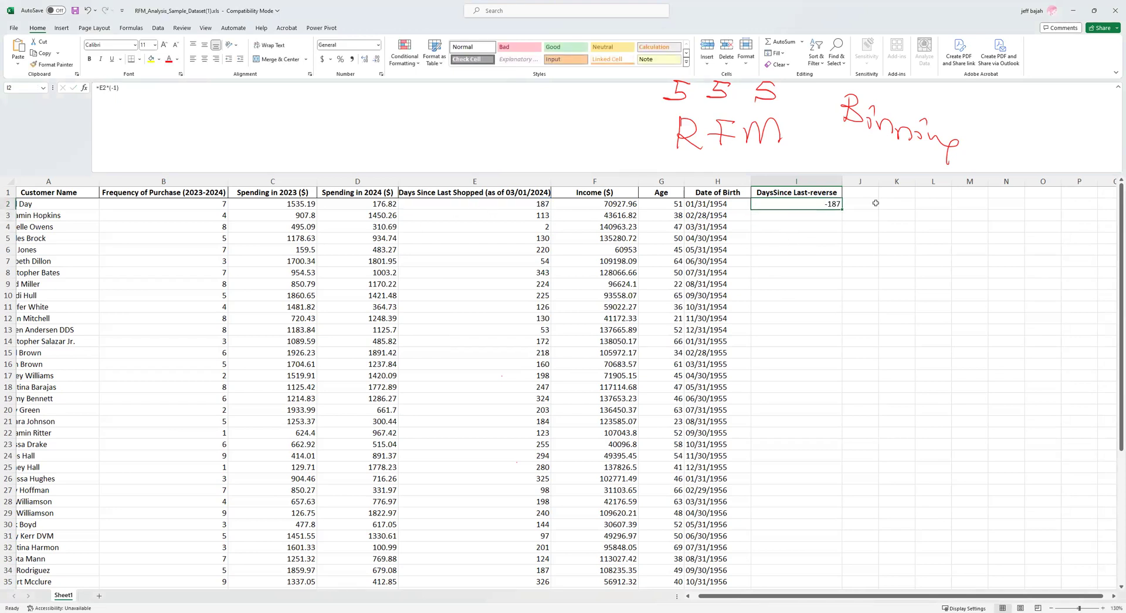
left_click_drag(843, 211, 795, 543)
scroll(802, 371, "up", 7)
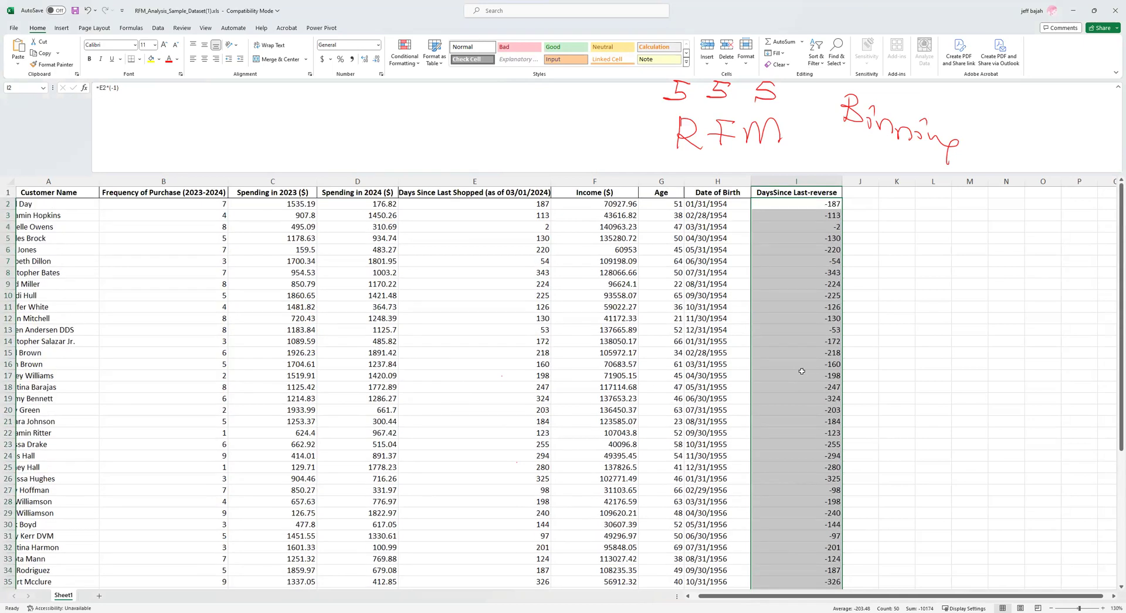
Compare the original days-since-last-shopped values in column E with the reversed values in column I, including rows 2 and 4.
left_click(477, 304)
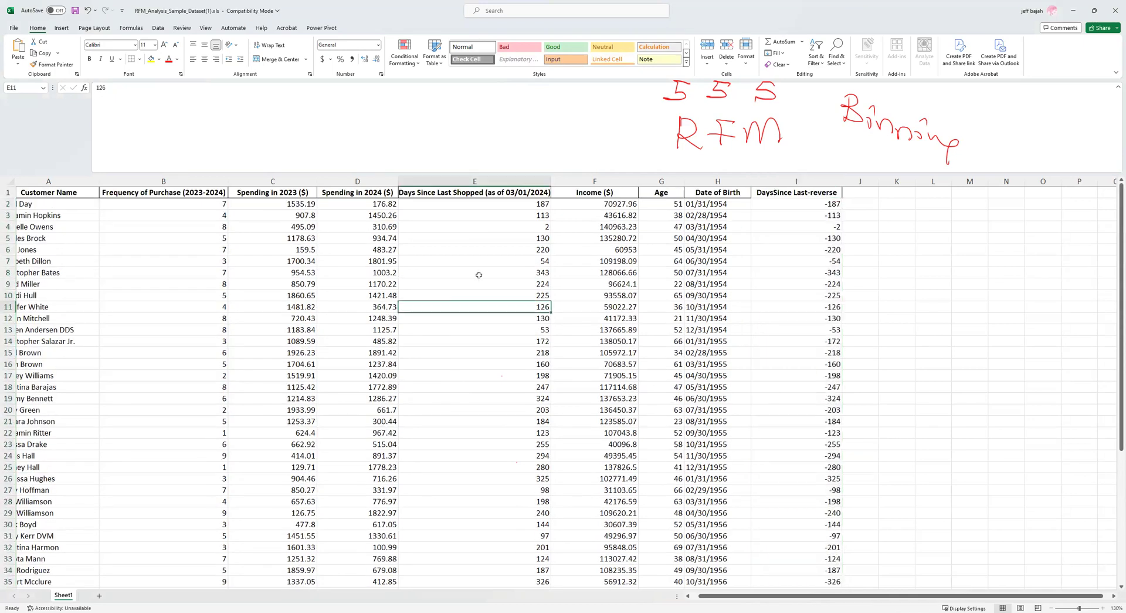
left_click(512, 205)
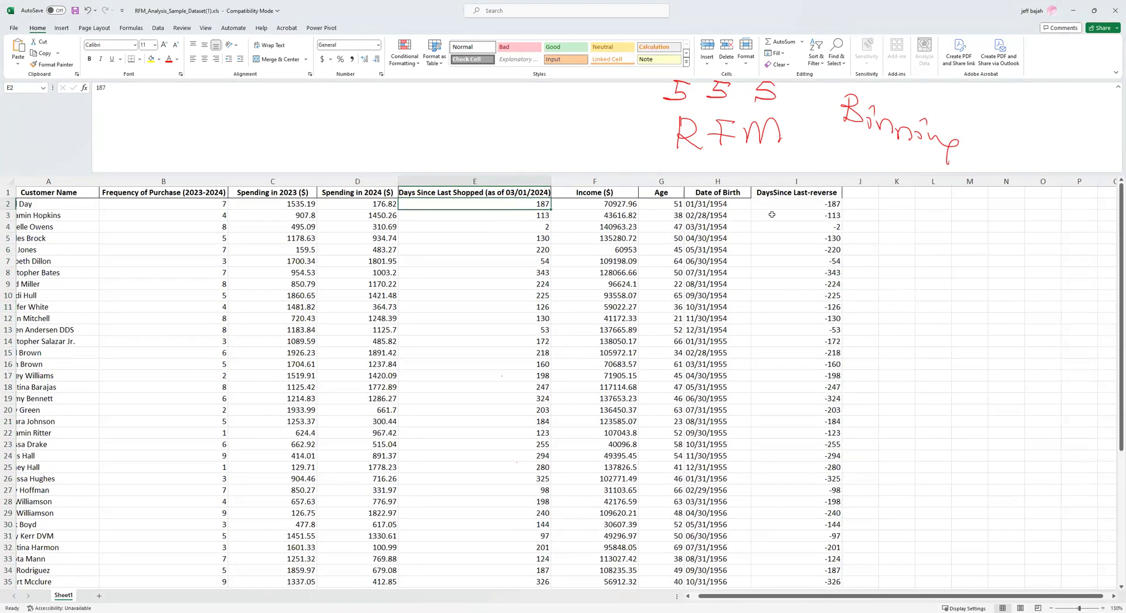
left_click(811, 207)
left_click_drag(536, 208, 534, 421)
left_click(827, 286)
left_click_drag(815, 205, 813, 445)
left_click(807, 306)
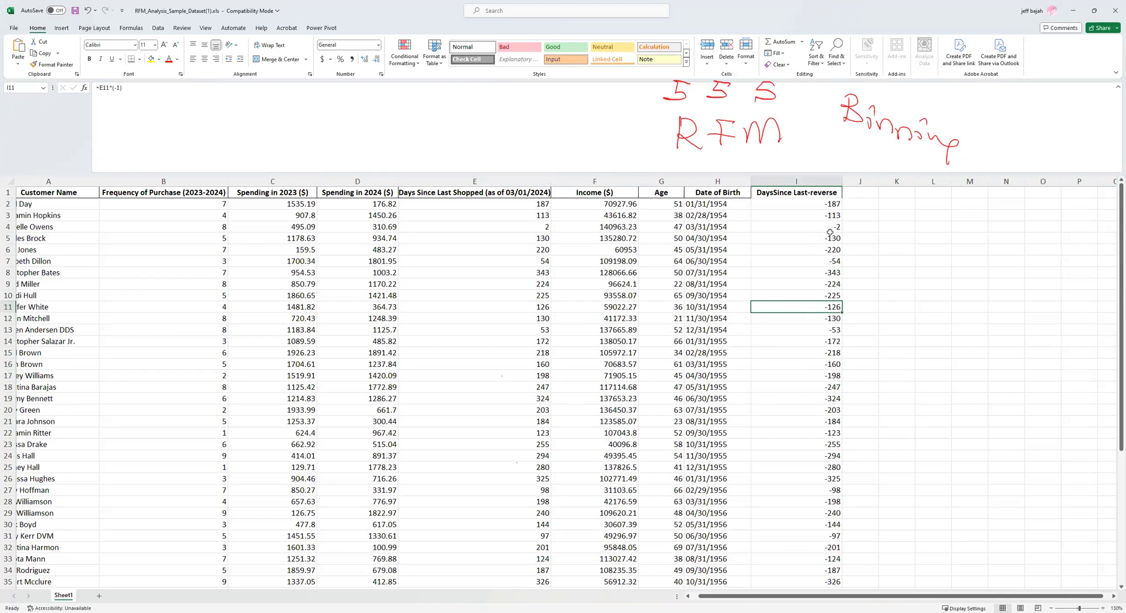
left_click(818, 204)
left_click(829, 227)
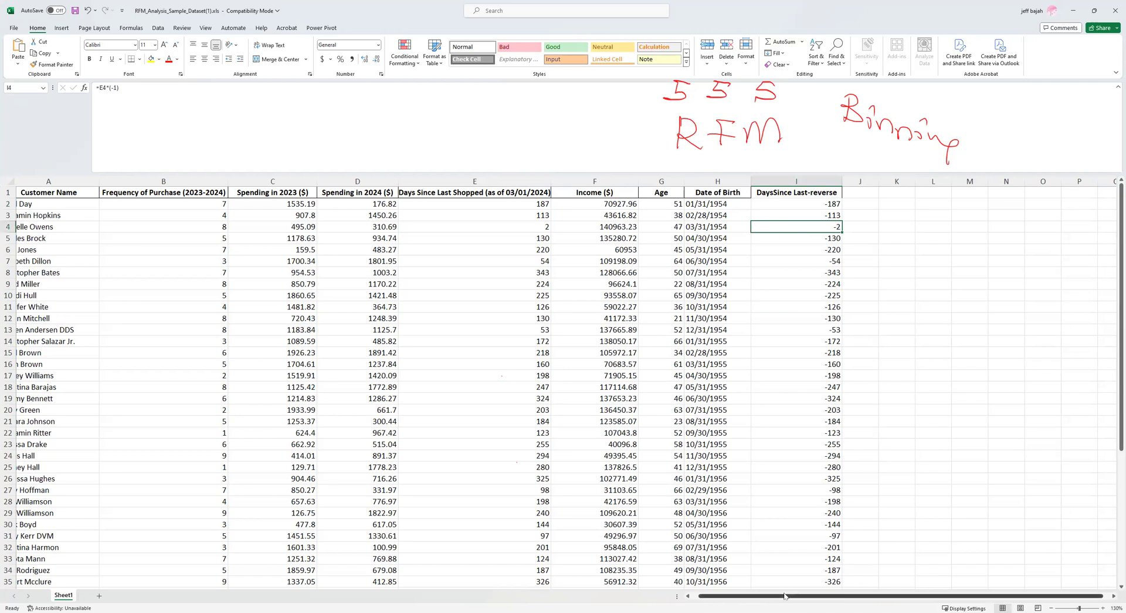
Review the three RFM inputs: reversed recency in column I, purchase frequency in column B and 2024 spending in column D.
scroll(838, 600, "right", 1)
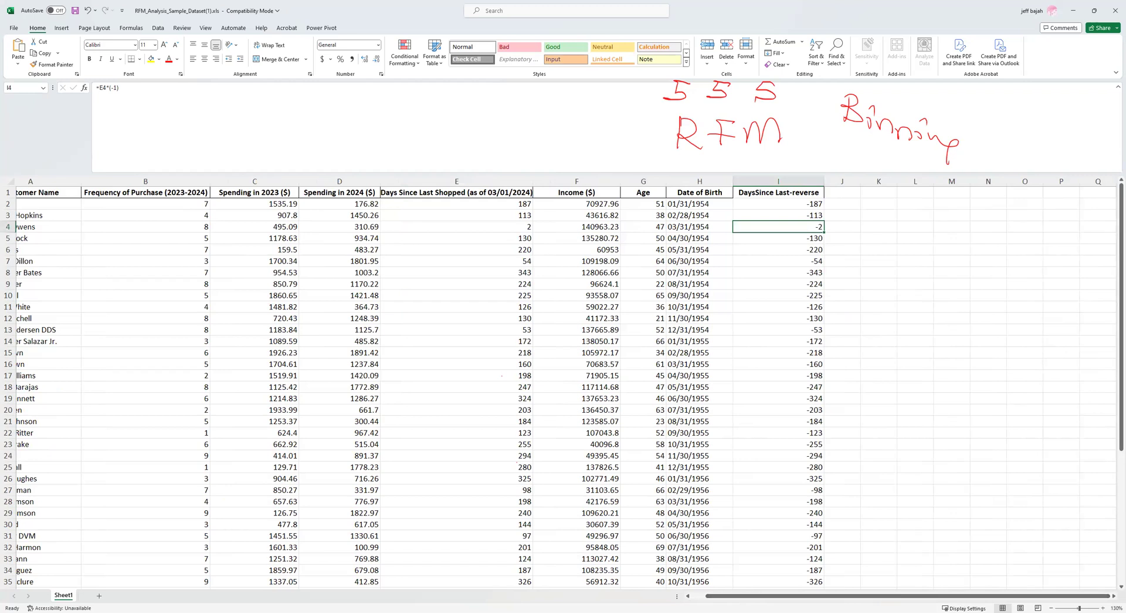
left_click(1113, 596)
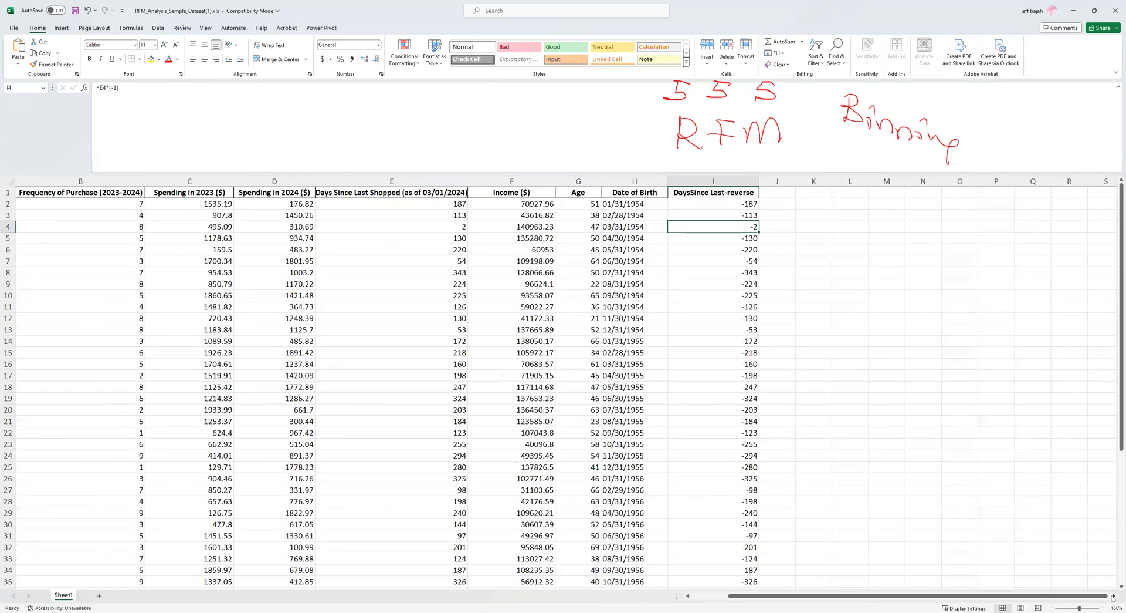
left_click(1113, 596)
scroll(536, 409, "right", 1)
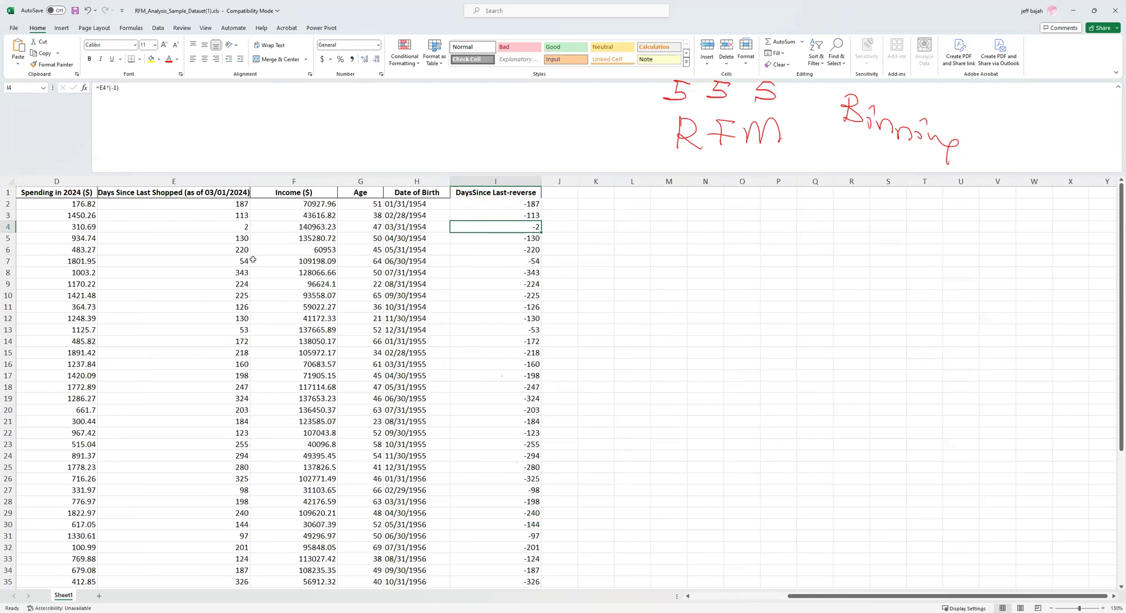
left_click_drag(511, 199, 514, 412)
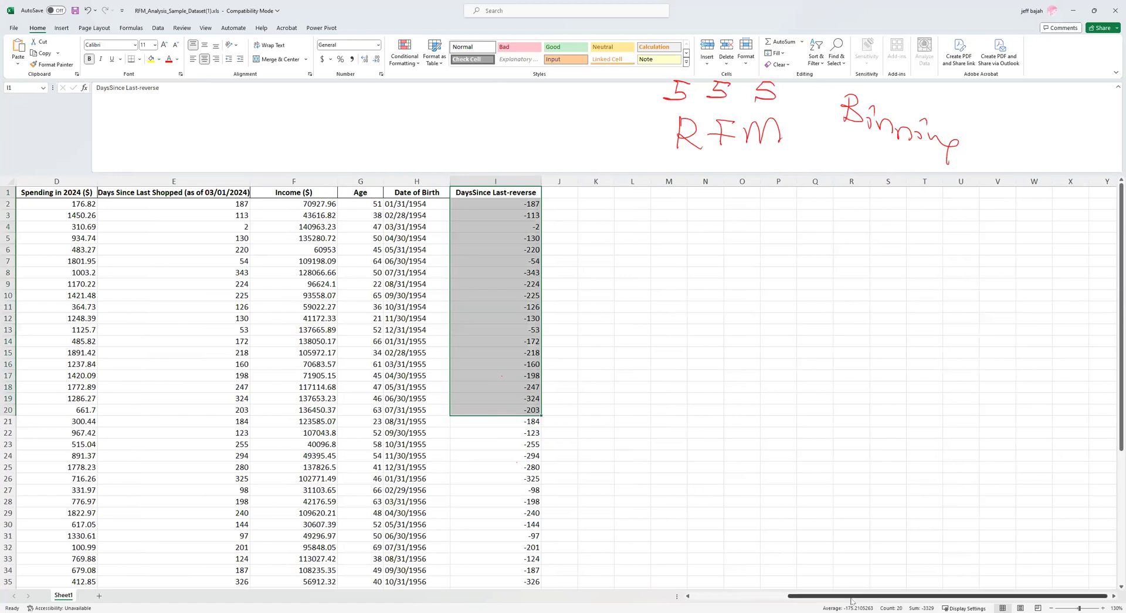
left_click_drag(852, 597, 752, 597)
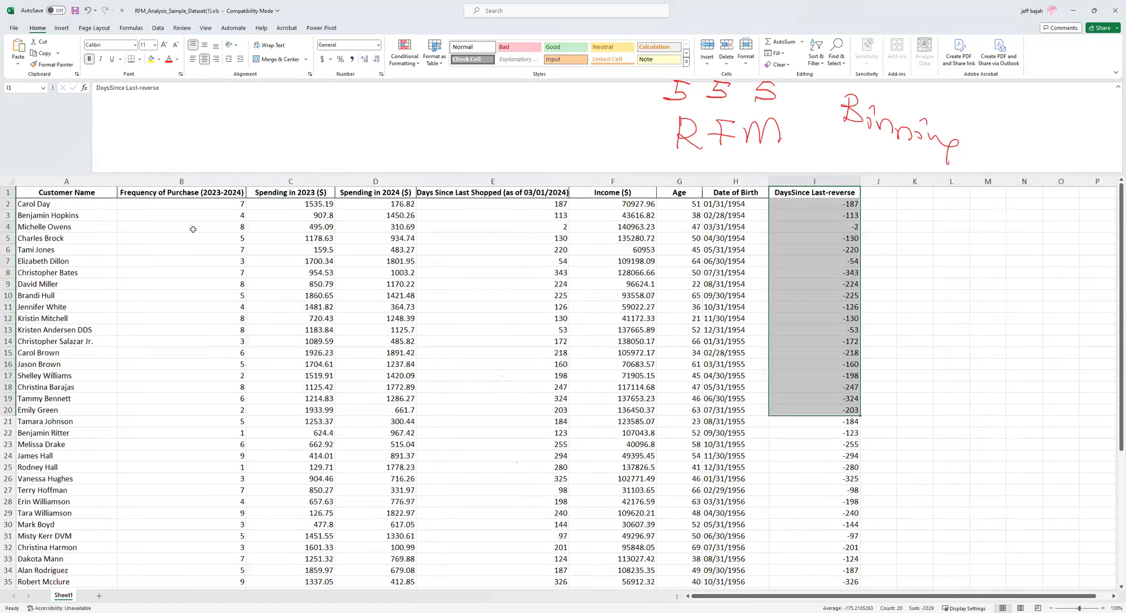
left_click_drag(181, 204, 200, 485)
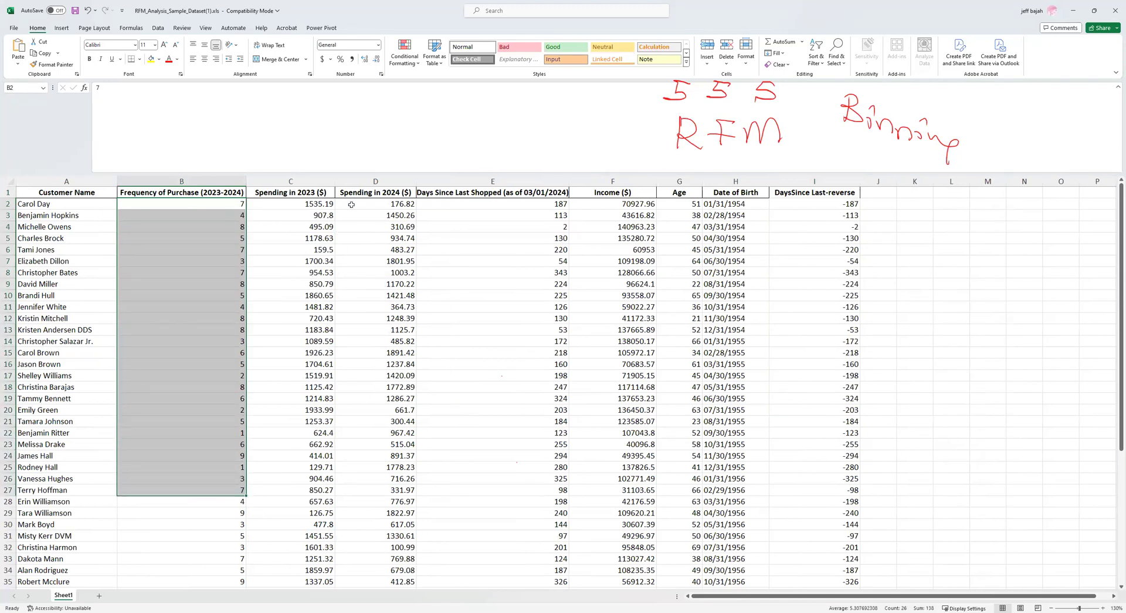
left_click_drag(368, 191, 366, 573)
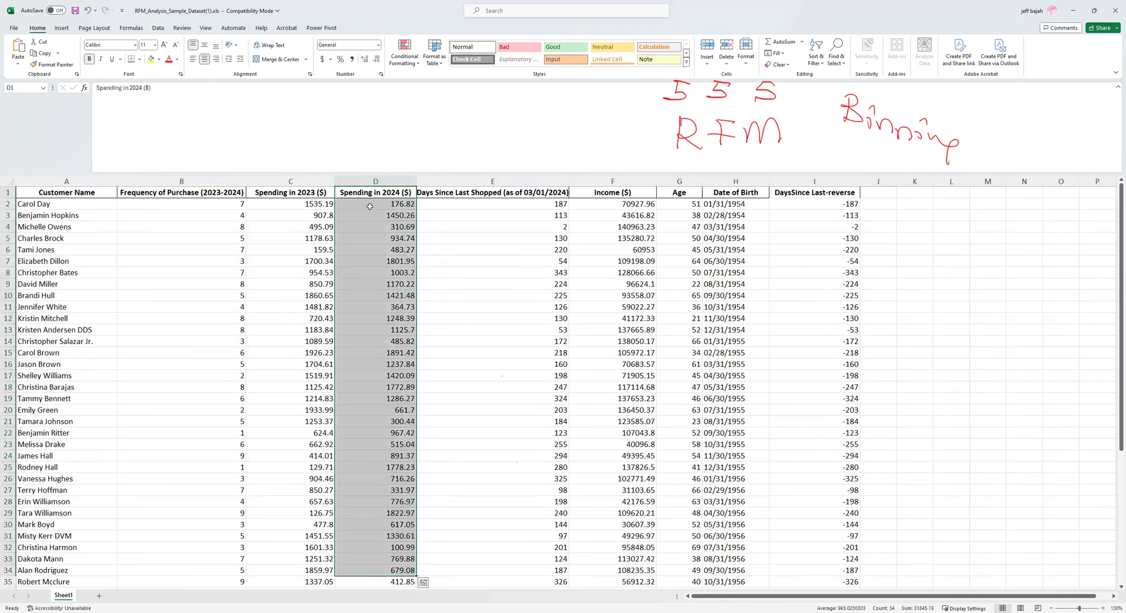
Add the header "Recency range" in T1, in the empty area beyond the dataset, and widen column T to fit it.
left_click_drag(782, 600, 841, 602)
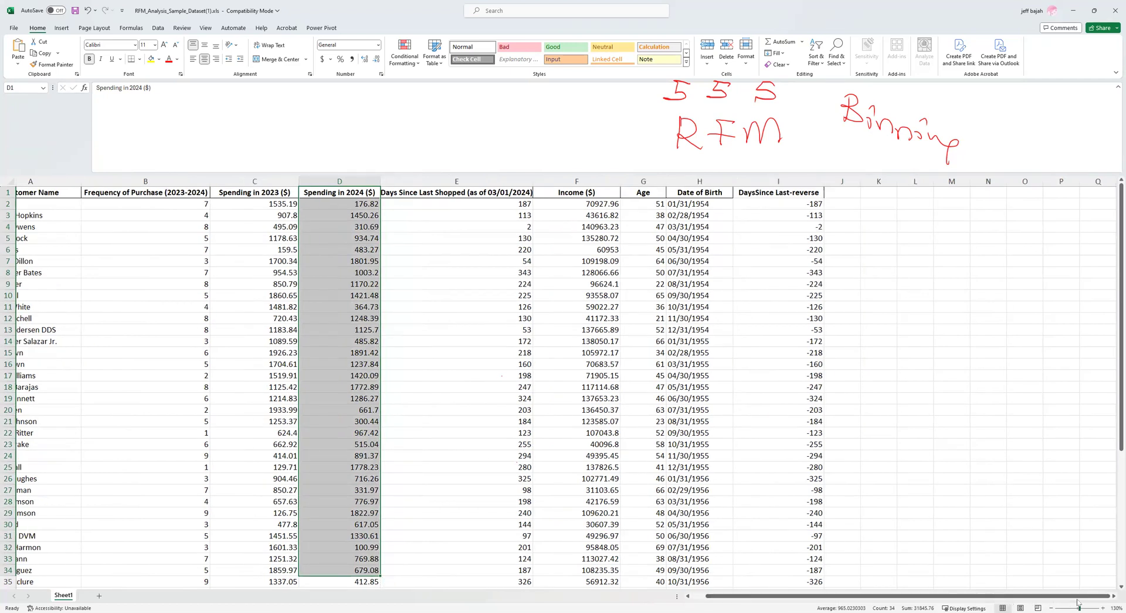
left_click(1113, 596)
left_click(1113, 596)
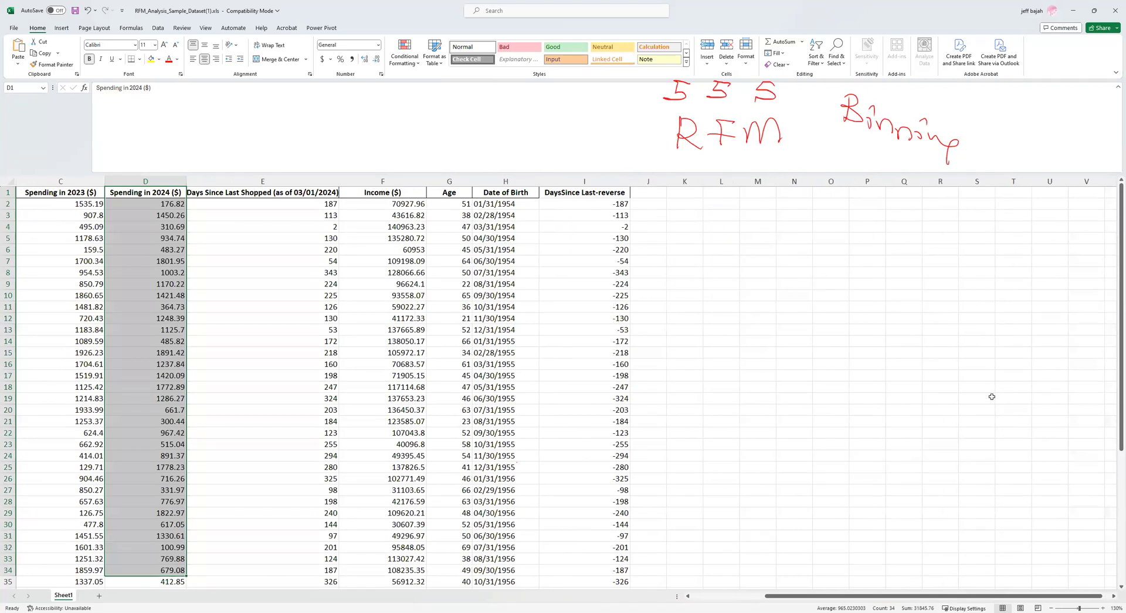
left_click(1113, 597)
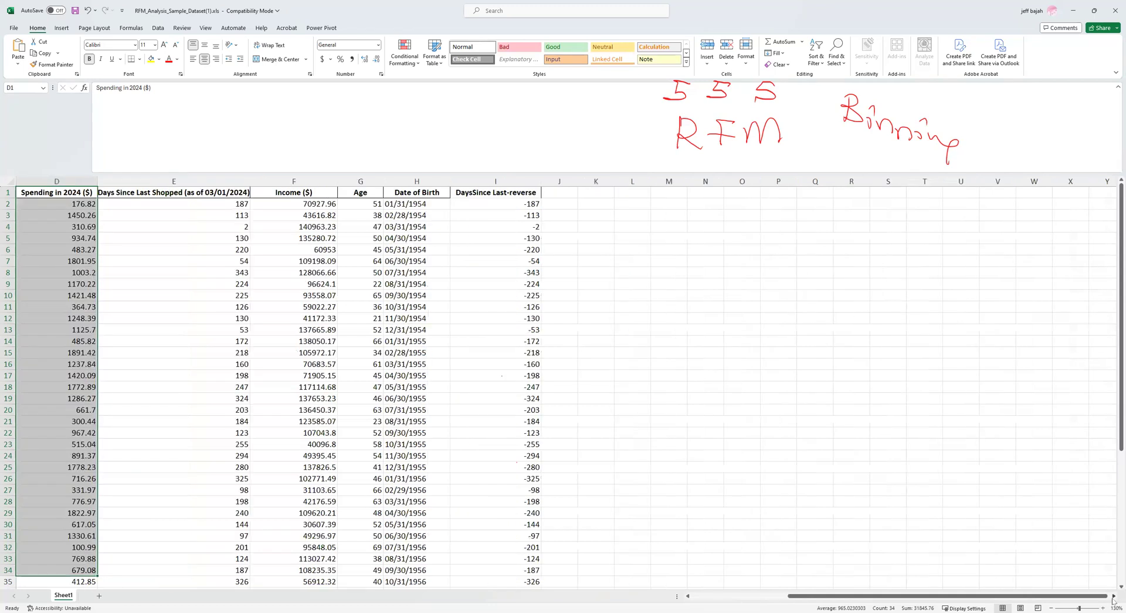
left_click(1113, 596)
left_click(836, 196)
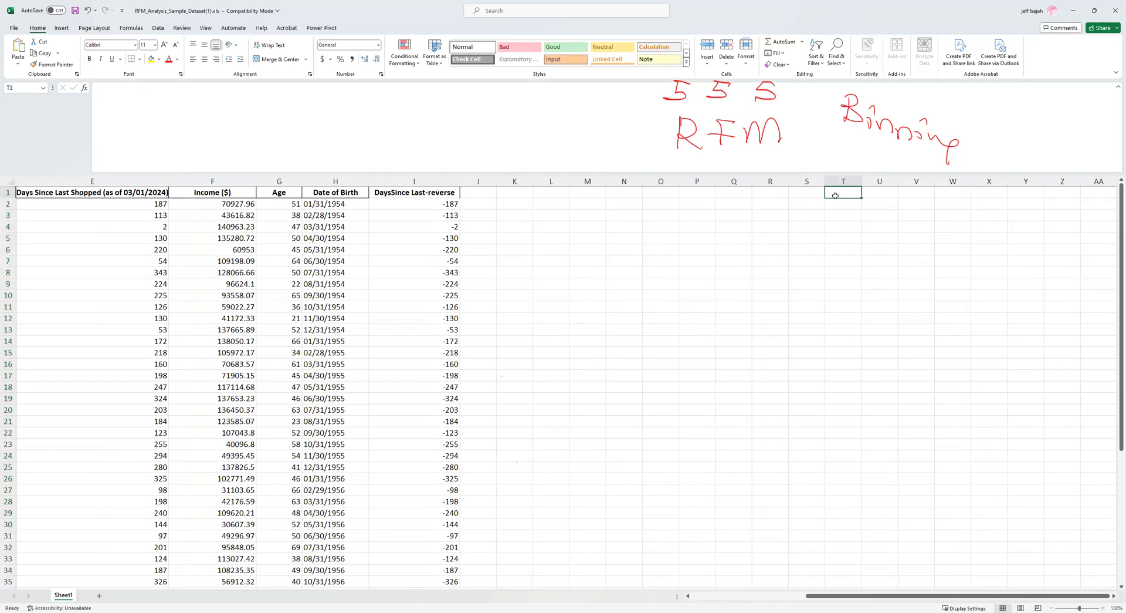
type("Recen")
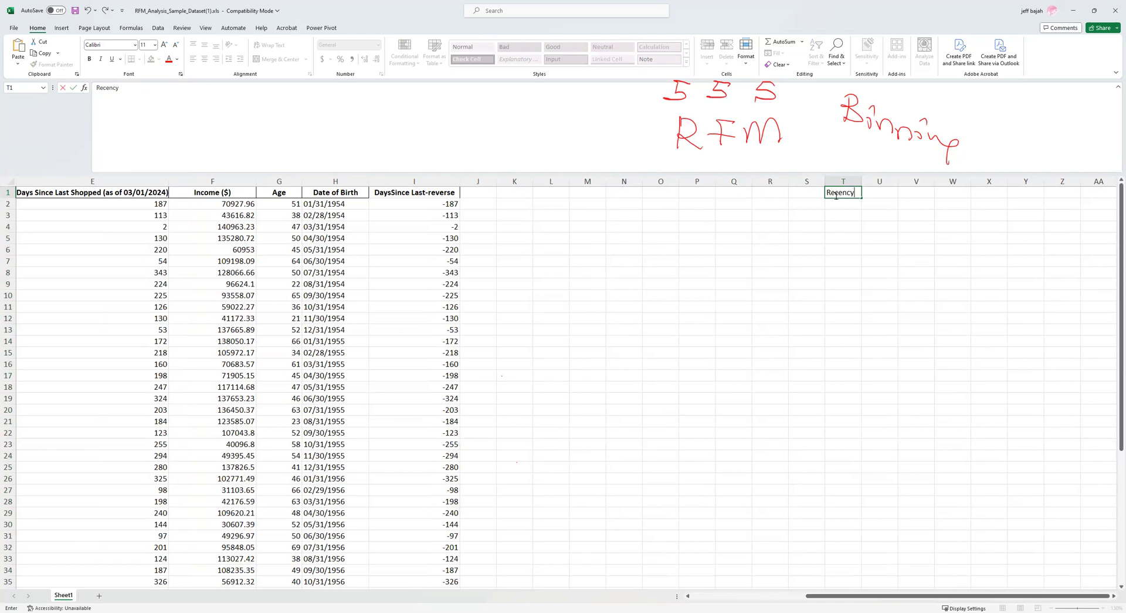
type("cy range")
left_click(846, 234)
left_click_drag(862, 180, 878, 180)
Add the header "Frequency range" in U1 and widen column U to fit it.
left_click(885, 193)
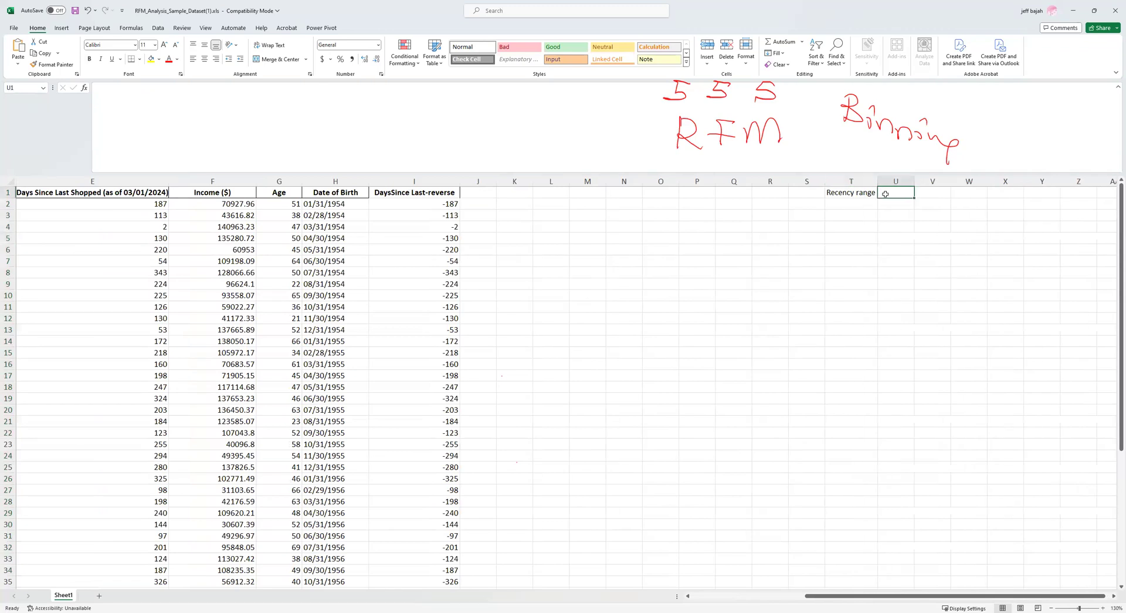
type("Frequency ranb")
key("BackSpace")
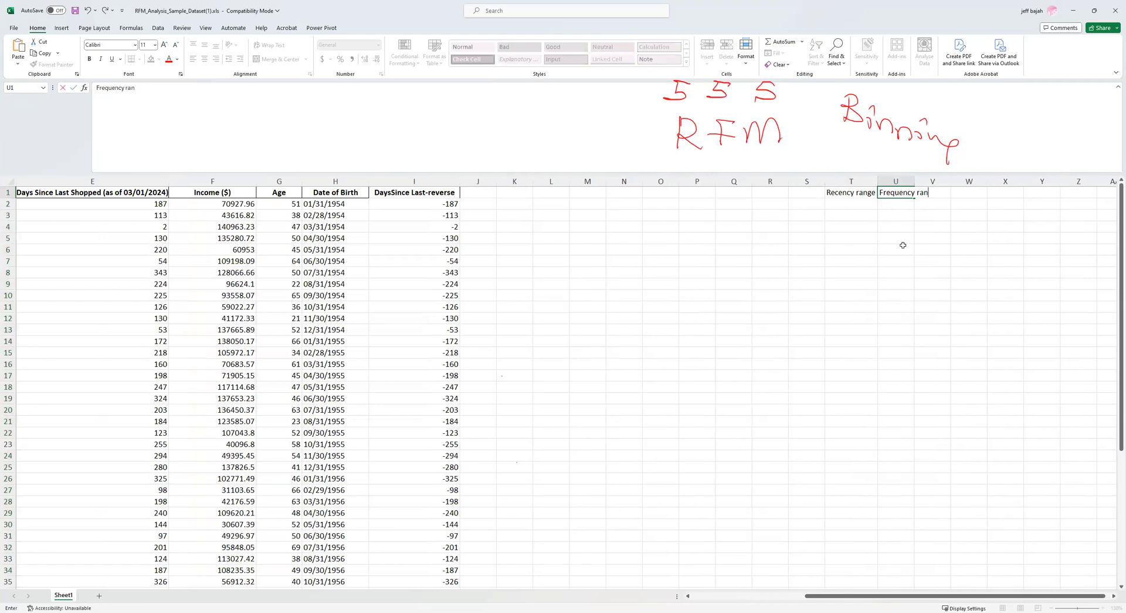
key("BackSpace")
type("ge")
left_click(904, 246)
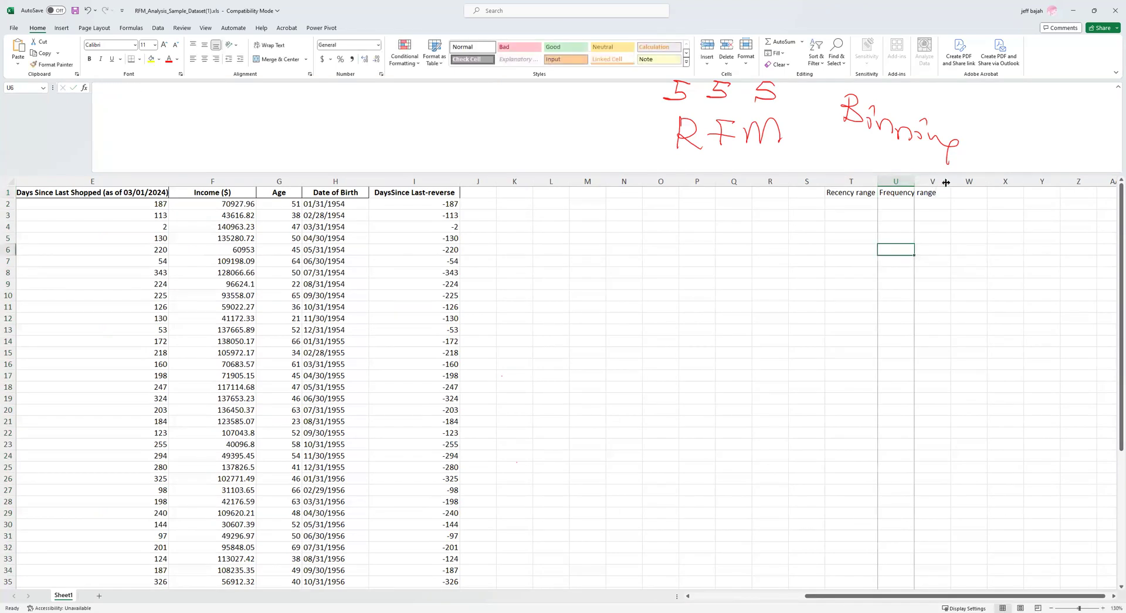
left_click_drag(914, 182, 947, 183)
Add the header "Monetary range" in V1 and widen column V to fit it.
left_click(959, 193)
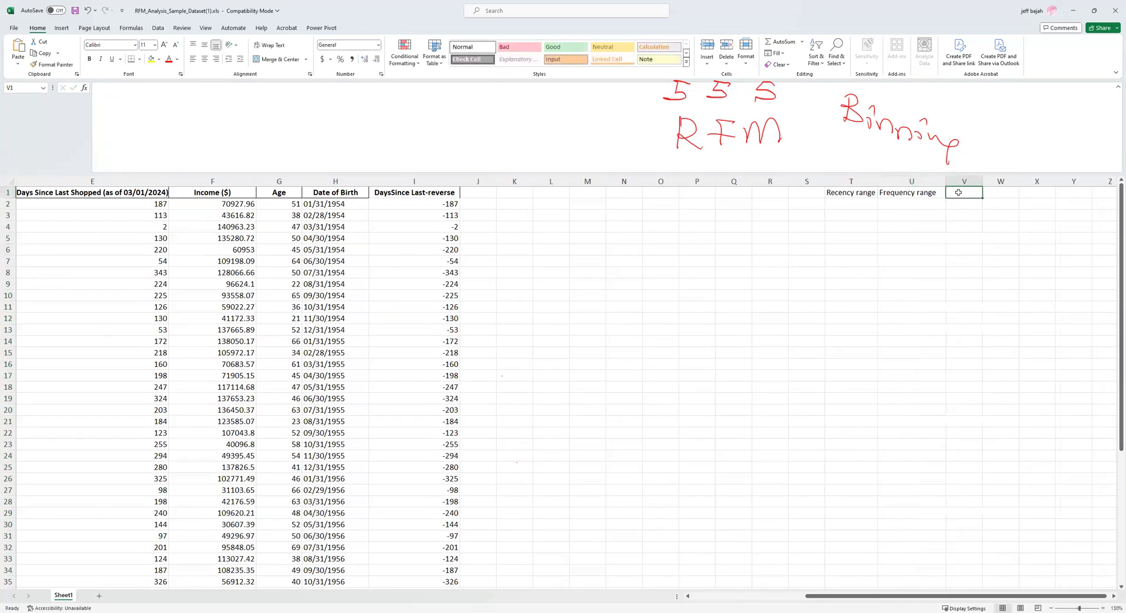
type("Monetary range")
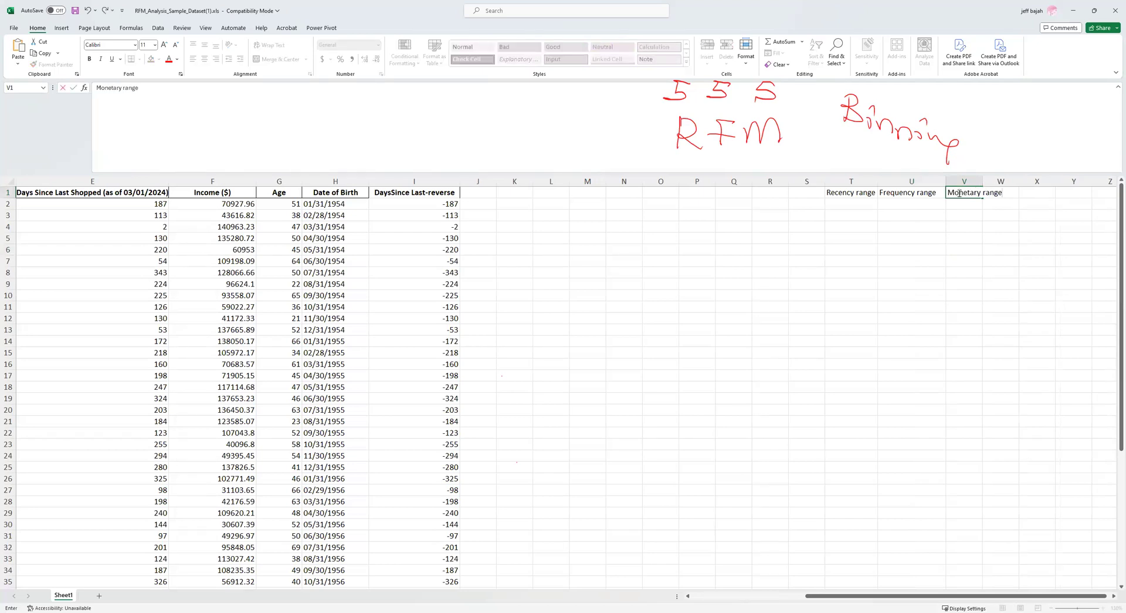
left_click(945, 271)
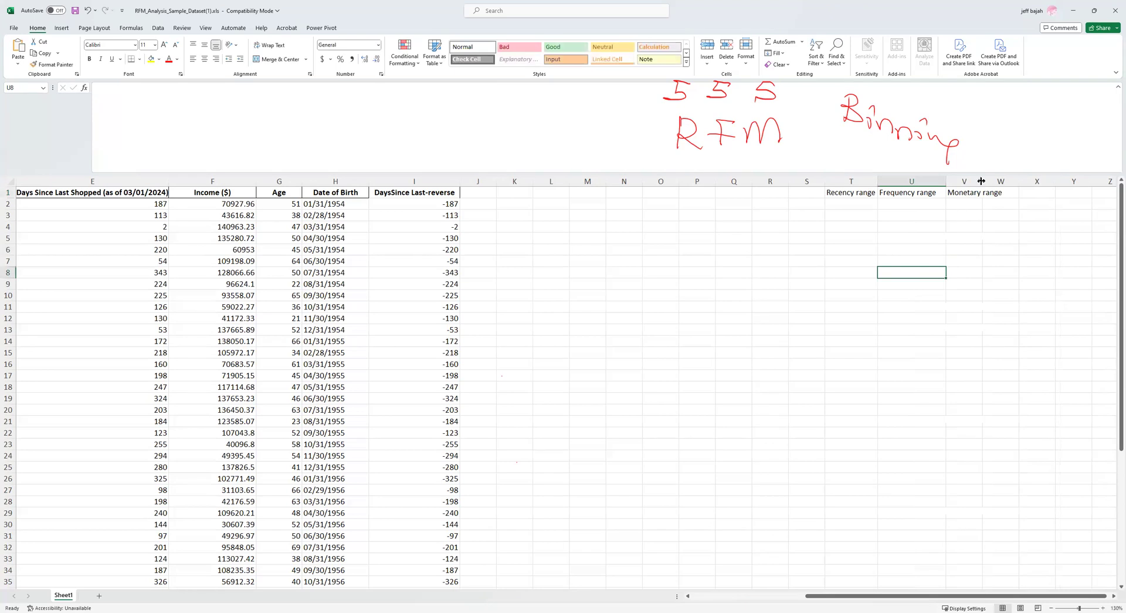
left_click_drag(1005, 181, 1007, 182)
left_click(1025, 193)
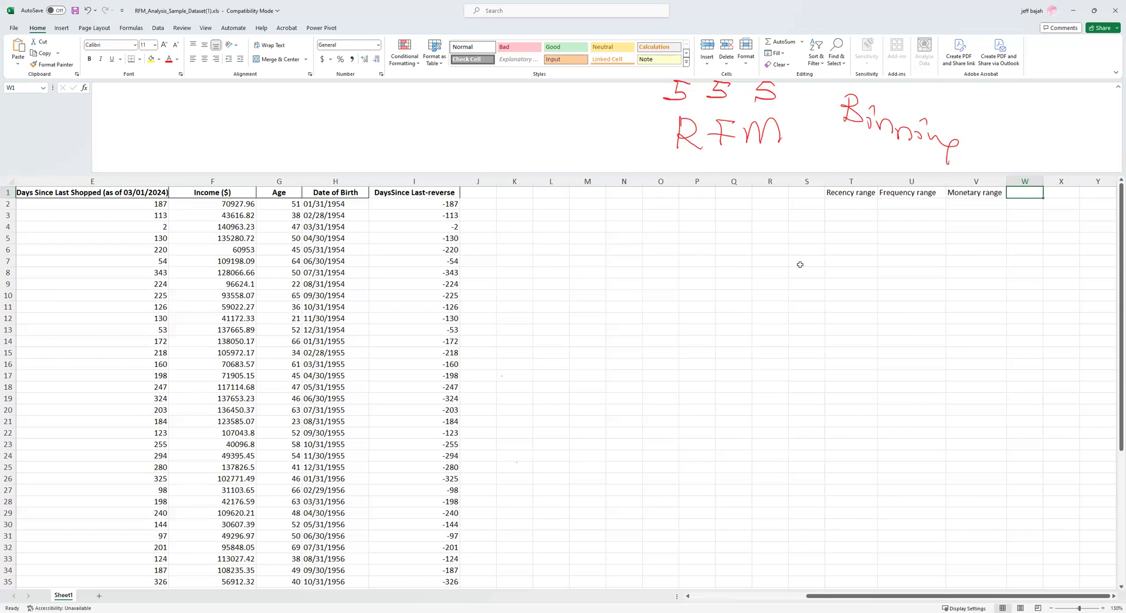
Enter the percentile labels 20th, 40th, 60th and 80th in cells R2 to R5.
left_click(759, 204)
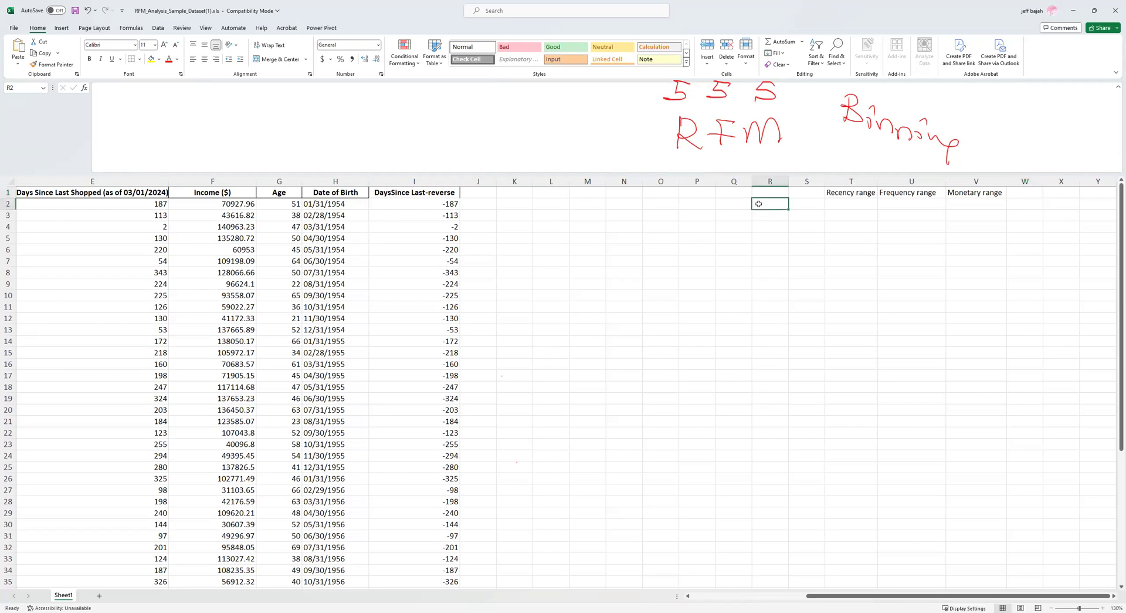
type("20th")
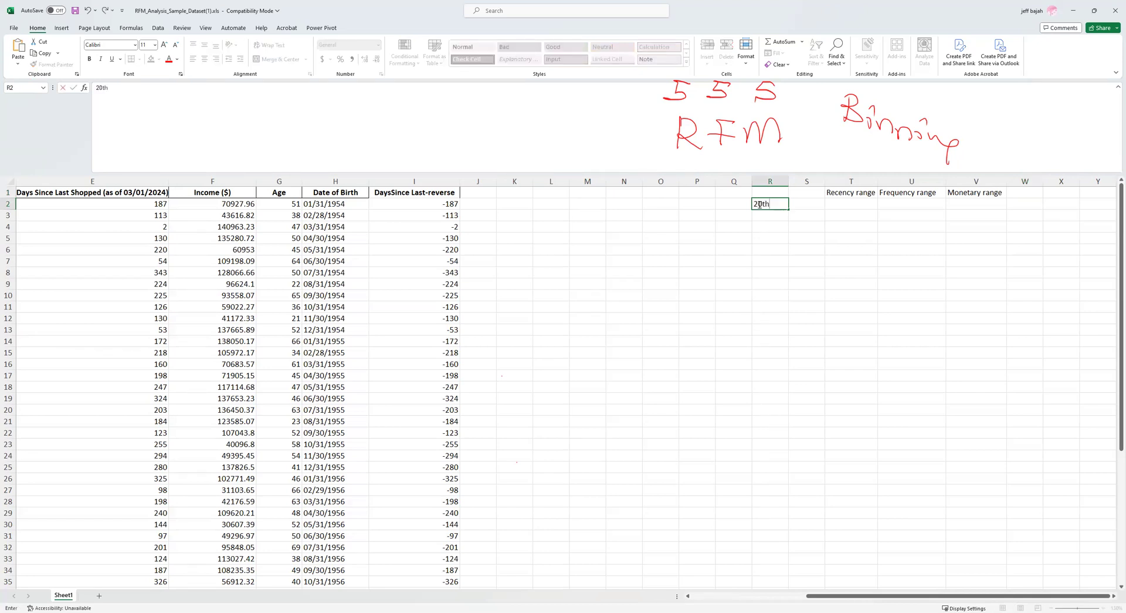
key("Return")
type("40th")
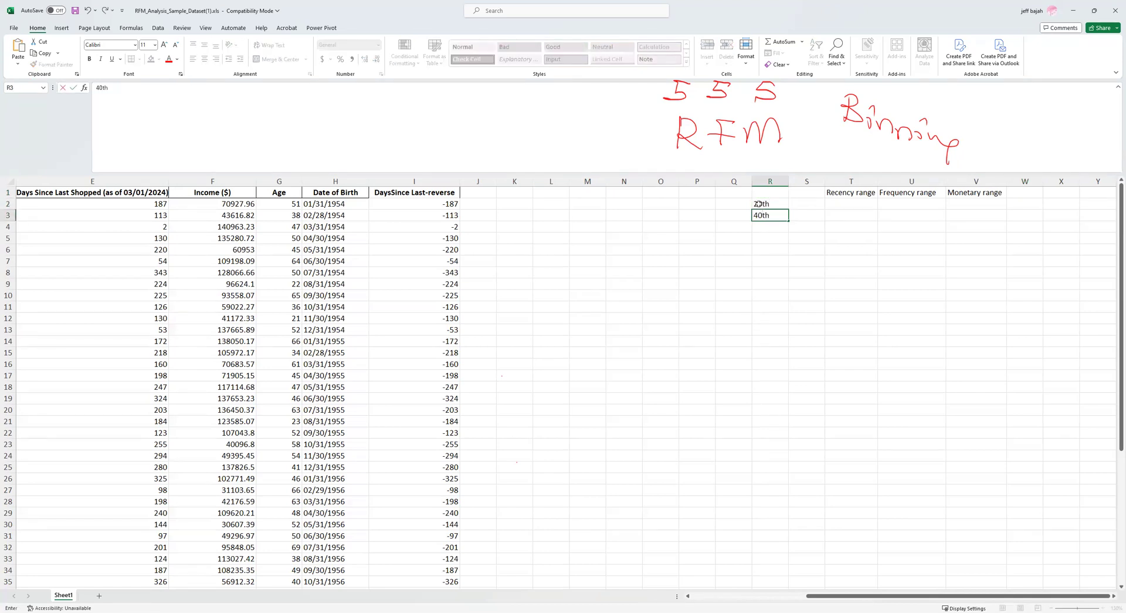
key("Return")
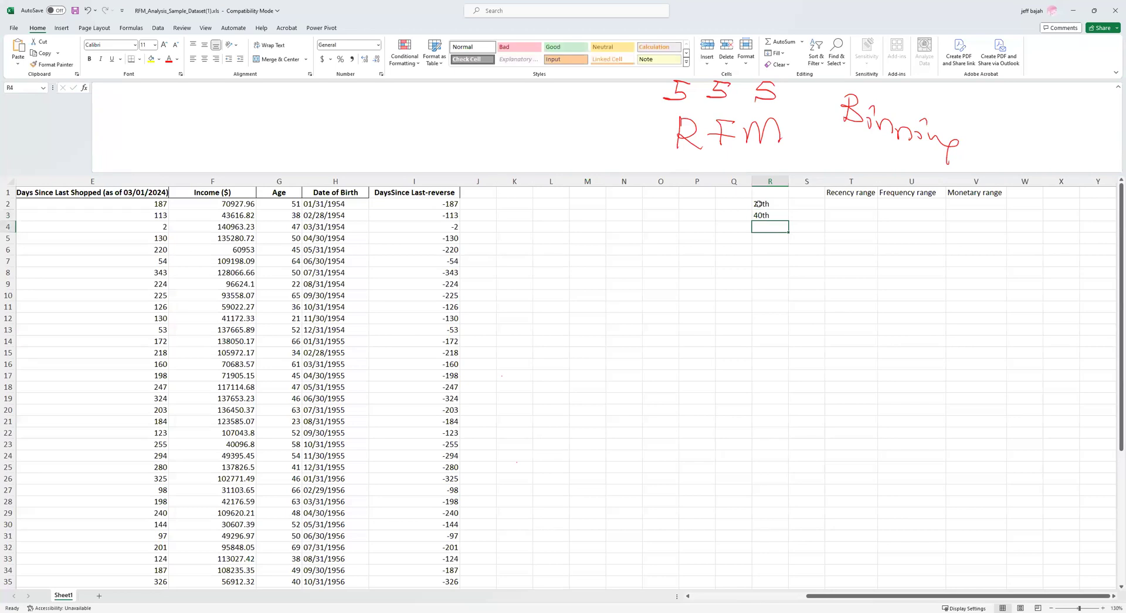
type("60th")
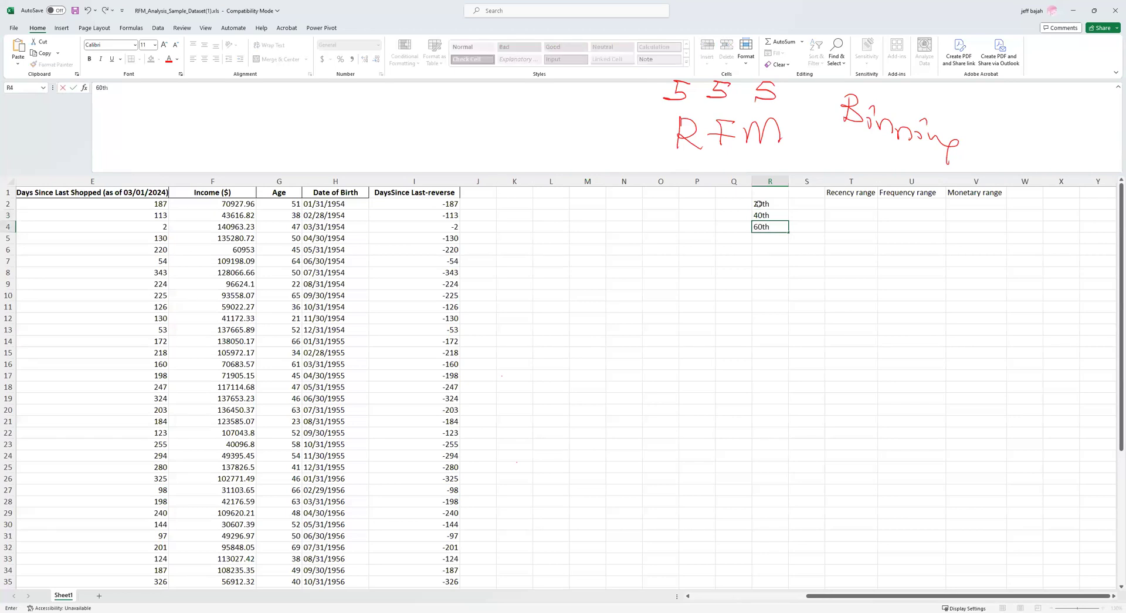
key("Return")
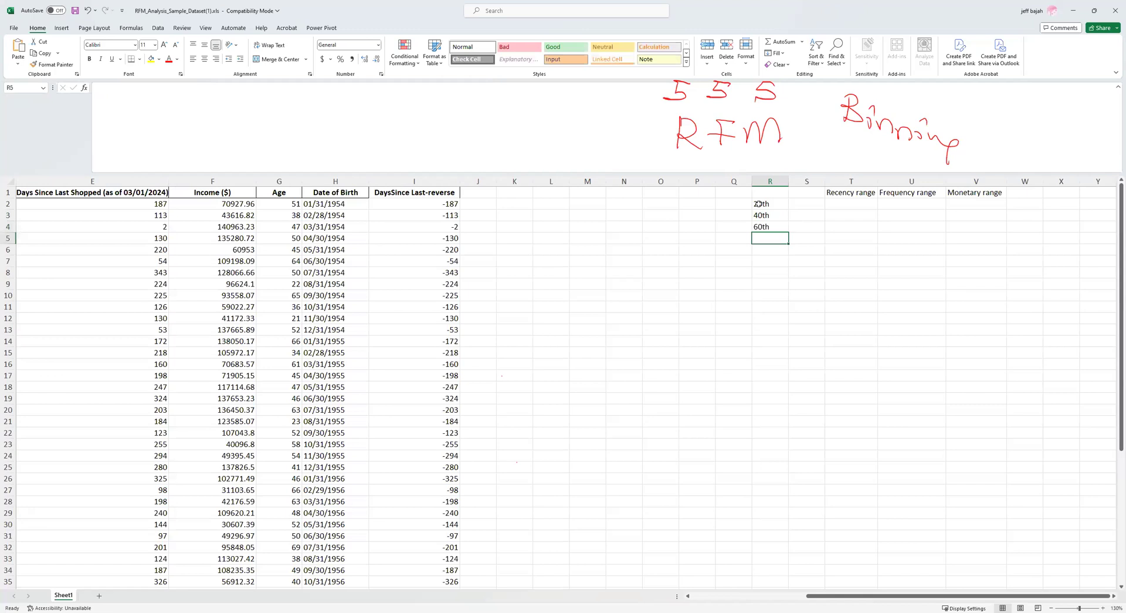
type("80th")
left_click(762, 286)
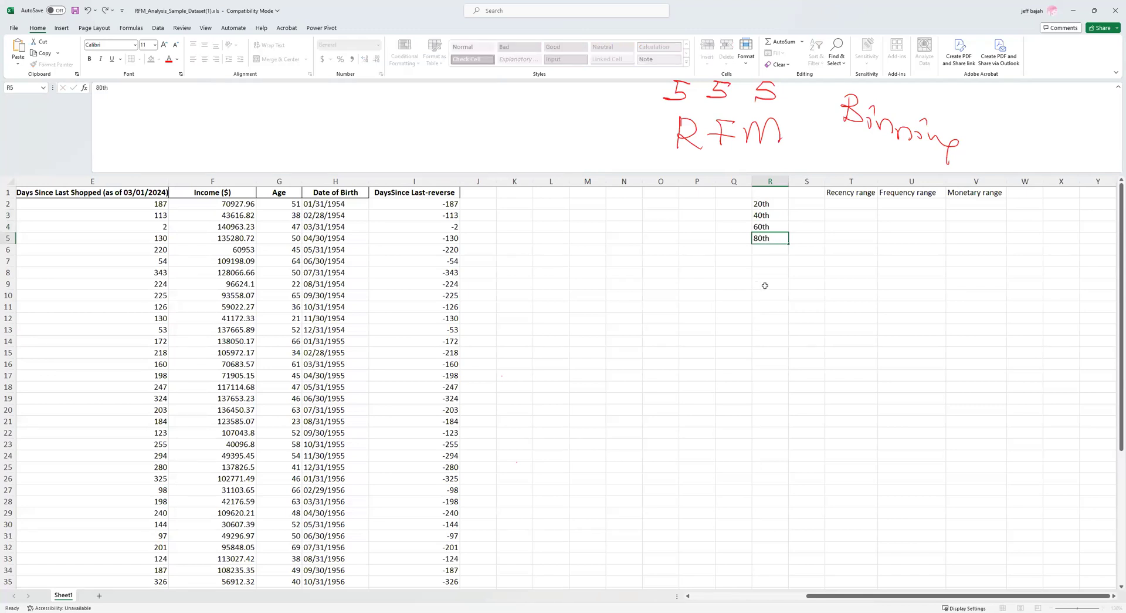
left_click_drag(758, 241, 881, 252)
left_click(761, 263)
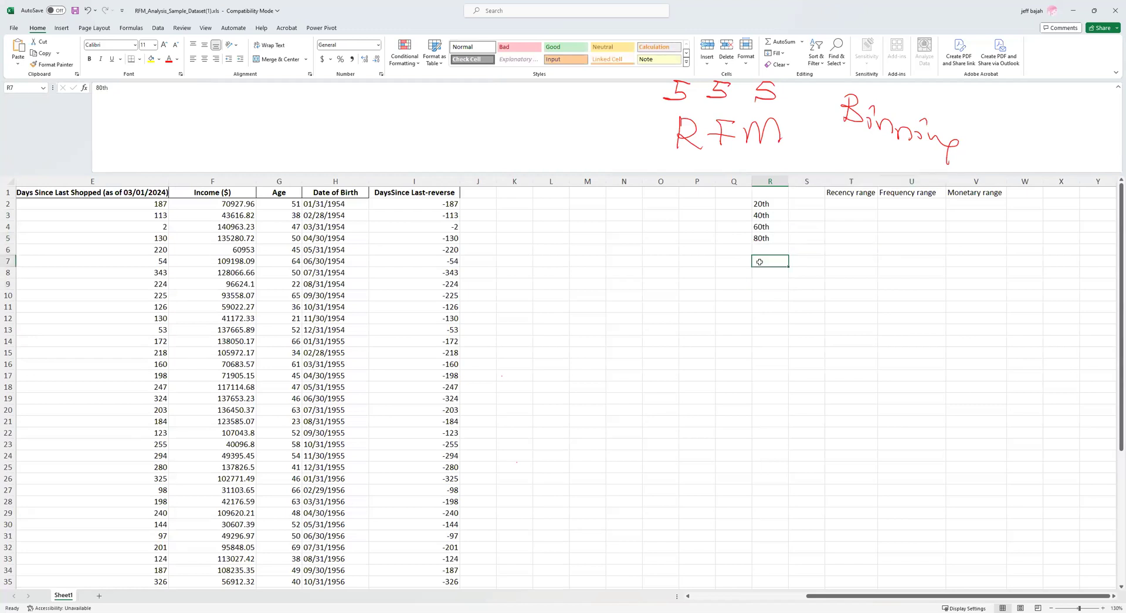
left_click_drag(761, 250, 986, 250)
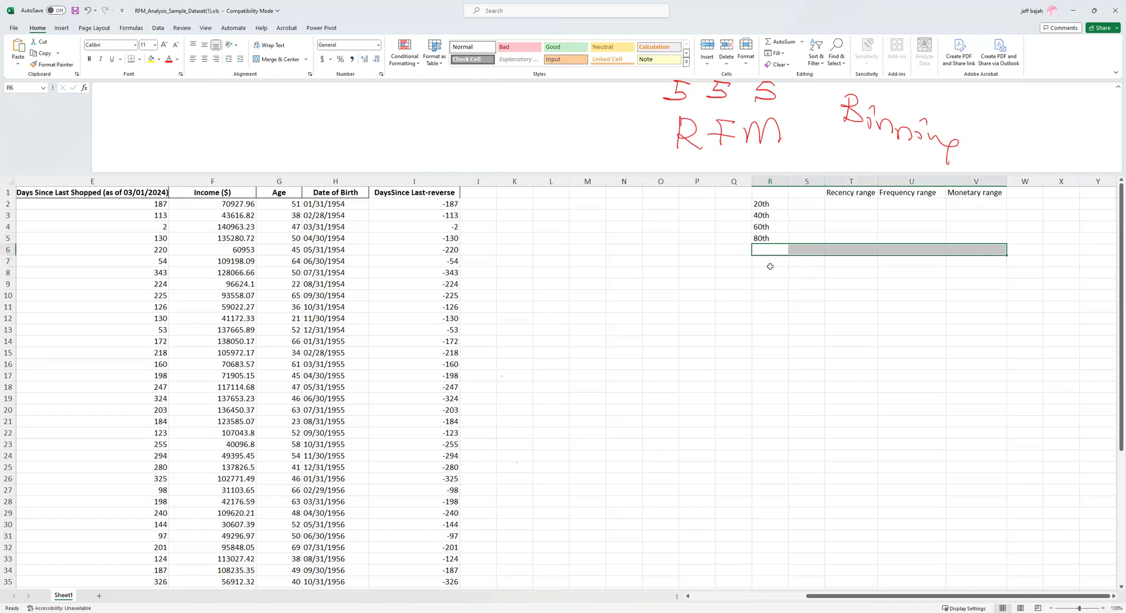
Enter the matching percentile values 0.2, 0.4, 0.6 and 0.8 beside the labels in cells S2 to S5.
left_click(799, 205)
type("0.")
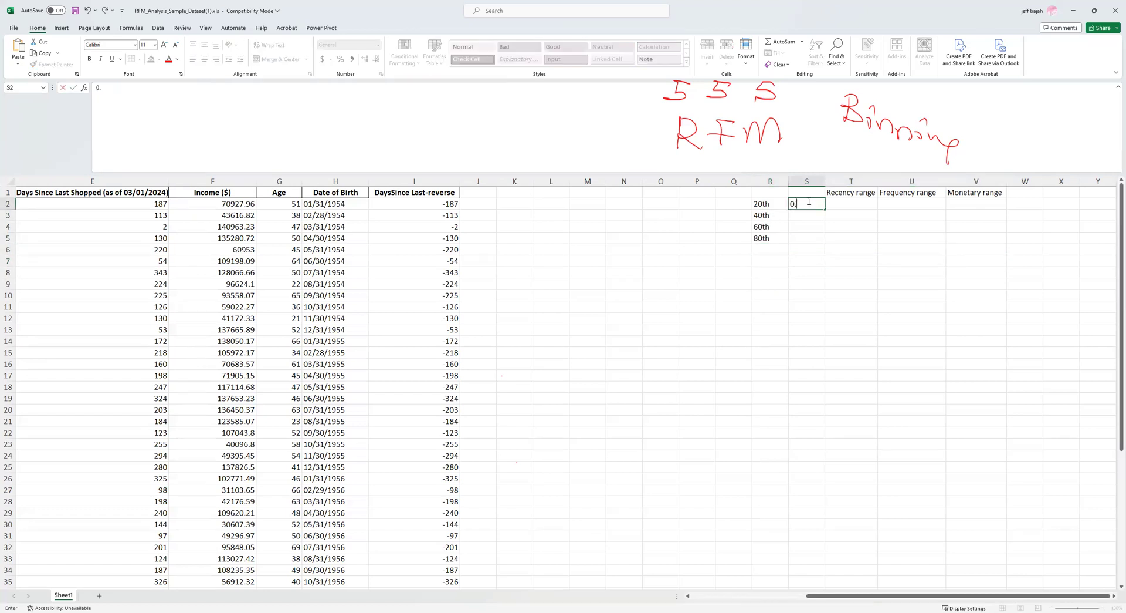
type("2")
key("Return")
type("0.4")
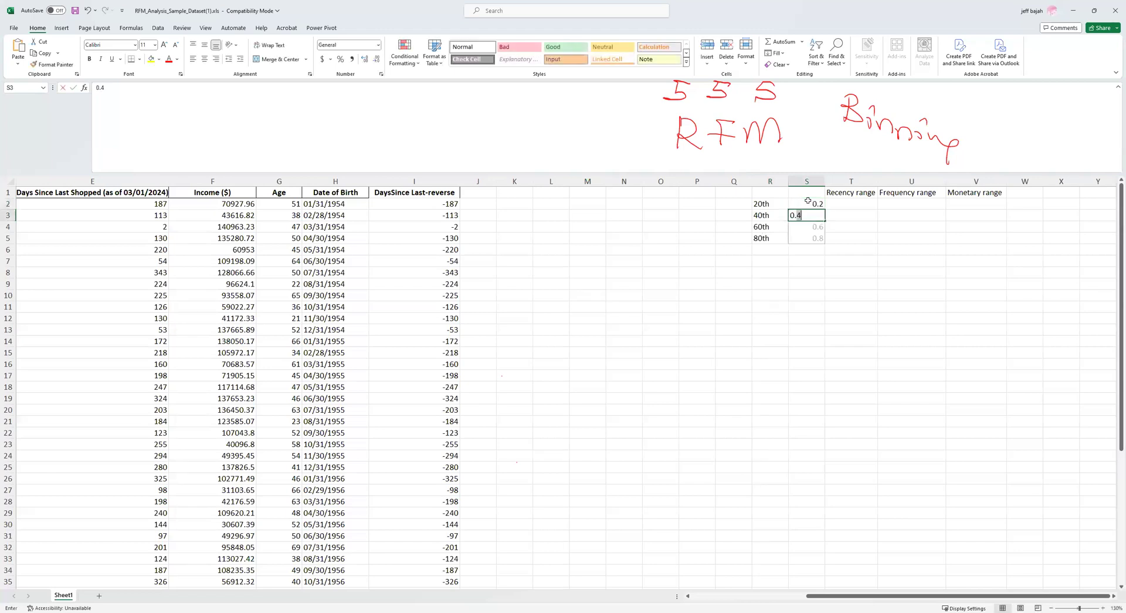
key("Return")
type("0.6")
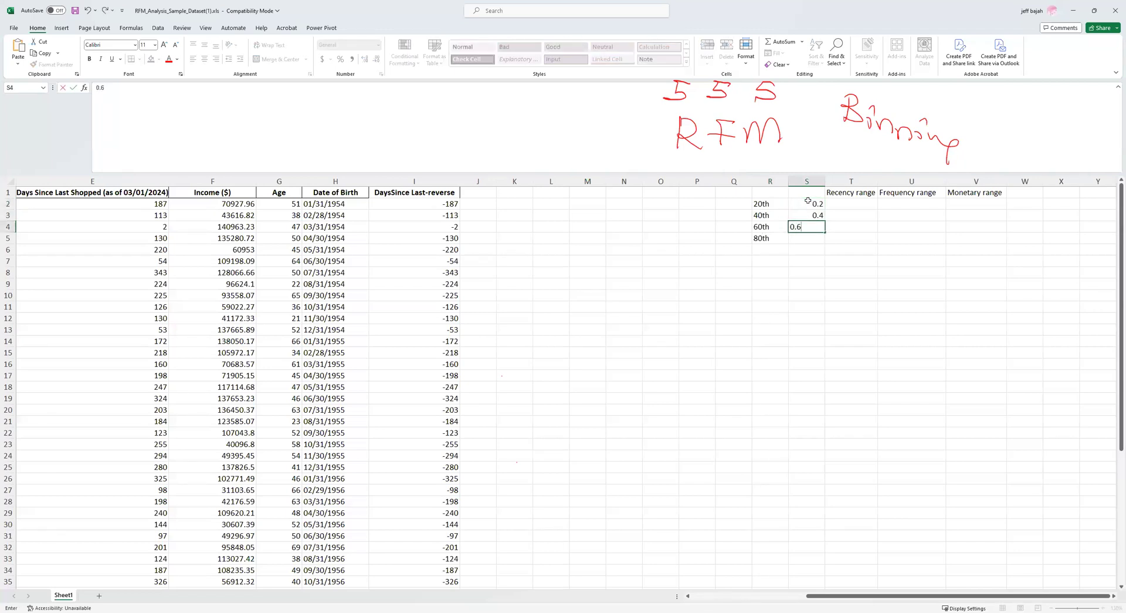
key("Return")
type("0.8")
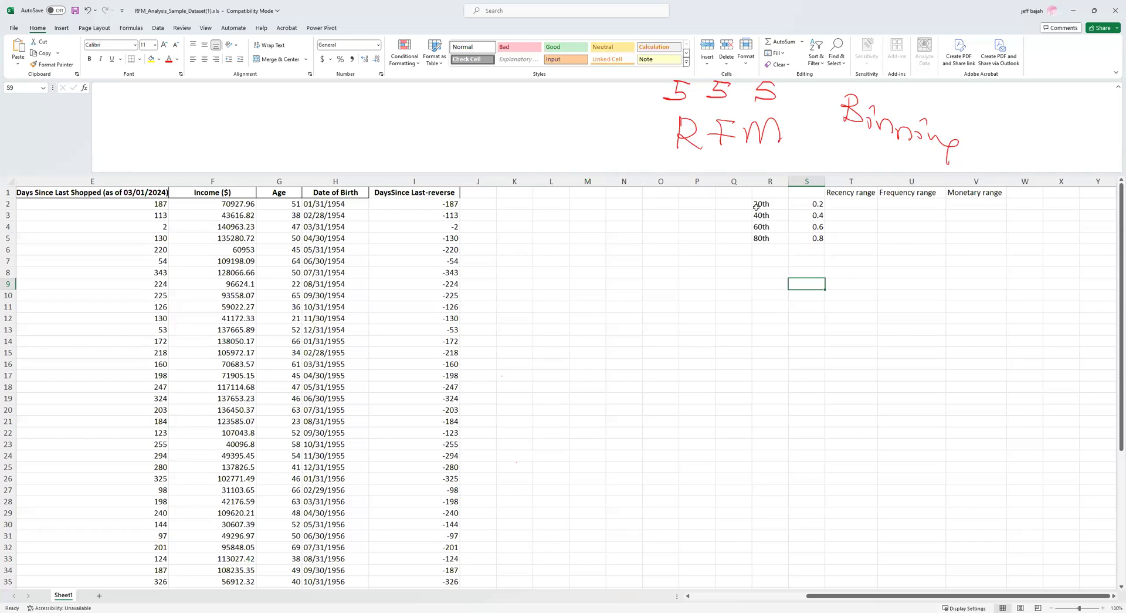
left_click_drag(756, 206, 815, 238)
left_click_drag(842, 202, 981, 242)
left_click(835, 277)
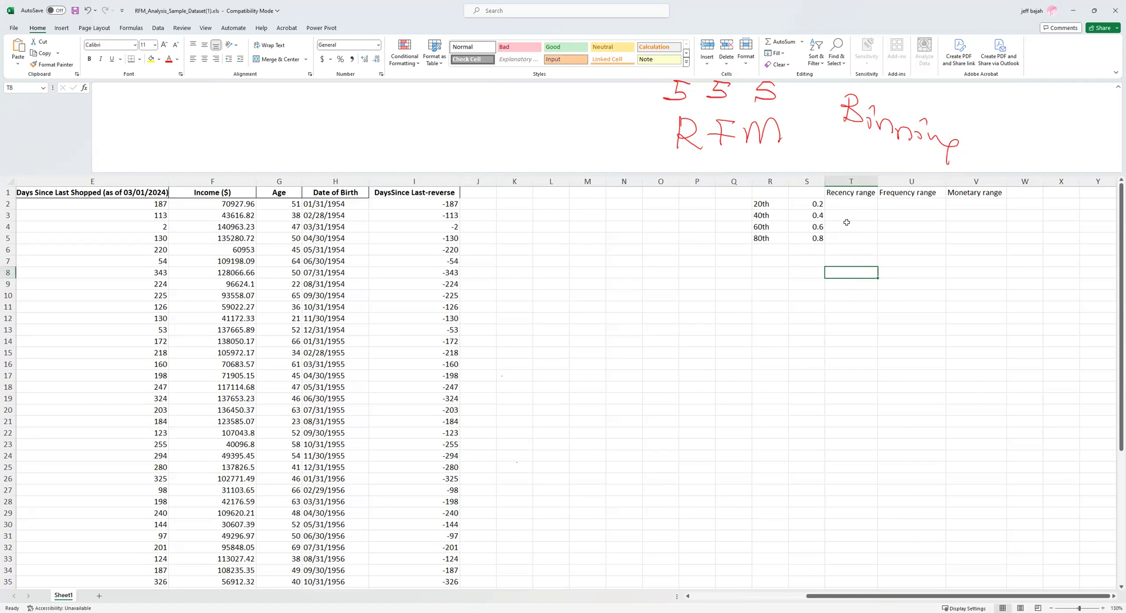
left_click(838, 203)
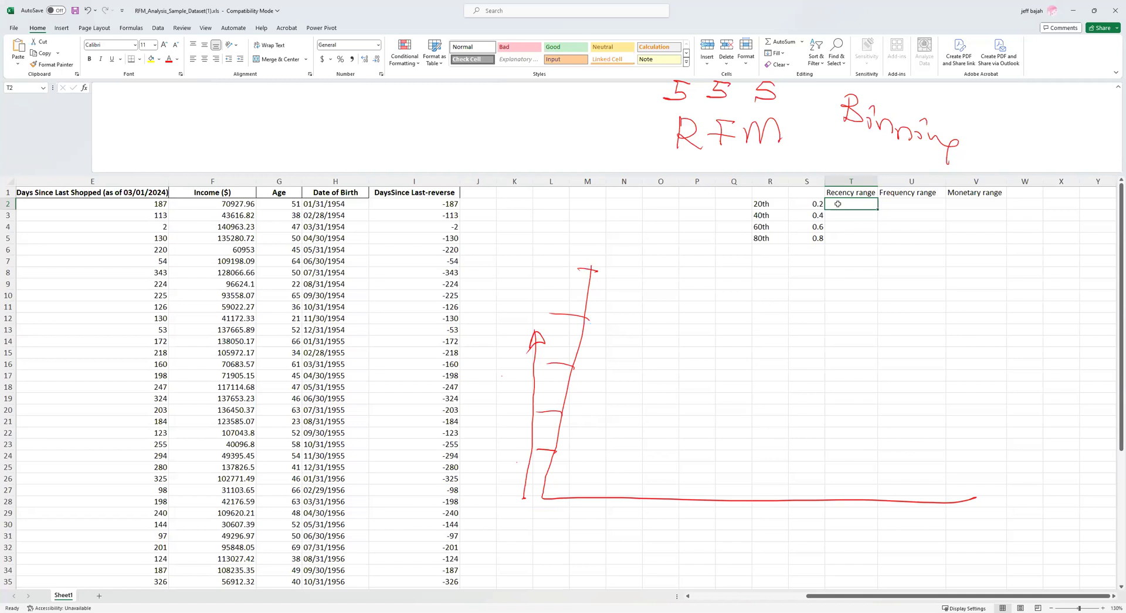
key("Escape")
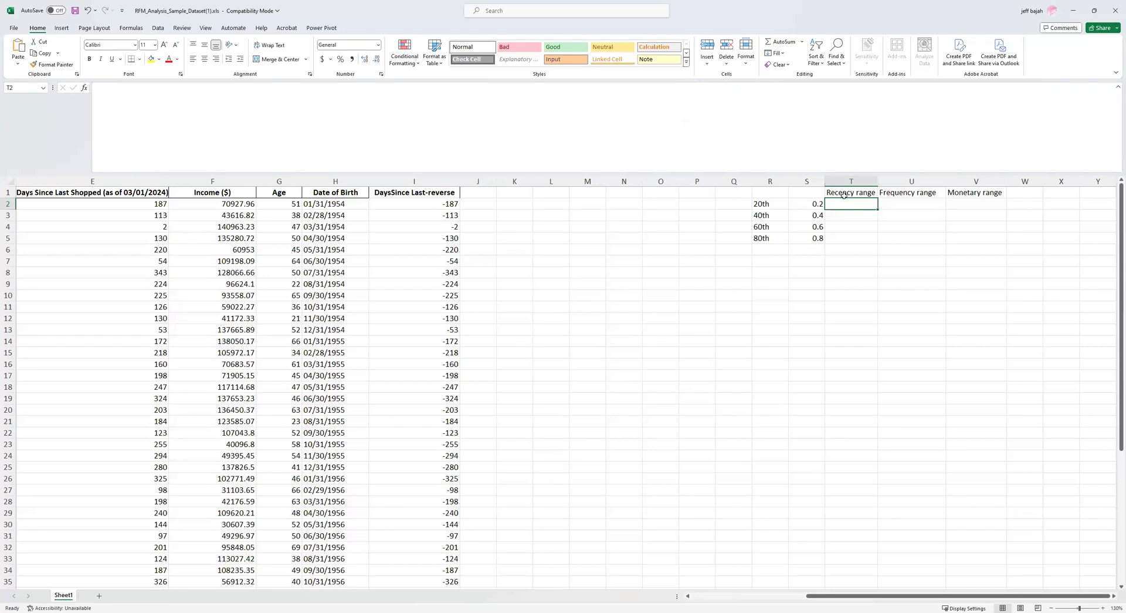
left_click(840, 226)
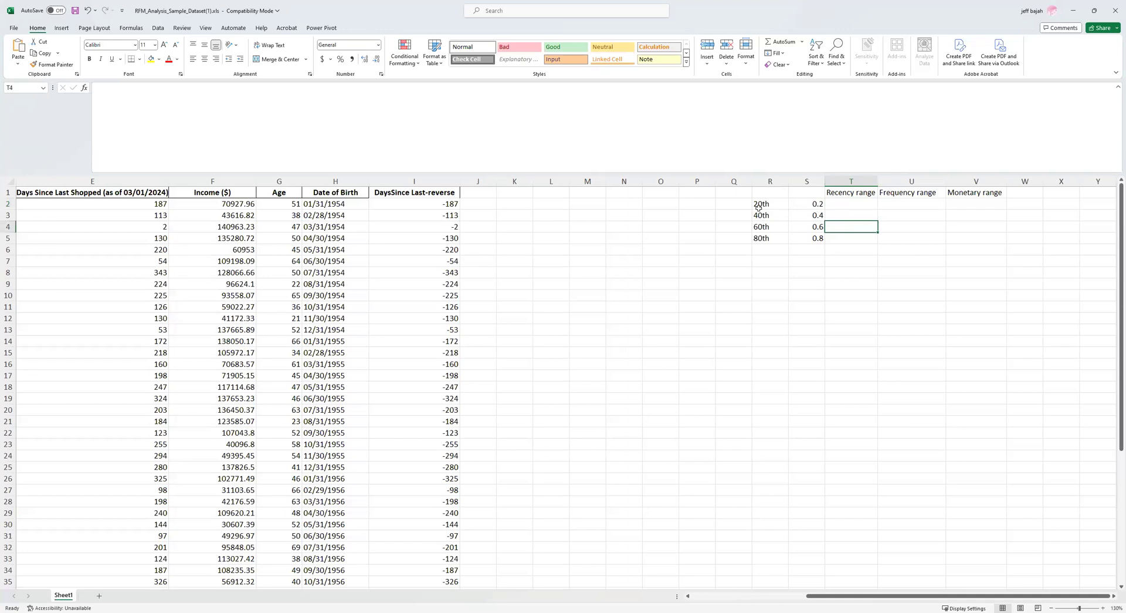
left_click_drag(759, 205, 854, 239)
left_click(765, 251)
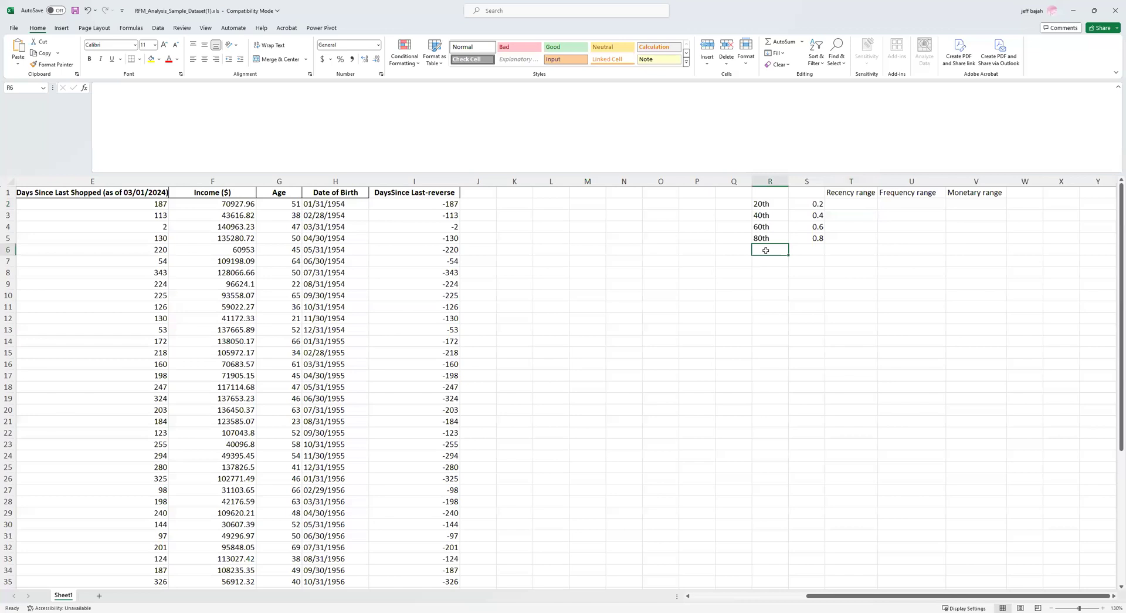
left_click(821, 251)
Calculate the 20th percentile of the reversed recency values in T2 with =PERCENTILE(I2:I51,S2).
left_click(849, 205)
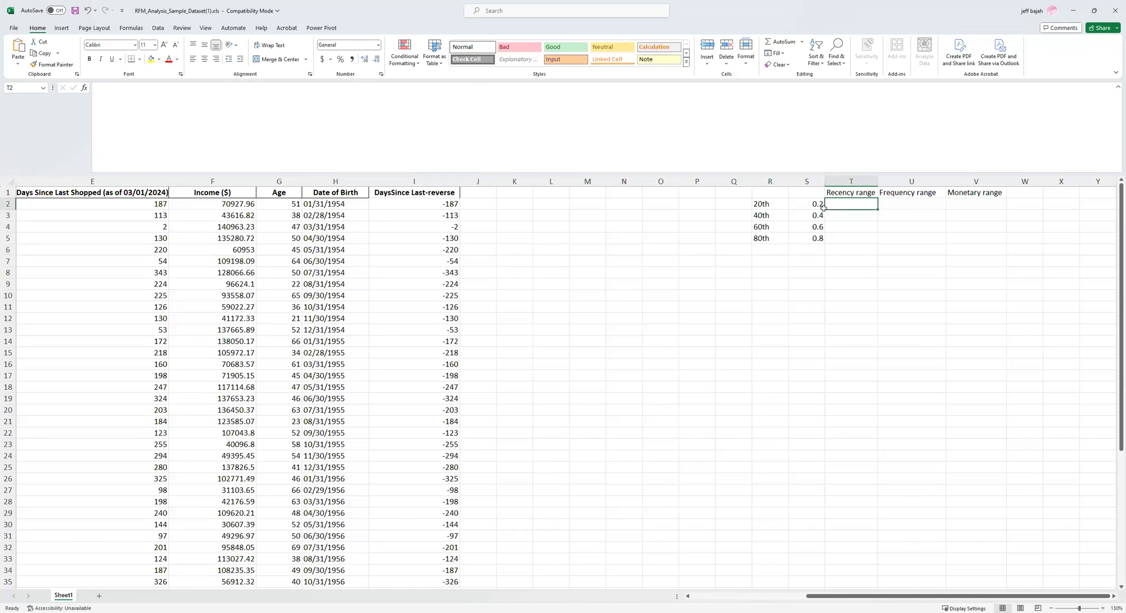
type("=")
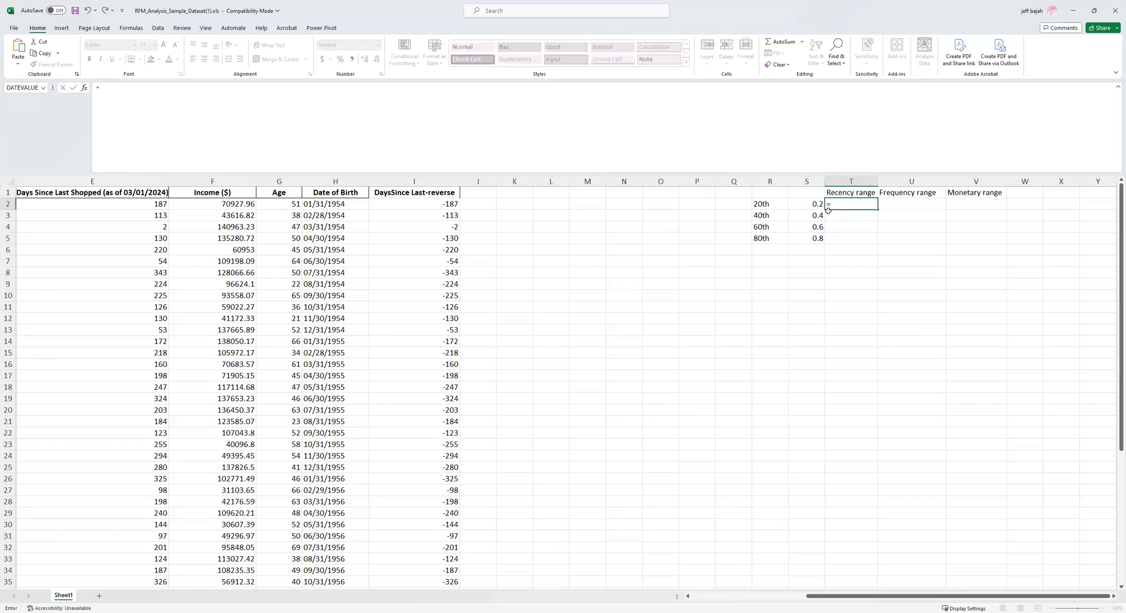
type("per")
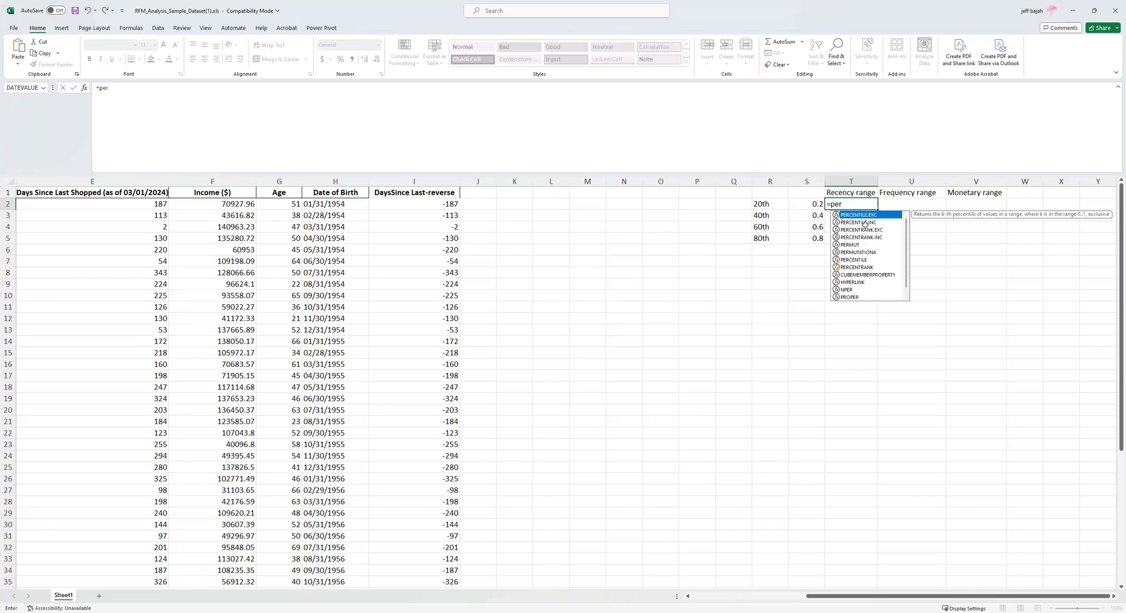
double_click(856, 260)
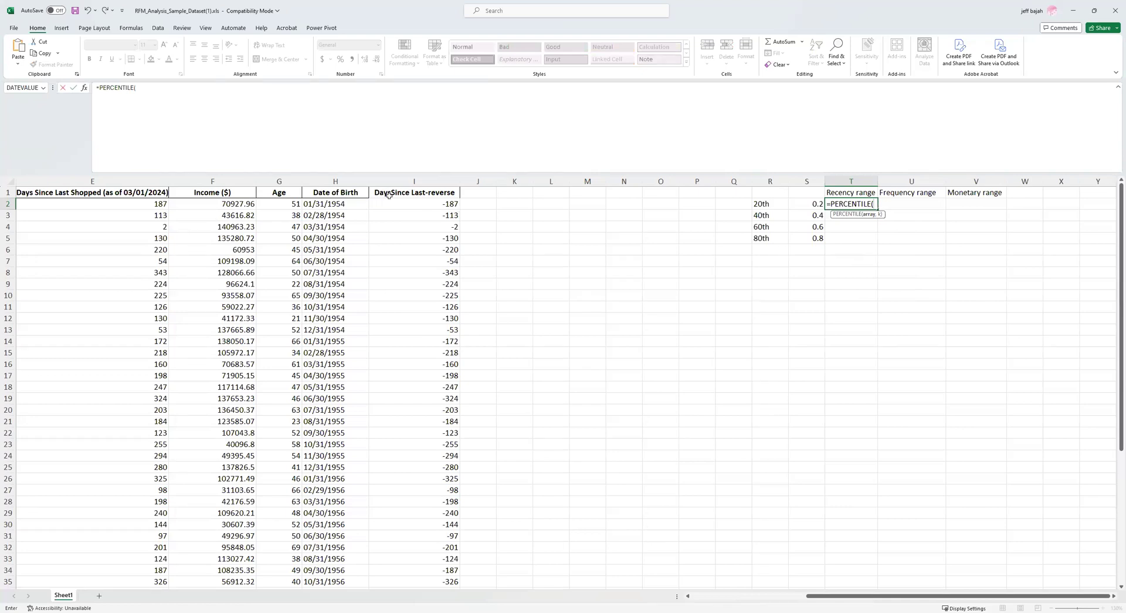
left_click(433, 205)
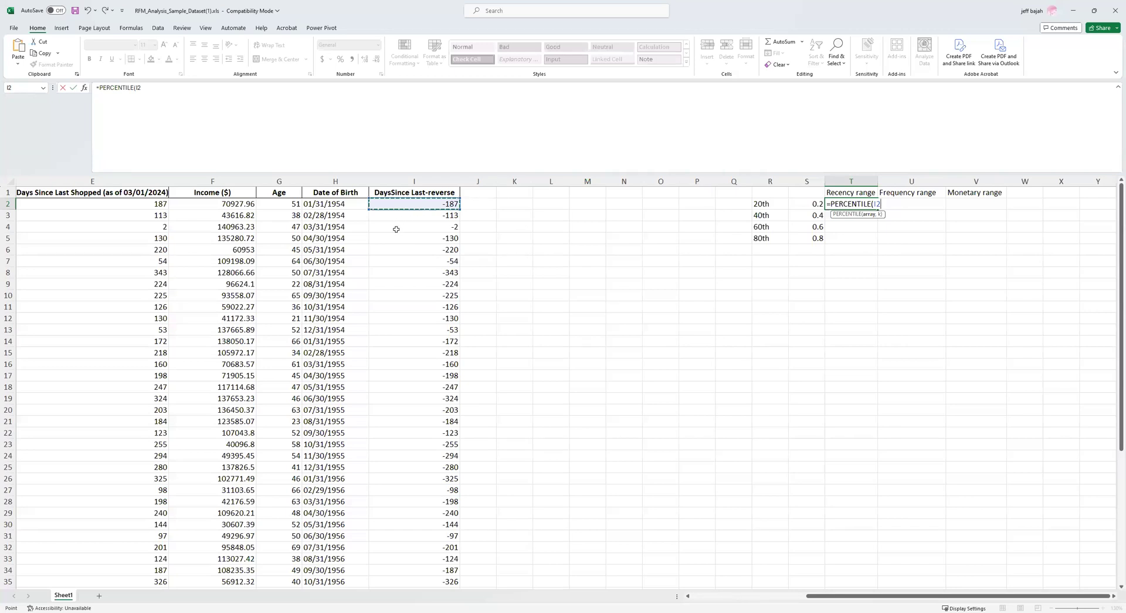
key("BackSpace")
key("BackSpace")
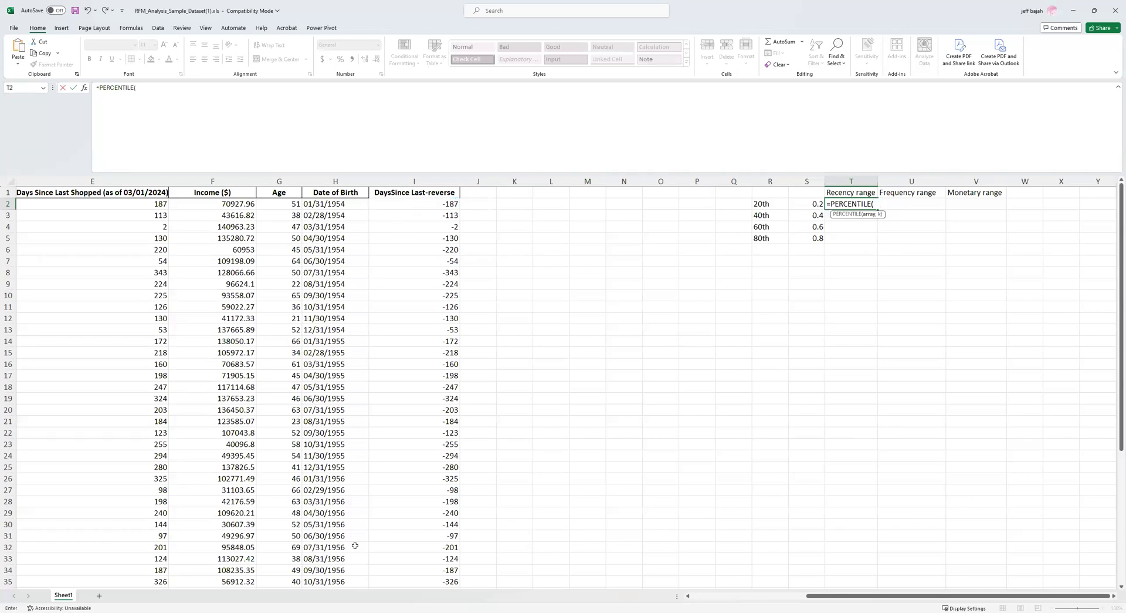
left_click_drag(415, 204, 414, 566)
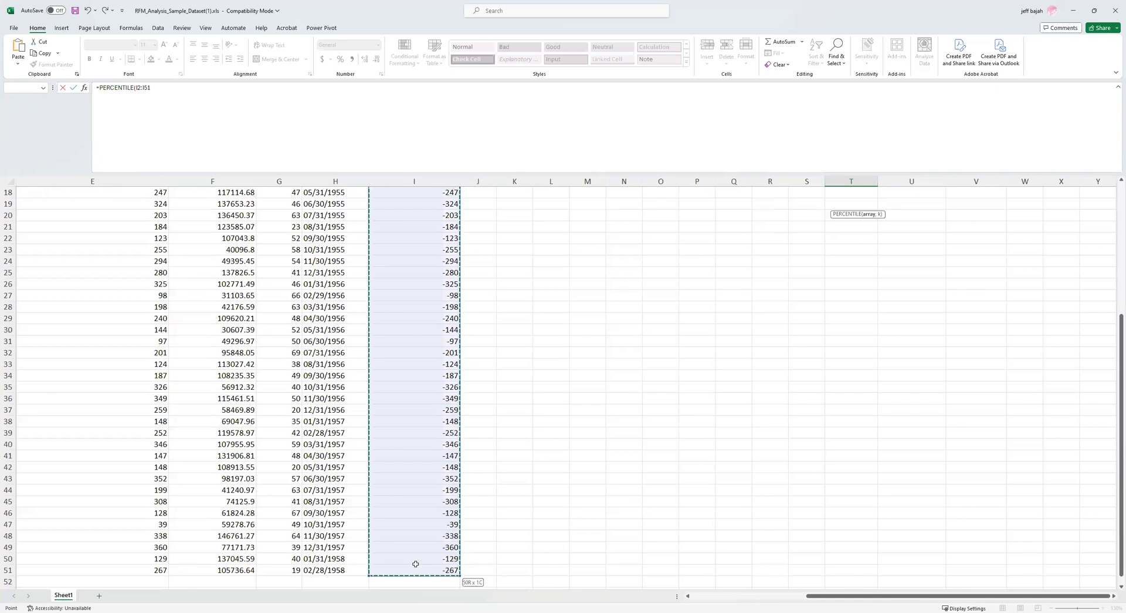
scroll(682, 374, "up", 6)
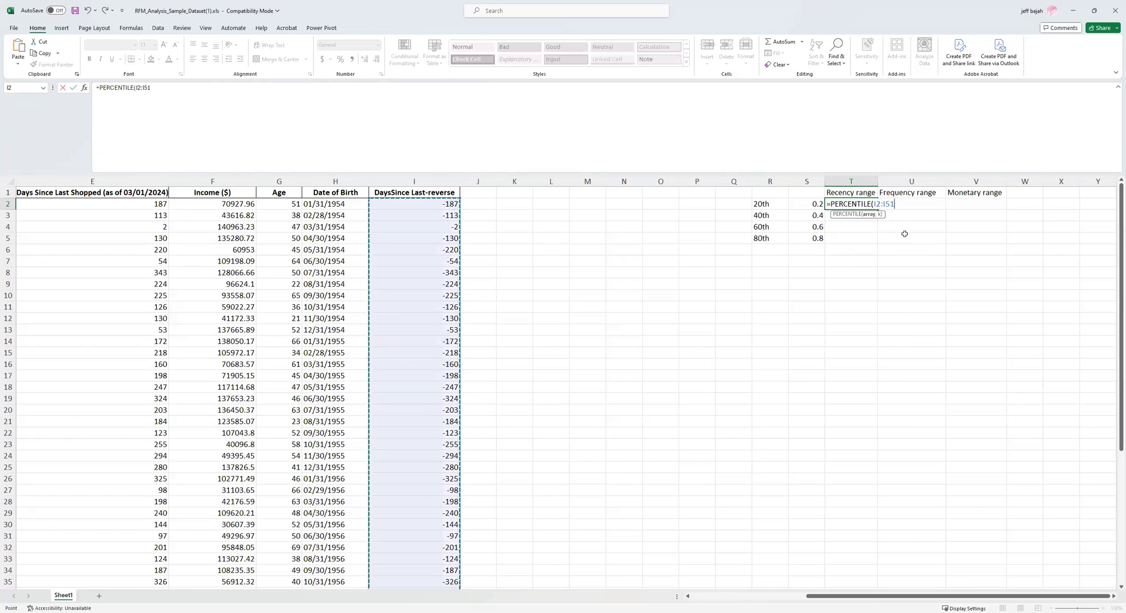
type(",")
left_click(814, 204)
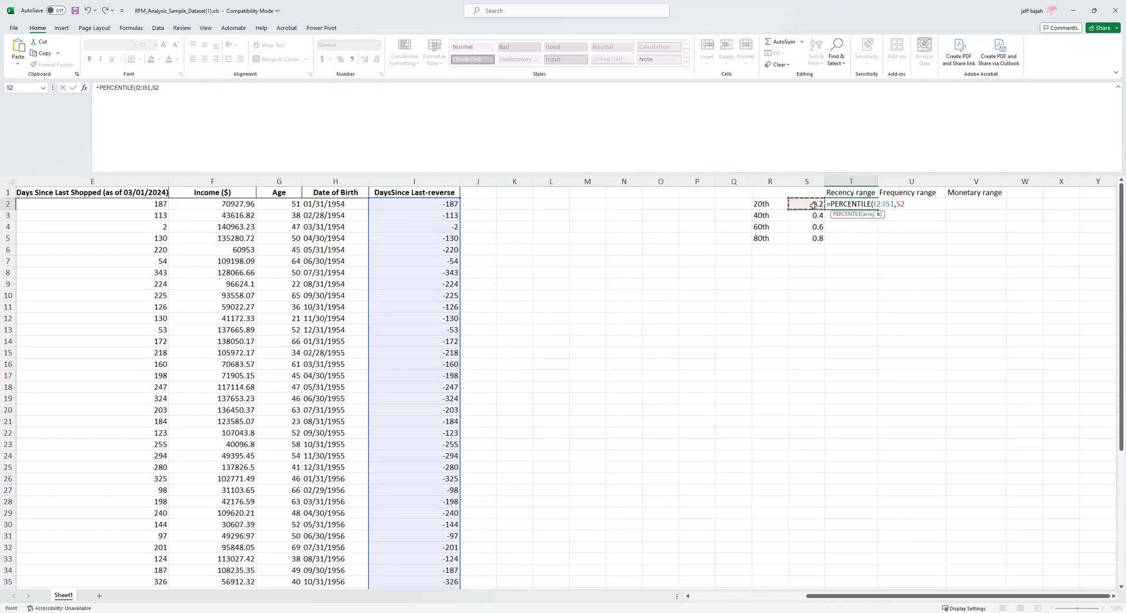
type(")")
key("Return")
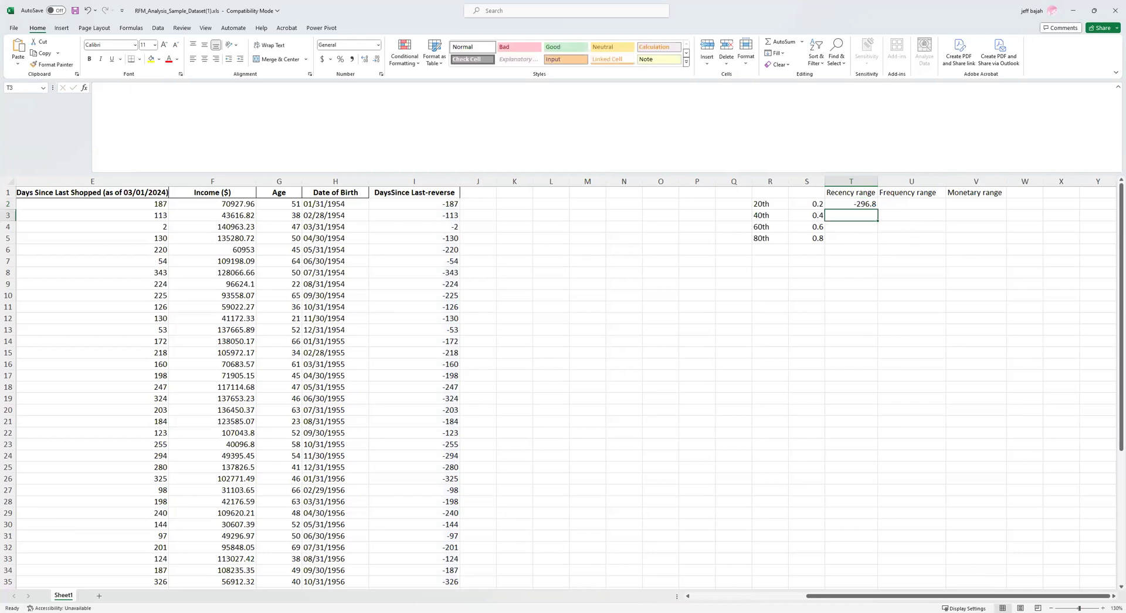
Make the recency data range absolute in T2's formula so it reads =PERCENTILE($I$2:$I$51,S2).
left_click(1103, 604)
left_click(1103, 605)
left_click(1103, 605)
left_click(1103, 604)
left_click(1103, 604)
left_click(1103, 604)
scroll(916, 345, "up", 1)
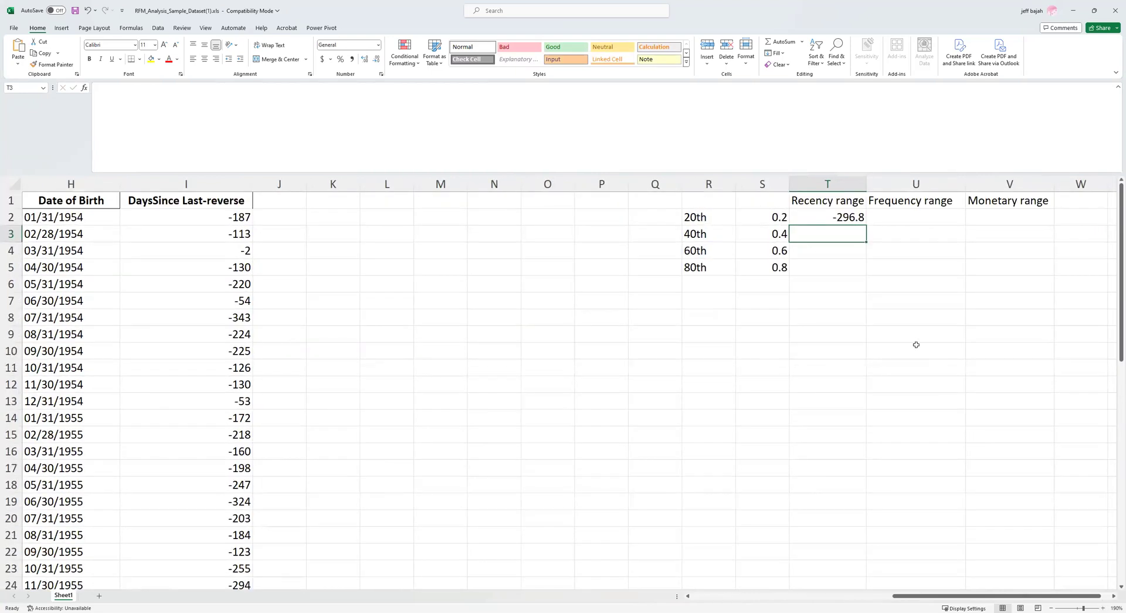
left_click(835, 218)
left_click(833, 234)
left_click(826, 218)
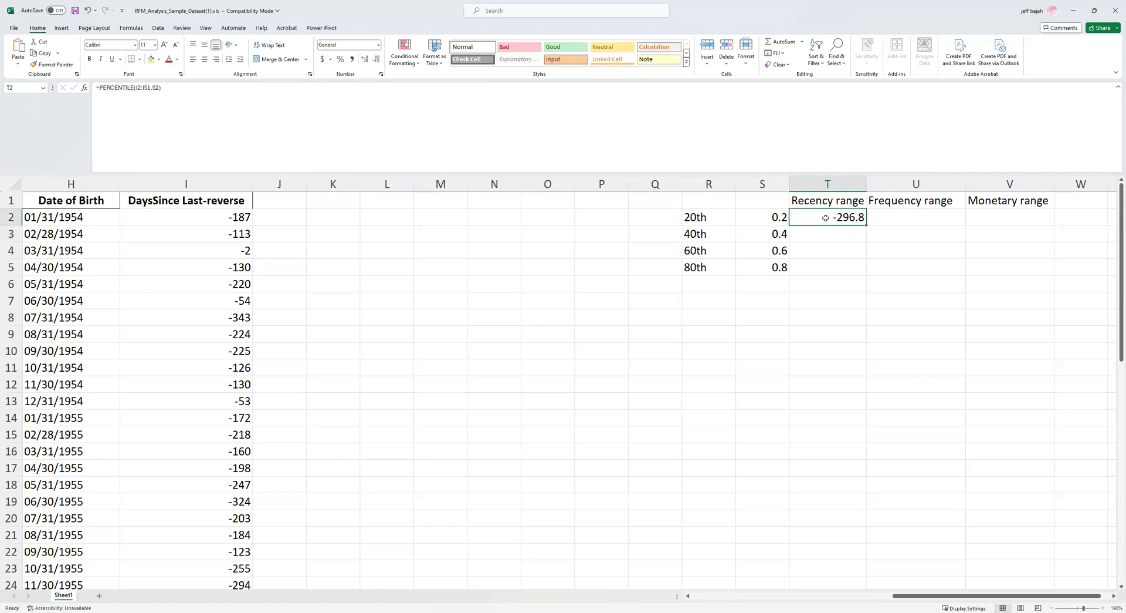
double_click(825, 217)
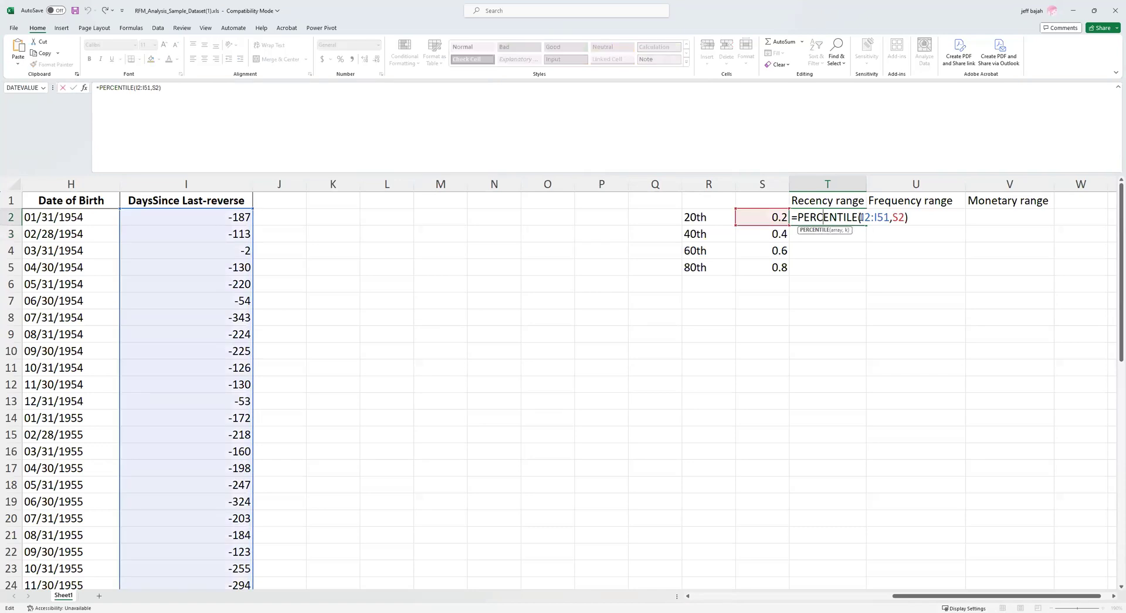
left_click(863, 220)
key("F4")
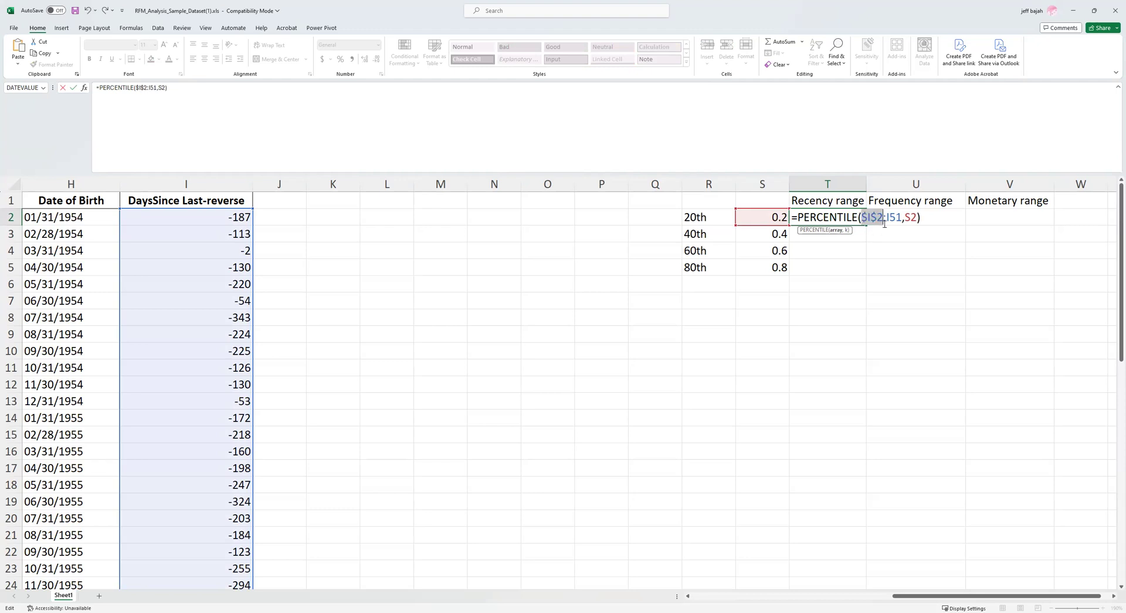
left_click(885, 217)
key("F4")
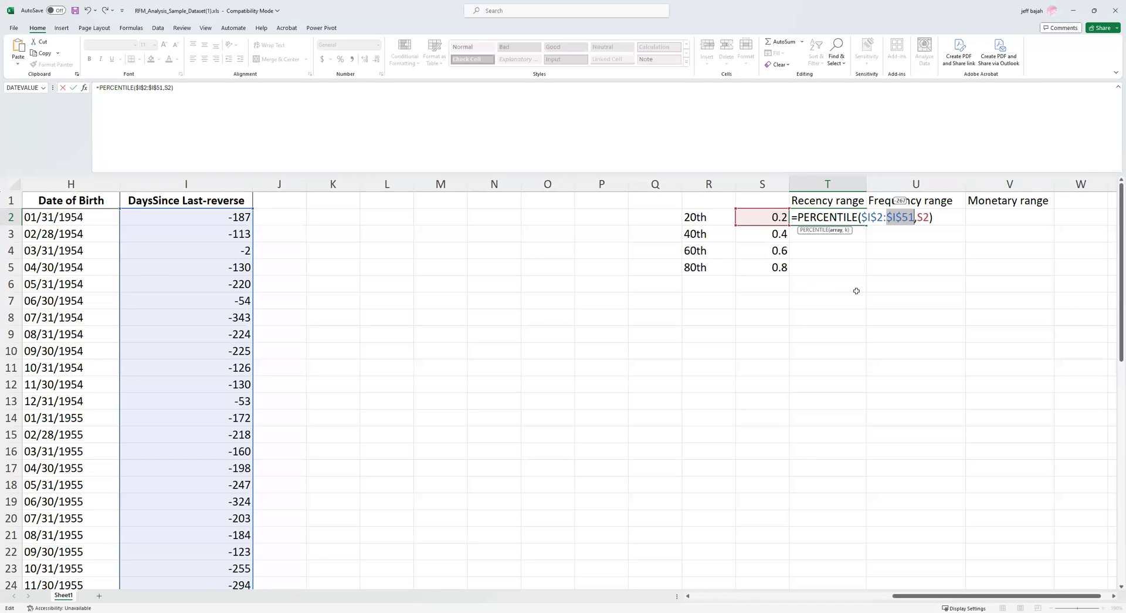
key("Return")
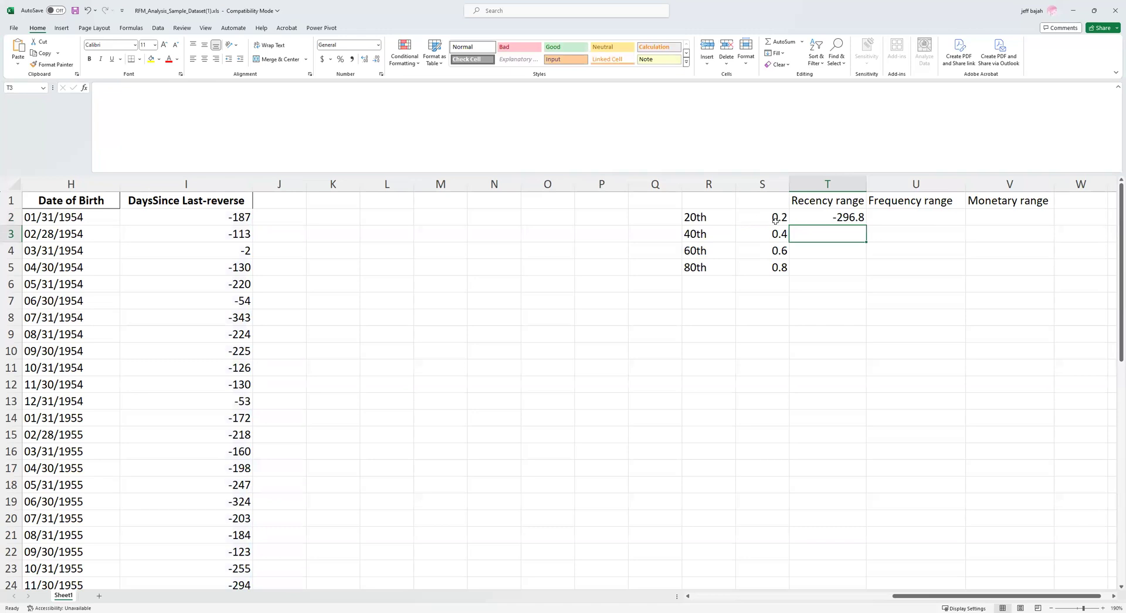
Fill the recency percentile formula from T2 down through T5.
left_click(842, 217)
left_click_drag(866, 225, 863, 270)
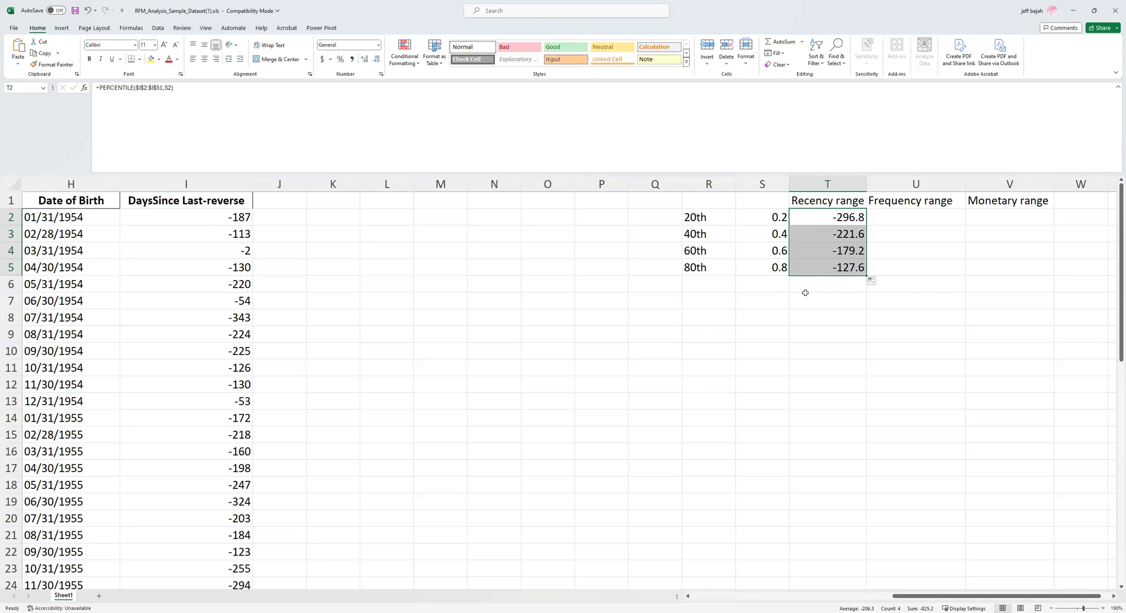
Enter the percentile value 1 in S6 below 0.8 and select the recency range cells T2 to T6.
left_click(765, 282)
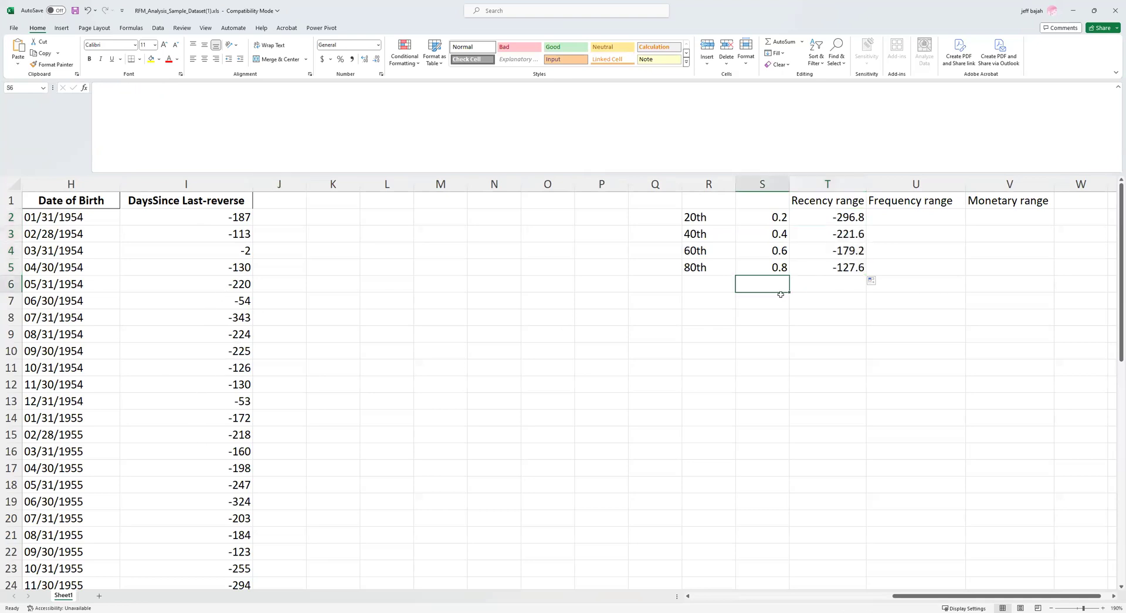
type("1")
left_click(784, 334)
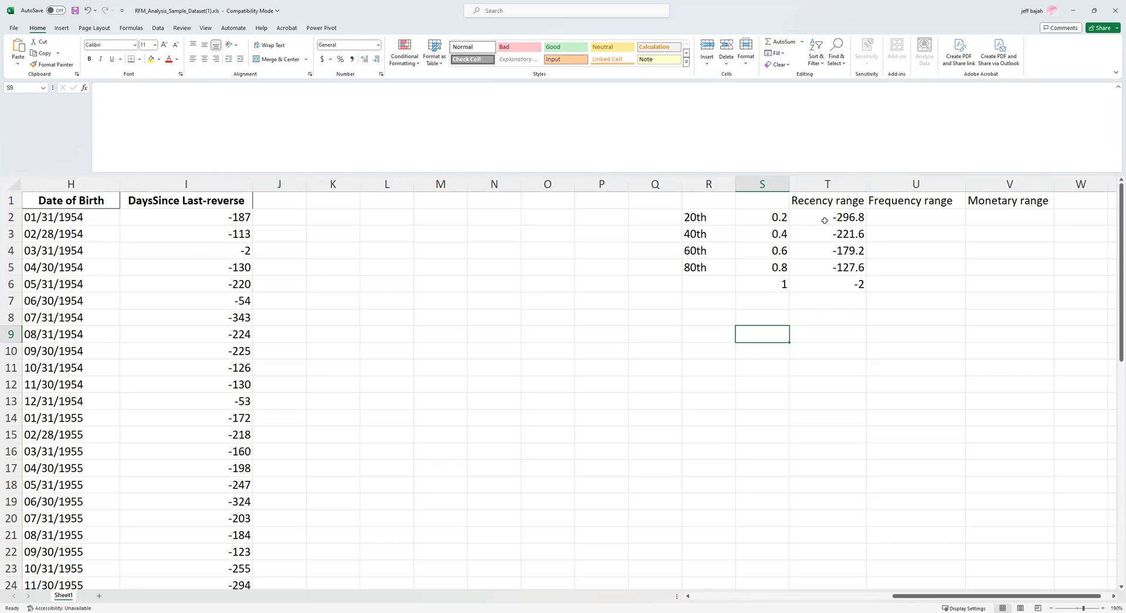
left_click_drag(825, 217, 836, 284)
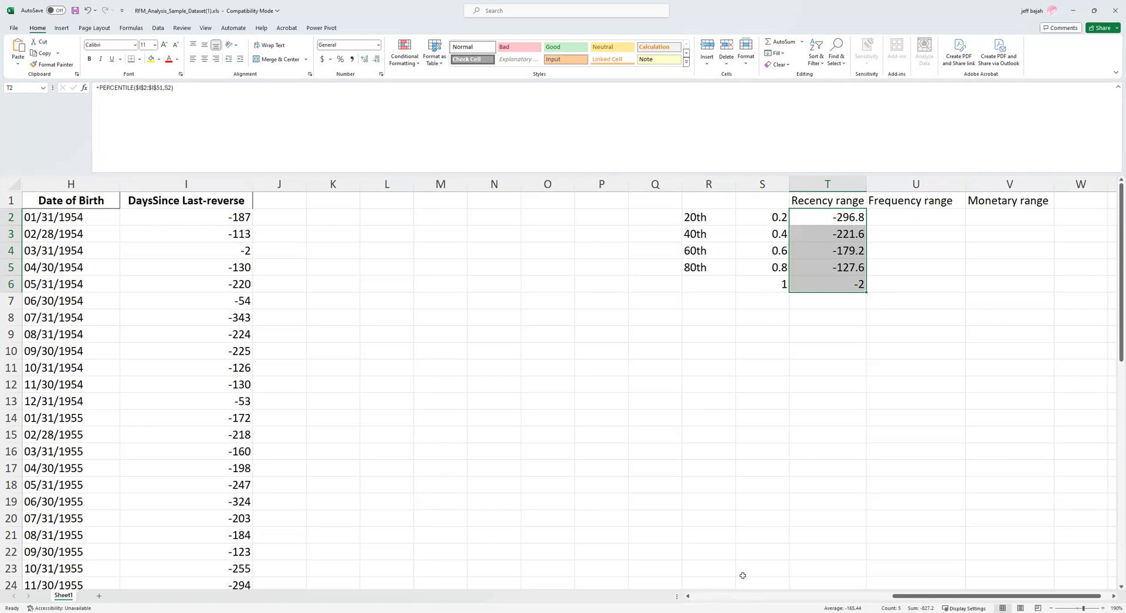
Write the frequency percentile formula =PERCENTILE(B2:B51,S2) in U2, using the Frequency of Purchase values.
left_click(917, 218)
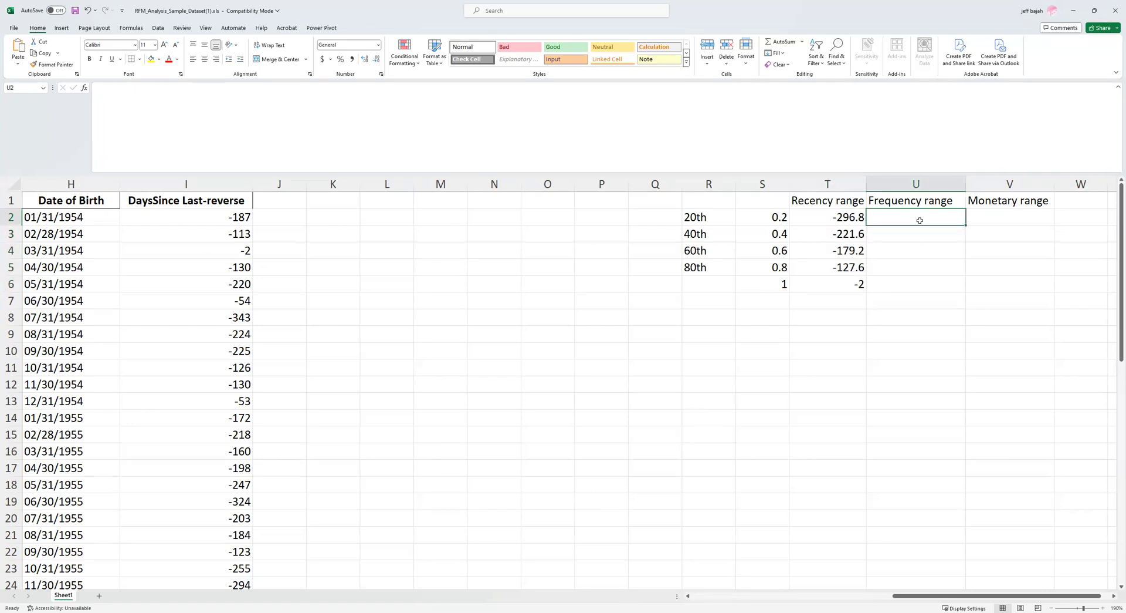
type("=")
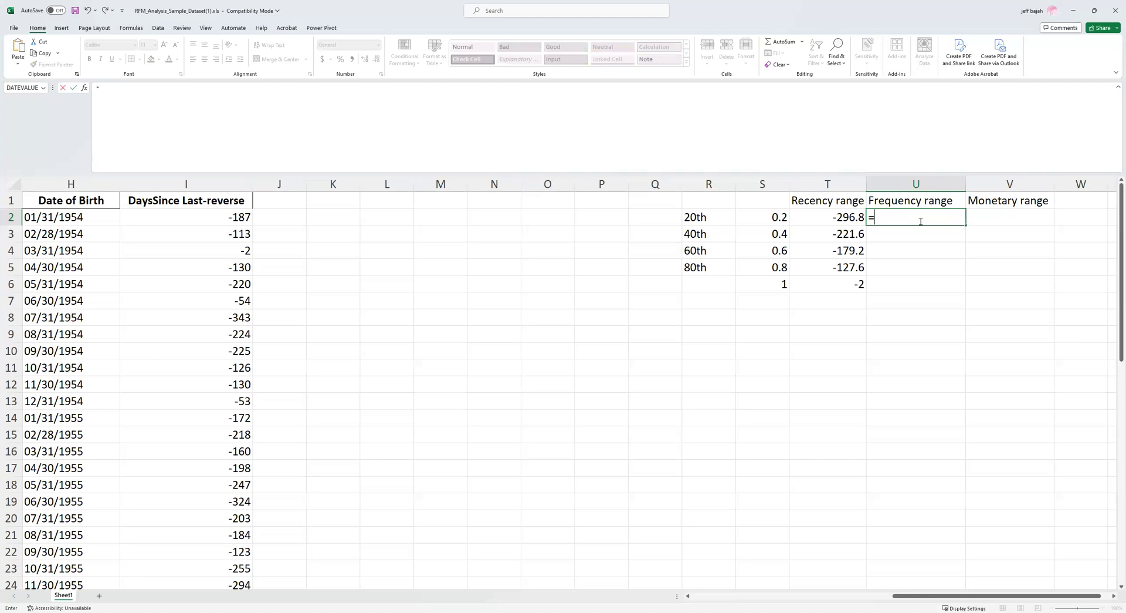
type("percen")
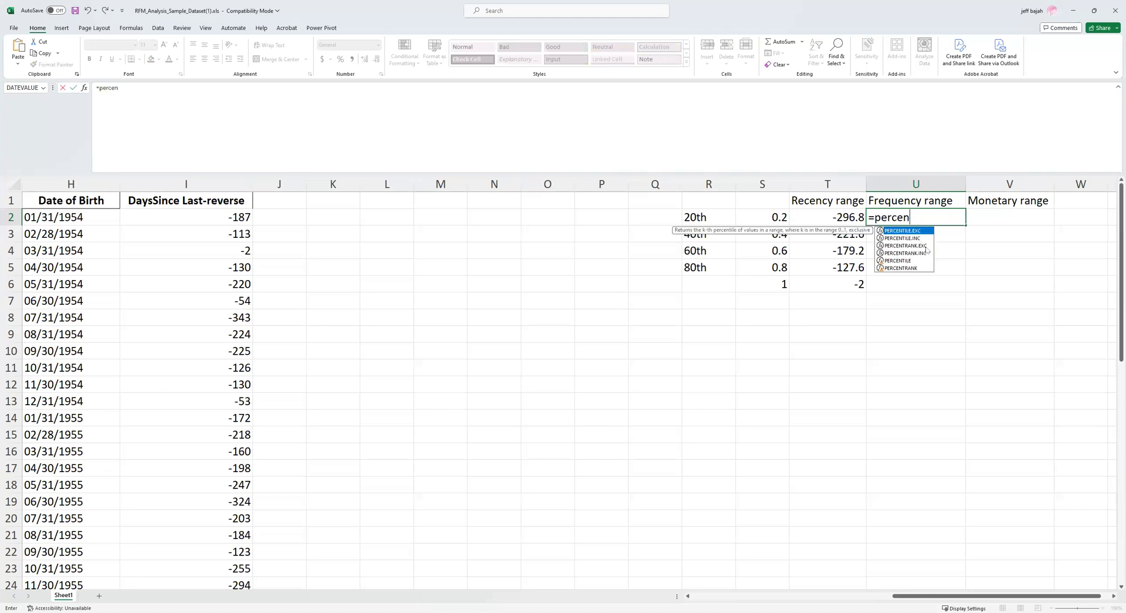
left_click(911, 262)
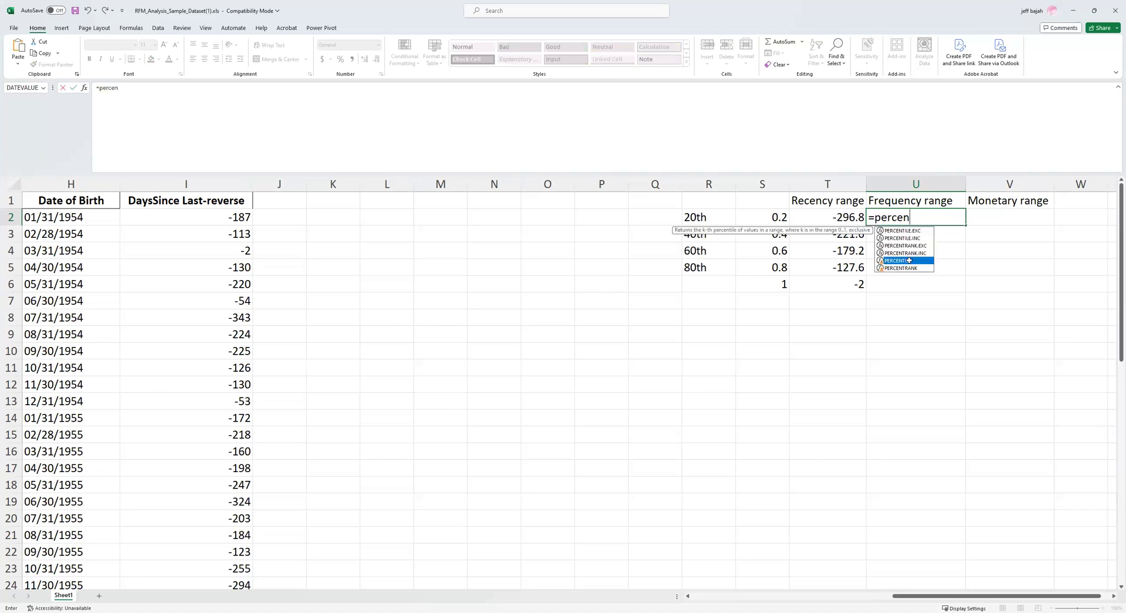
key("Tab")
scroll(803, 602, "left", 5)
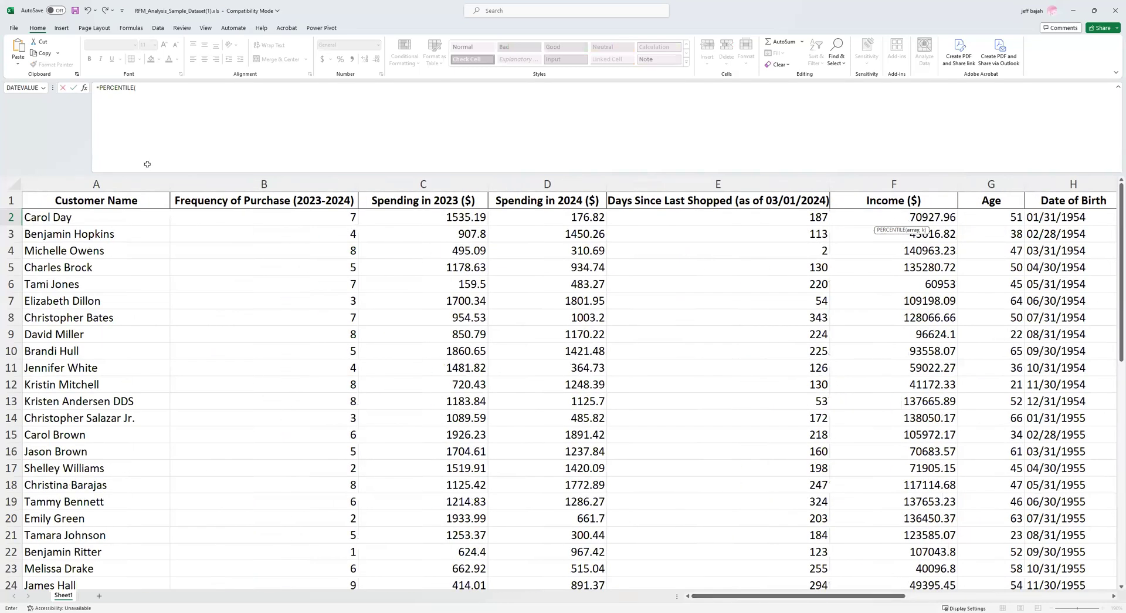
left_click_drag(264, 217, 276, 551)
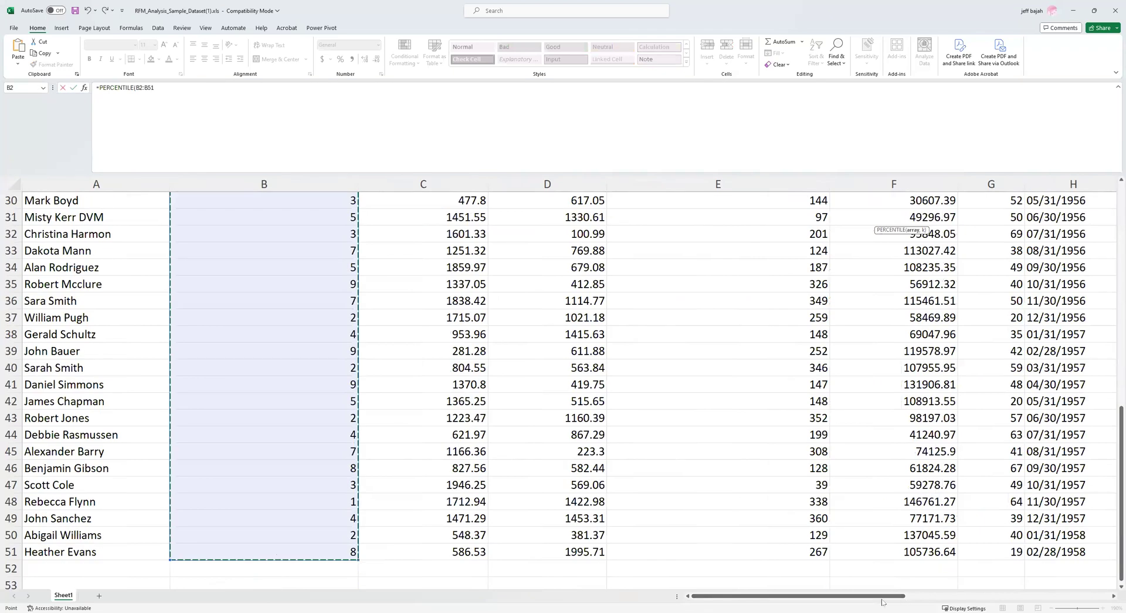
left_click_drag(1027, 599, 1100, 599)
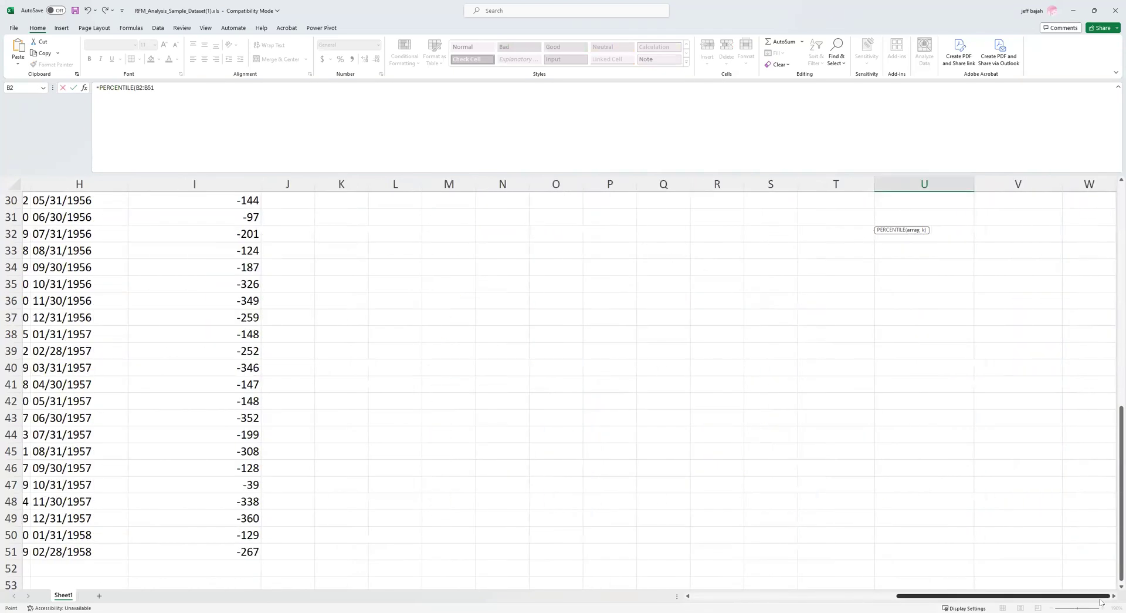
scroll(1015, 432, "up", 10)
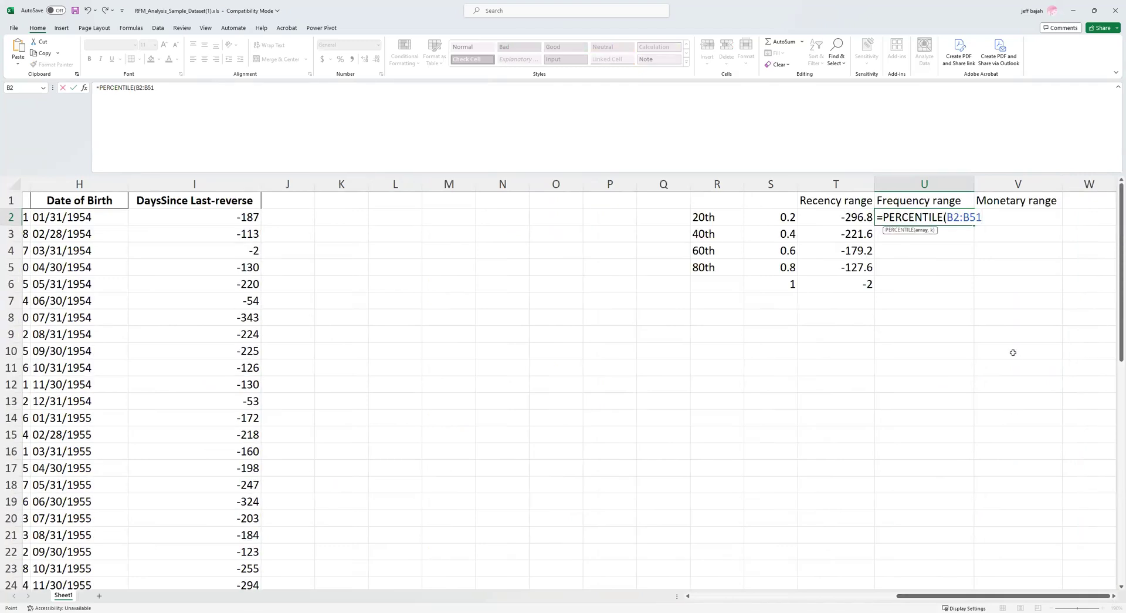
type(",")
left_click(780, 219)
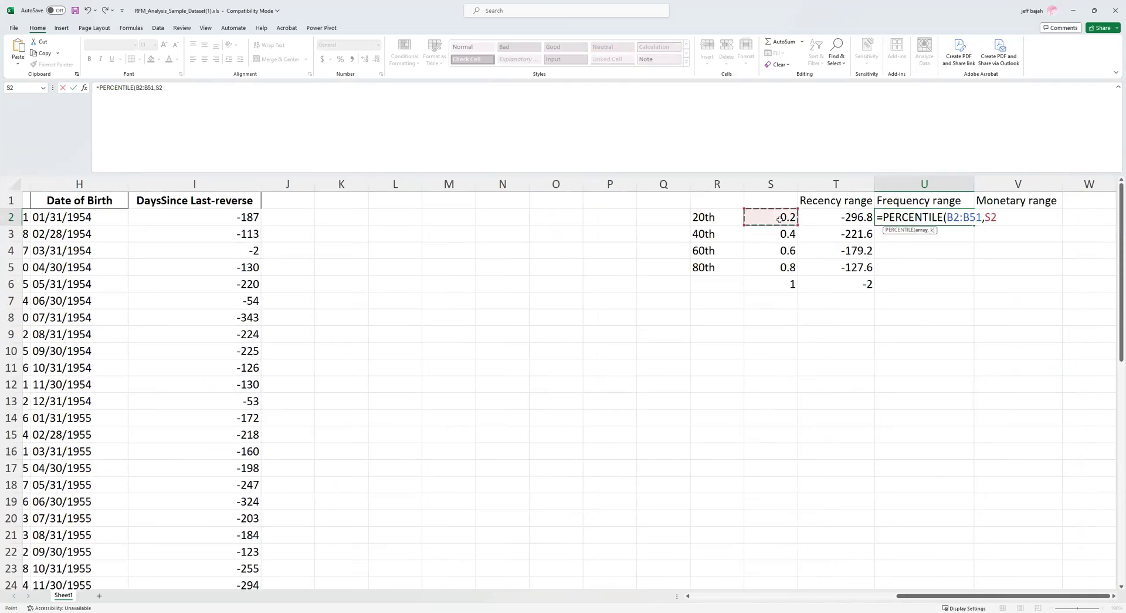
type(")")
Make the frequency data range absolute in U2's formula so it reads =PERCENTILE($B$2:$B$51,S2).
left_click(949, 220)
key("F4")
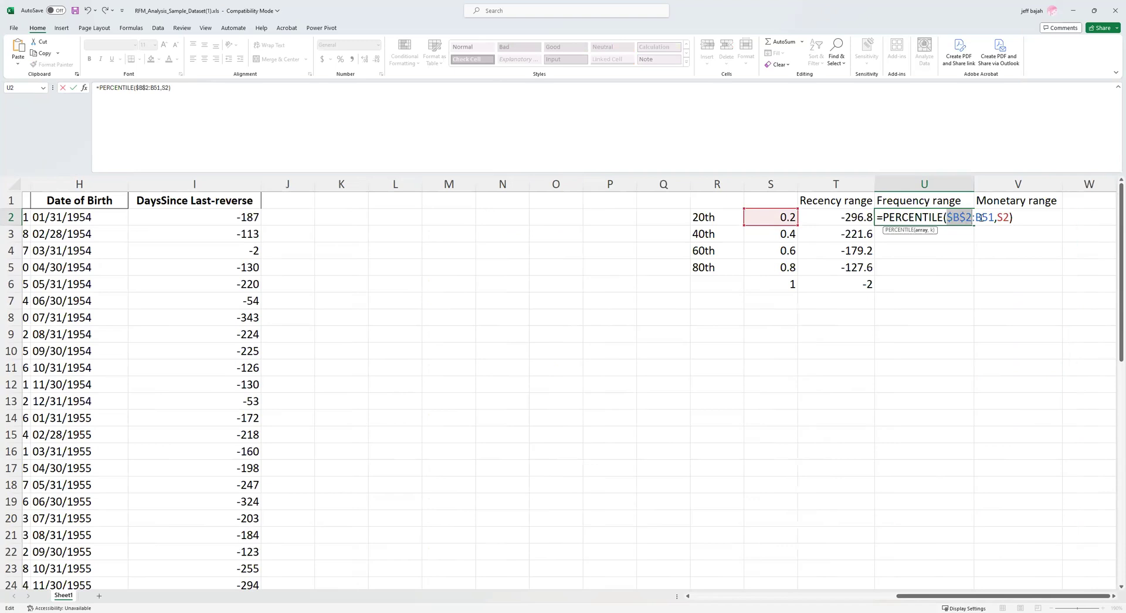
left_click(977, 217)
key("F4")
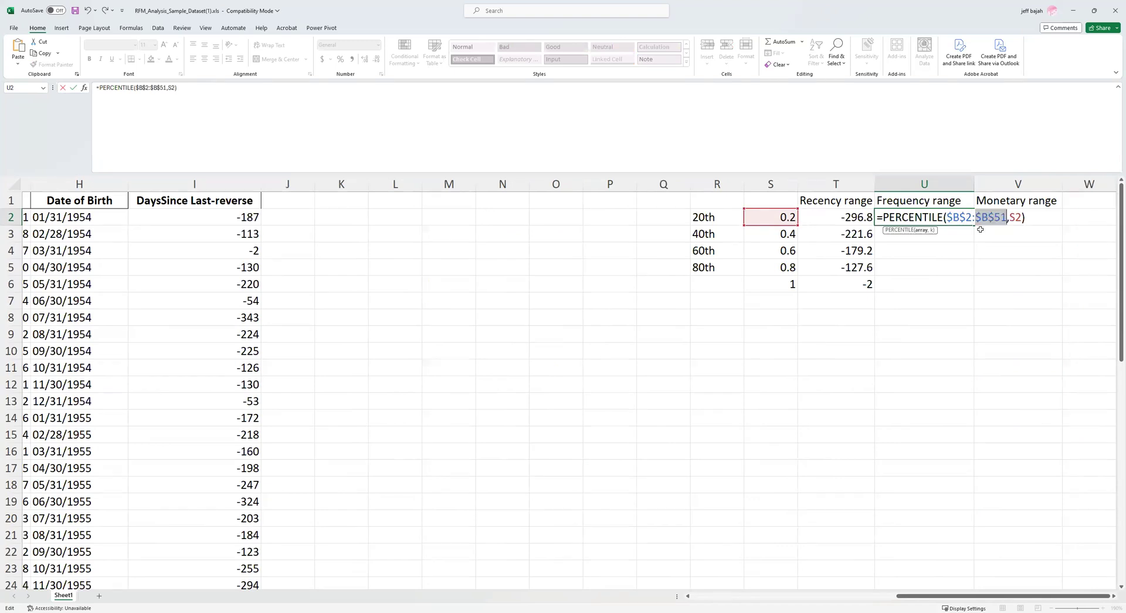
key("Return")
key("Up")
Fill the frequency percentile formula from U2 down through U5.
left_click_drag(974, 225, 974, 280)
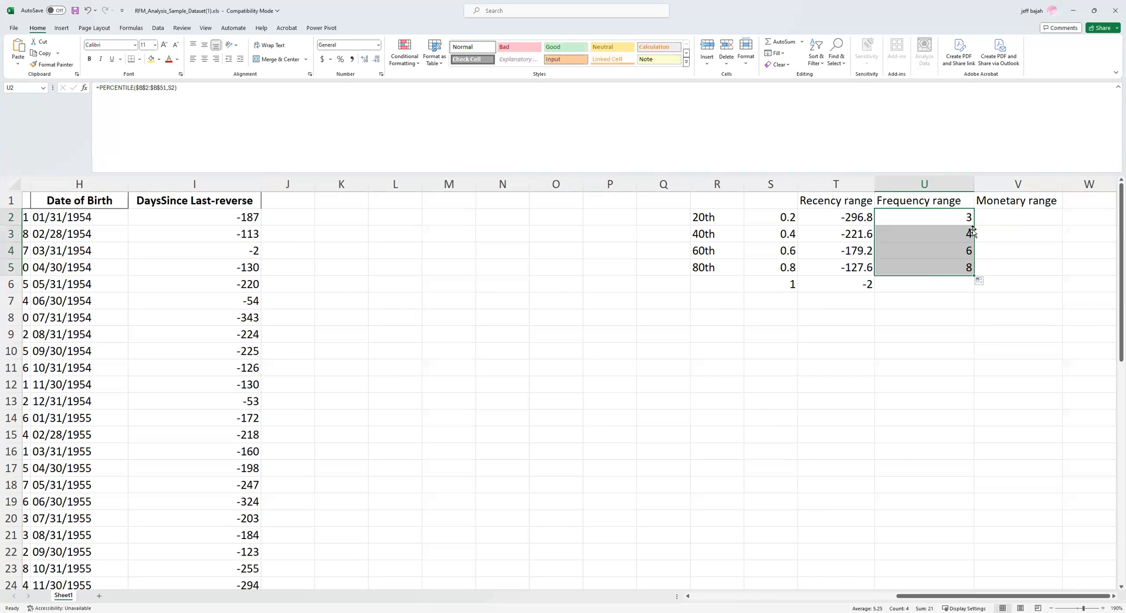
left_click(943, 249)
left_click(958, 215)
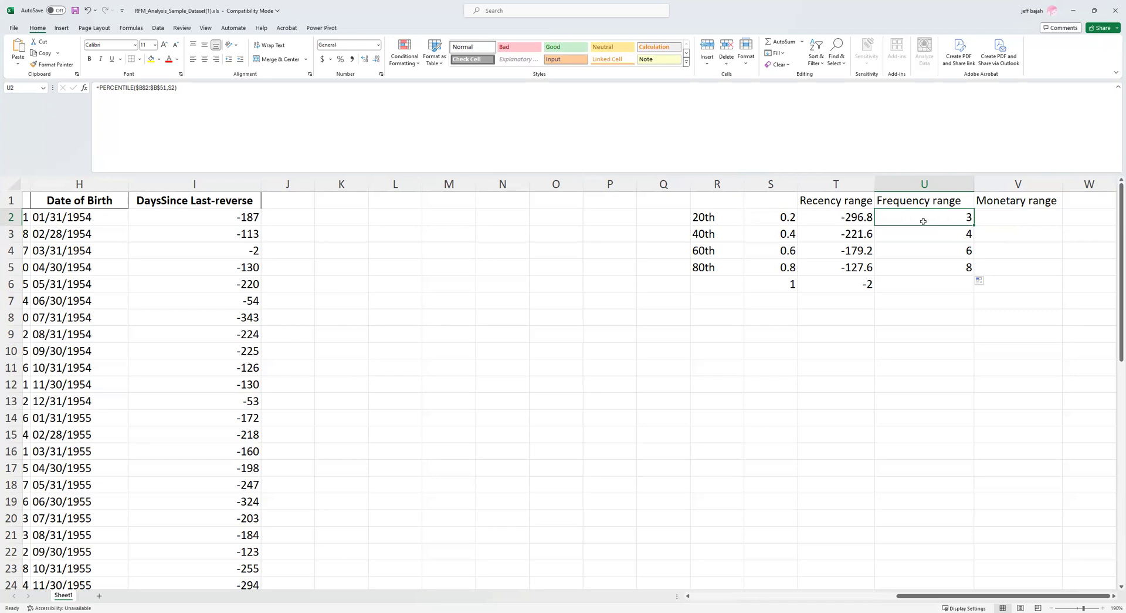
Start a PERCENTILE formula in V2 with the Spending in 2024 values D2:D51 as its array.
left_click(1004, 217)
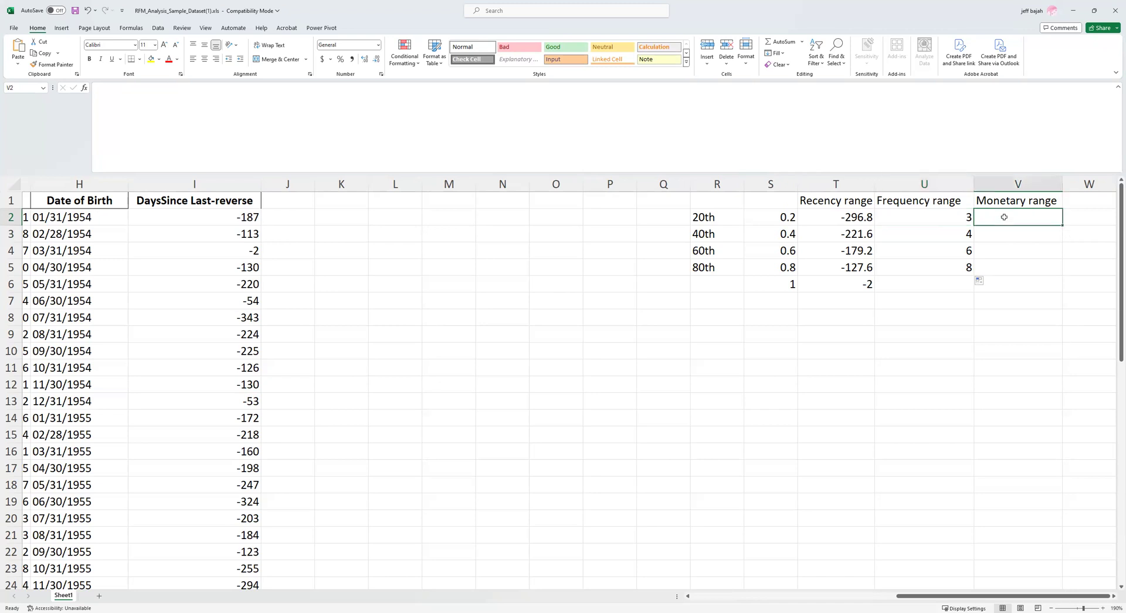
type("=")
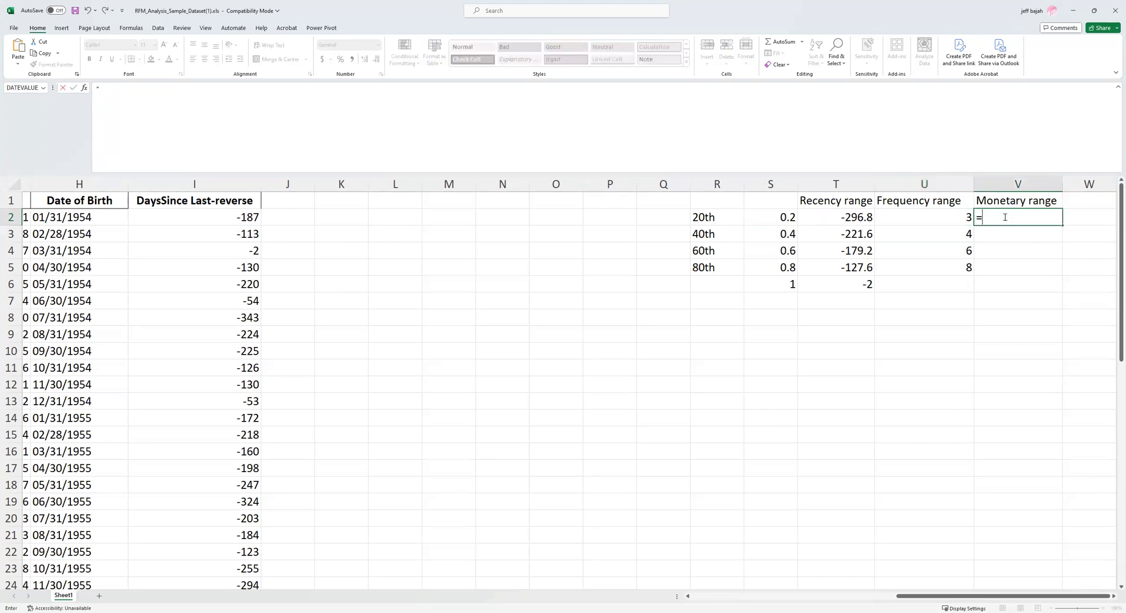
type("p")
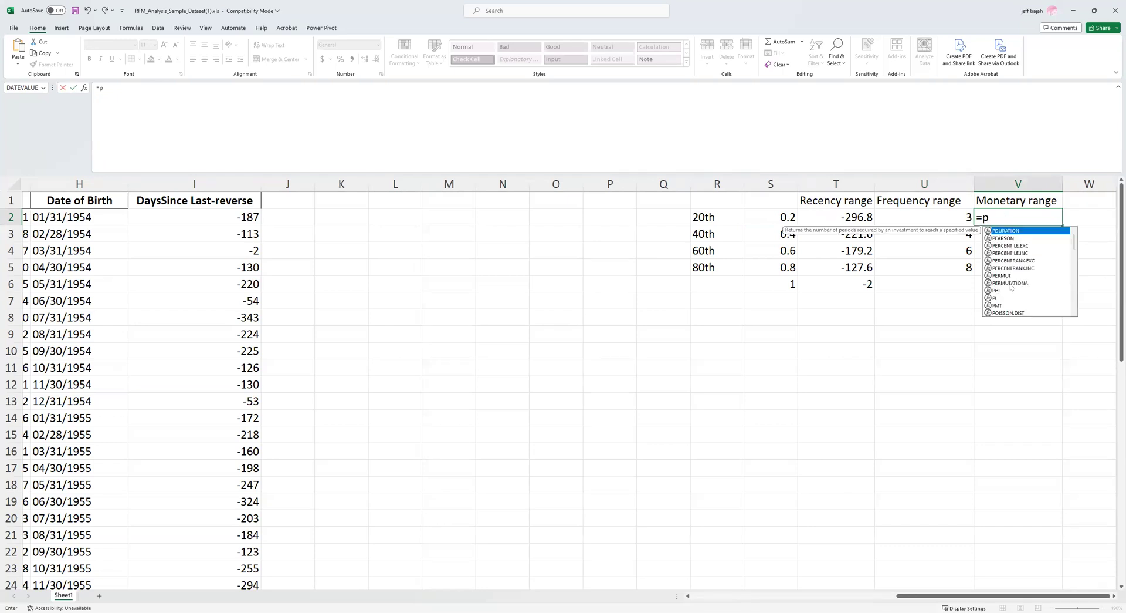
type("er")
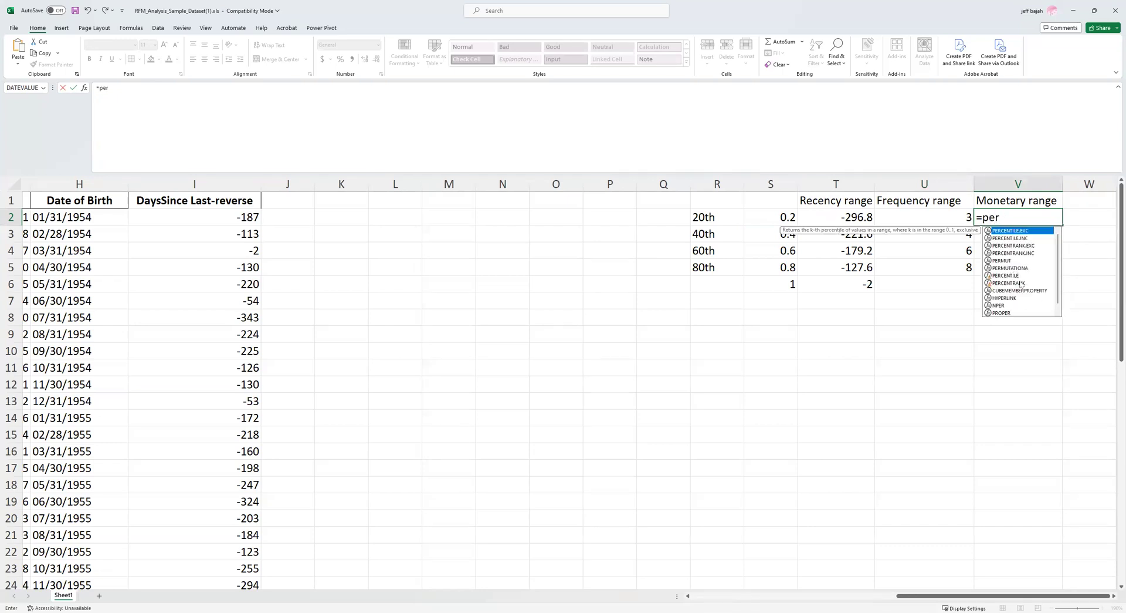
left_click(1013, 276)
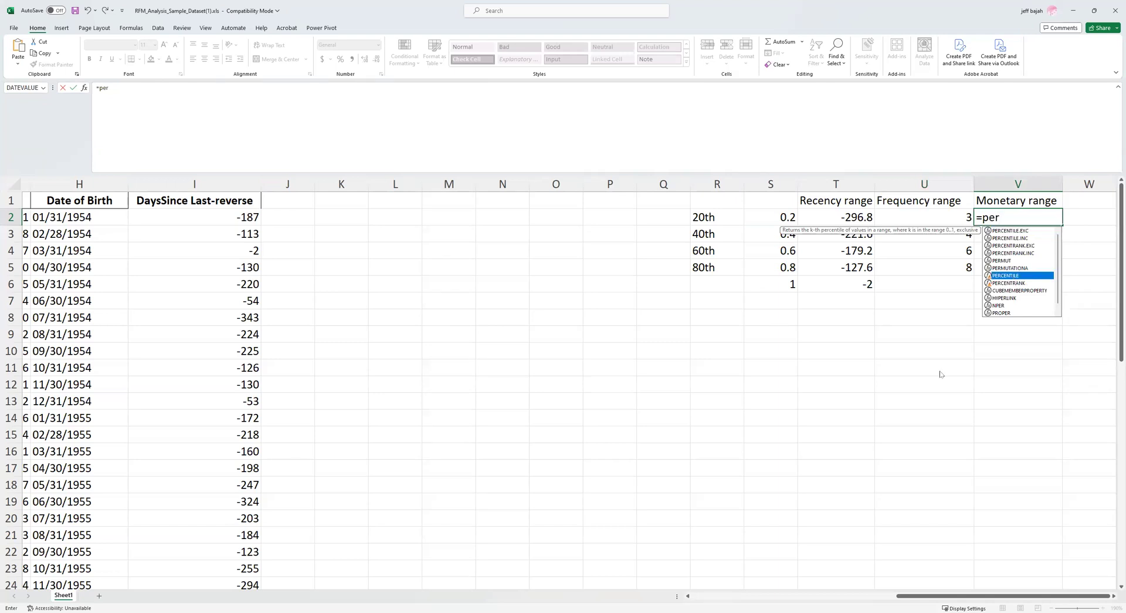
key("Tab")
scroll(563, 387, "left", 5)
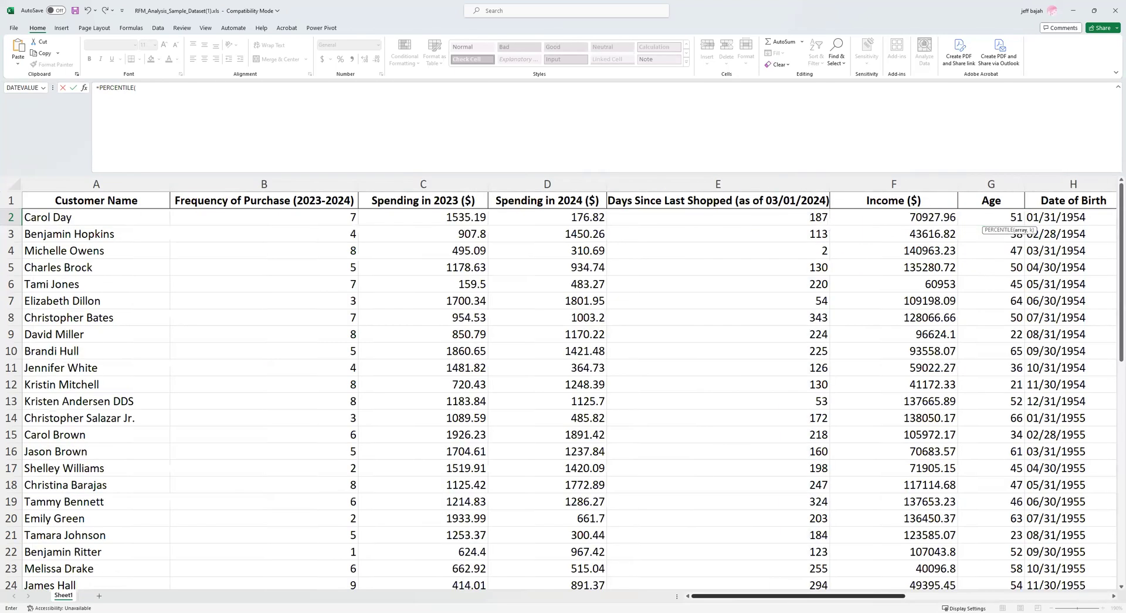
left_click(542, 217)
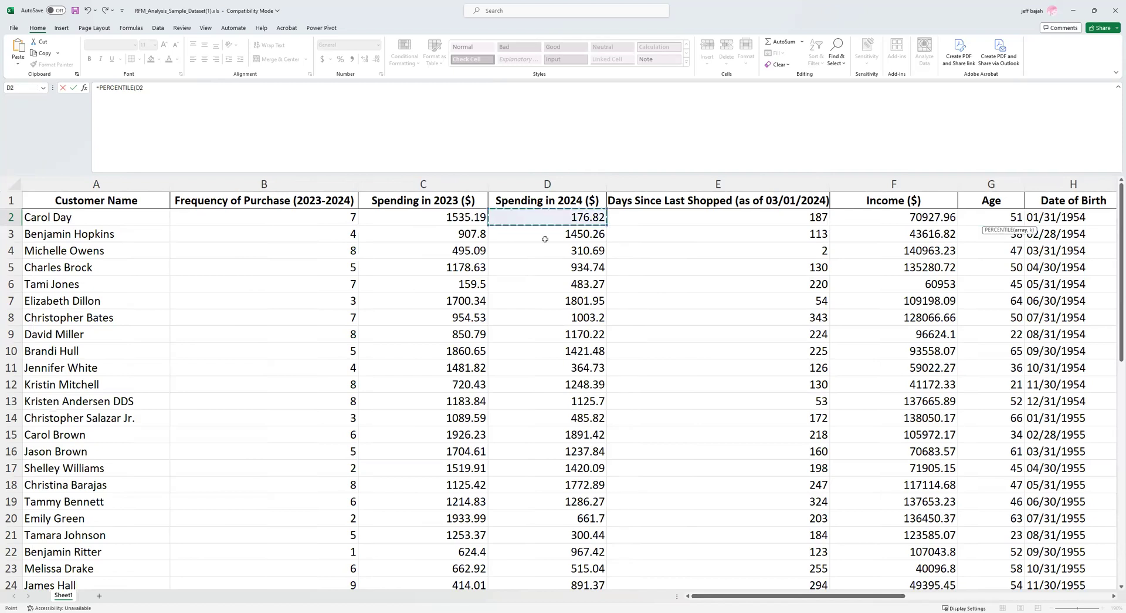
key("ctrl+shift+Down")
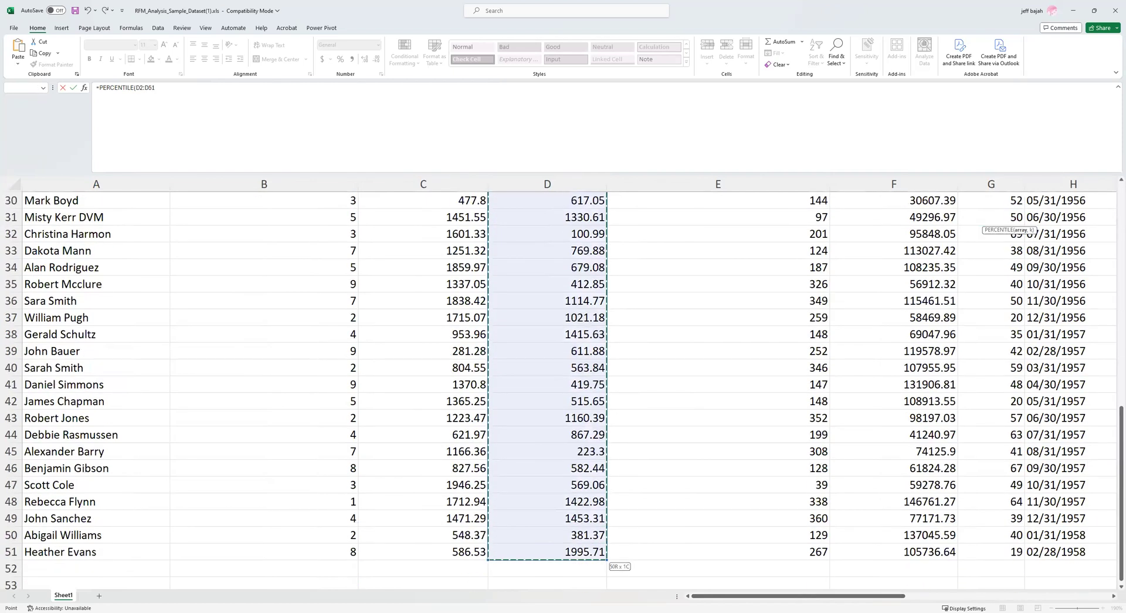
key("shift+Down")
key("shift+Down")
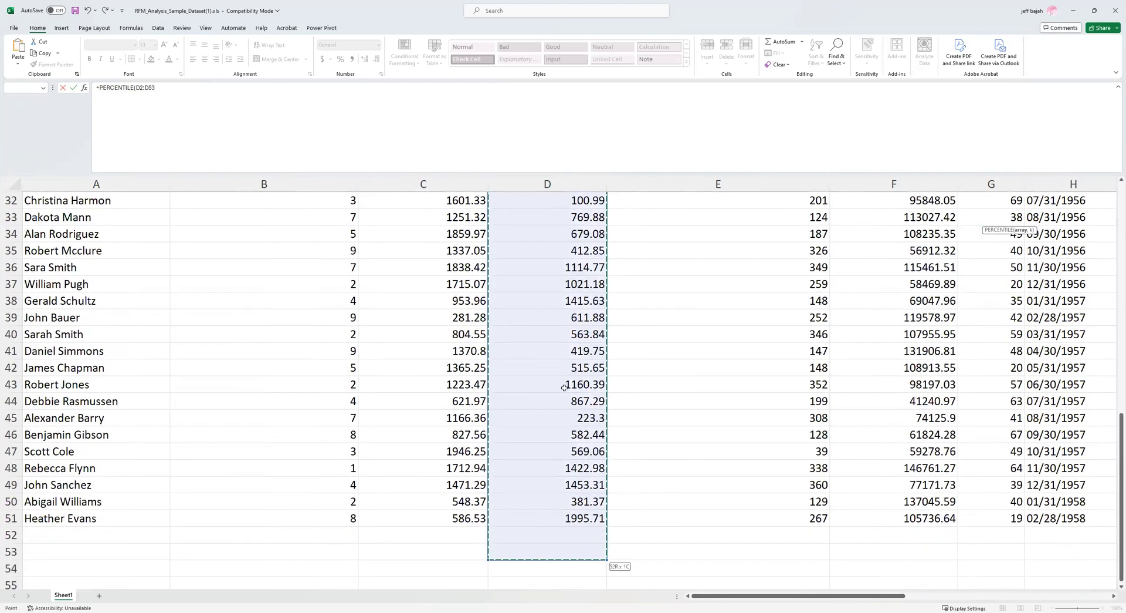
key("shift+Up")
key("shift+Up")
scroll(565, 385, "down", 3)
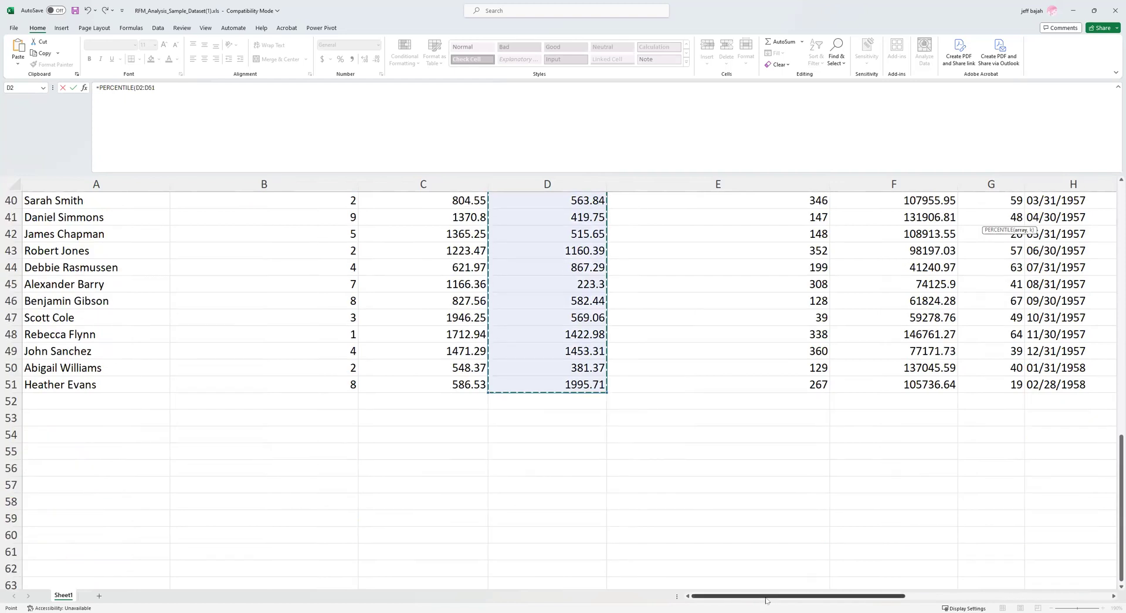
left_click(937, 597)
left_click_drag(945, 597, 984, 597)
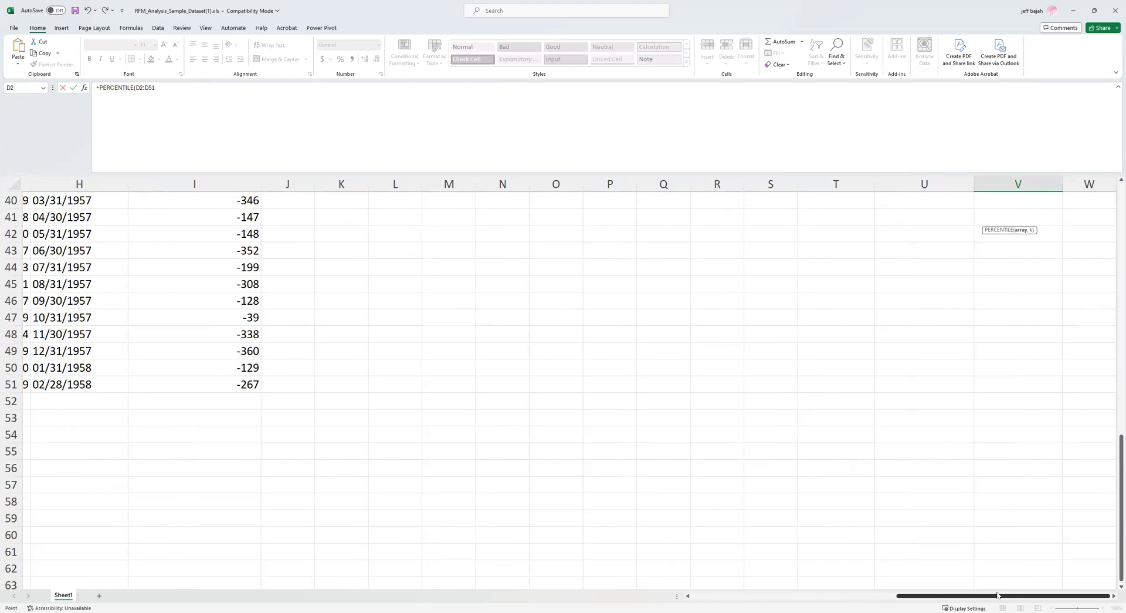
scroll(998, 594, "up", 13)
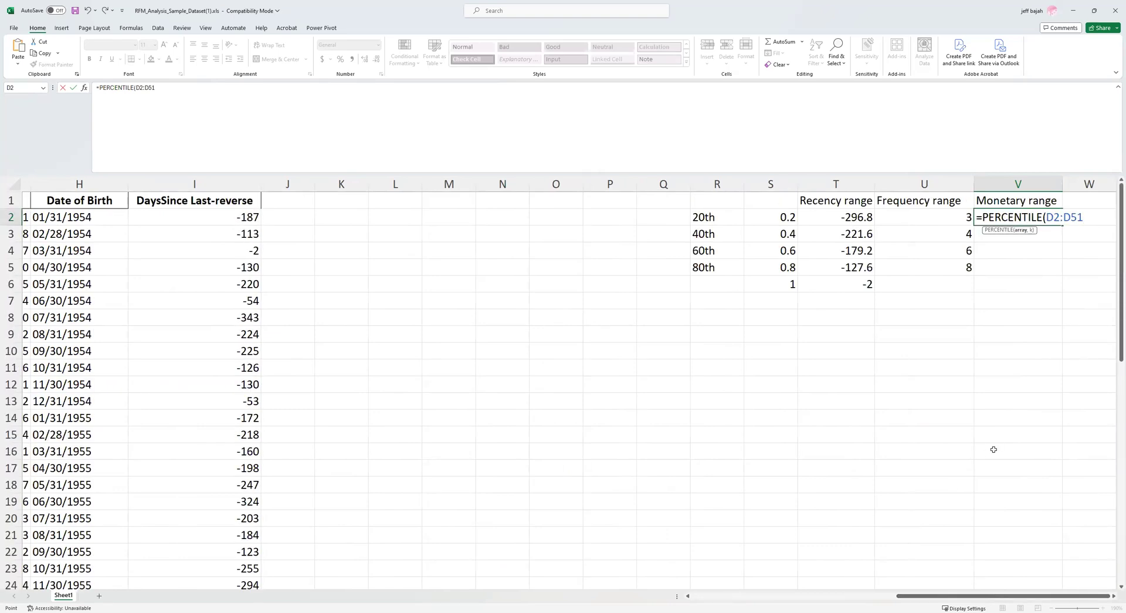
Complete V2's formula with S2 as the percentile and an absolute data range: =PERCENTILE($D$2:$D$51,S2).
type(",")
left_click(784, 216)
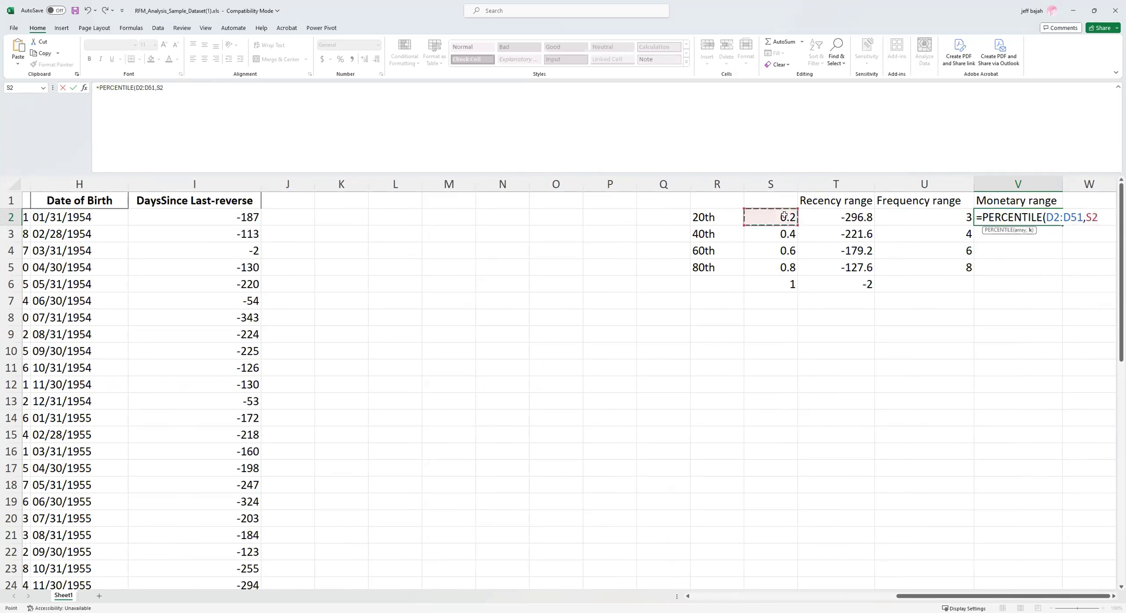
type(")")
left_click(1048, 216)
key("F4")
left_click(1074, 216)
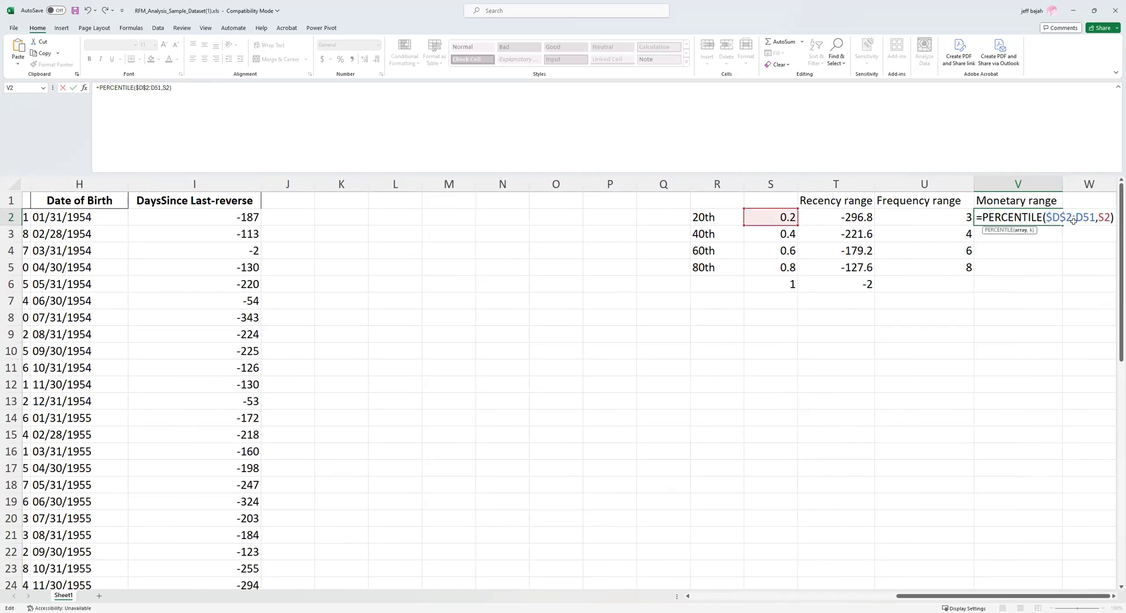
key("F4")
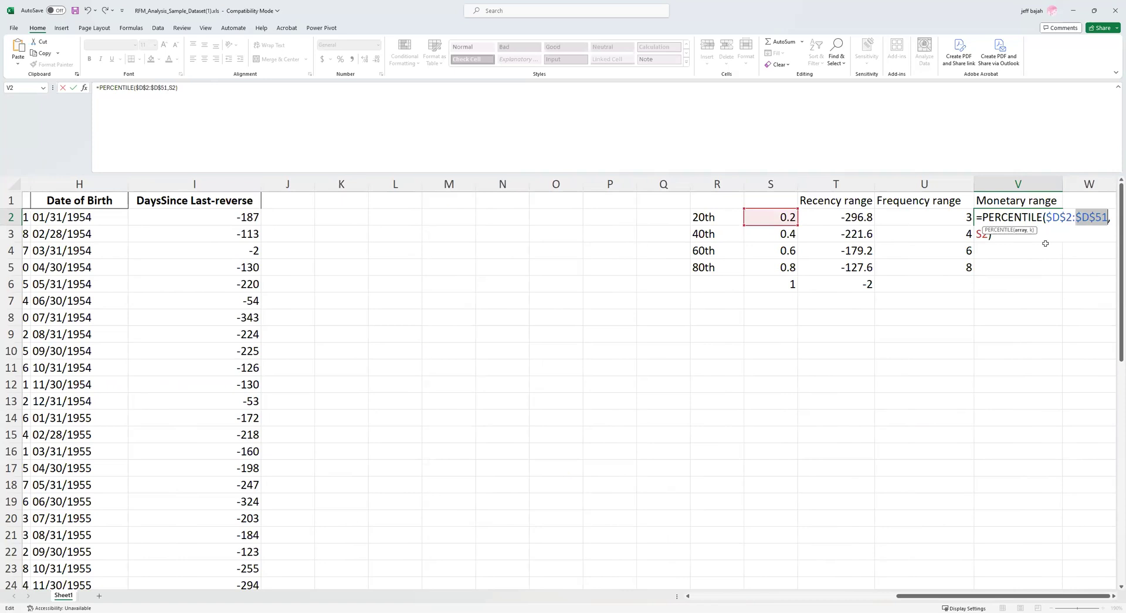
key("ctrl+Return")
Fill the monetary percentile formula from V2 down through V6.
left_click_drag(1065, 224, 1065, 269)
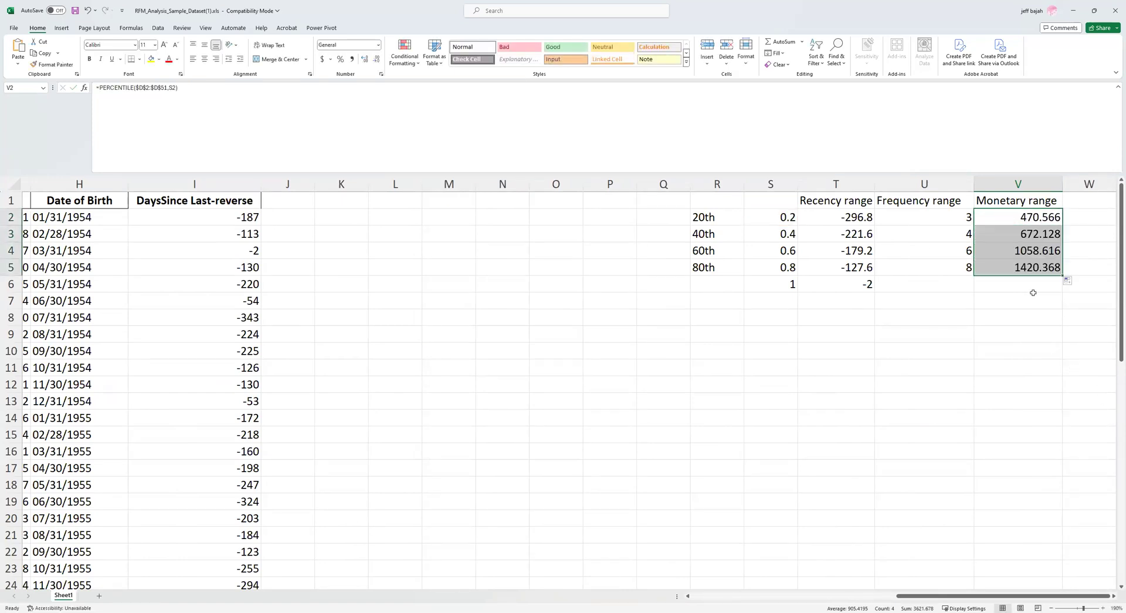
left_click(1018, 269)
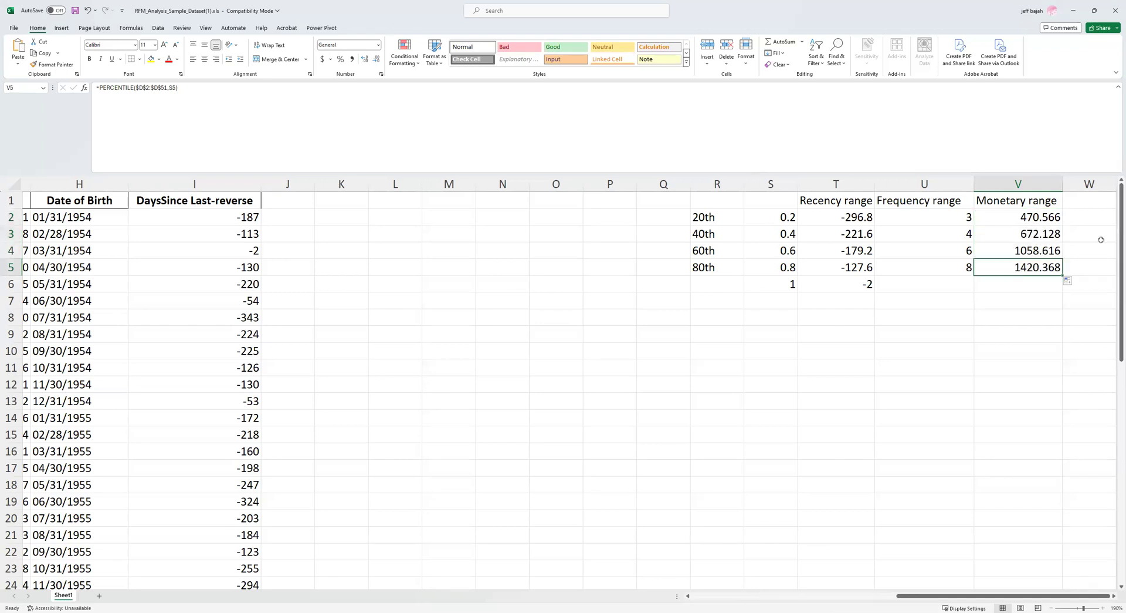
left_click(1042, 215)
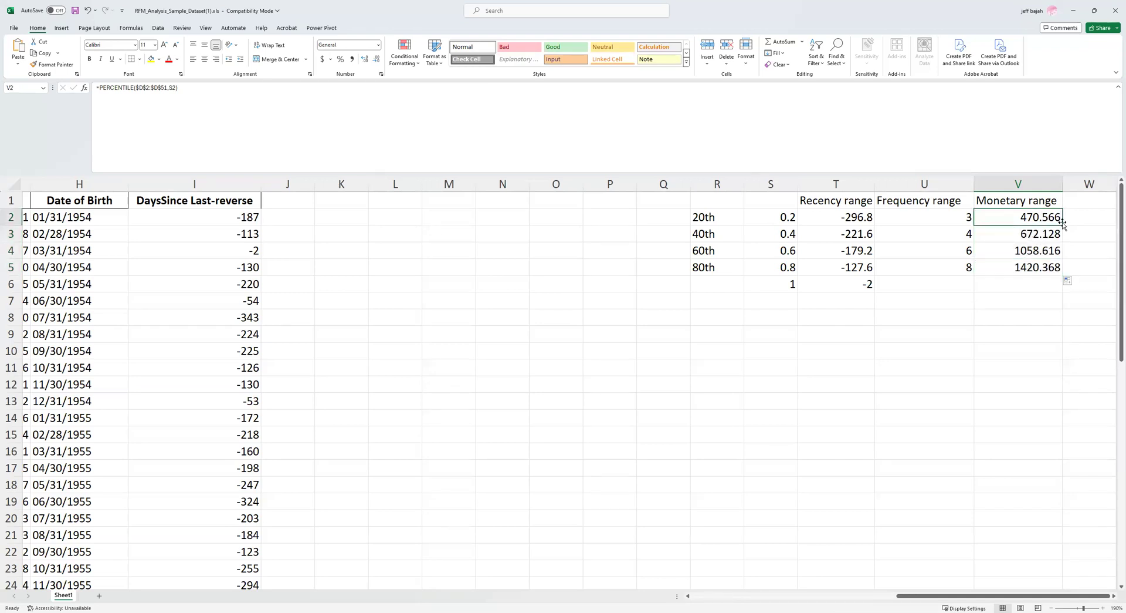
left_click_drag(1064, 223, 1011, 293)
left_click(1021, 285)
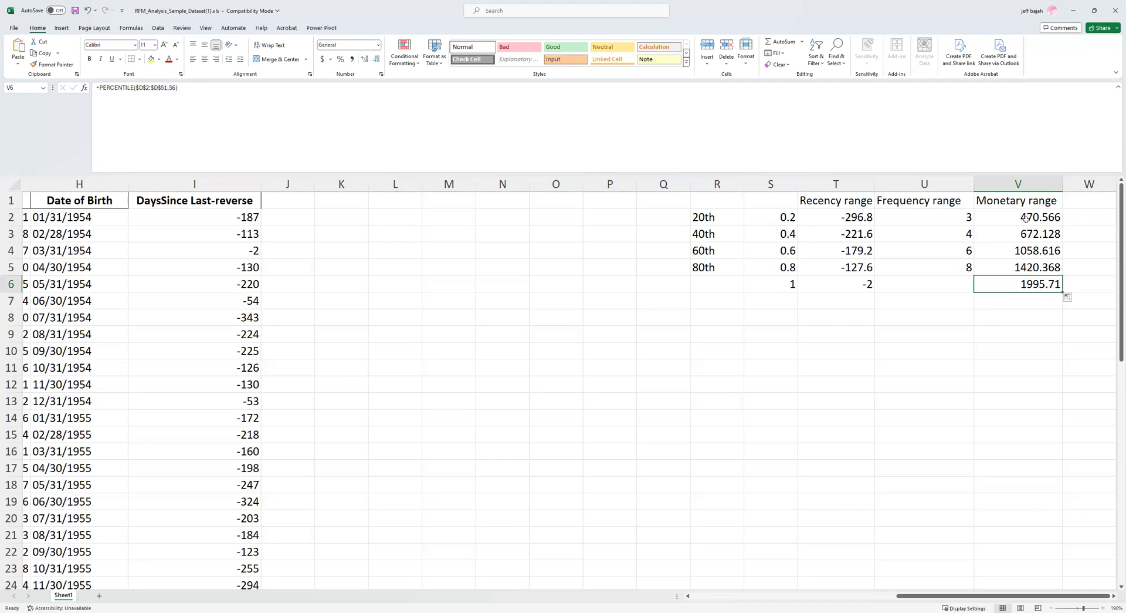
Widen column J and enter the headers Recency in J1 and Frequency in K1.
left_click_drag(796, 203, 1042, 282)
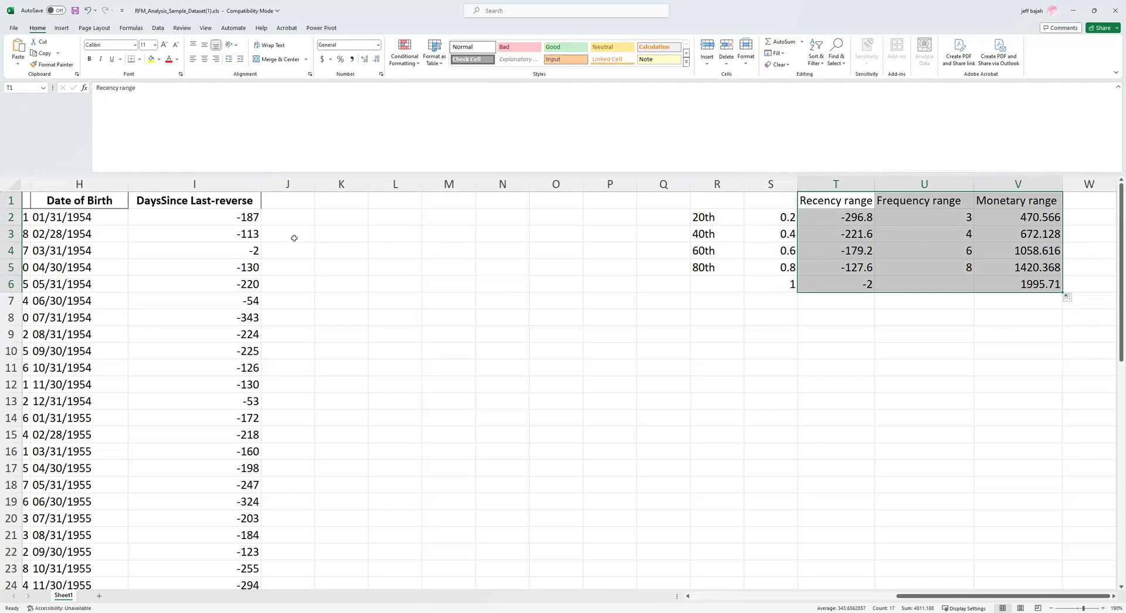
left_click_drag(314, 182, 350, 180)
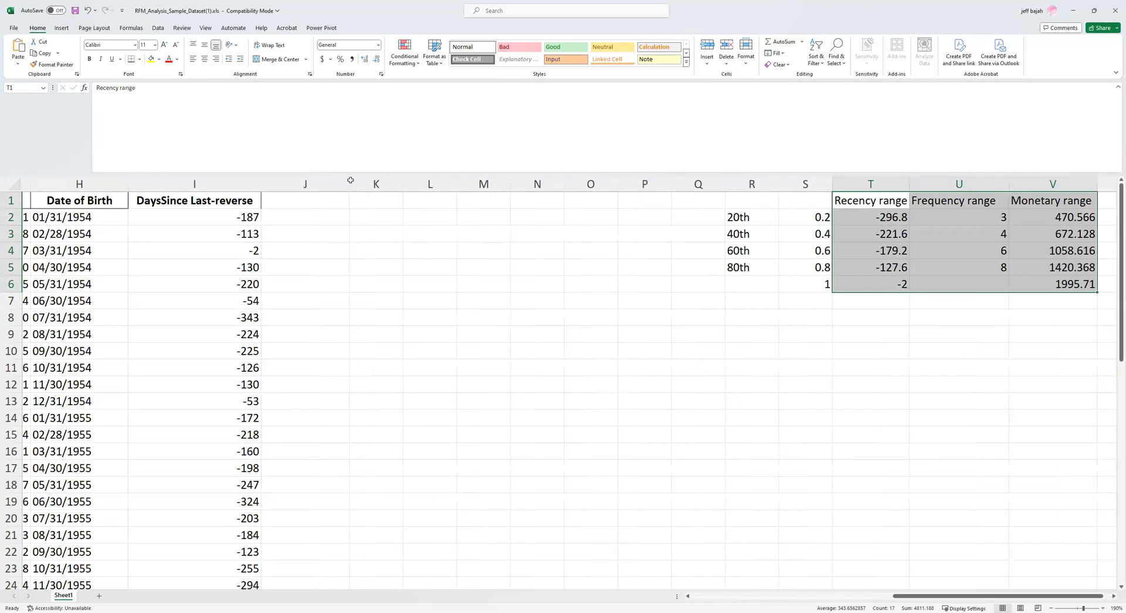
left_click(307, 196)
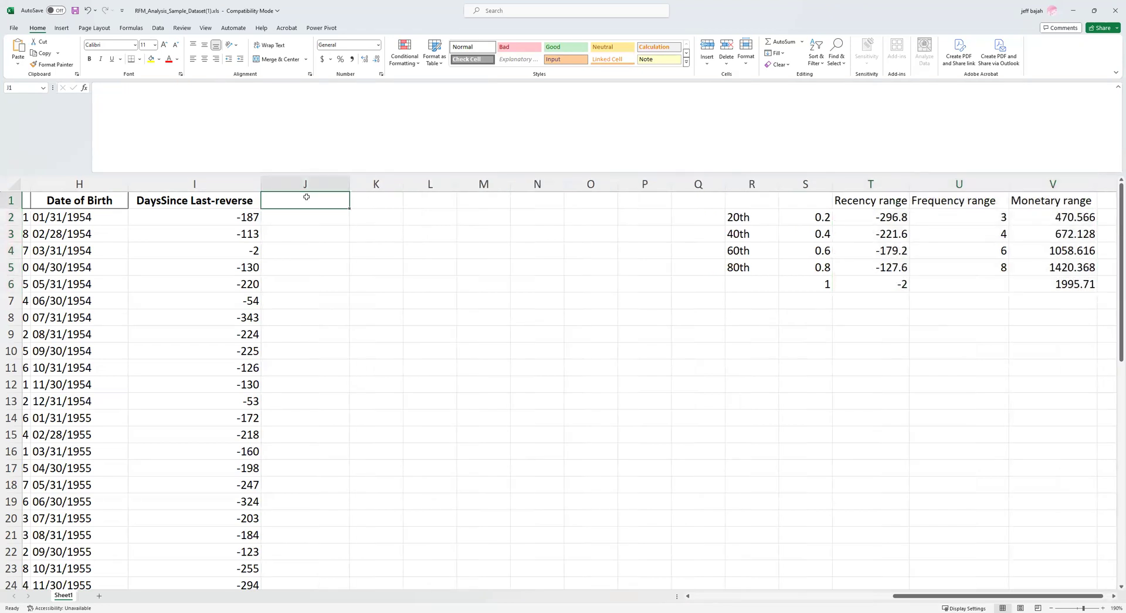
type("Recency")
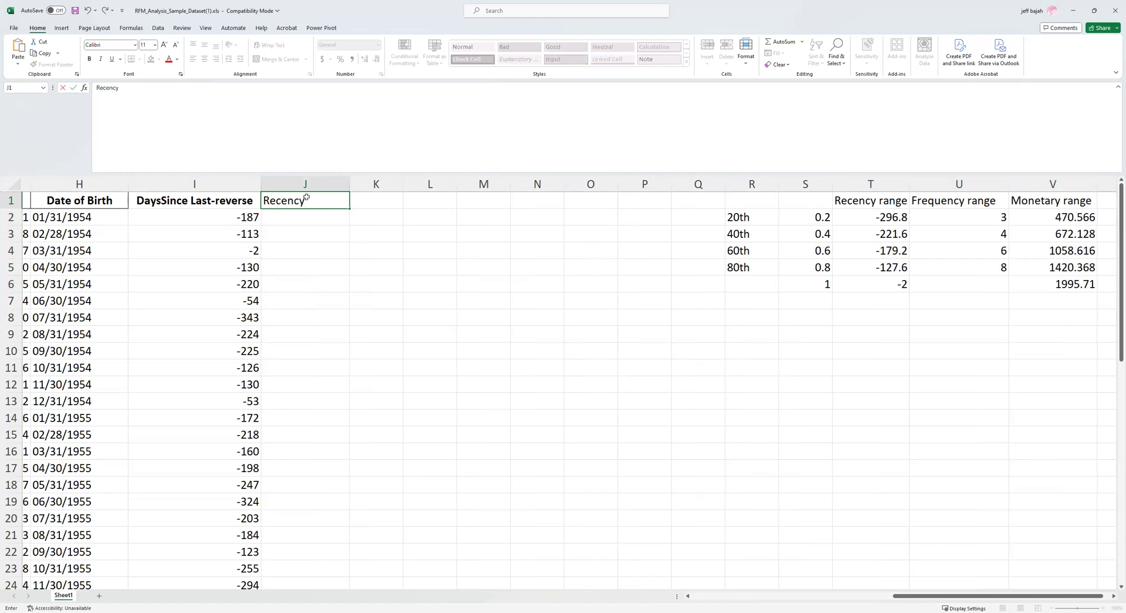
key("Tab")
type("Frequency")
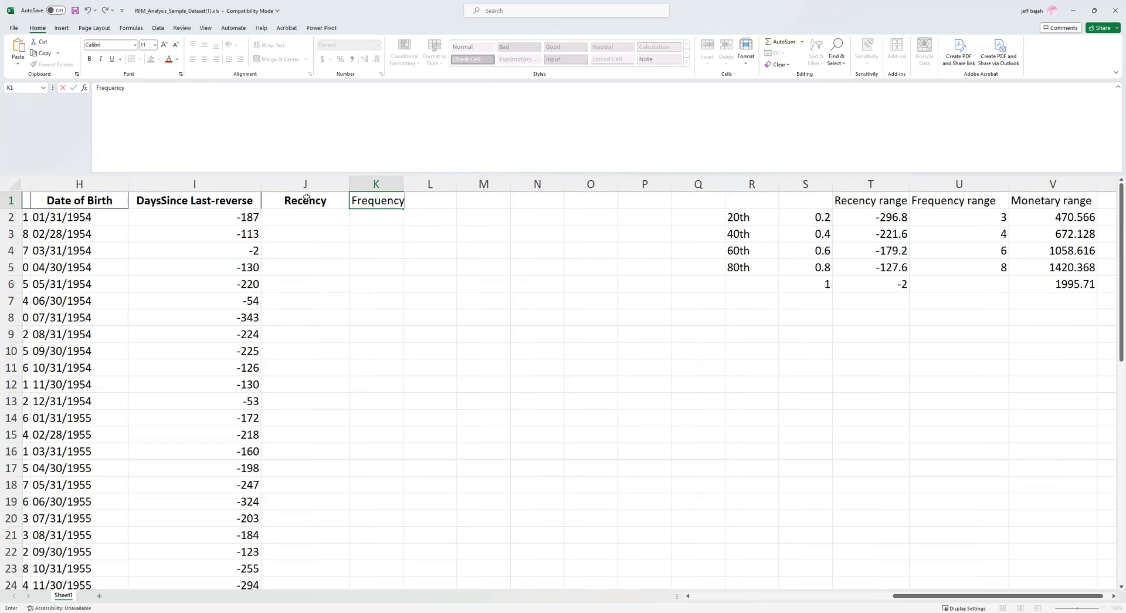
Enter the header Monetary in L1 and widen columns K and L slightly so the headers fit.
key("Tab")
type("Moneta")
key("BackSpace")
type("tary")
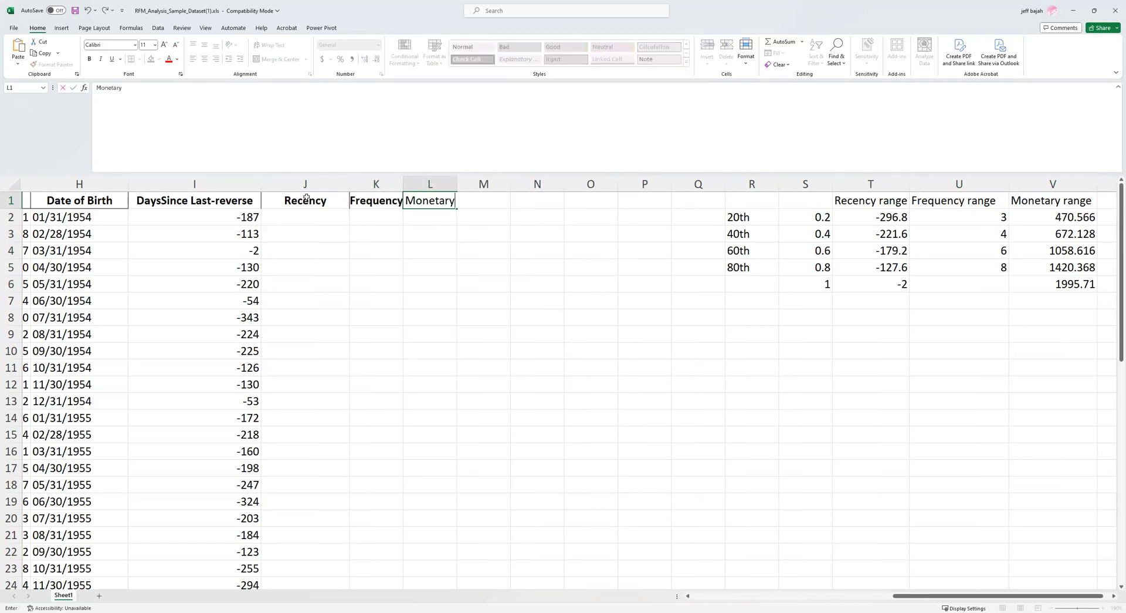
left_click(468, 306)
left_click(423, 299)
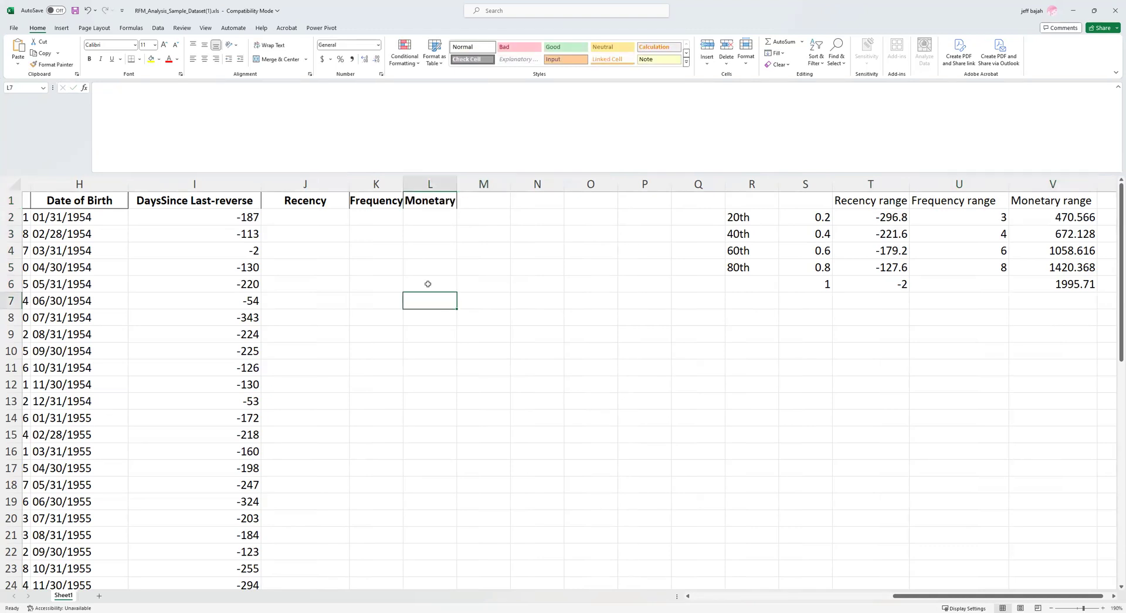
left_click_drag(403, 178, 468, 178)
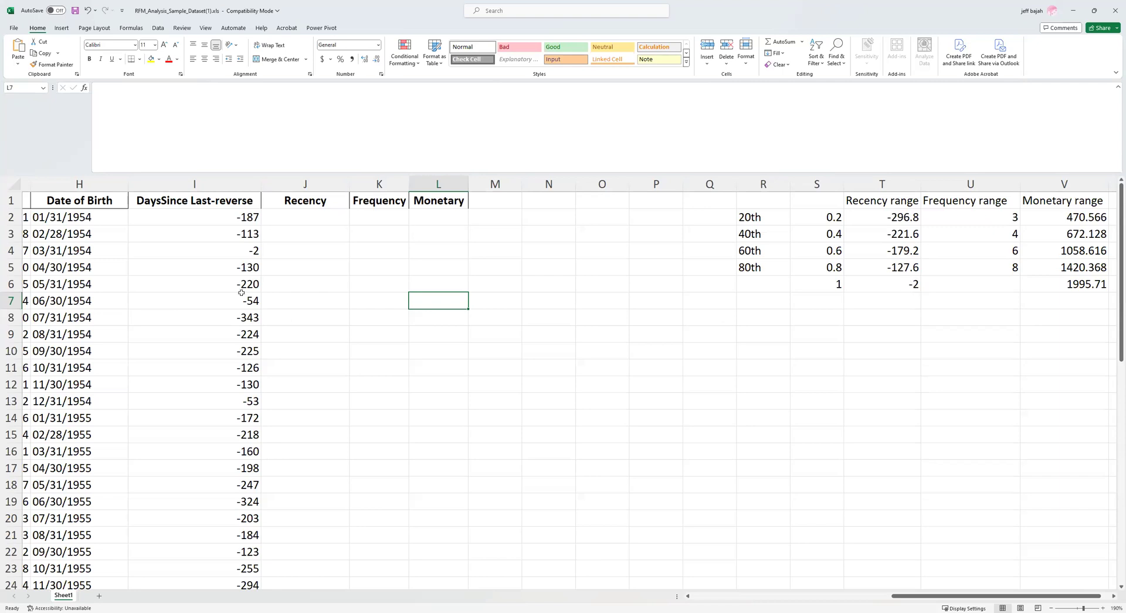
Start a nested IF formula in J2 that scores 1 when I2 is at or below T2: =IF(I2<=T2,1.
left_click(277, 218)
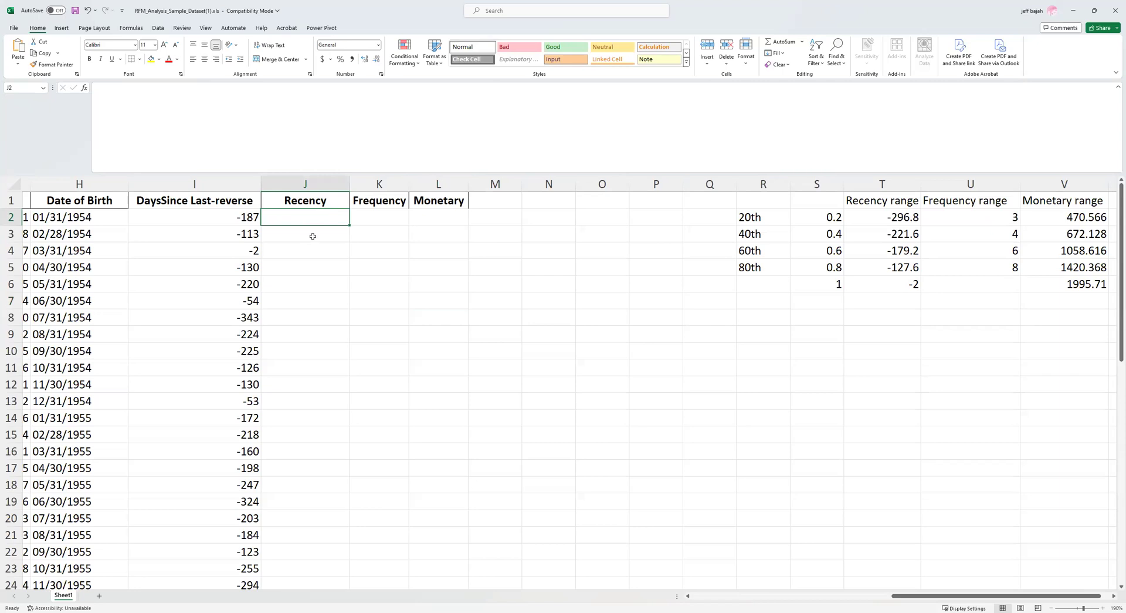
type("=")
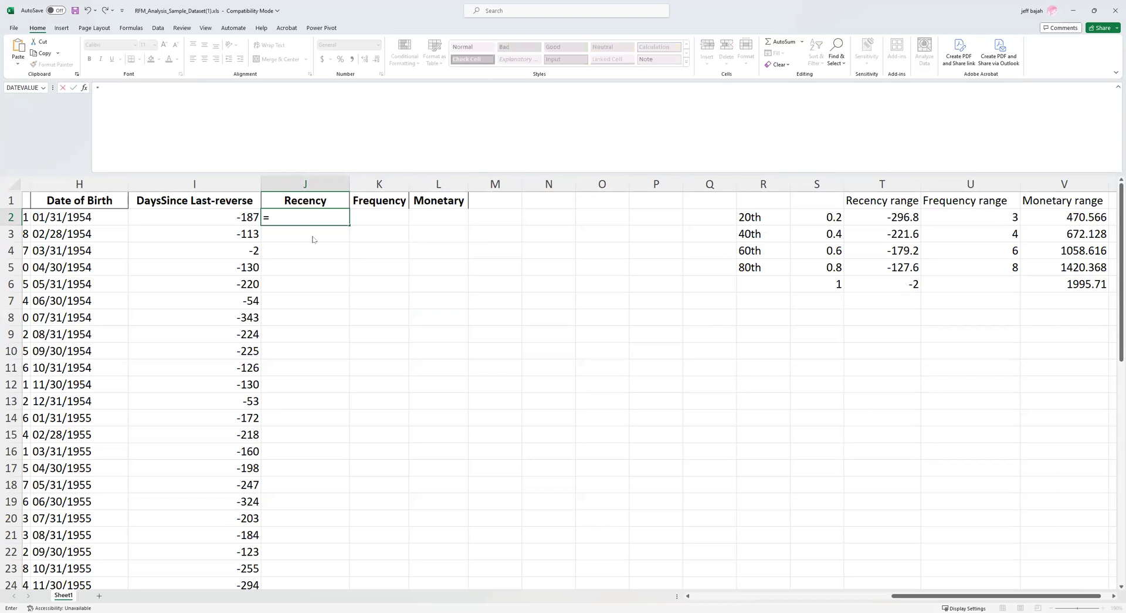
type("IF")
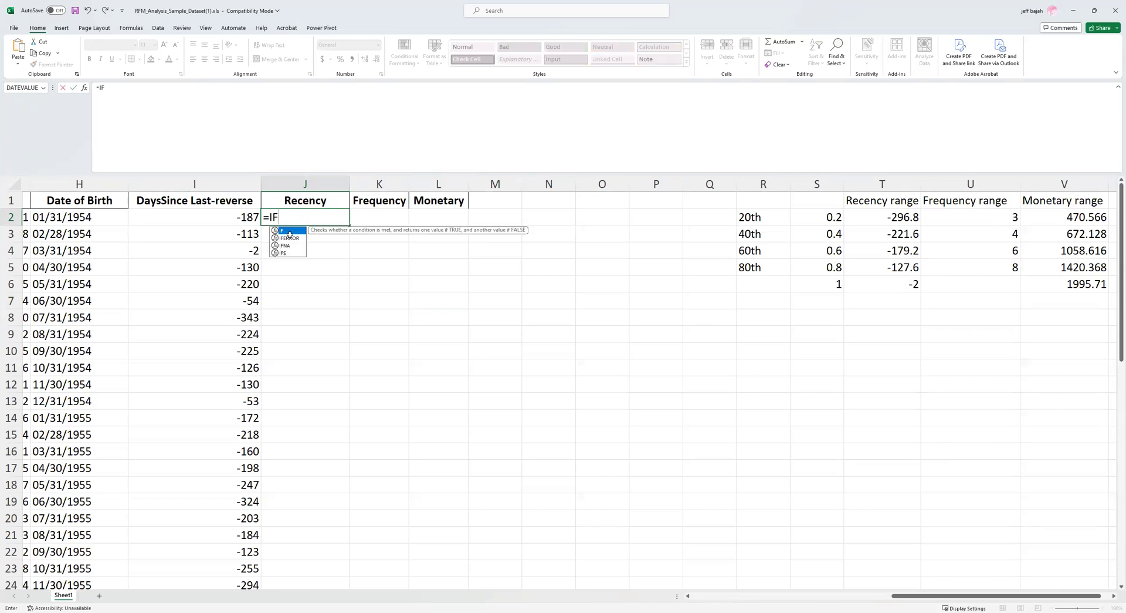
type("(")
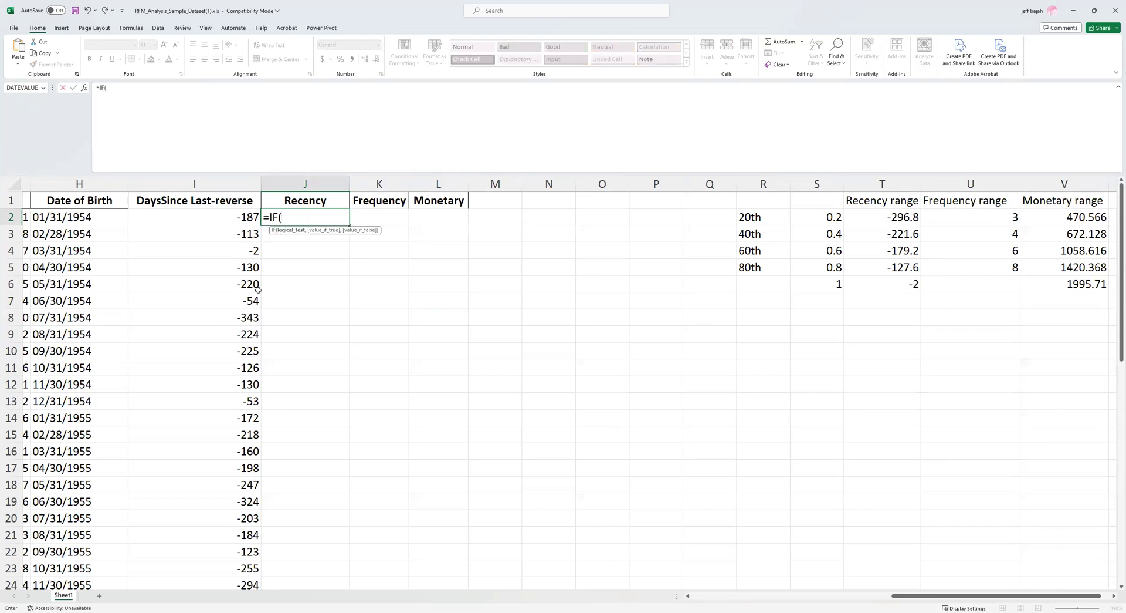
left_click(210, 220)
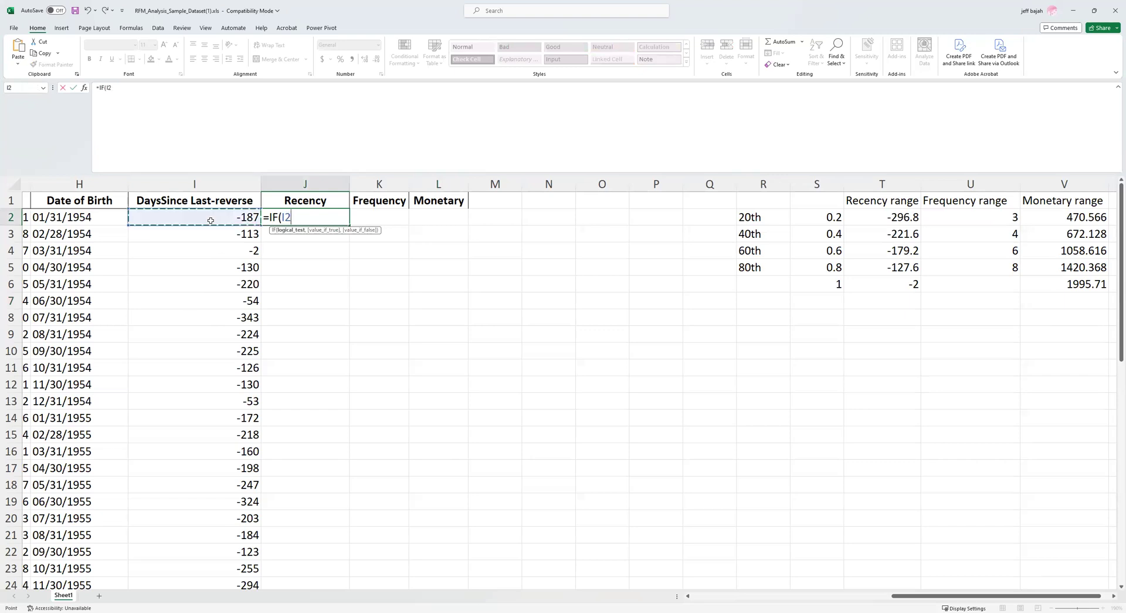
type("<=")
left_click(900, 217)
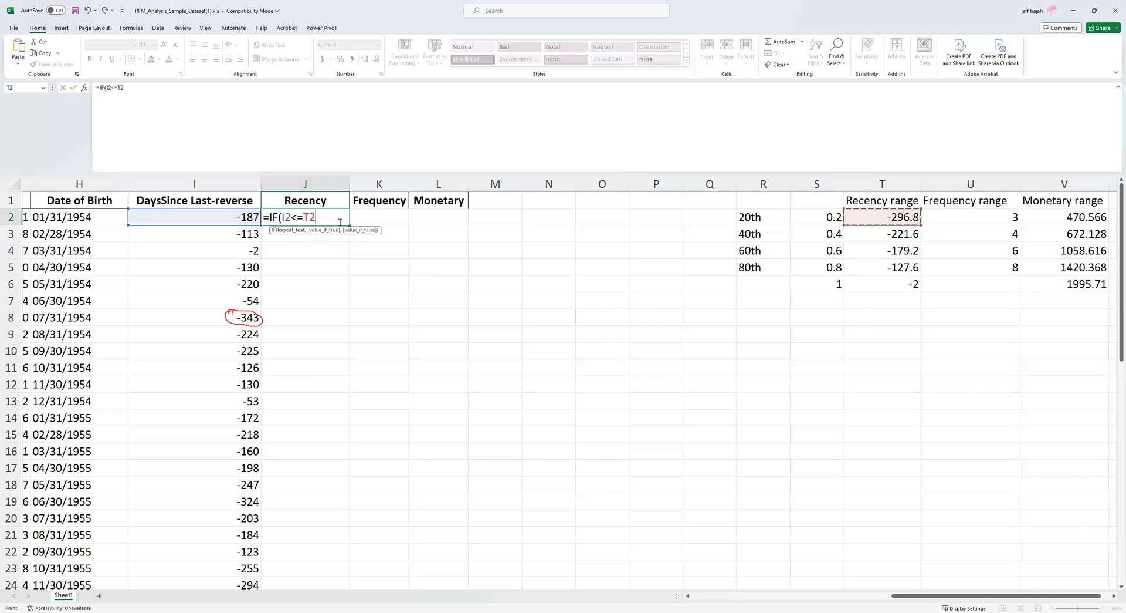
type(",1")
Extend J2's formula with a nested IF that returns 2 when I2<=T3, leaving it open for another condition.
type(",if")
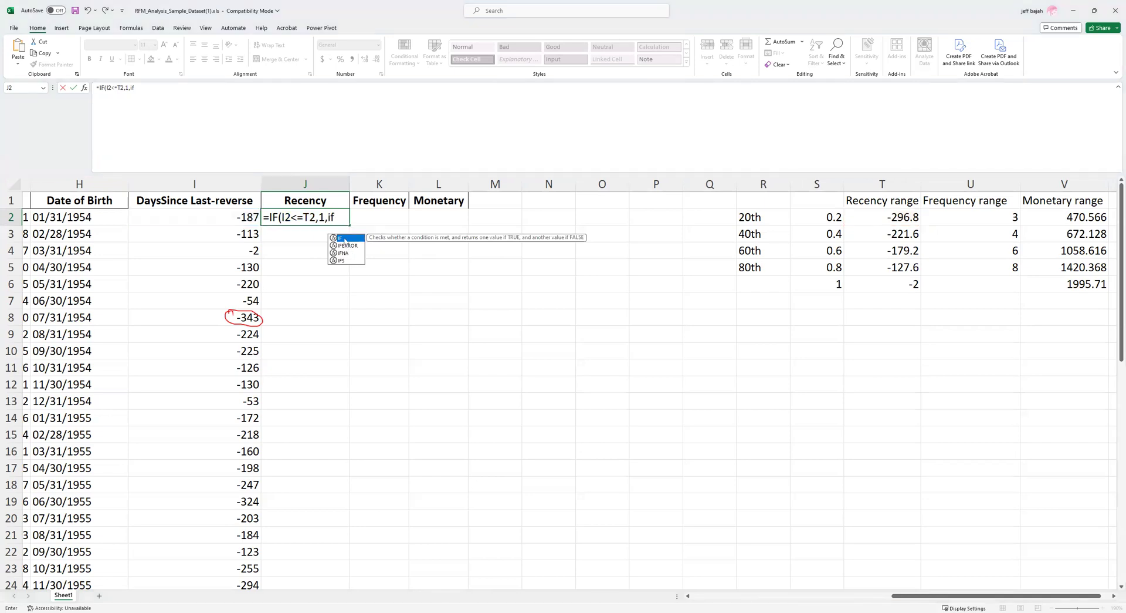
double_click(344, 238)
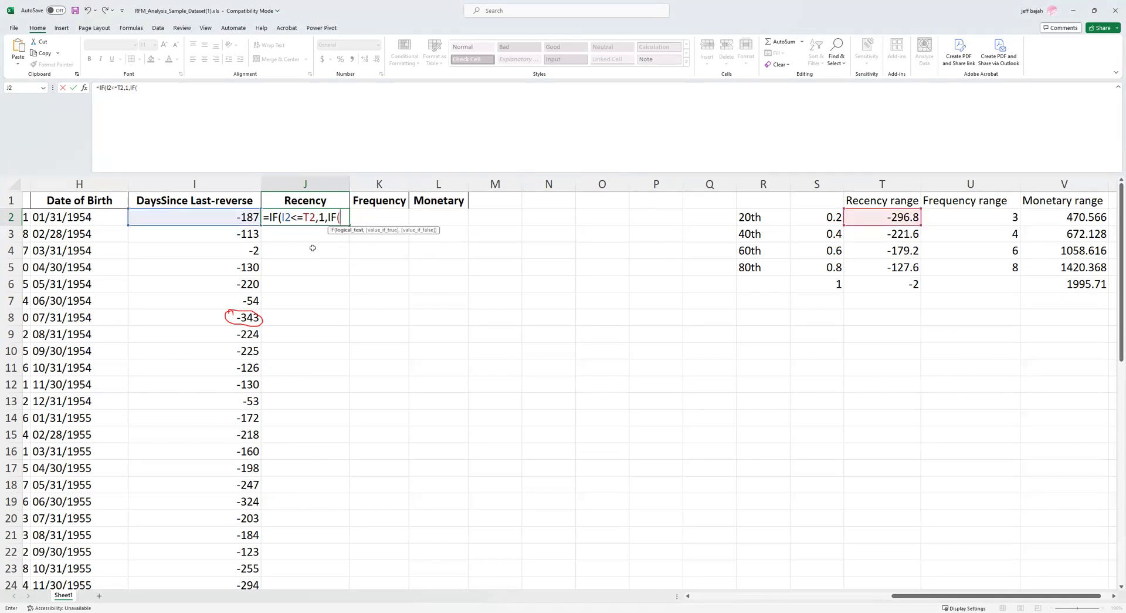
left_click(233, 218)
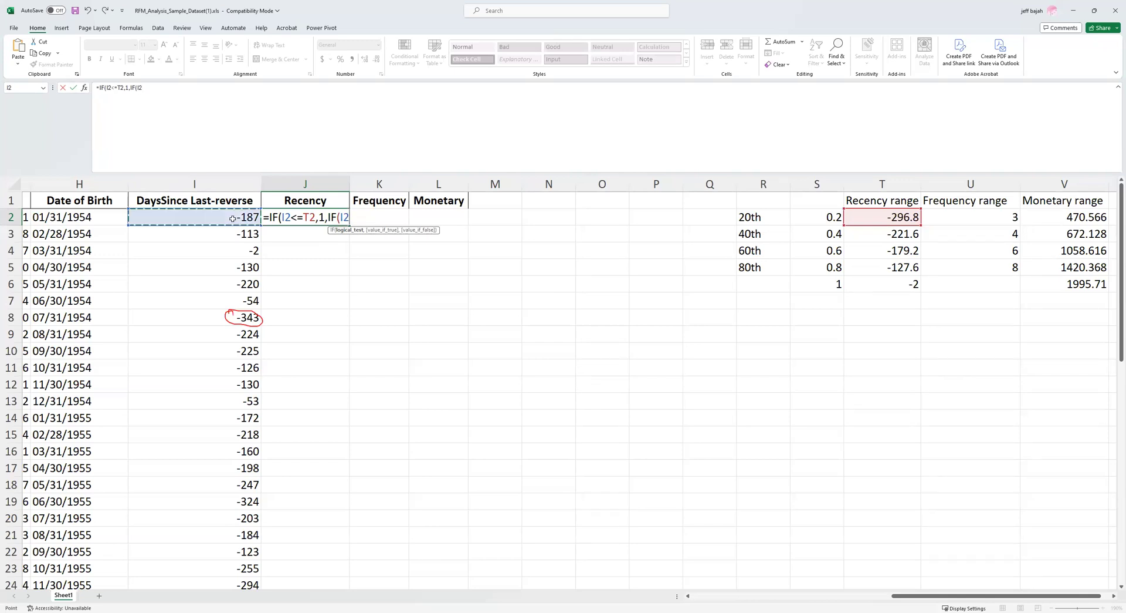
type("<=")
left_click(889, 235)
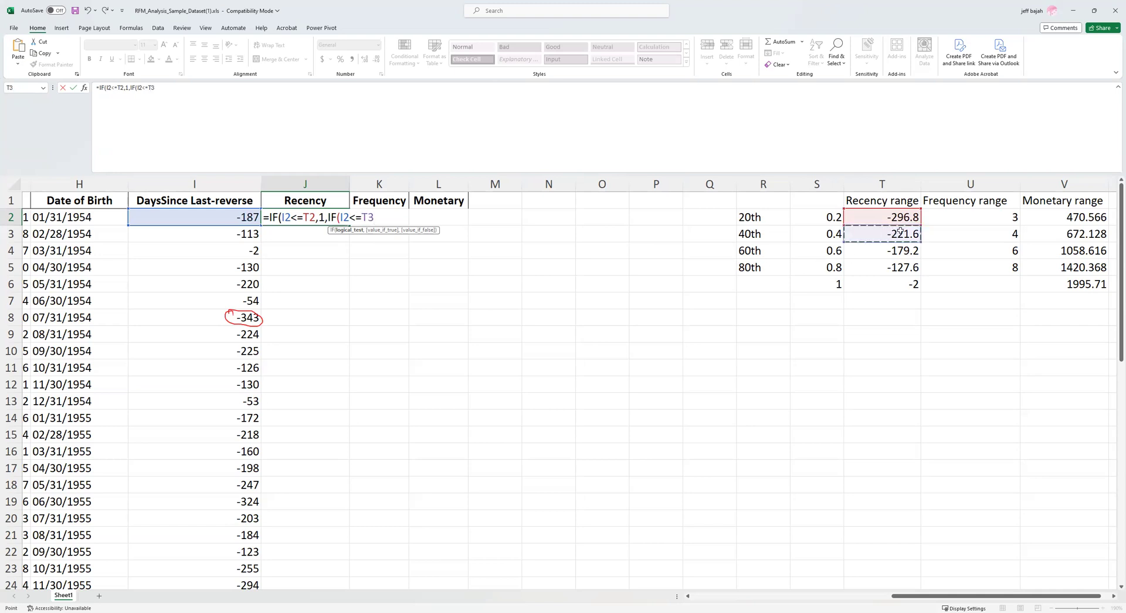
type(",2),")
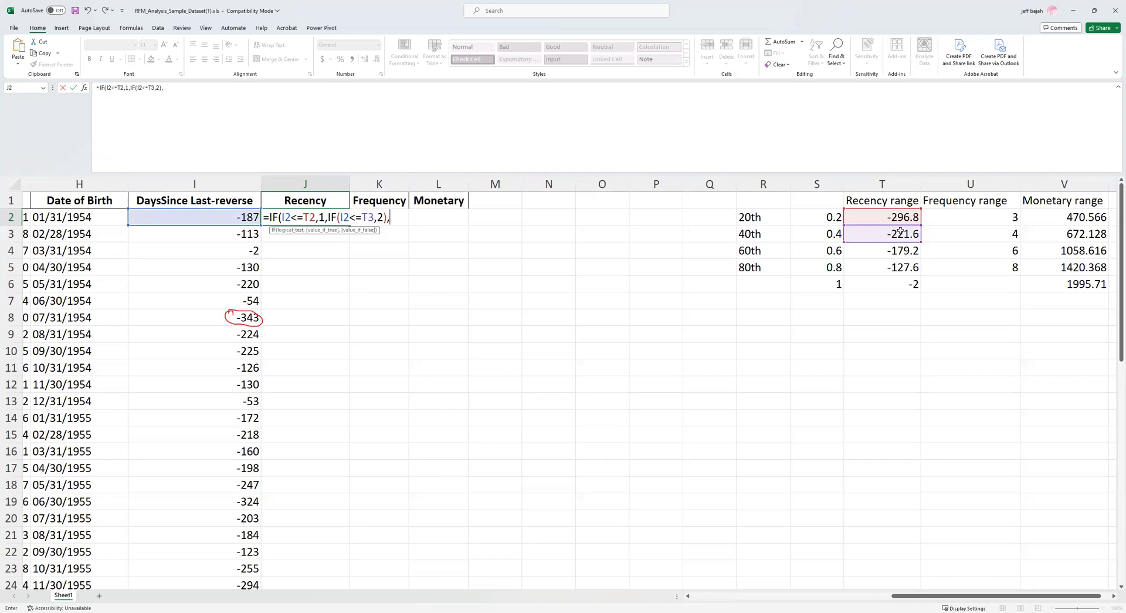
key("BackSpace")
key("BackSpace")
type(",")
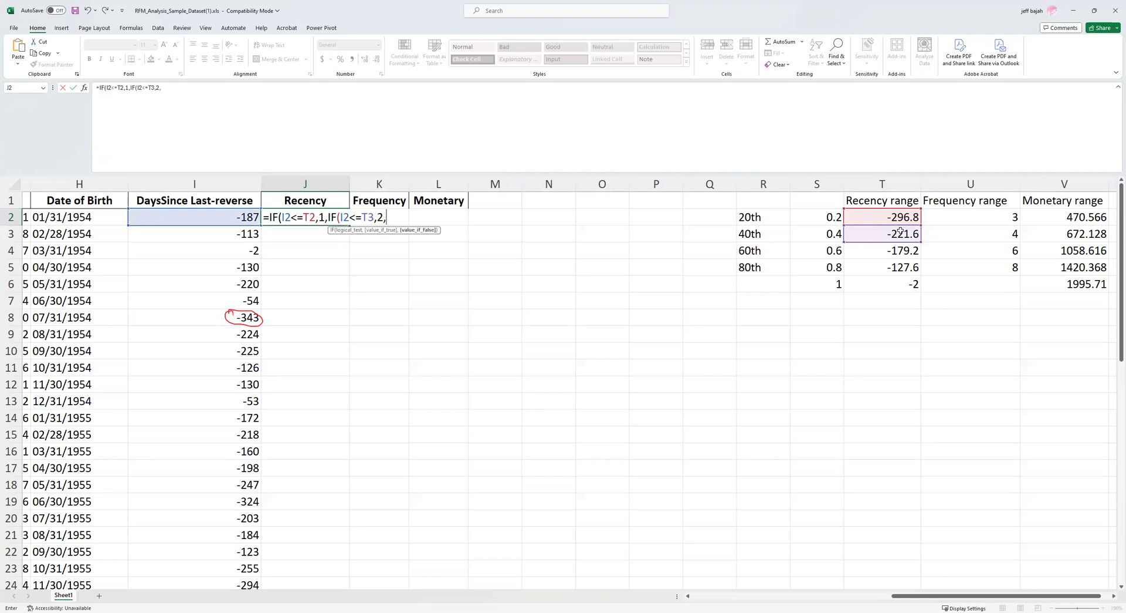
Add a third nested condition to J2's formula that returns 3 when I2<=T4, and begin another IF.
type("IF")
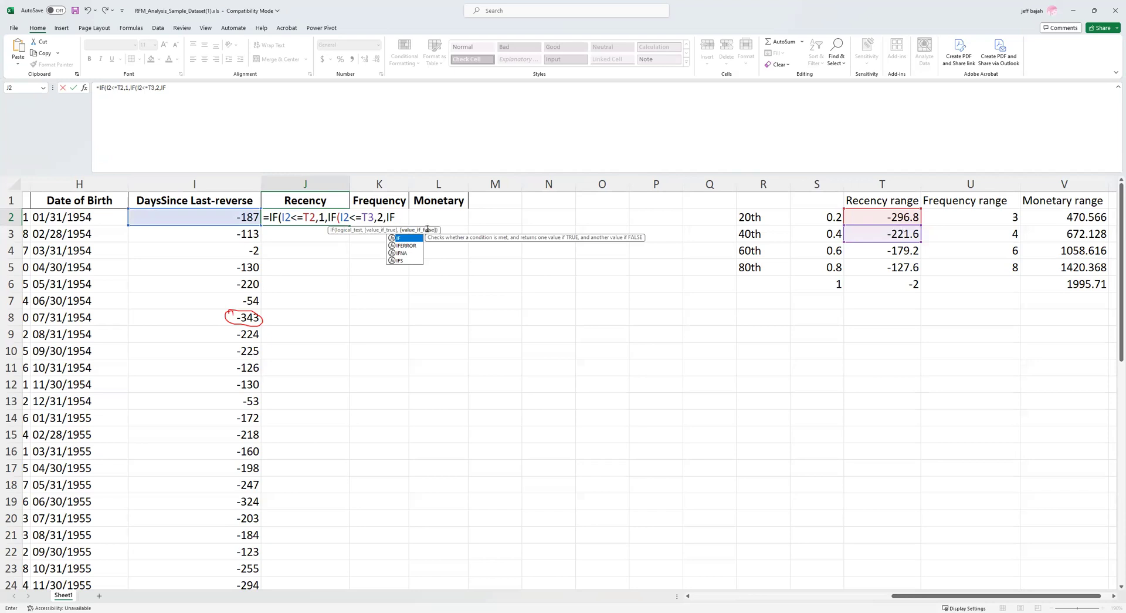
type("(")
left_click(230, 214)
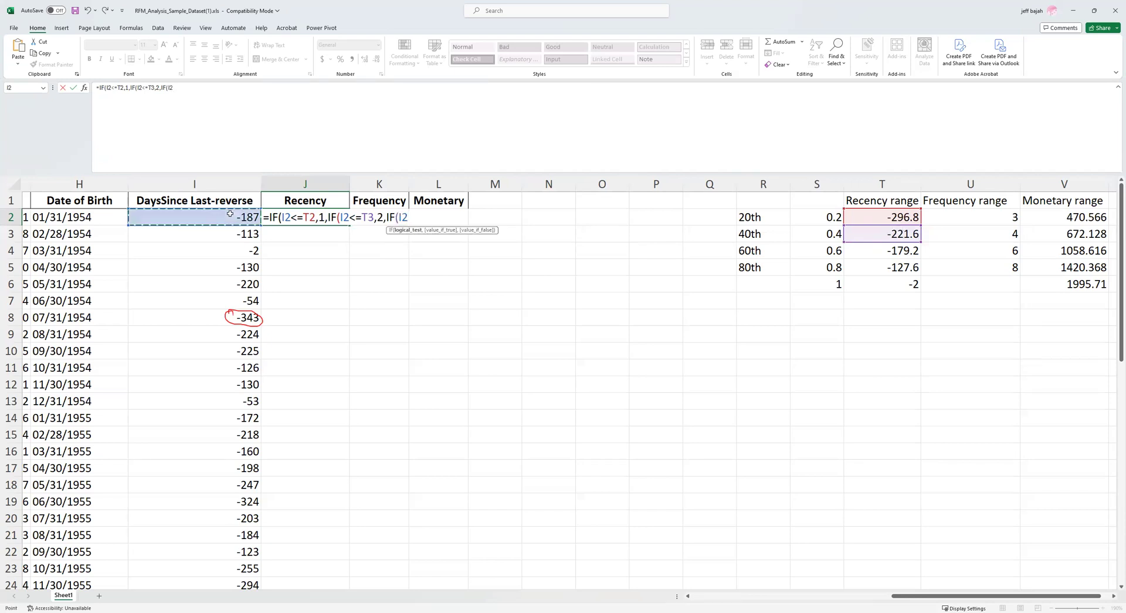
type("<=")
left_click(872, 253)
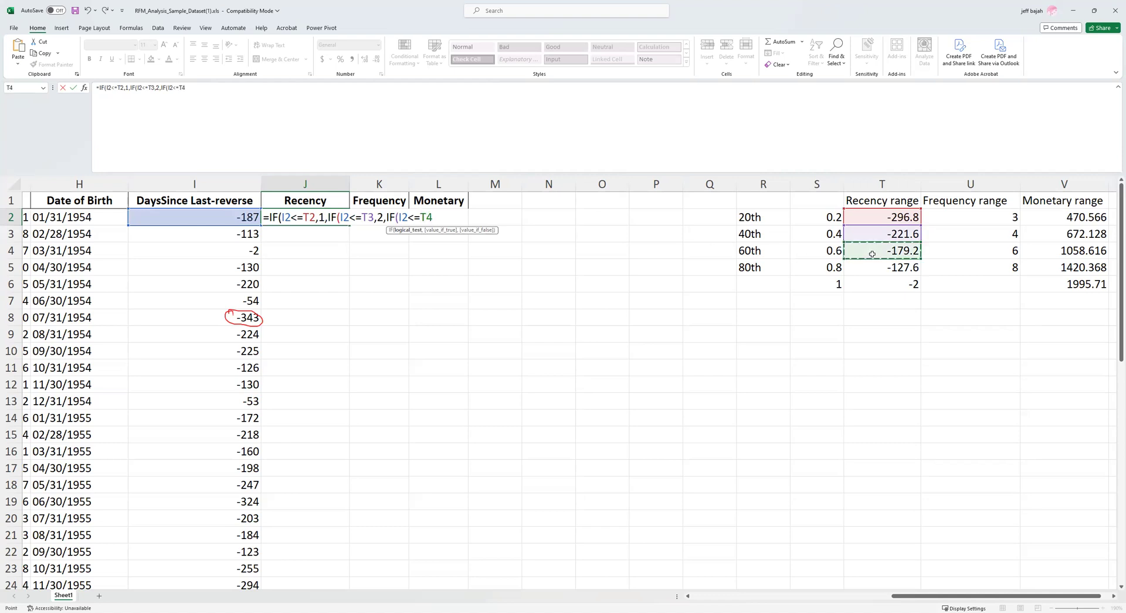
type(",3,IF")
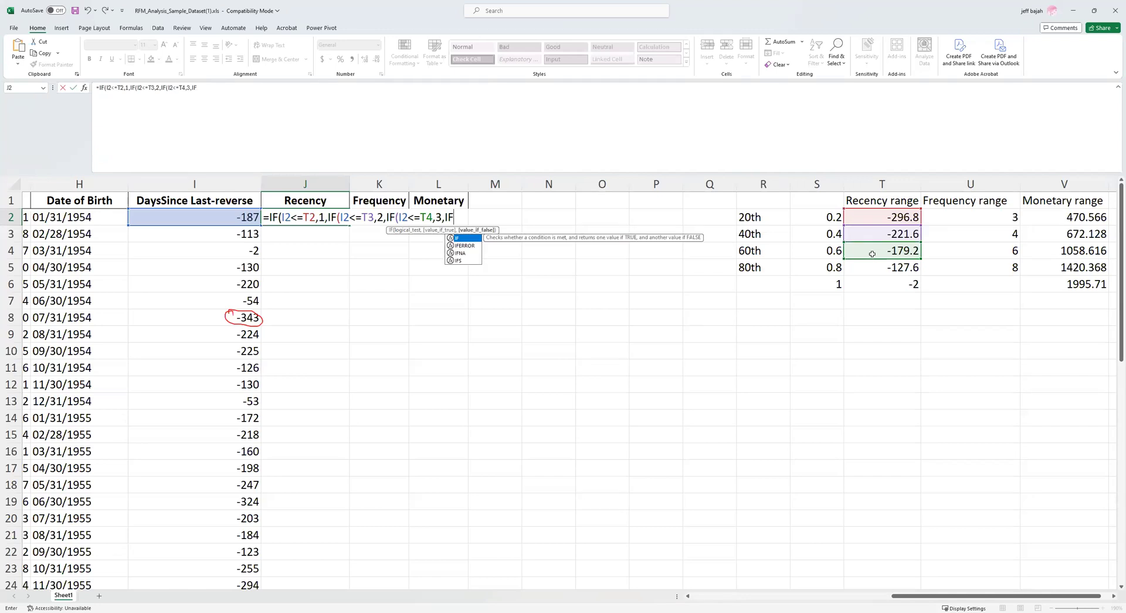
Complete J2's formula with IF(I2<=T5,4,5), close all four IFs and enter it.
type("(")
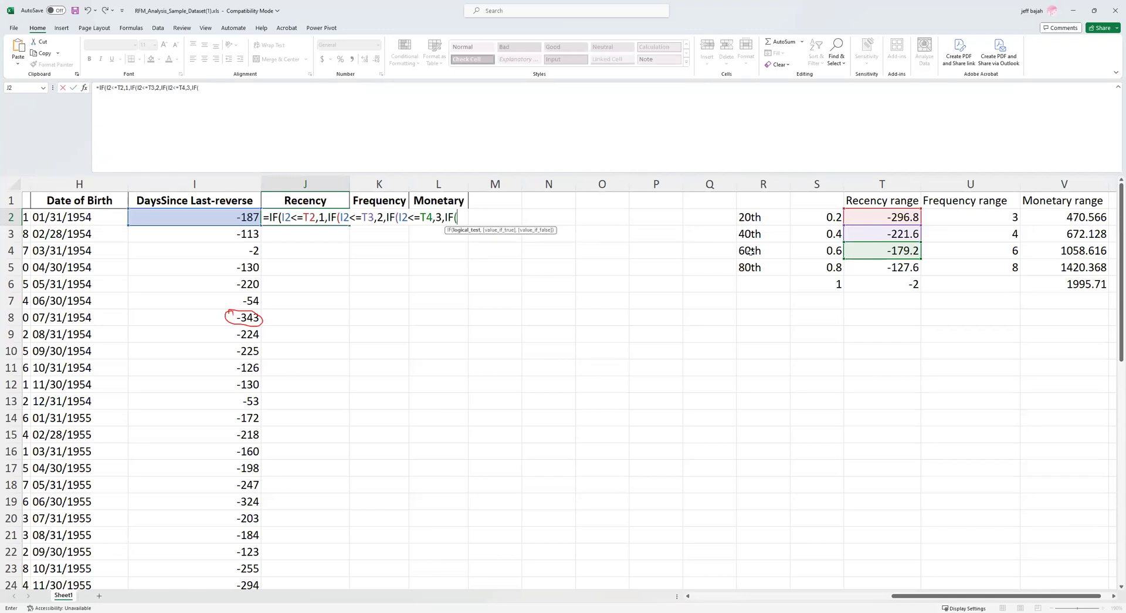
left_click(220, 215)
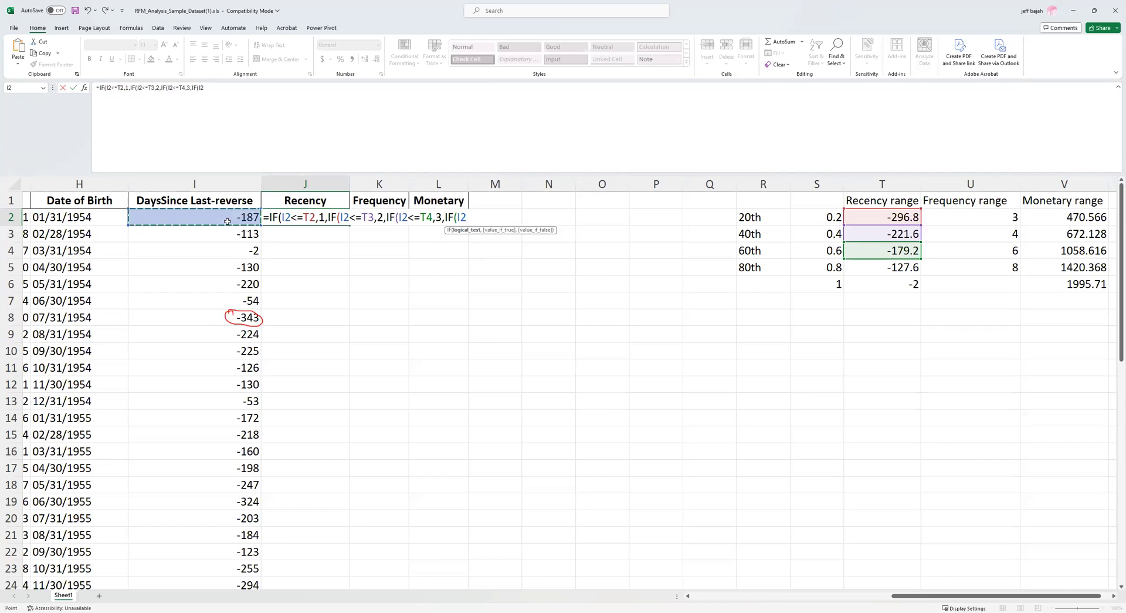
type("<=")
left_click(893, 268)
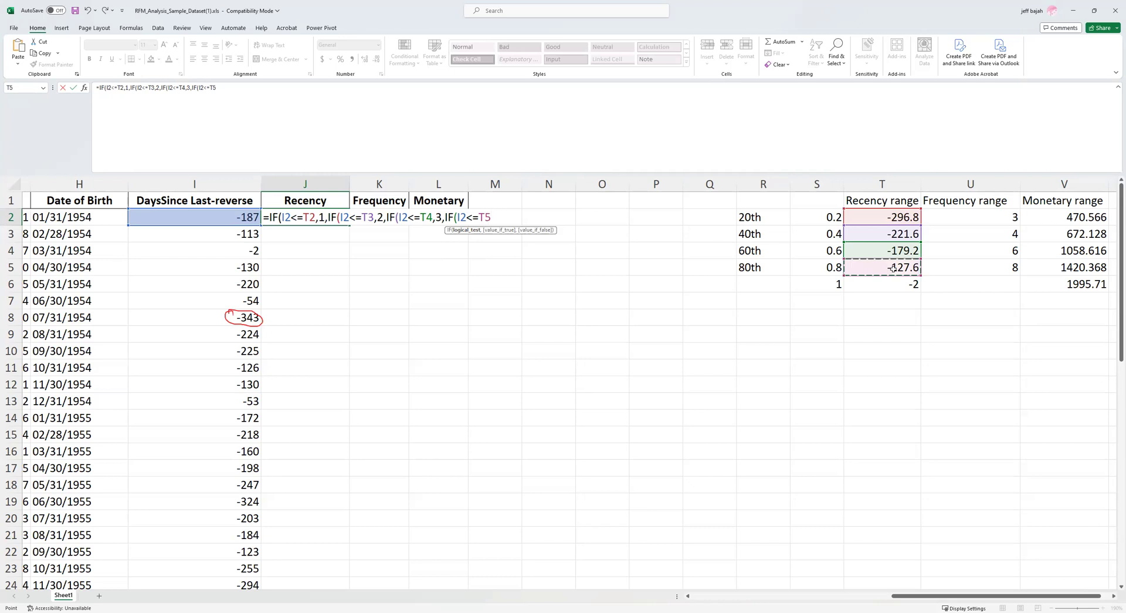
type(",4,5")
type("))))")
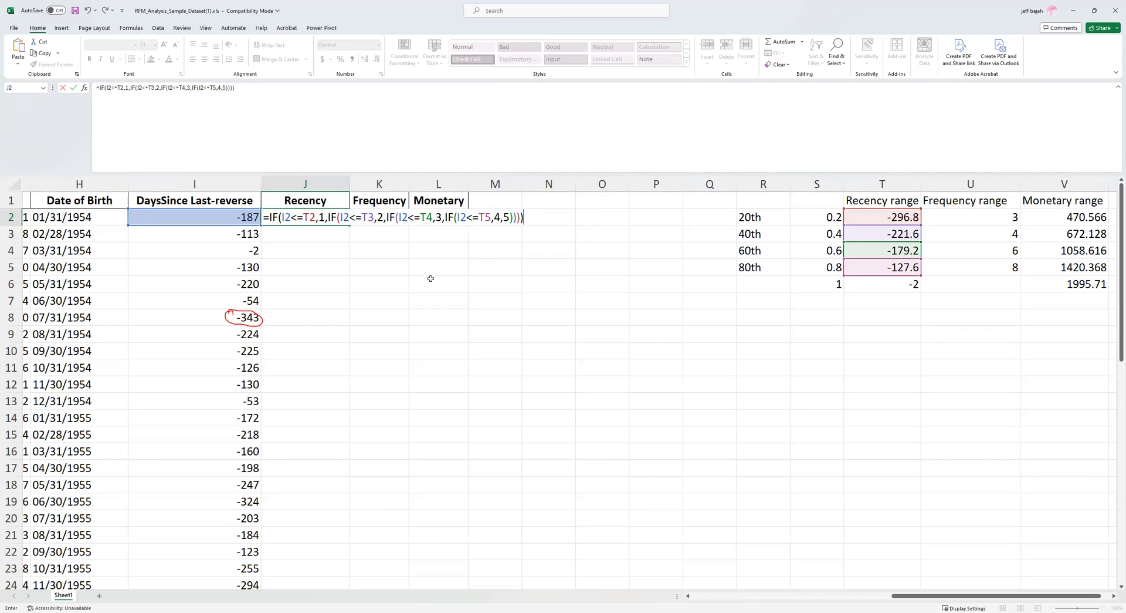
key("Return")
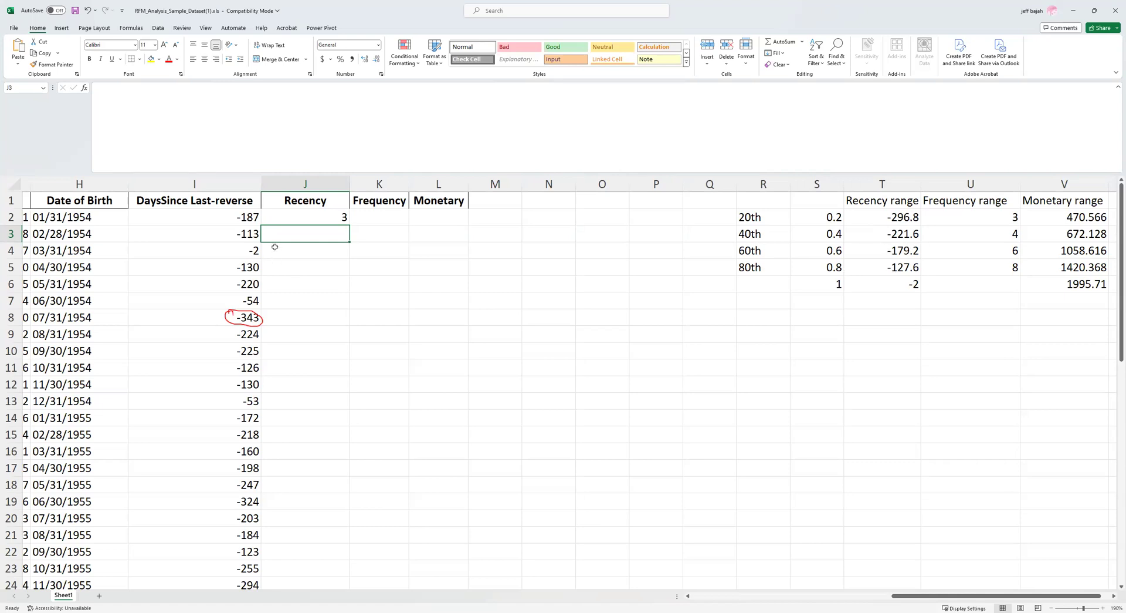
Make the threshold references in J2's formula absolute: $T$2, $T$3, $T$4 and $T$5.
double_click(326, 218)
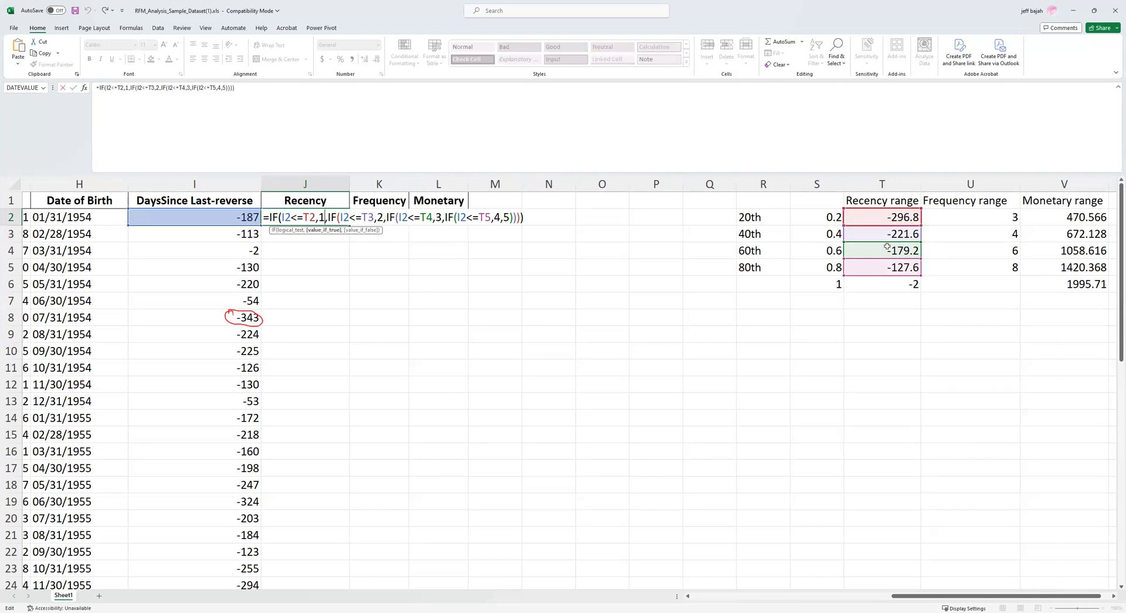
left_click(305, 217)
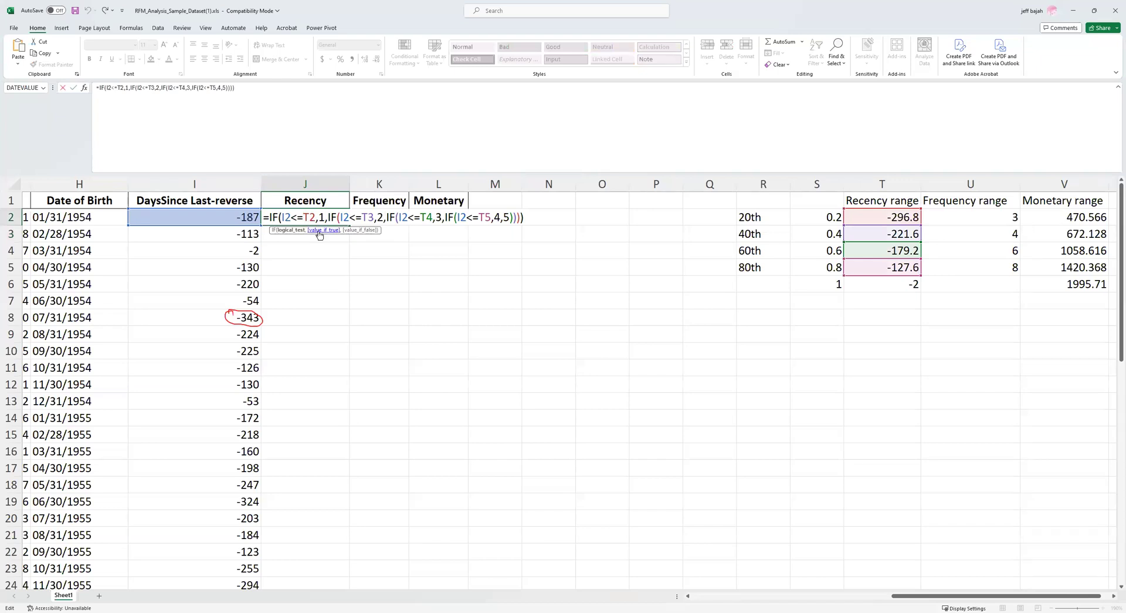
key("F4")
left_click(376, 218)
key("F4")
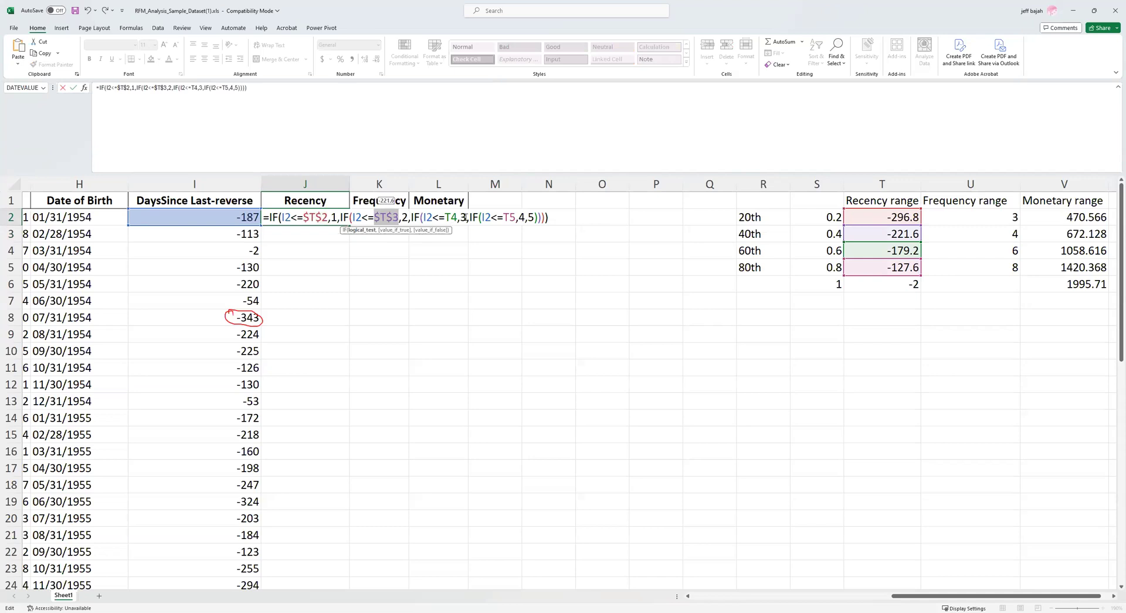
left_click(446, 217)
key("F4")
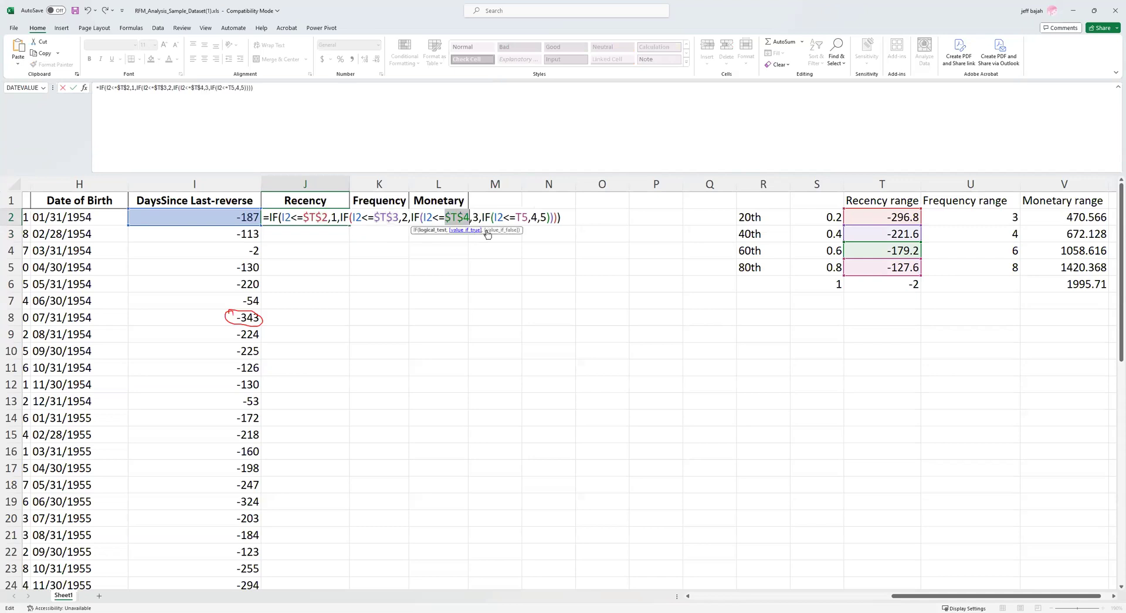
left_click(518, 216)
key("F4")
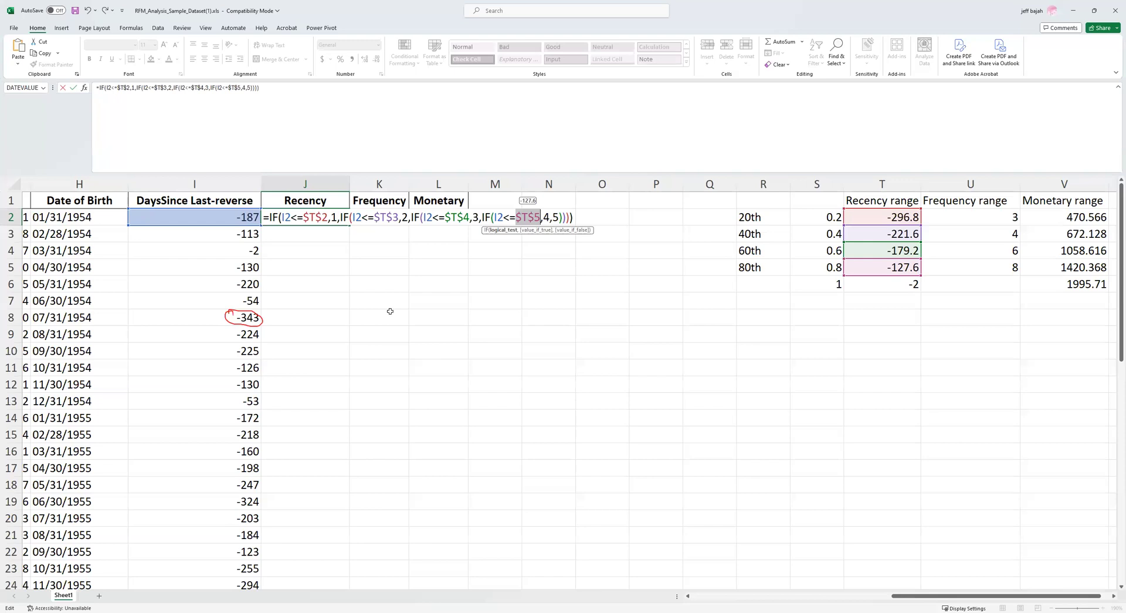
key("Return")
Fill the recency score formula from J2 down through J51.
left_click(316, 219)
left_click_drag(350, 223, 319, 556)
scroll(385, 363, "up", 1)
scroll(385, 356, "up", 1)
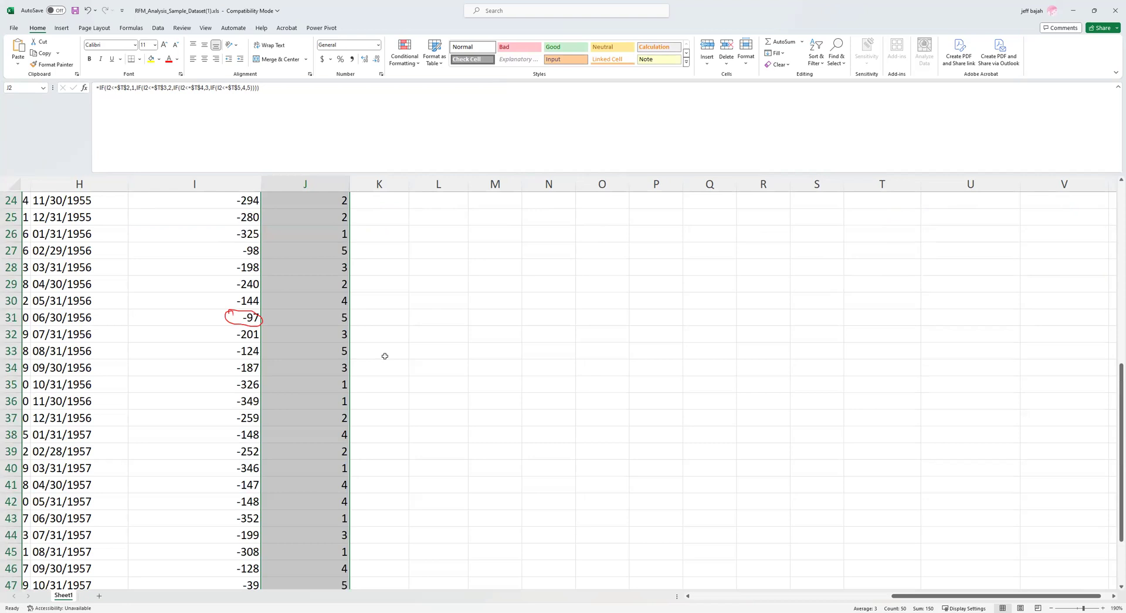
Compare the recency scores with the reversed days-since-last-shopped values in rows 8, 4, 13 and 19.
scroll(385, 355, "up", 8)
left_click(287, 371)
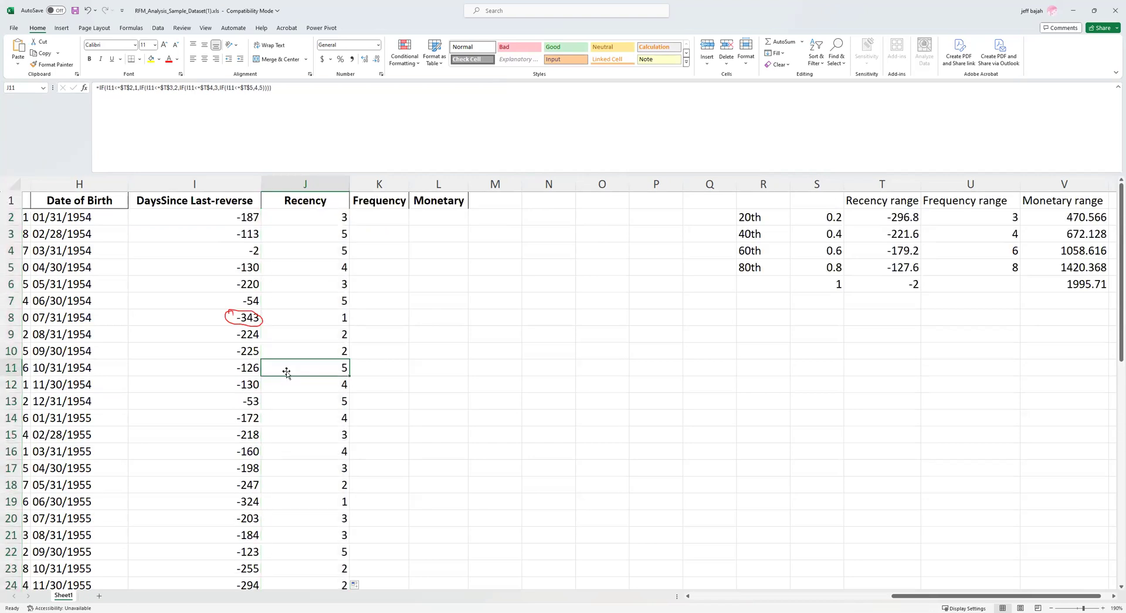
left_click_drag(218, 321, 308, 316)
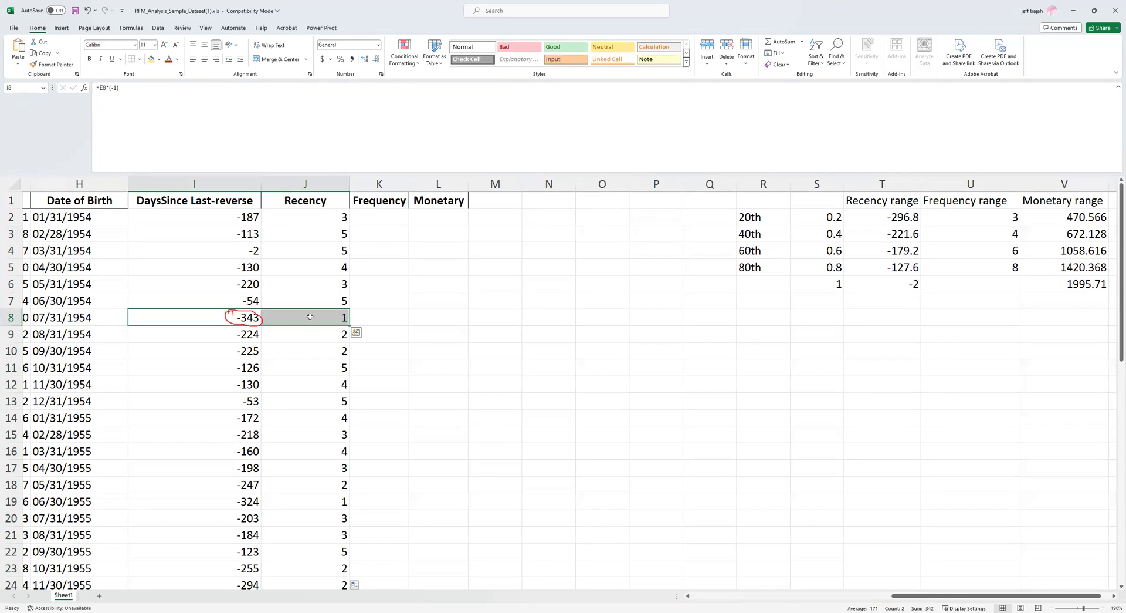
left_click_drag(228, 247, 321, 251)
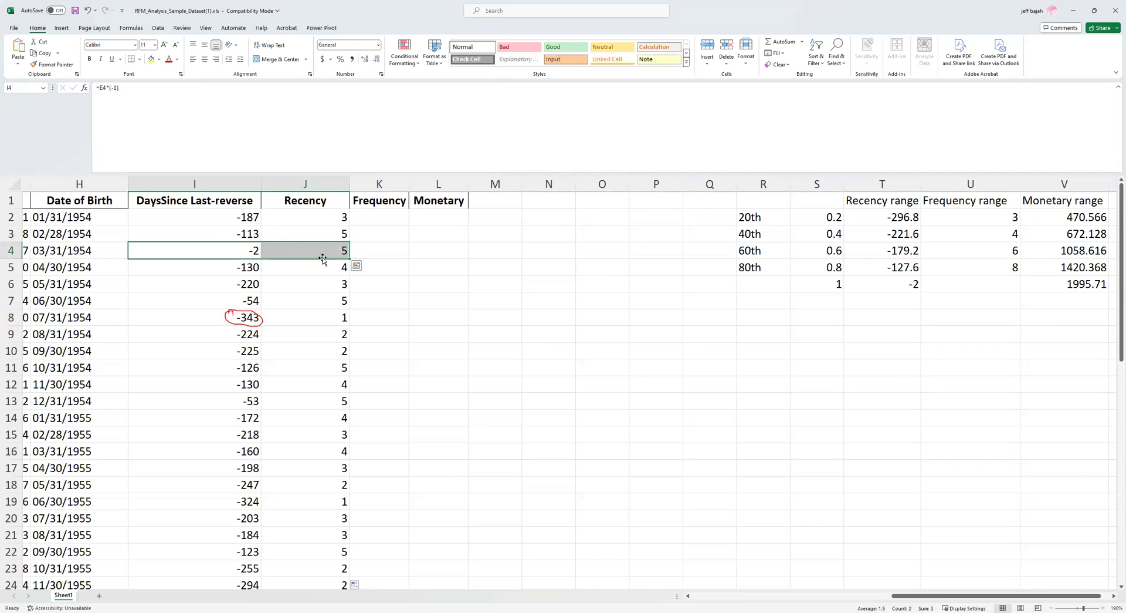
left_click_drag(208, 399, 320, 405)
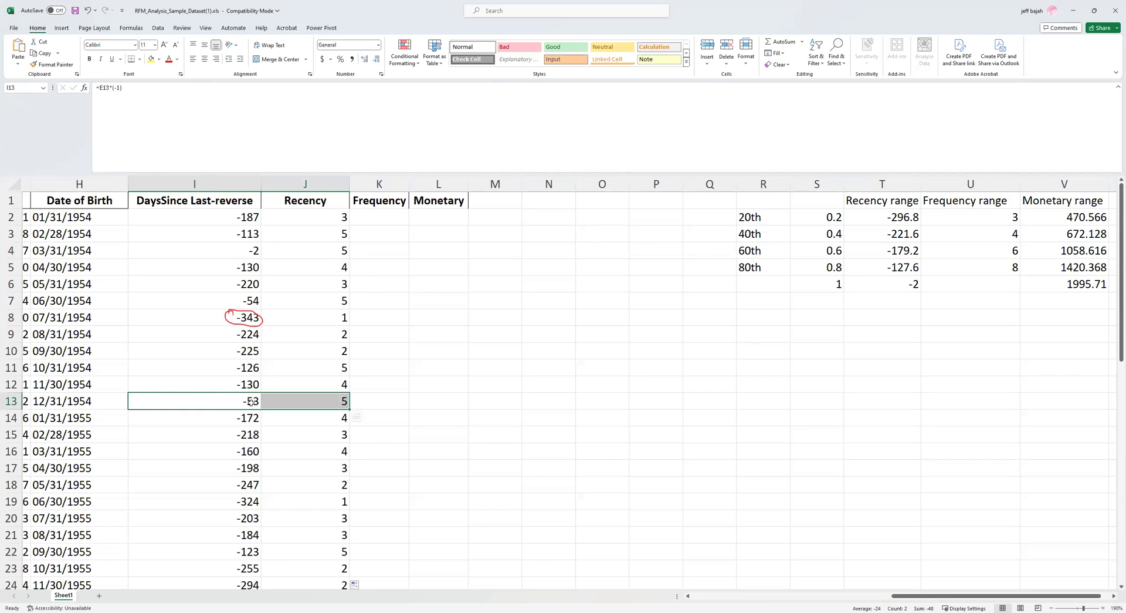
left_click_drag(257, 504, 326, 503)
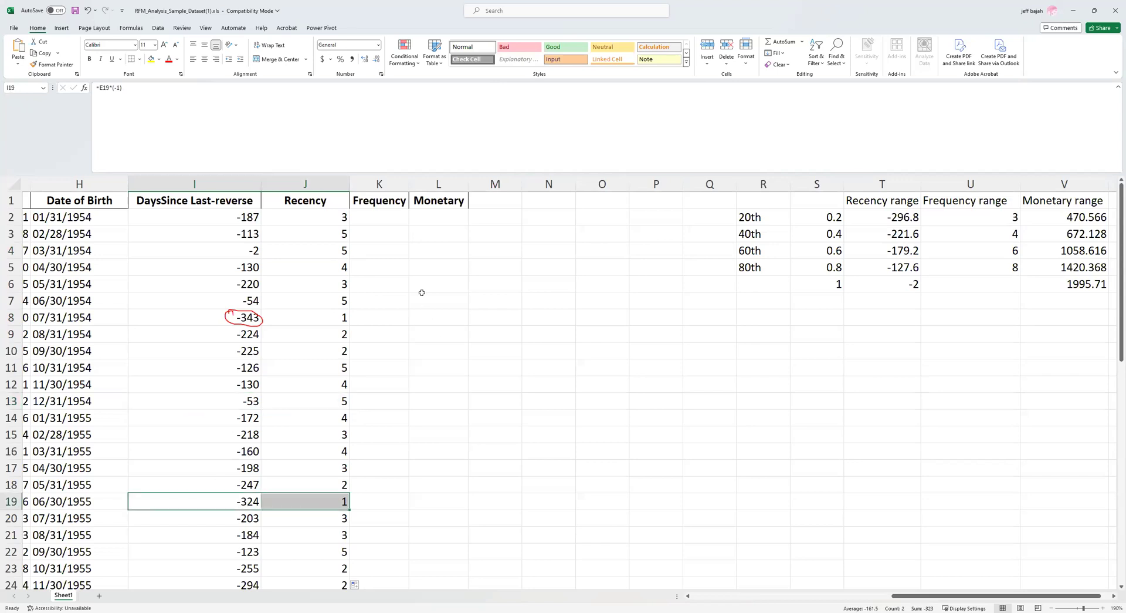
Begin an IF formula in K2 that tests the customer's frequency of purchase in B2.
left_click(379, 224)
type("=")
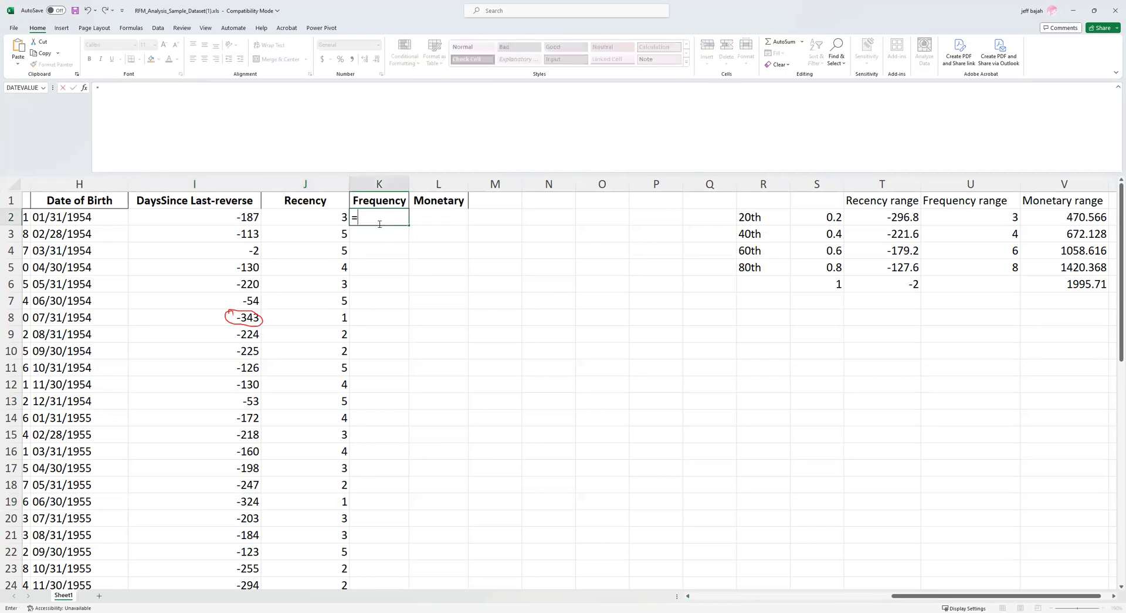
type("IF")
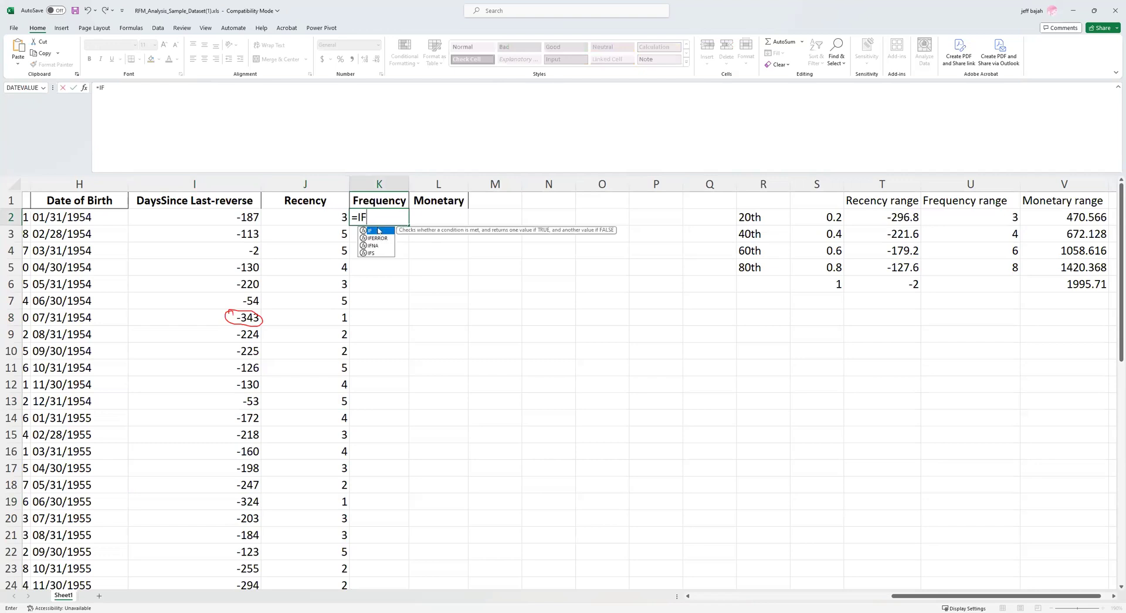
type("(")
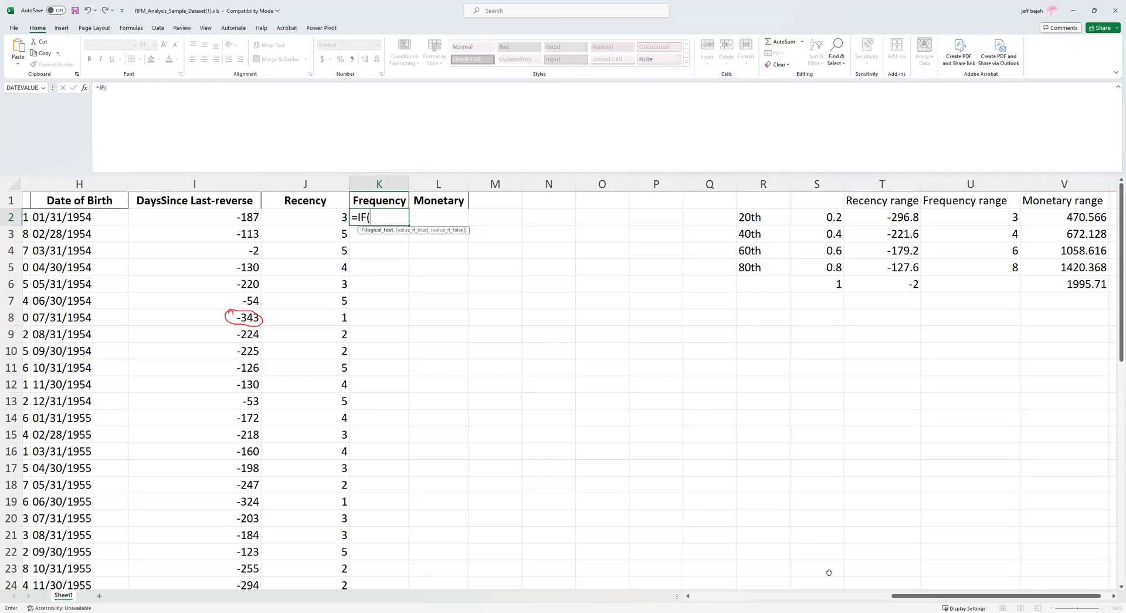
scroll(569, 388, "left", 10)
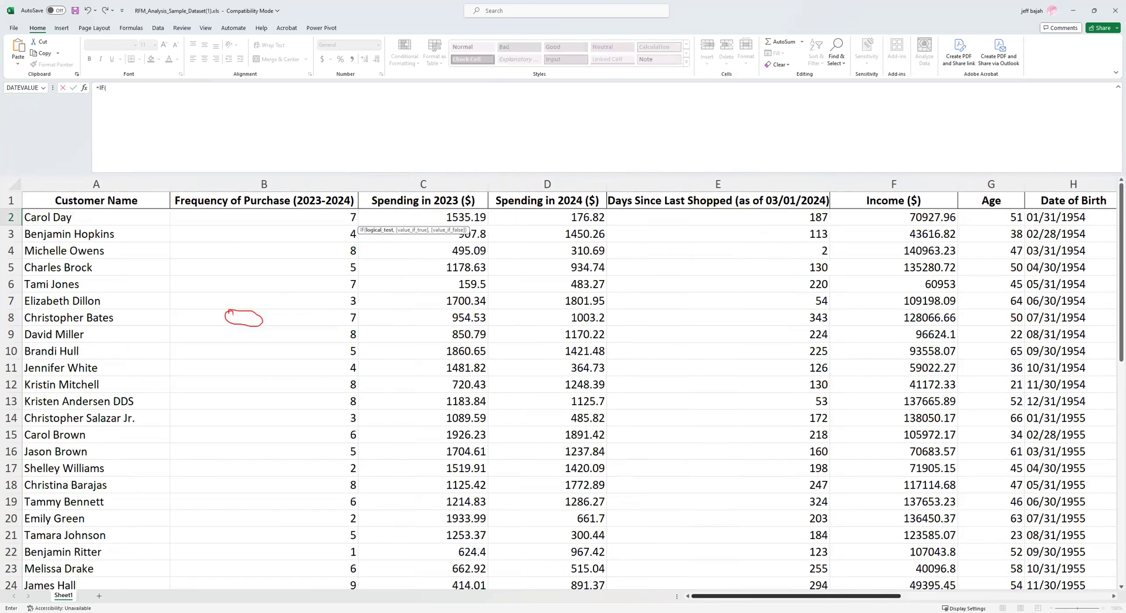
left_click(334, 214)
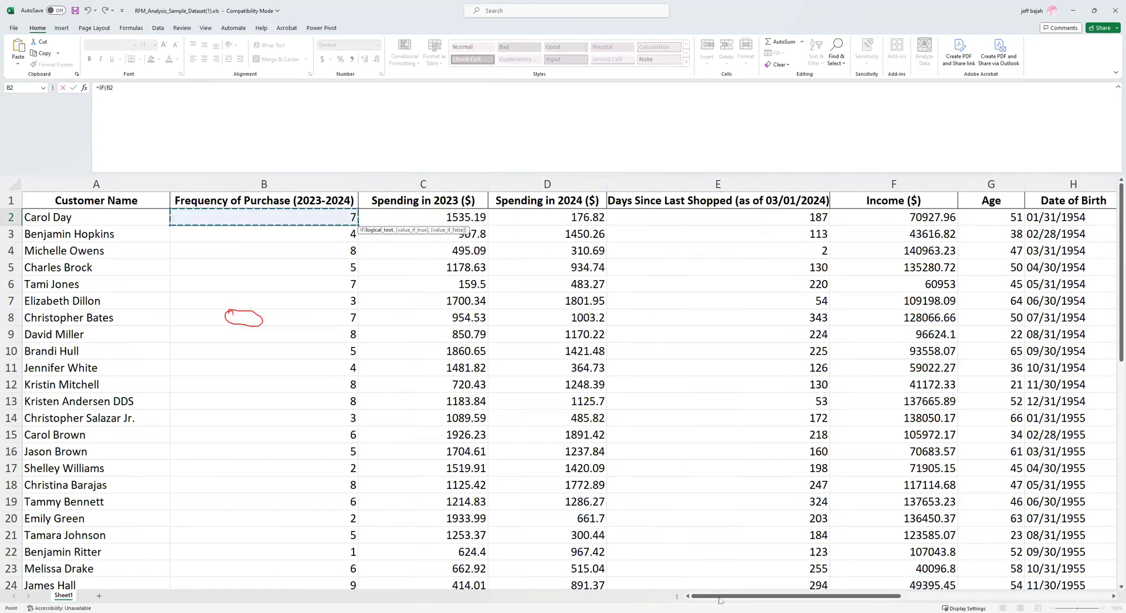
left_click_drag(845, 600, 967, 599)
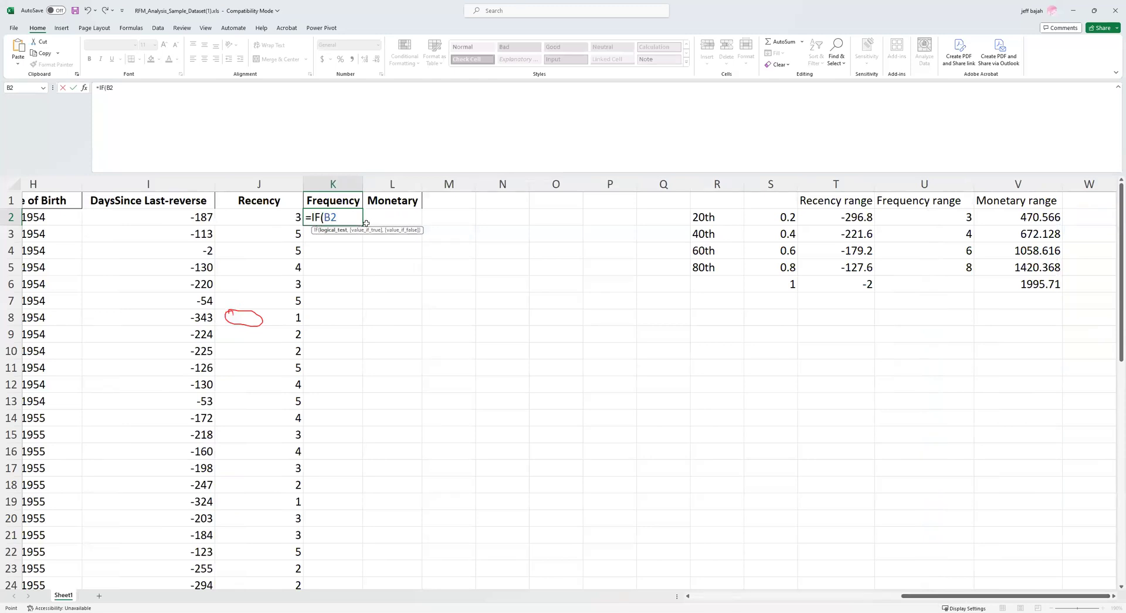
Make K2's first condition return 1 when B2<=U2, and open a nested IF for the remaining cases.
type("<=")
left_click(938, 217)
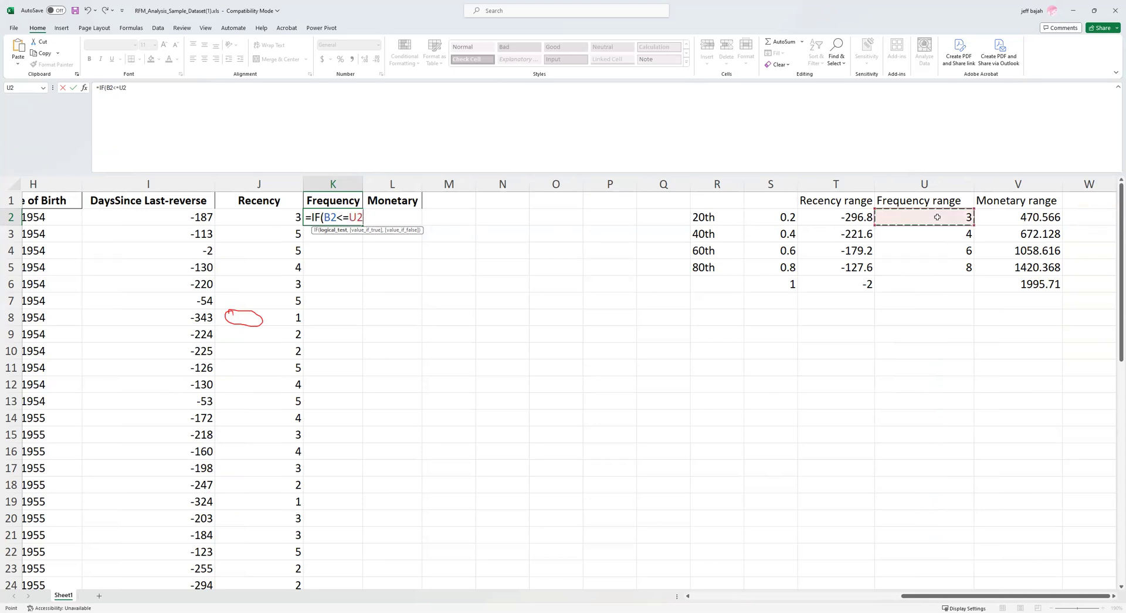
type(",1,if")
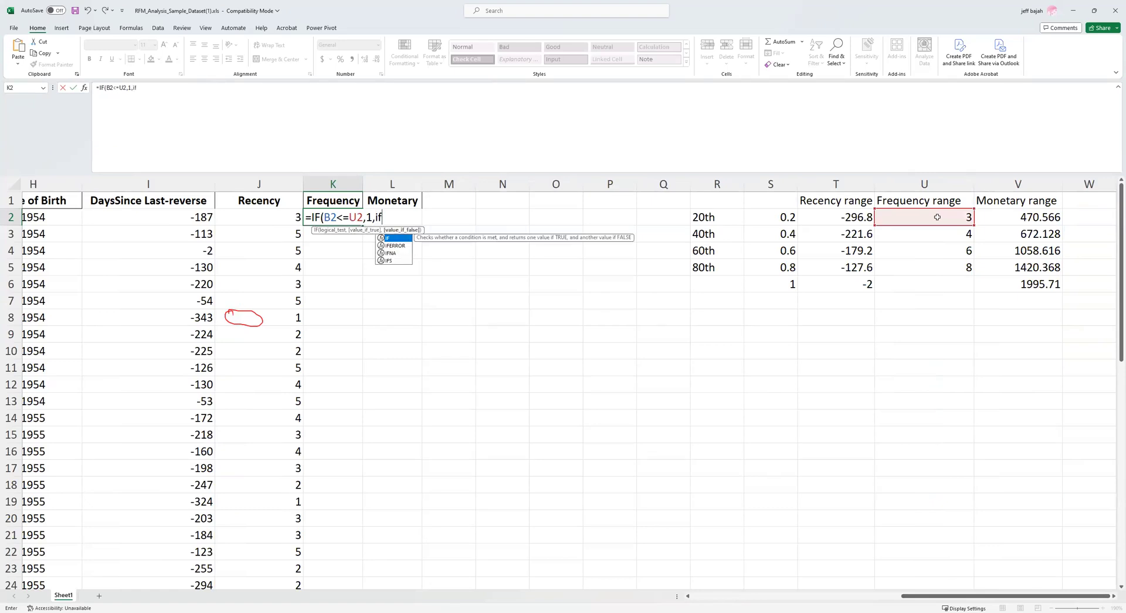
key("BackSpace")
key("BackSpace")
type("IF(")
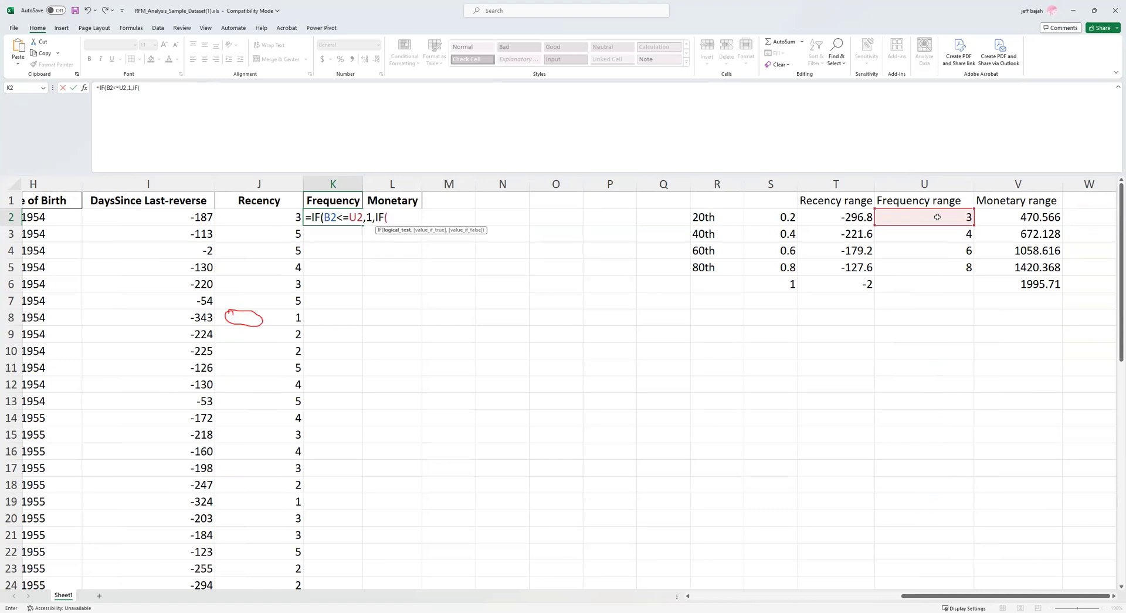
Add nested conditions to K2's formula that return 2 when B2<=U3 and 3 when B2<=U4.
type("B2<=")
left_click(958, 233)
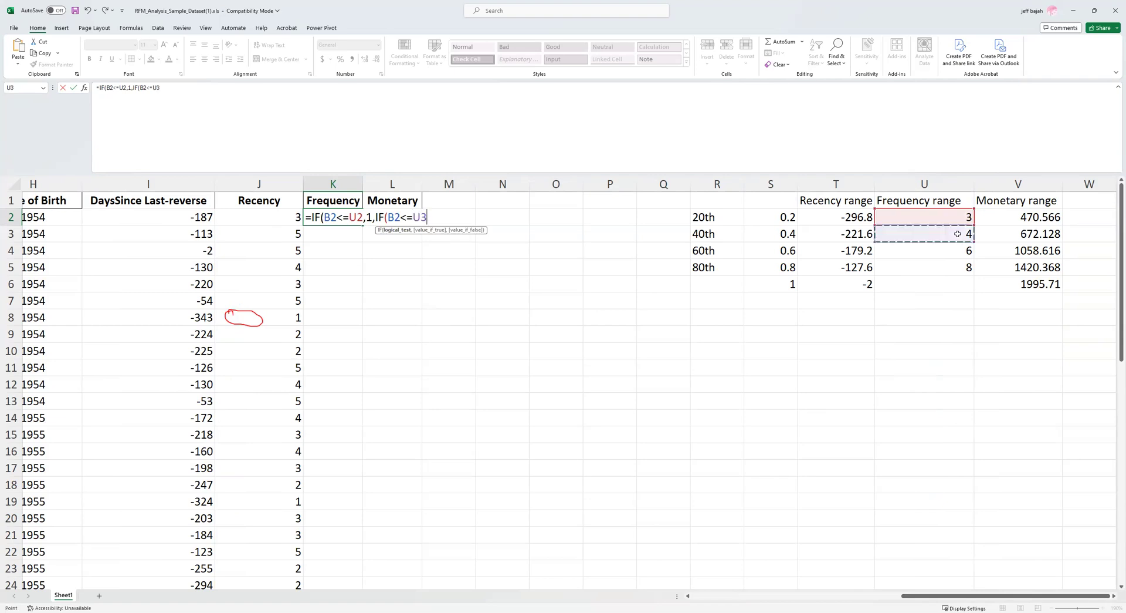
type(",2,IF(B2<=")
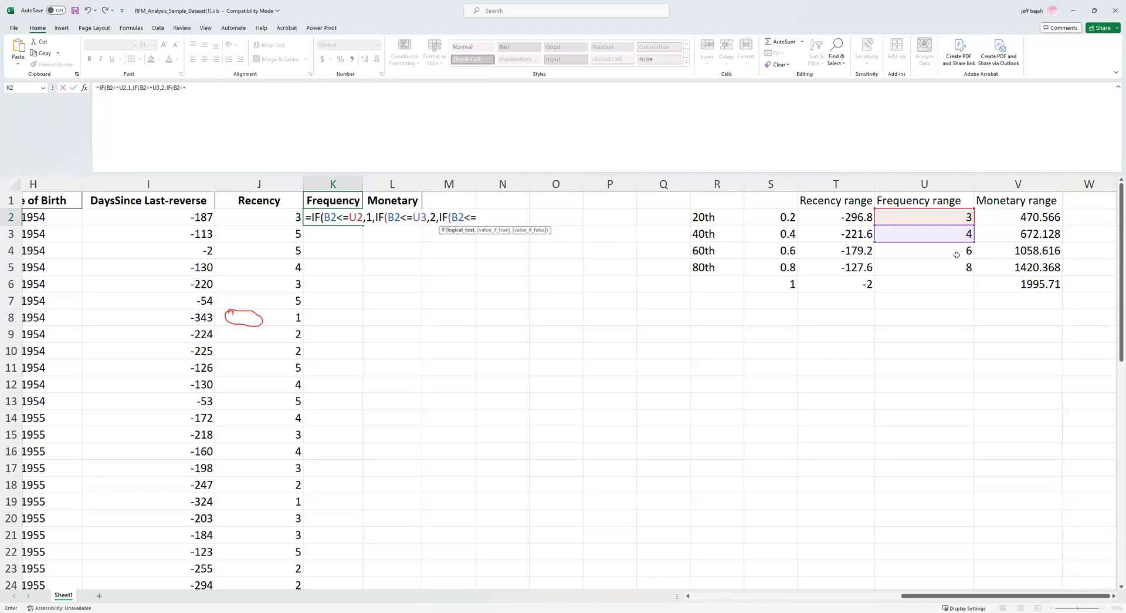
left_click(957, 254)
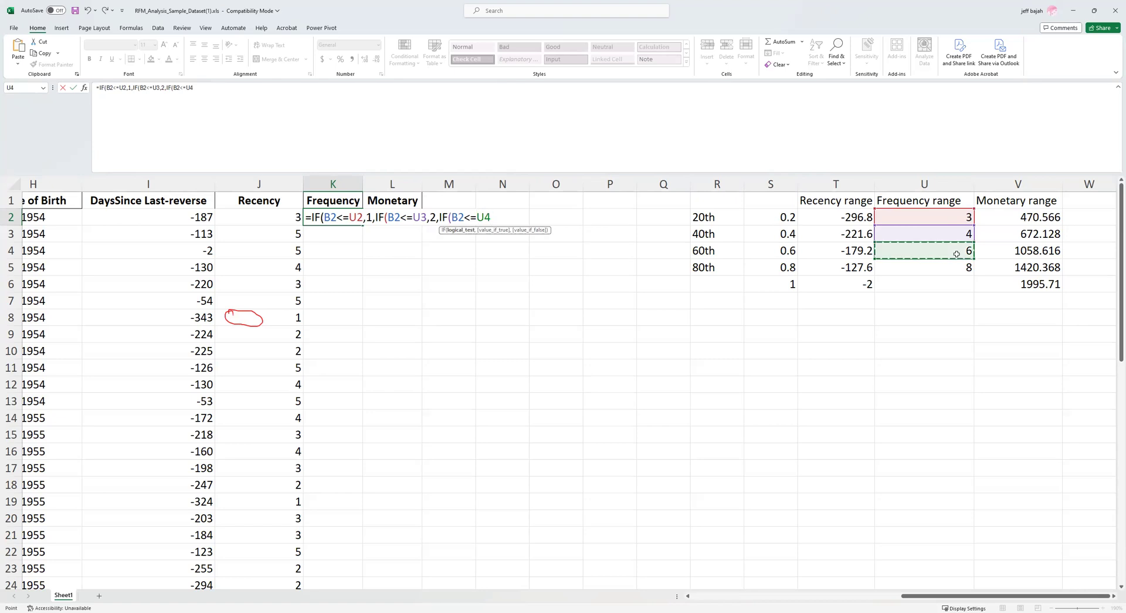
type(",3,")
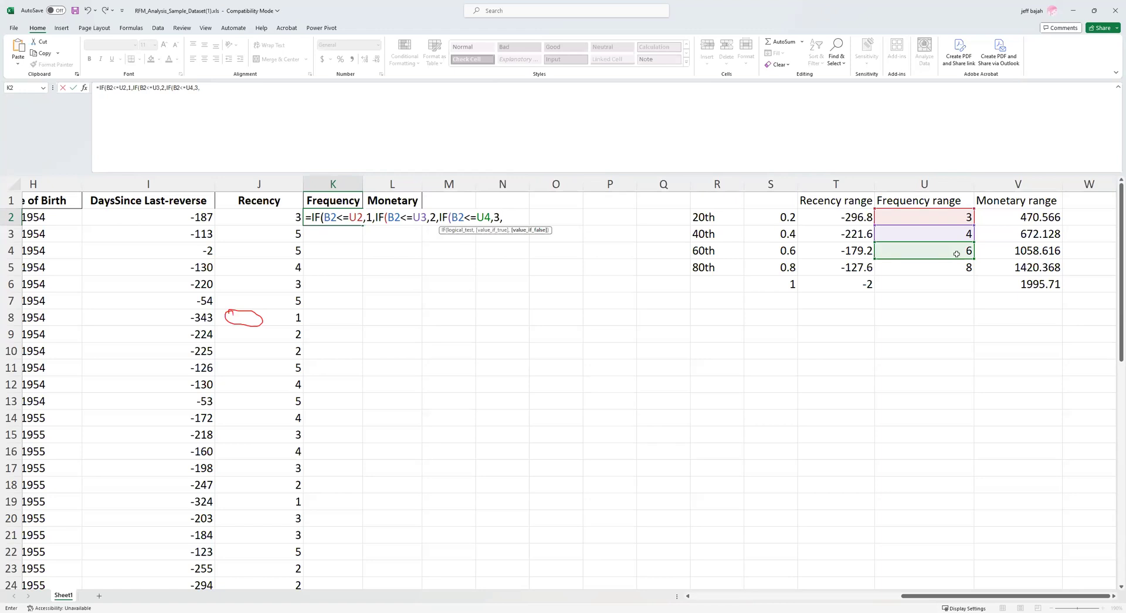
Complete K2's formula with IF(B2<=U5,4,5) and close all four IFs.
type("IF(B2<")
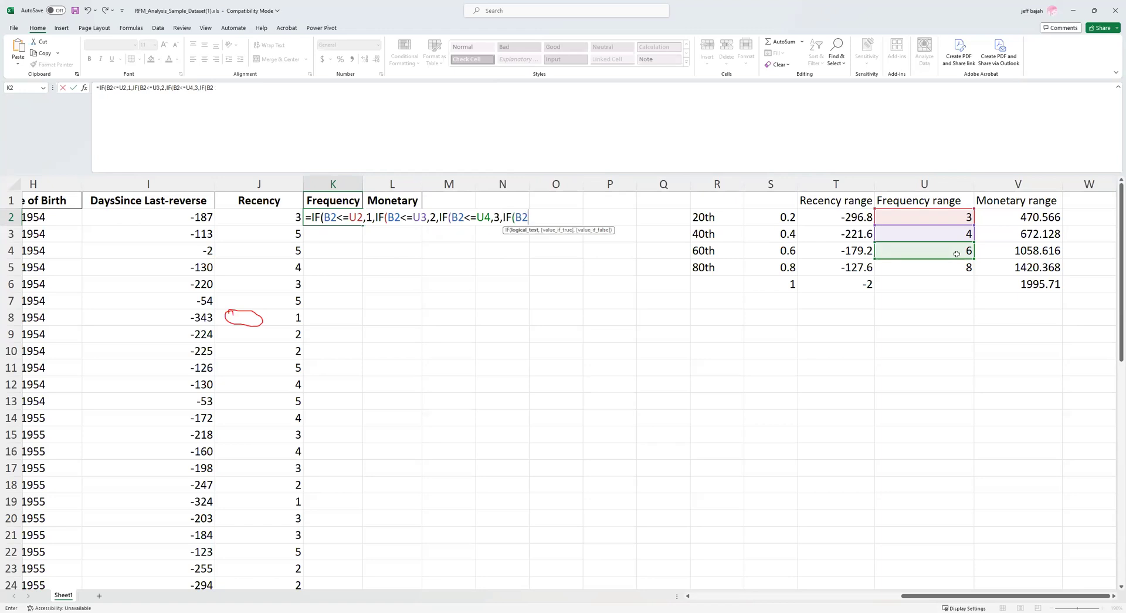
type("=")
left_click(957, 264)
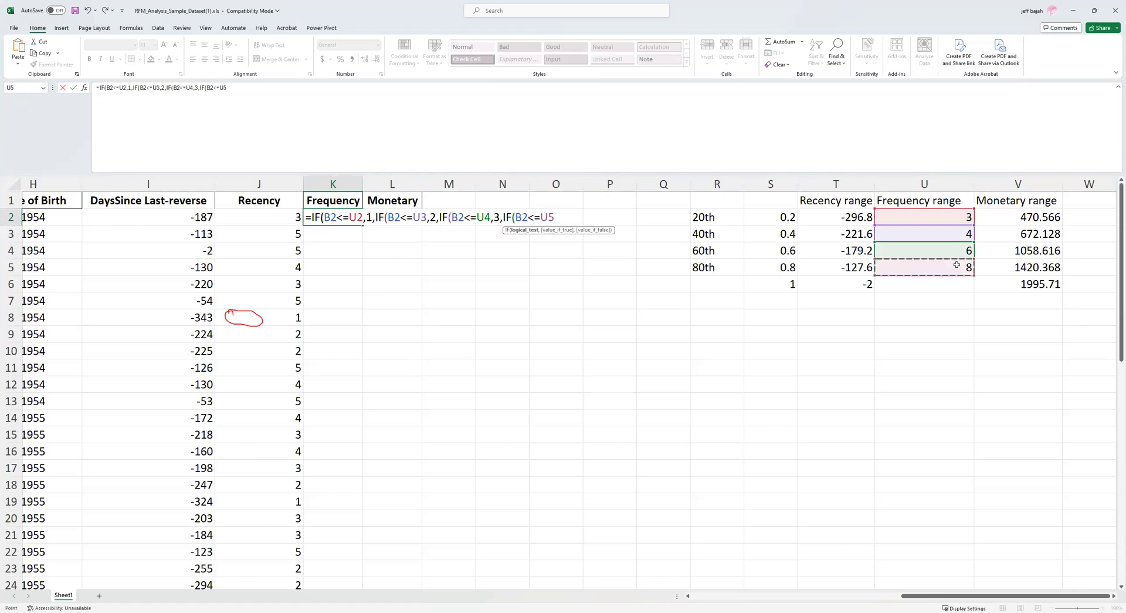
type(",4,5")
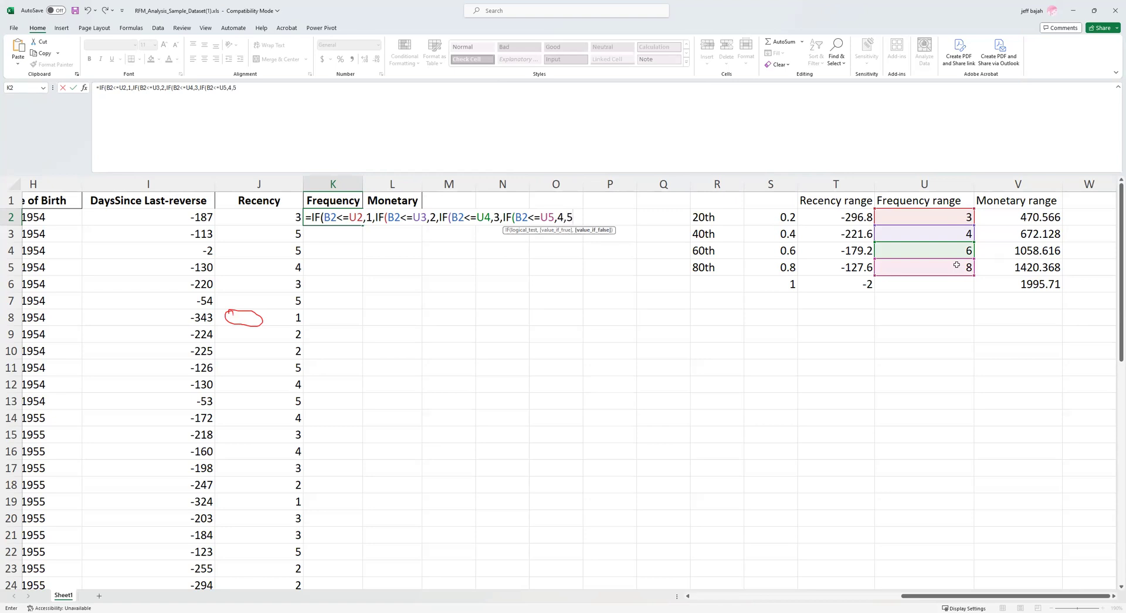
type("))))")
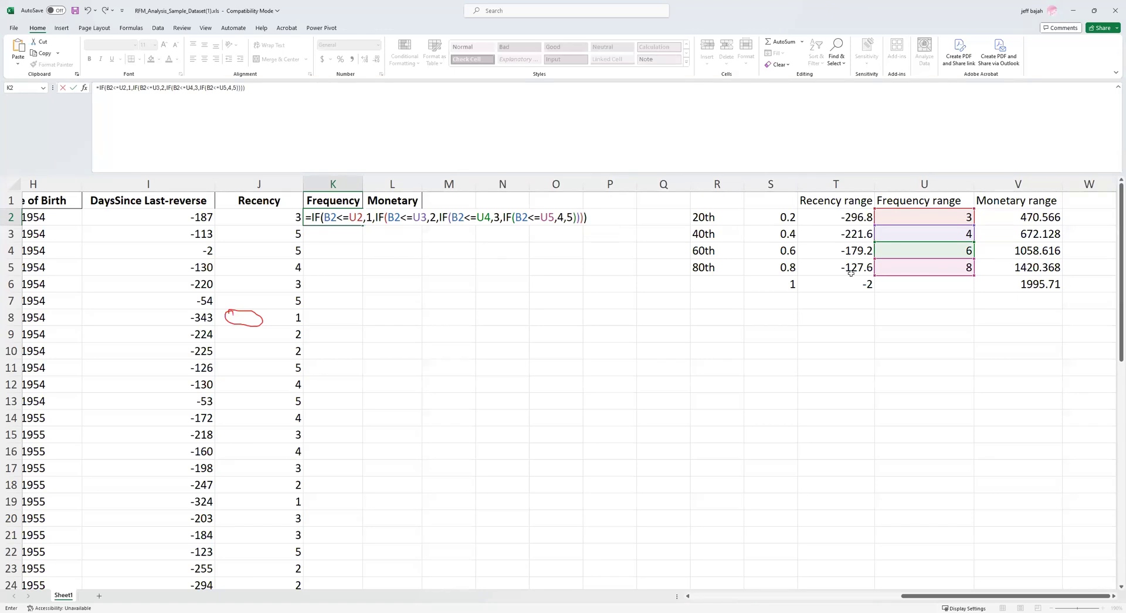
Make the threshold references in K2's formula absolute as $U$2, $U$3, $U$4 and $U$5, and enter it.
left_click(541, 217)
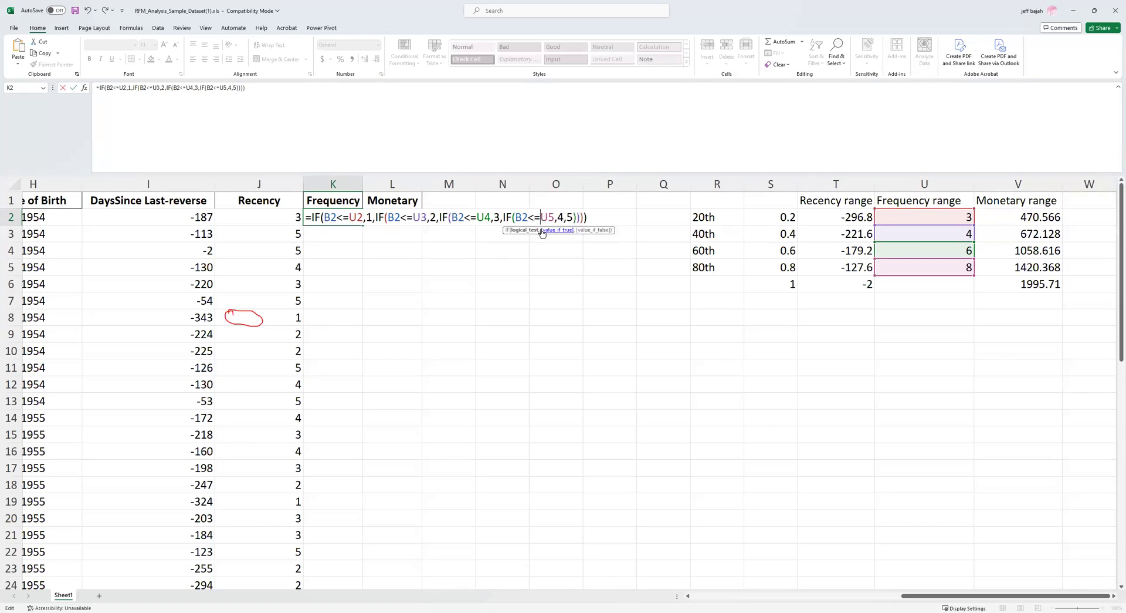
key("F4")
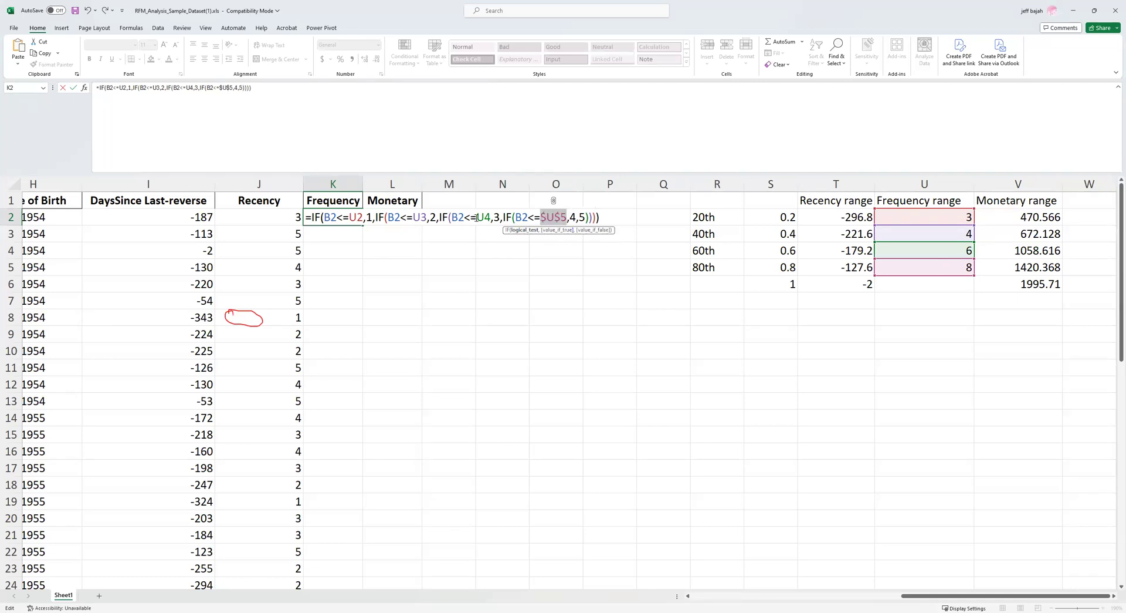
left_click(475, 217)
key("F4")
left_click(414, 217)
key("F4")
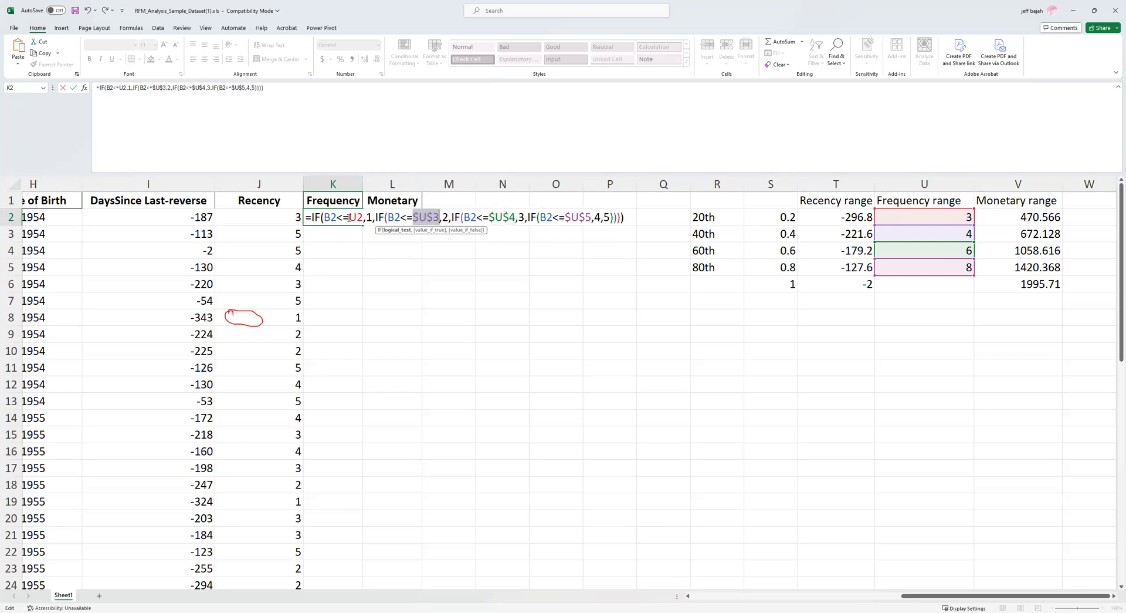
left_click(350, 217)
key("F4")
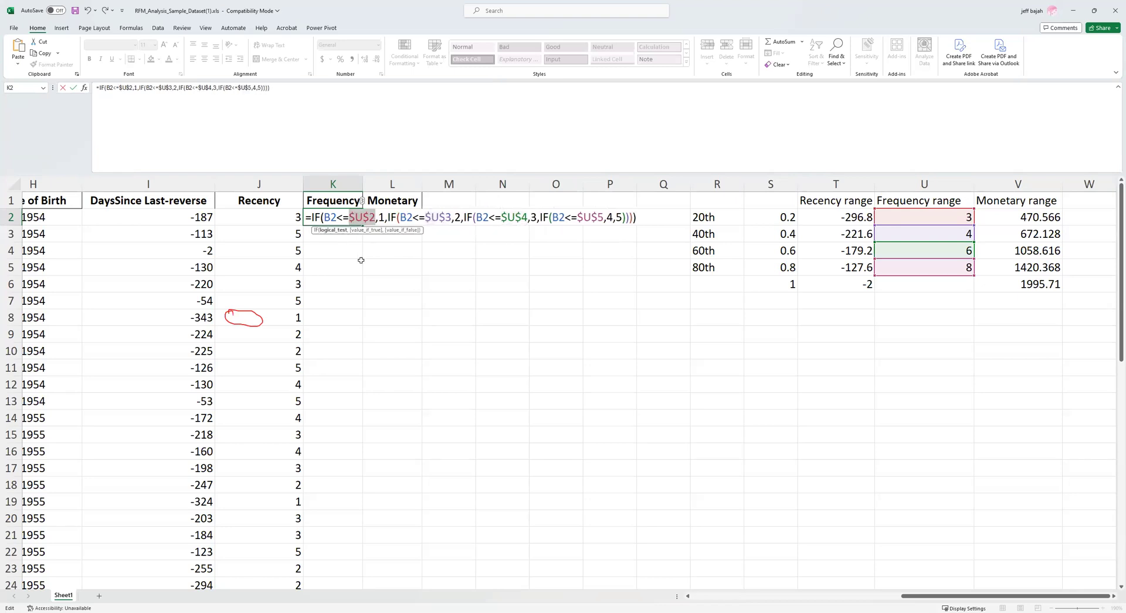
key("Return")
Fill the frequency score formula from K2 down through K51.
left_click(343, 217)
left_click_drag(364, 224, 342, 559)
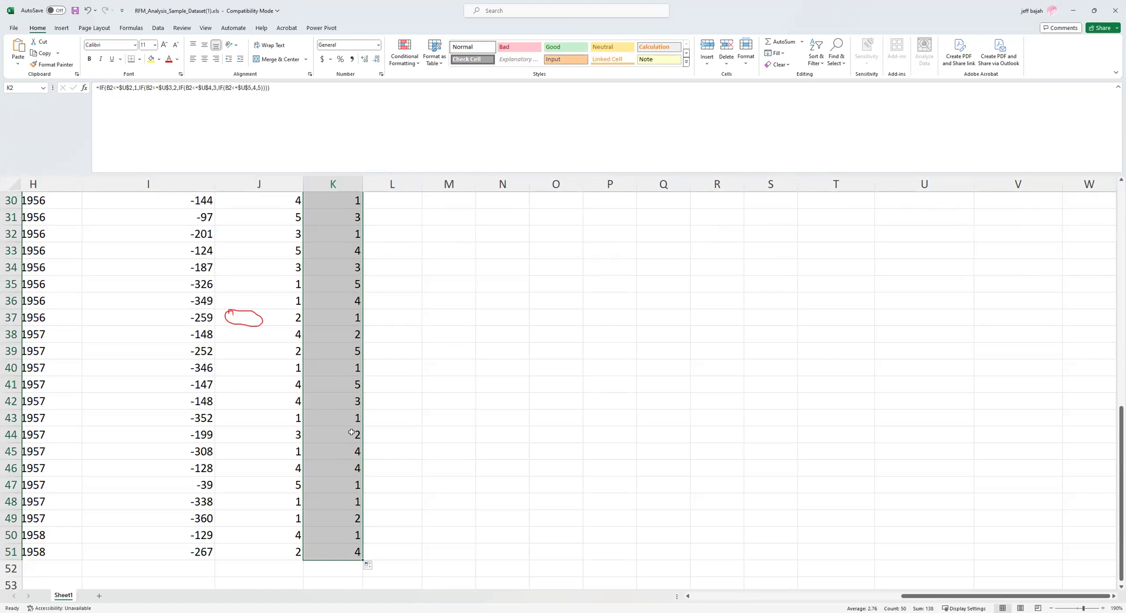
scroll(351, 432, "up", 6)
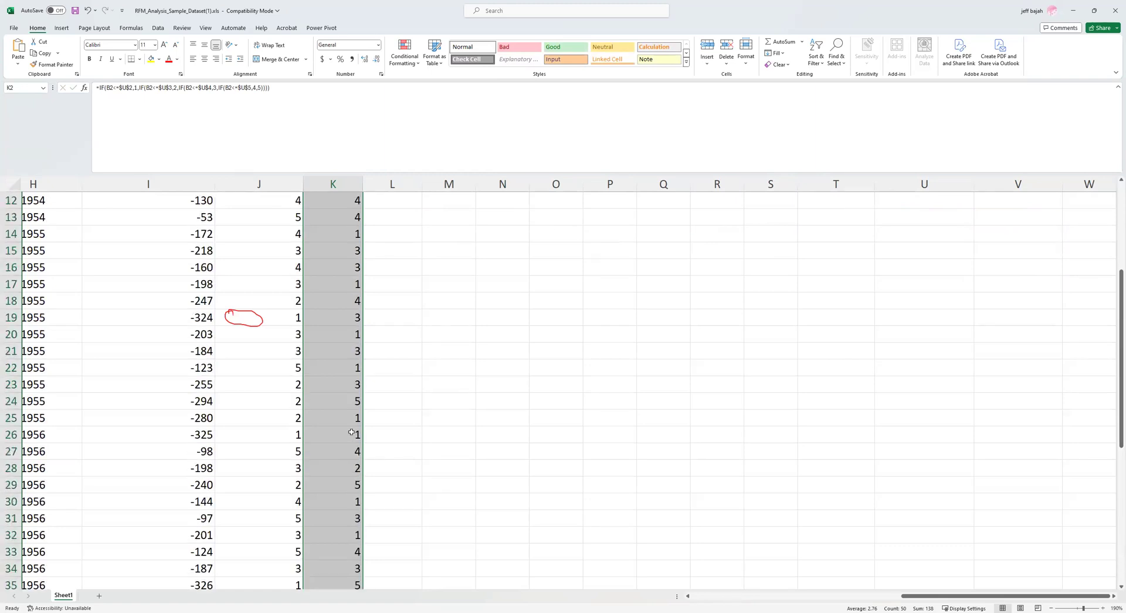
scroll(351, 432, "up", 4)
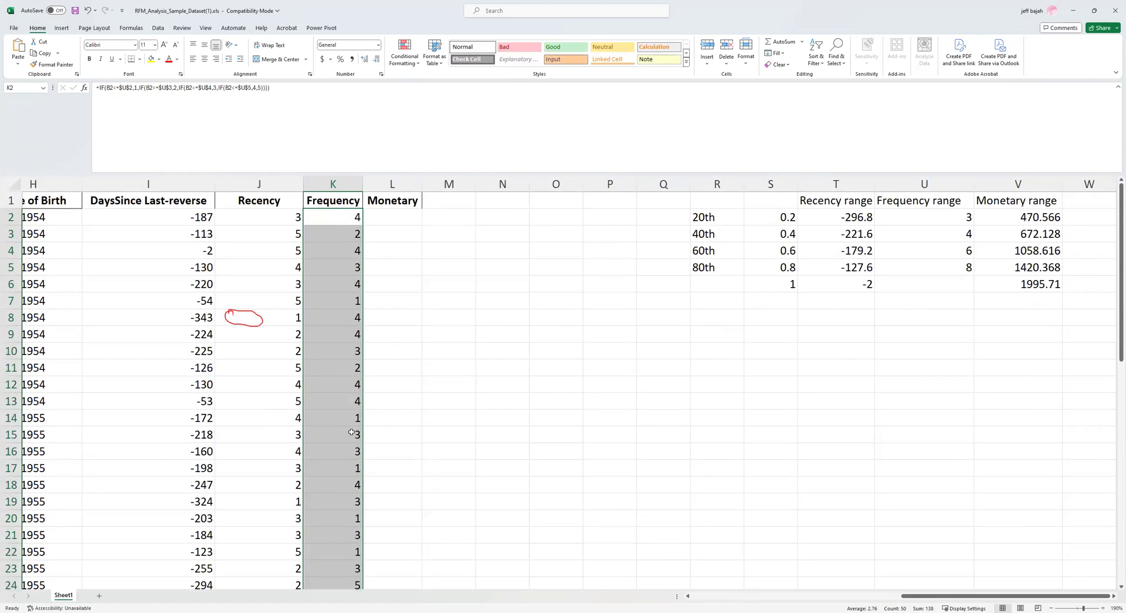
left_click(329, 288)
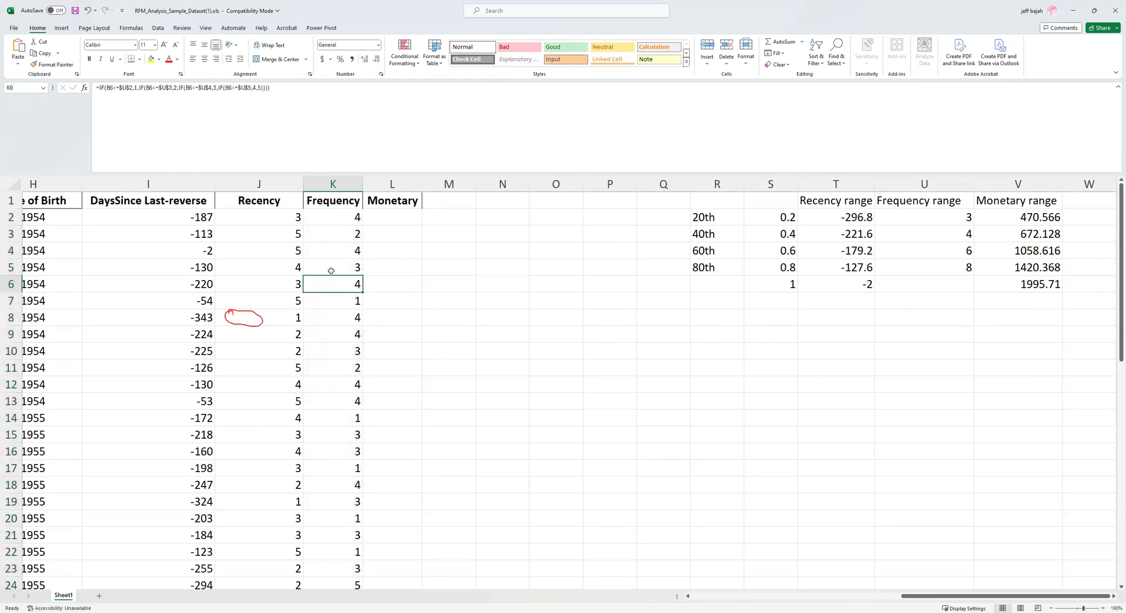
Start the monetary score formula in L2 with an IF that returns 1 when D2<=V2.
left_click(383, 217)
type("=")
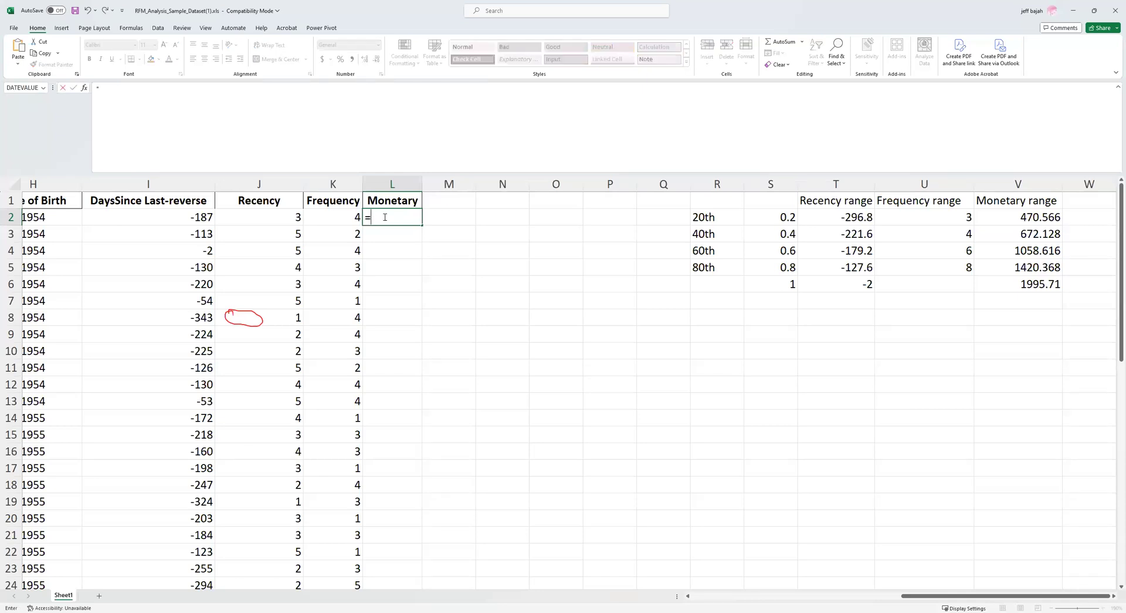
type("IF")
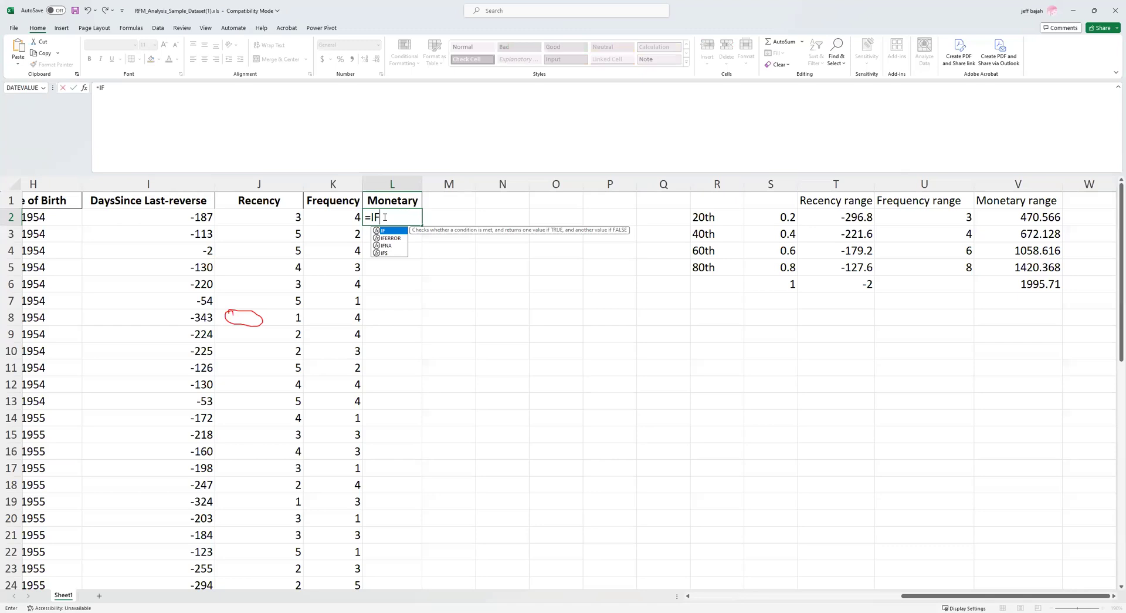
type("(")
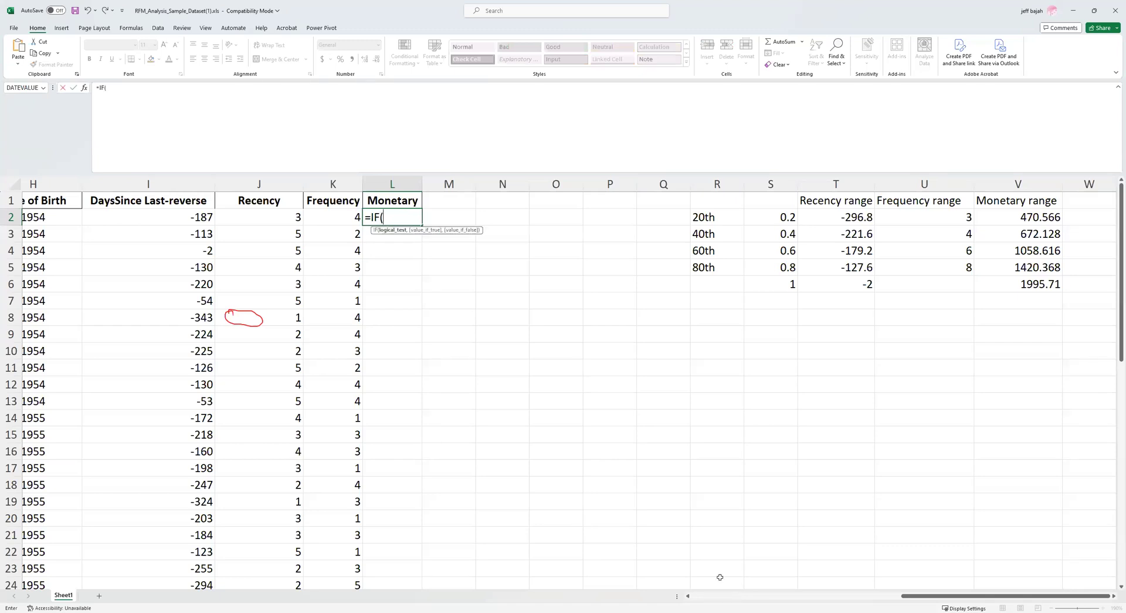
left_click_drag(963, 600, 753, 597)
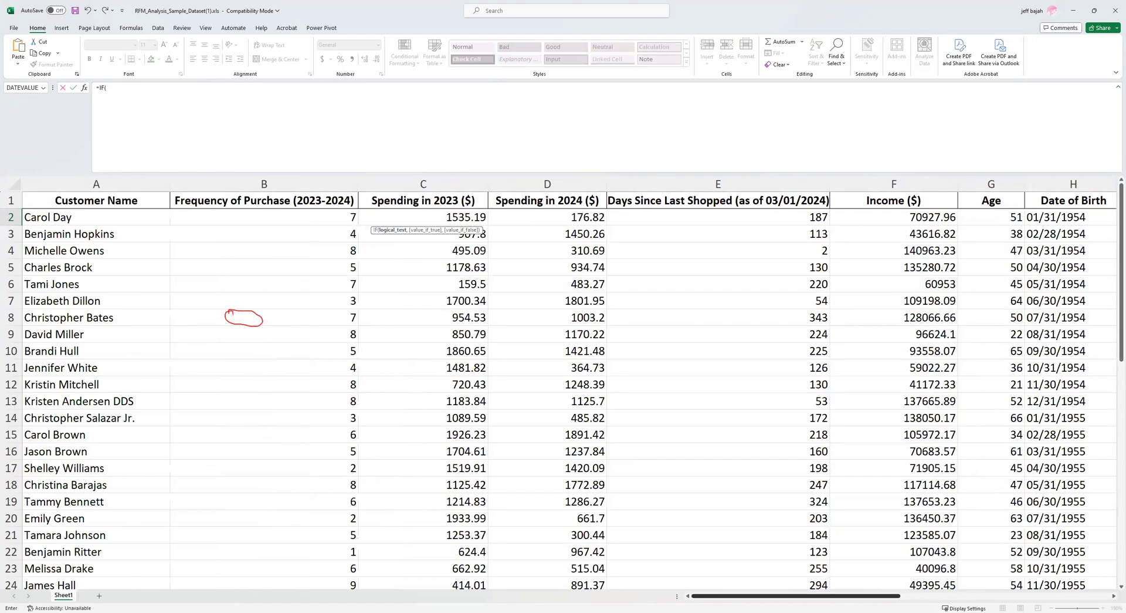
left_click(578, 218)
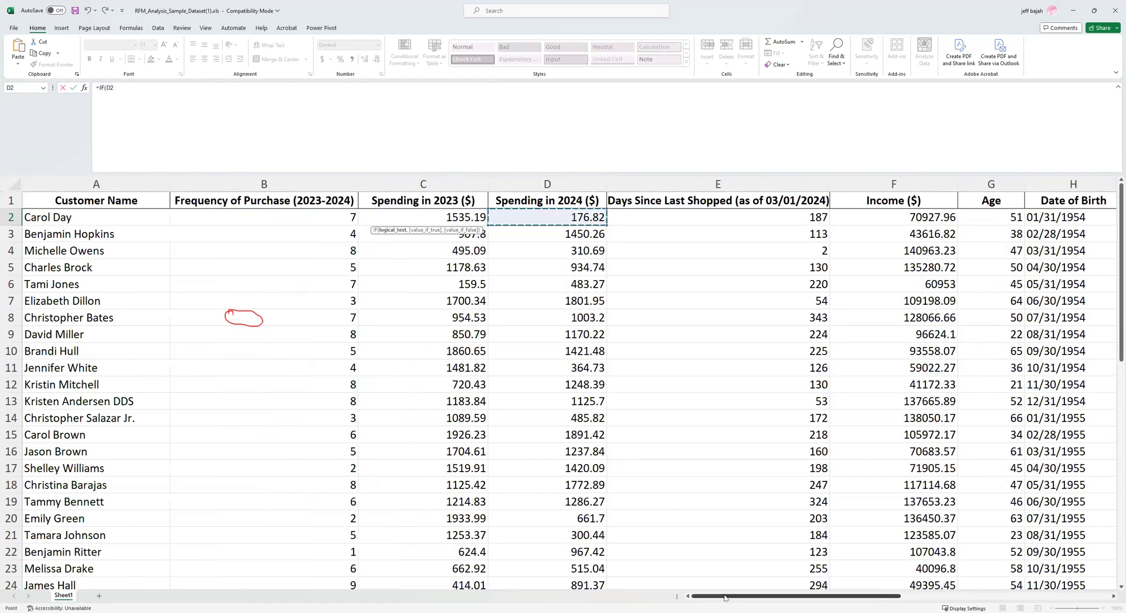
left_click(928, 597)
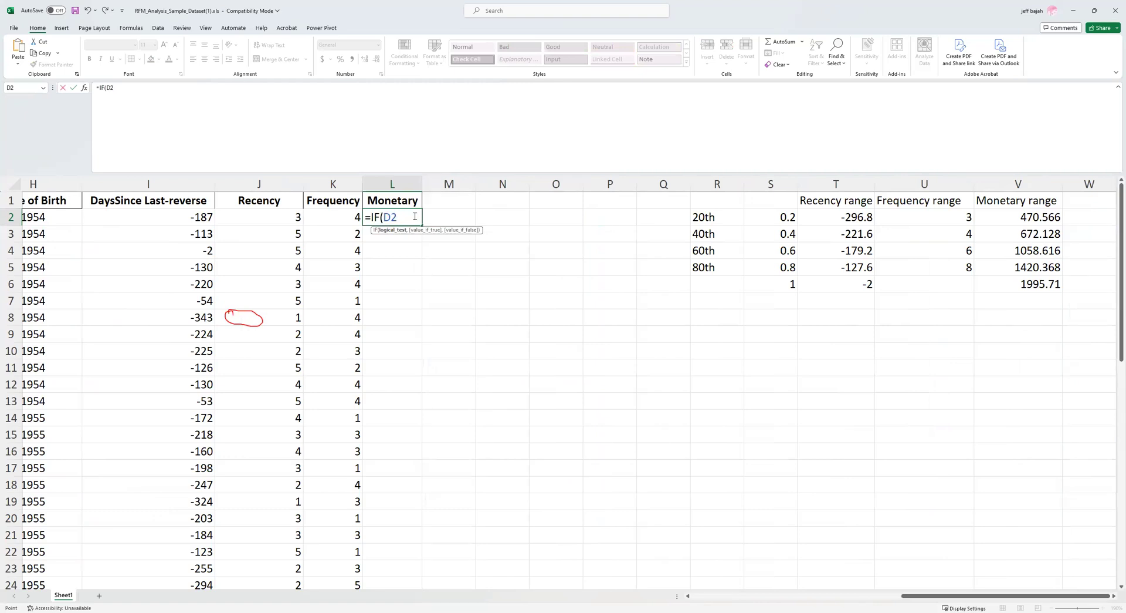
type("<=")
left_click(988, 216)
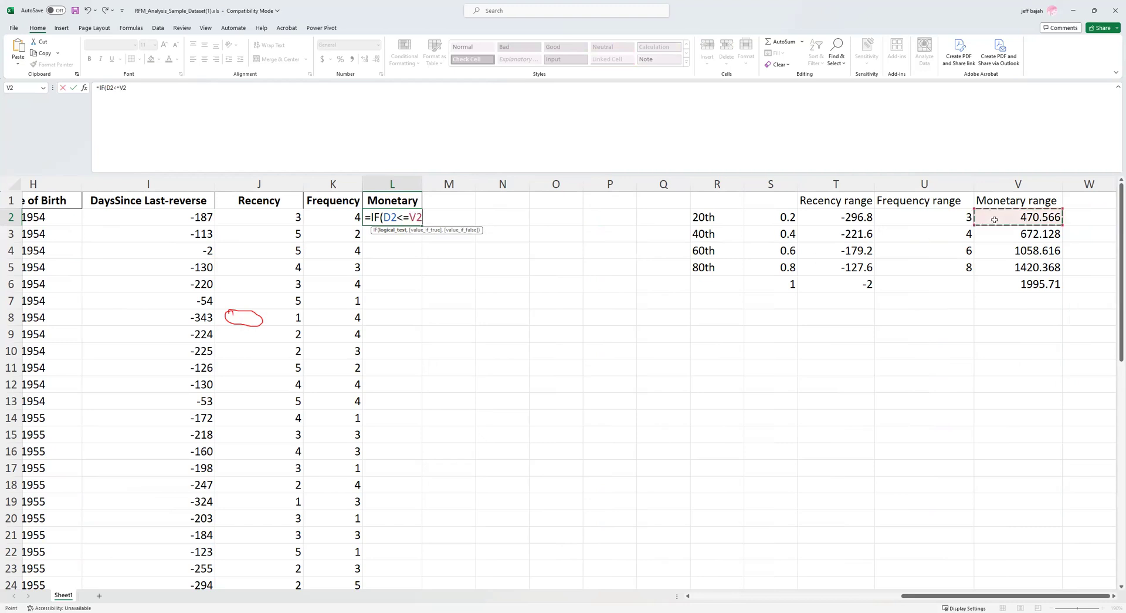
type(",1")
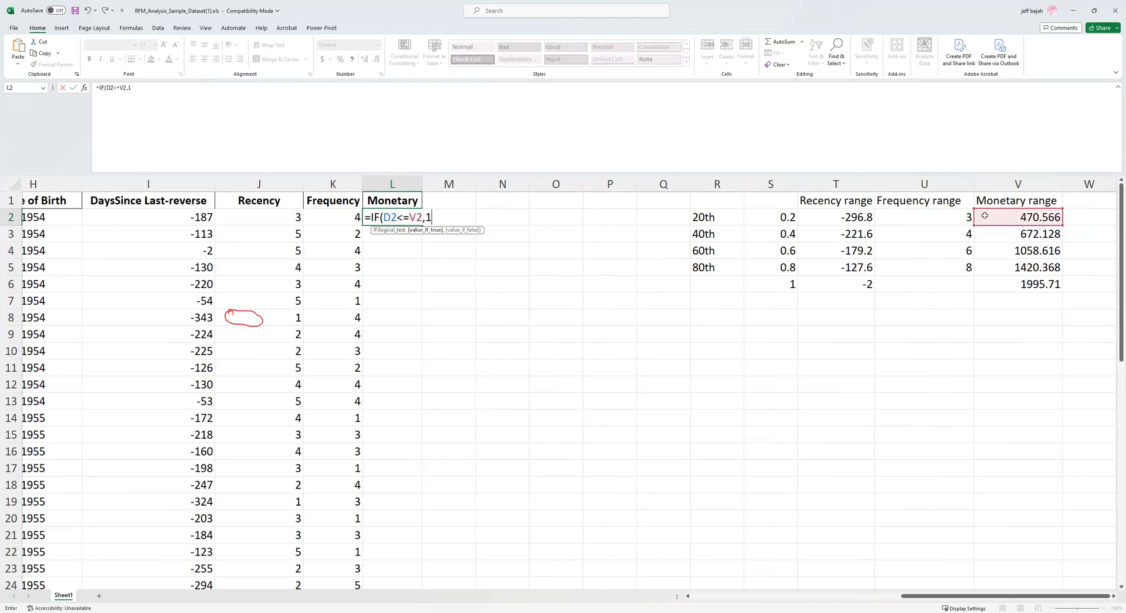
Add nested conditions to L2's formula that return 2 when D2<=V3 and 3 when D2<=V4.
type(",")
type("IF(")
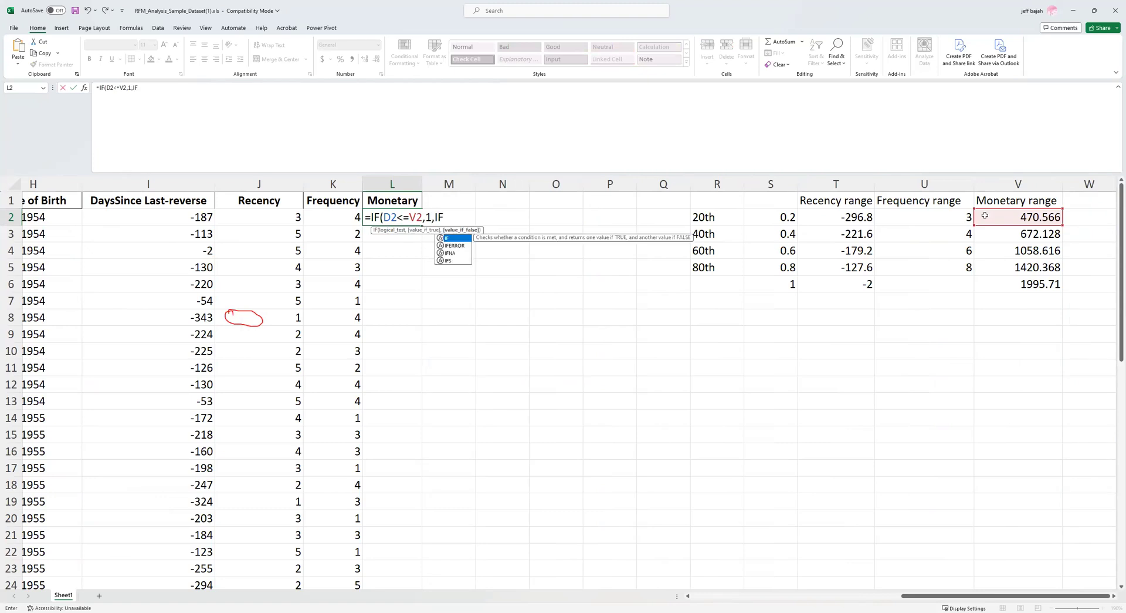
type("D2<=")
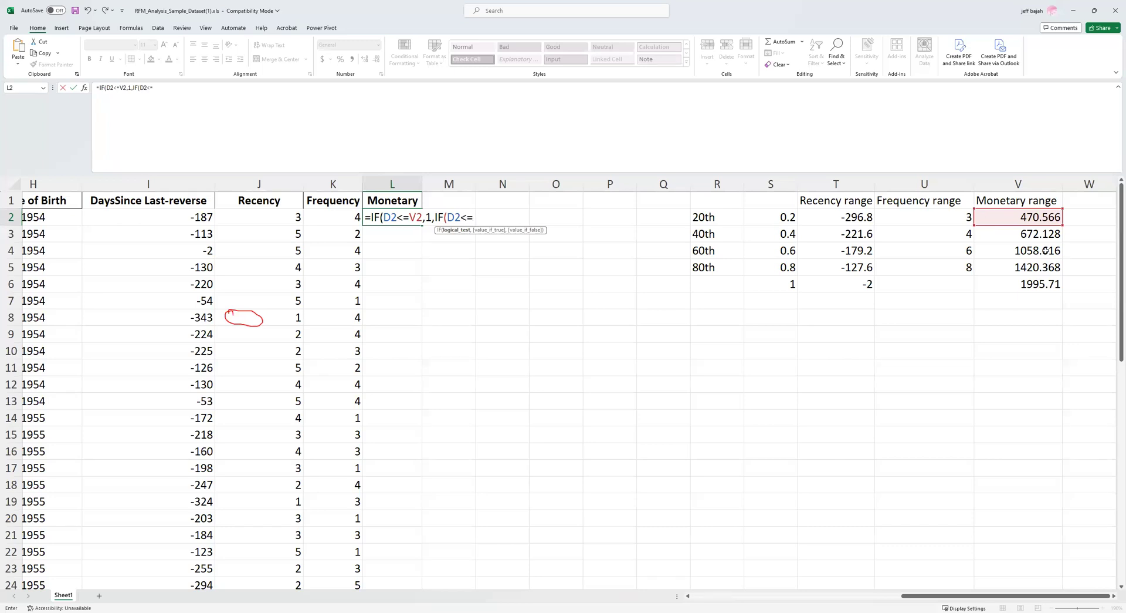
left_click(997, 234)
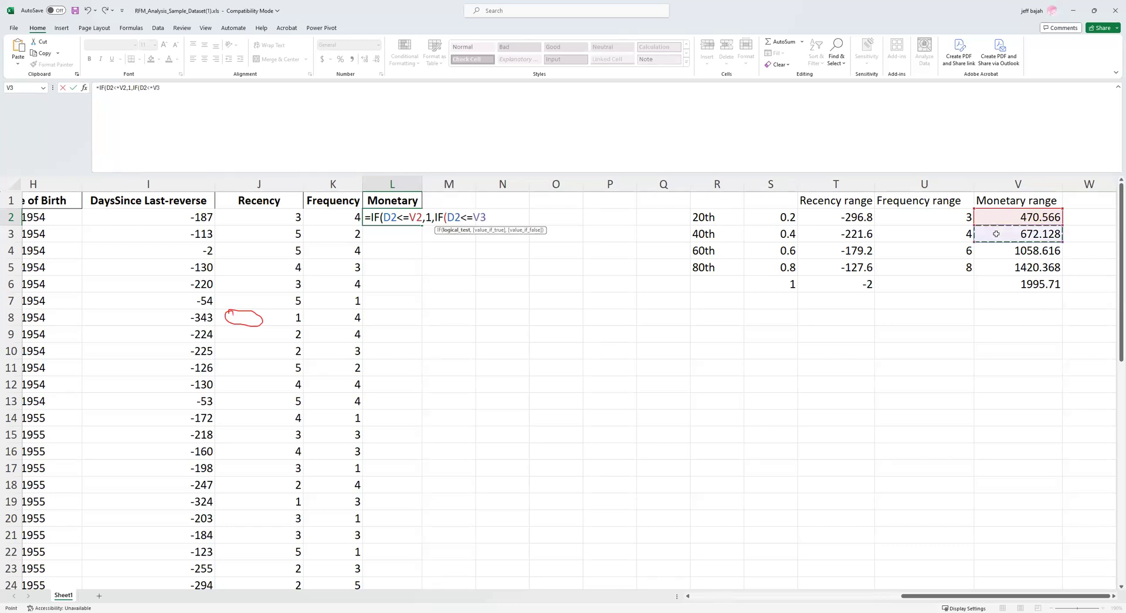
type(",2,IF")
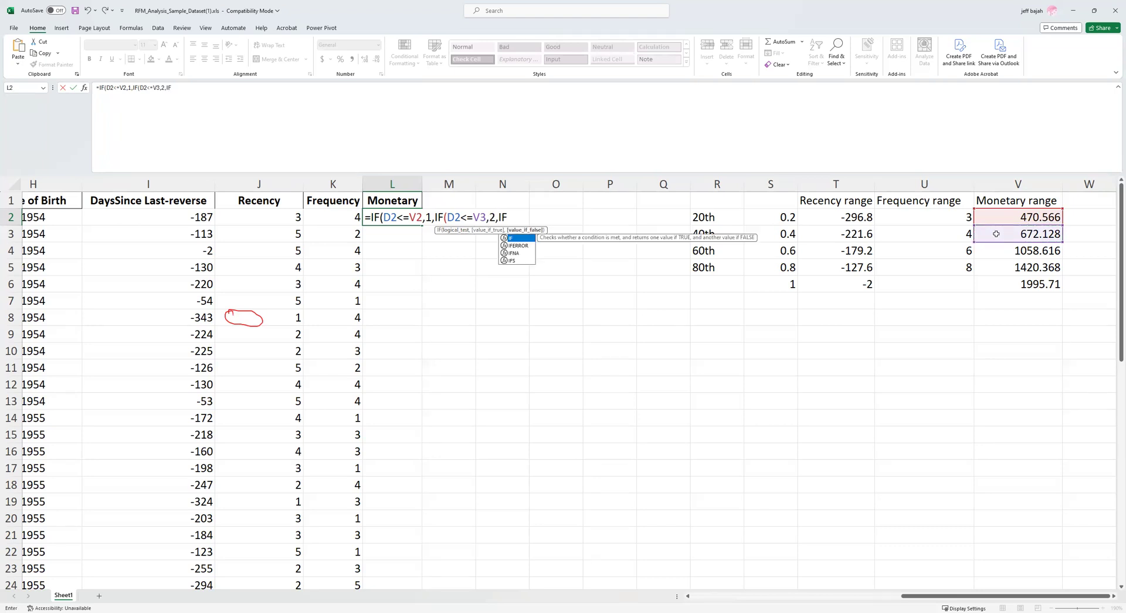
type("(D2<=")
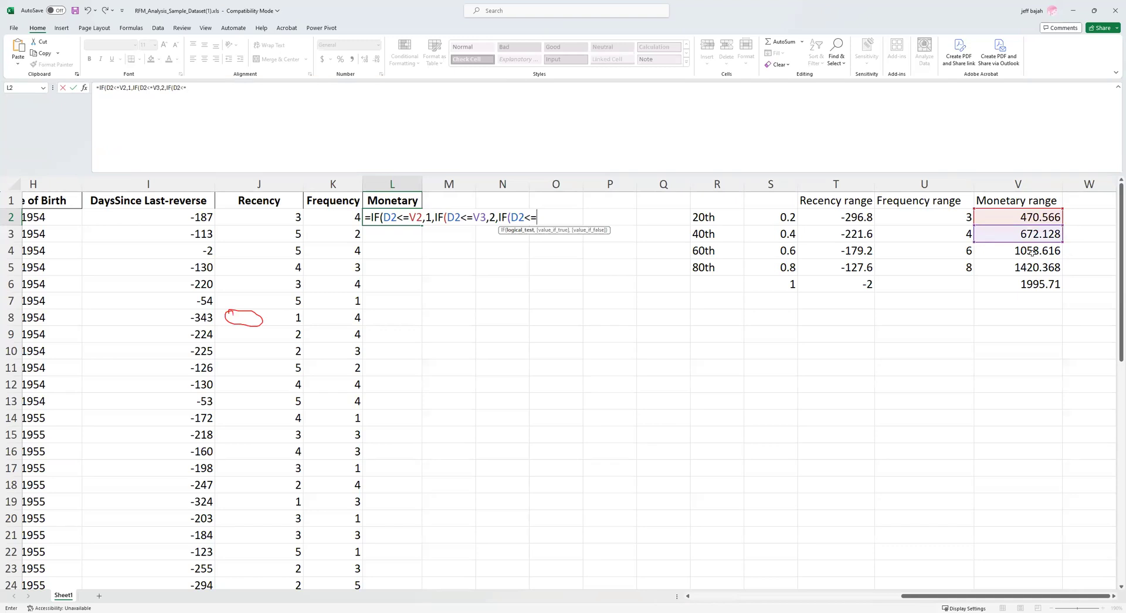
left_click(1031, 253)
type(",3")
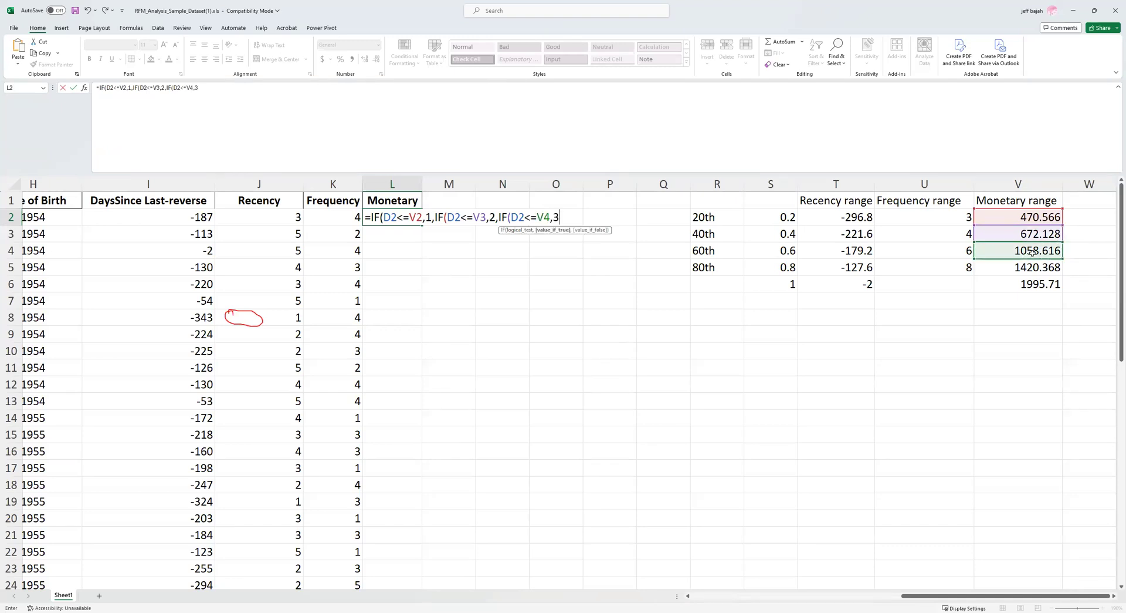
Complete L2's formula with IF(D2<=V5,4,5) and close all four IFs.
type(",IF")
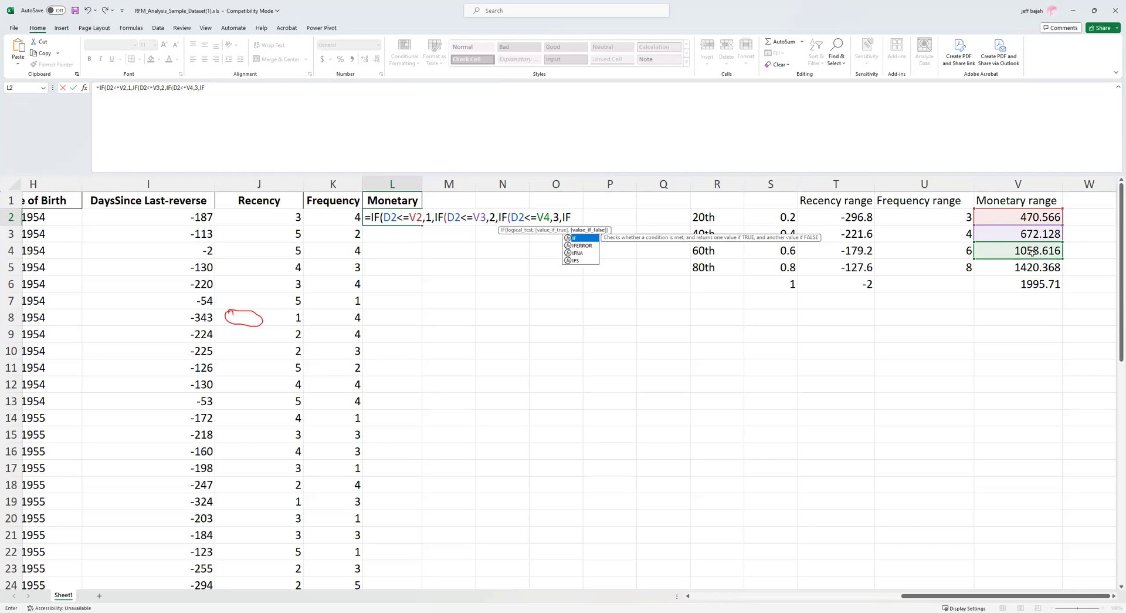
type("(D2<=")
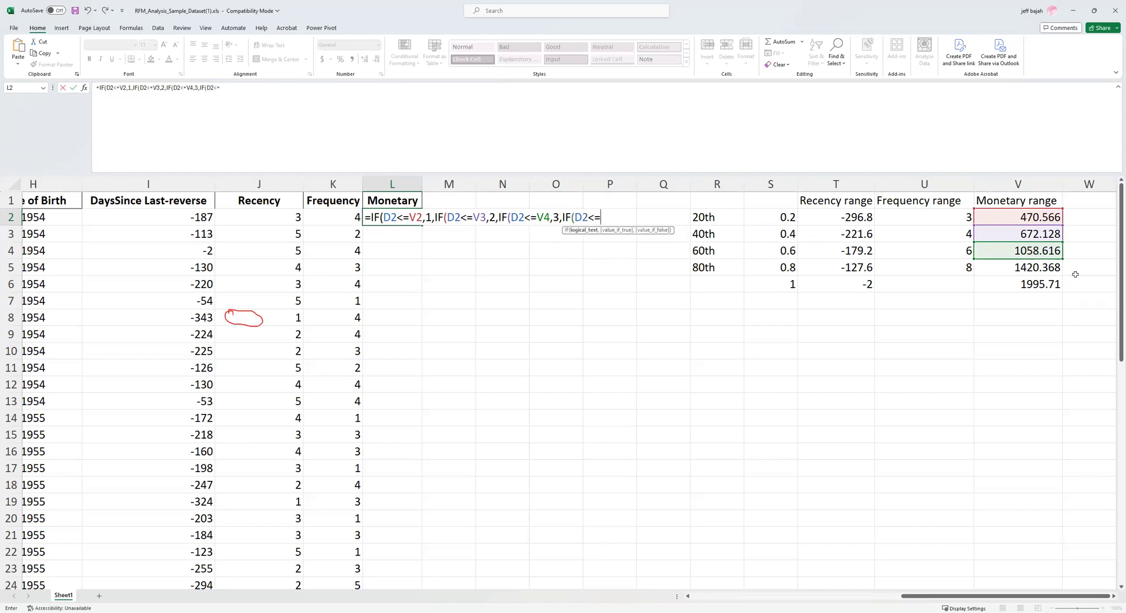
left_click(1024, 267)
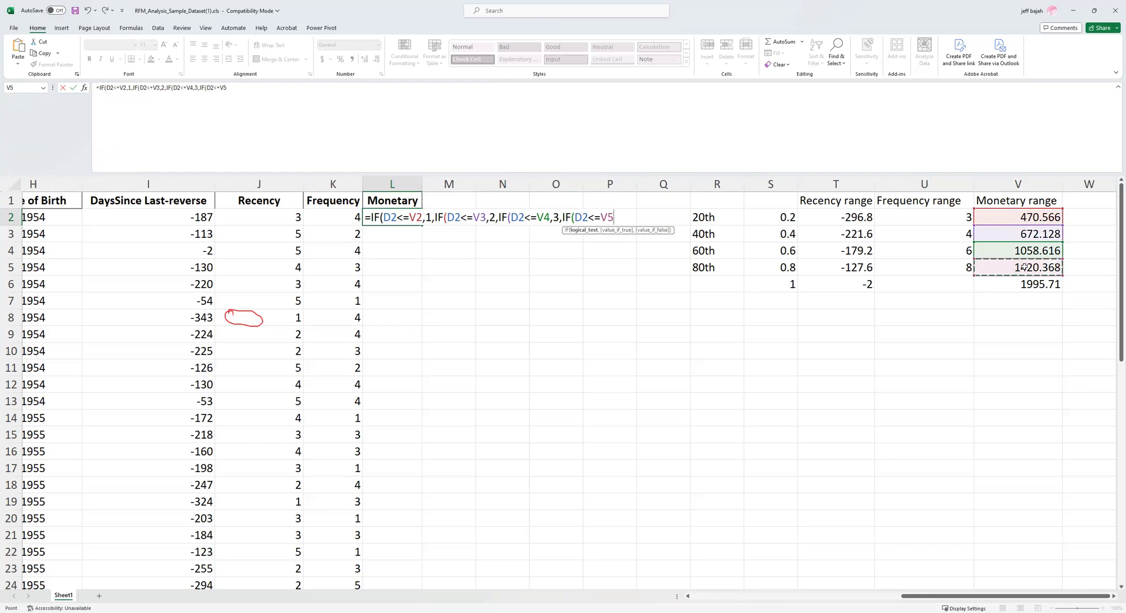
type(",4,5))))")
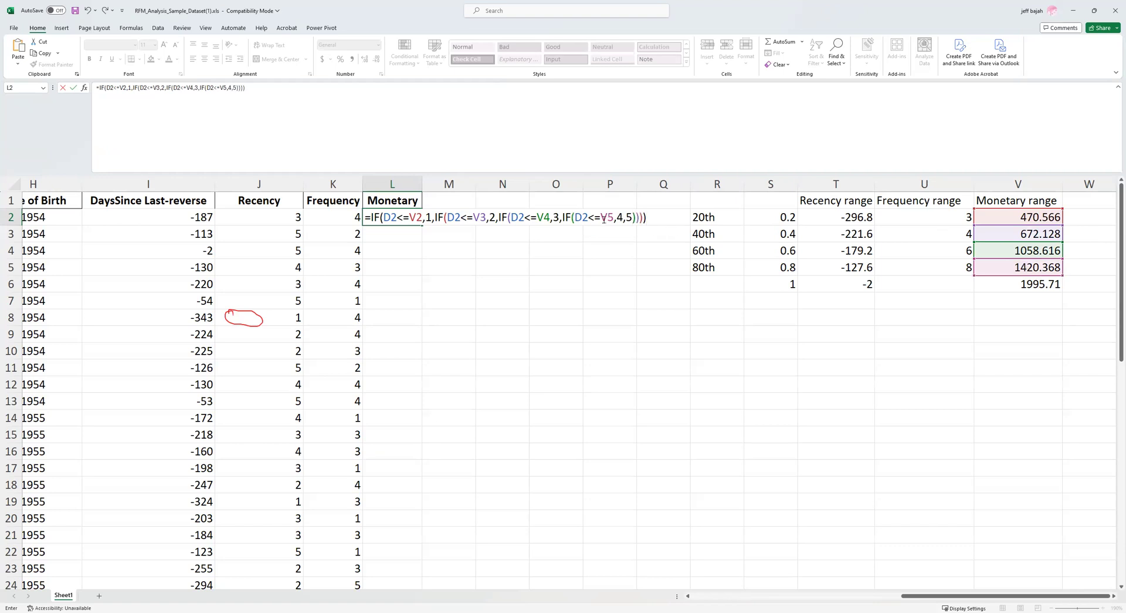
Make the threshold references in L2's formula absolute as $V$2, $V$3, $V$4 and $V$5, and enter it.
left_click(602, 217)
key("F4")
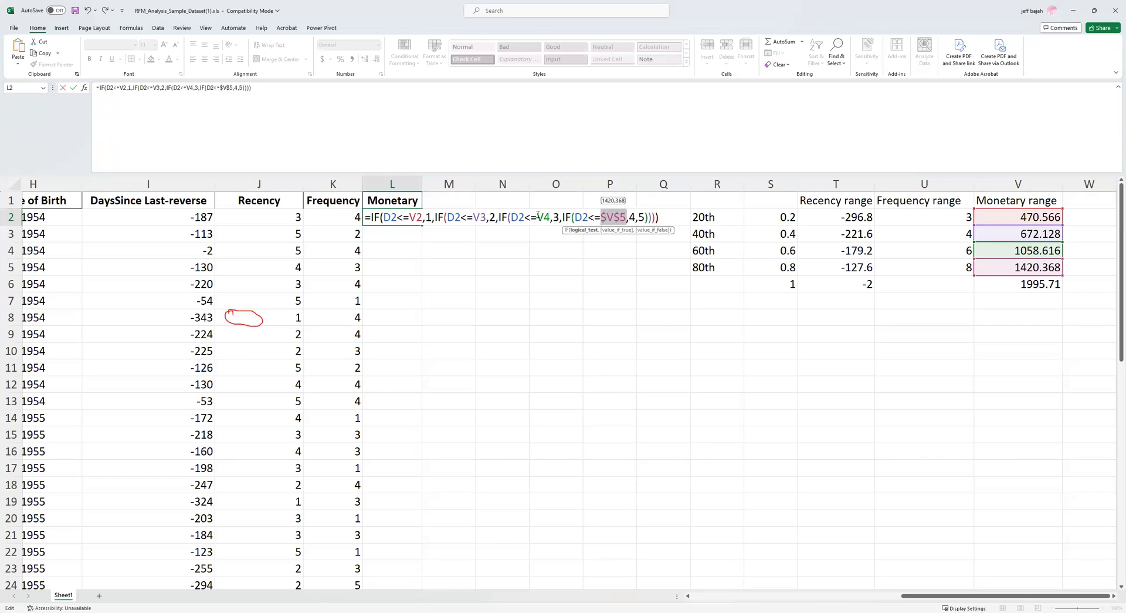
key("F4")
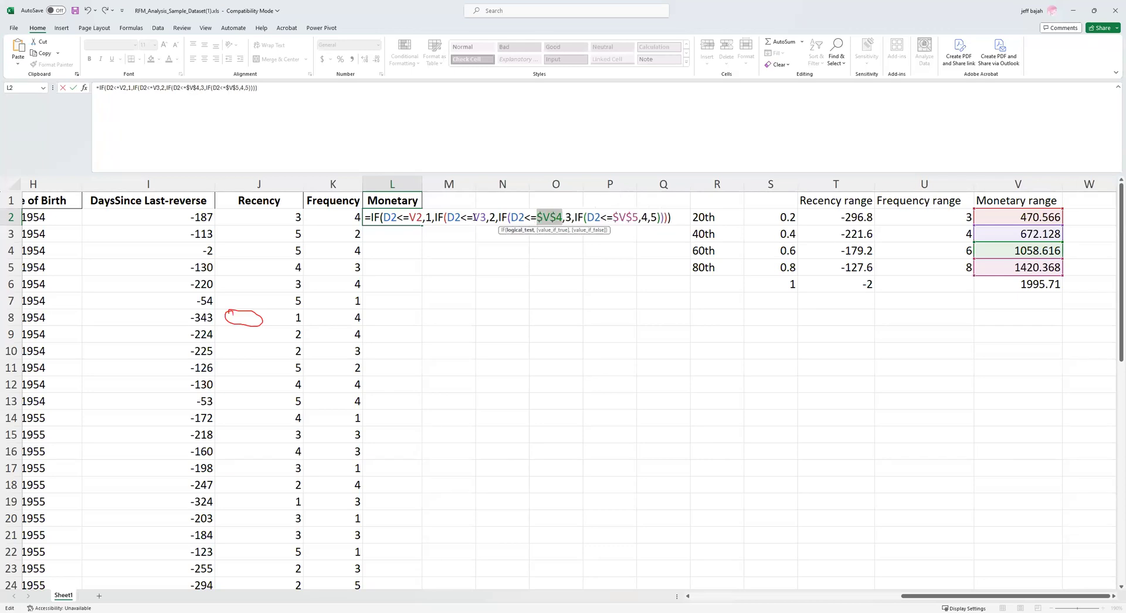
key("F4")
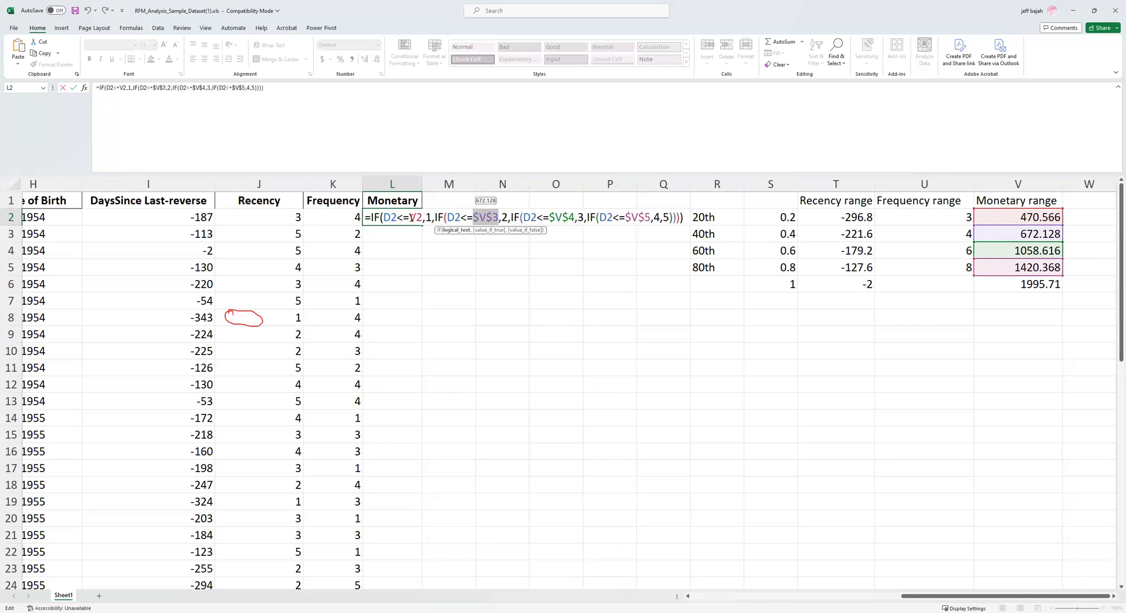
left_click(412, 217)
key("F4")
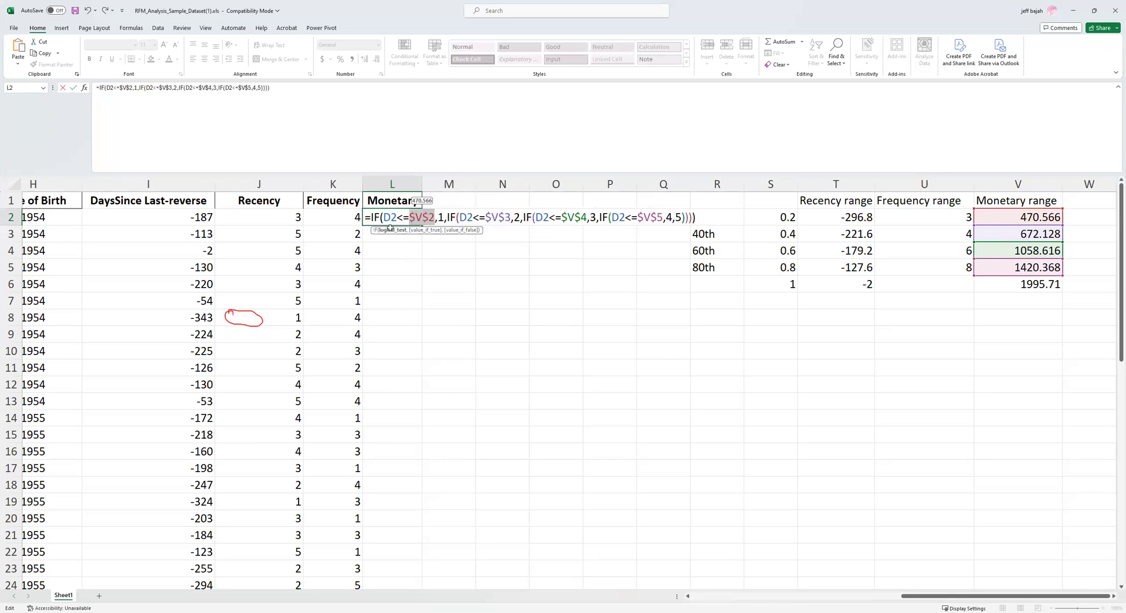
key("Return")
Fill the monetary score formula from L2 down through L51.
left_click(416, 221)
left_click_drag(423, 226, 398, 554)
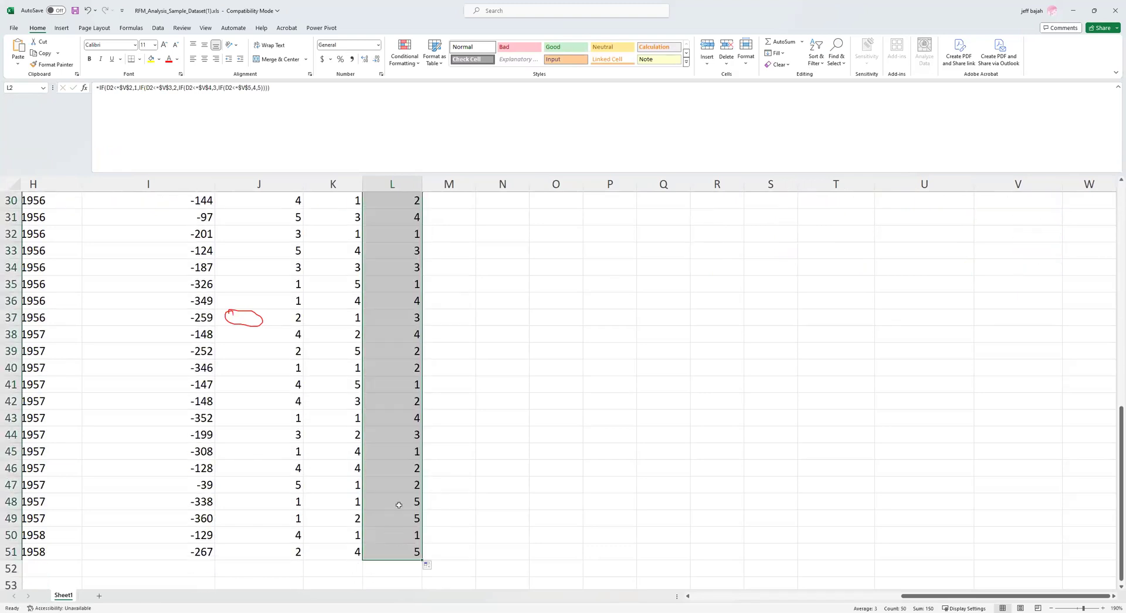
scroll(390, 414, "up", 10)
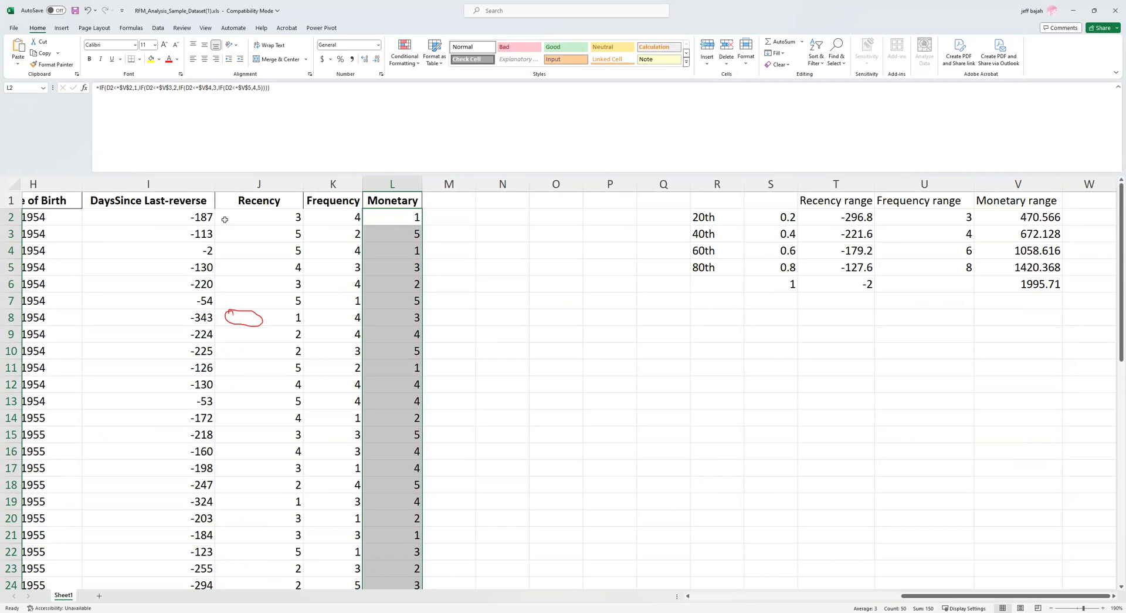
Review the scores in the Recency, Frequency and Monetary columns J to L, together and one column at a time.
left_click(243, 201)
left_click_drag(359, 207, 405, 568)
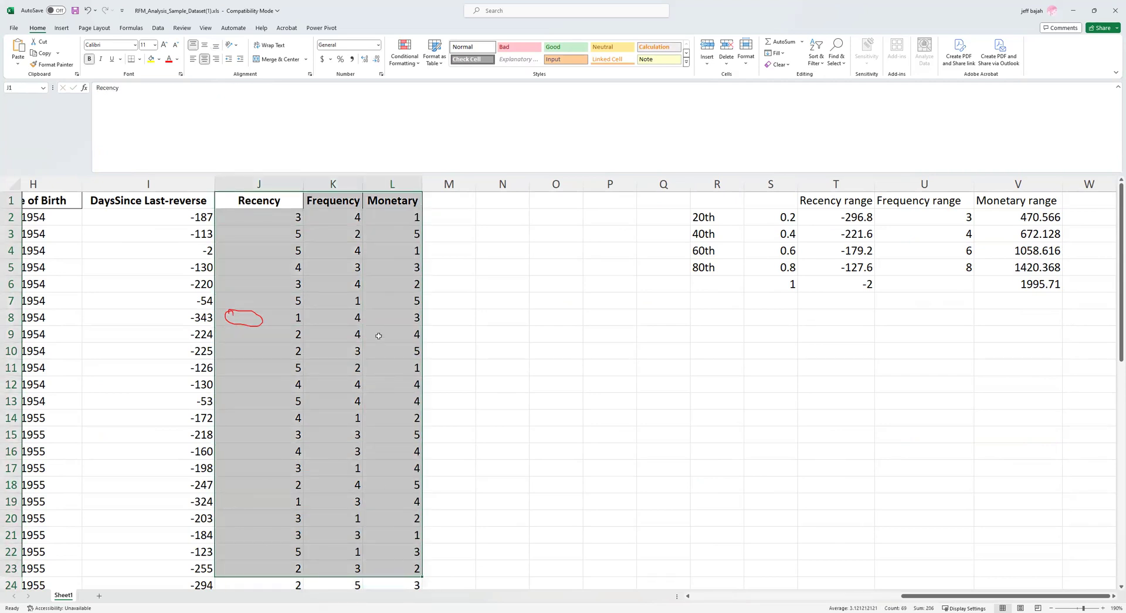
left_click(298, 284)
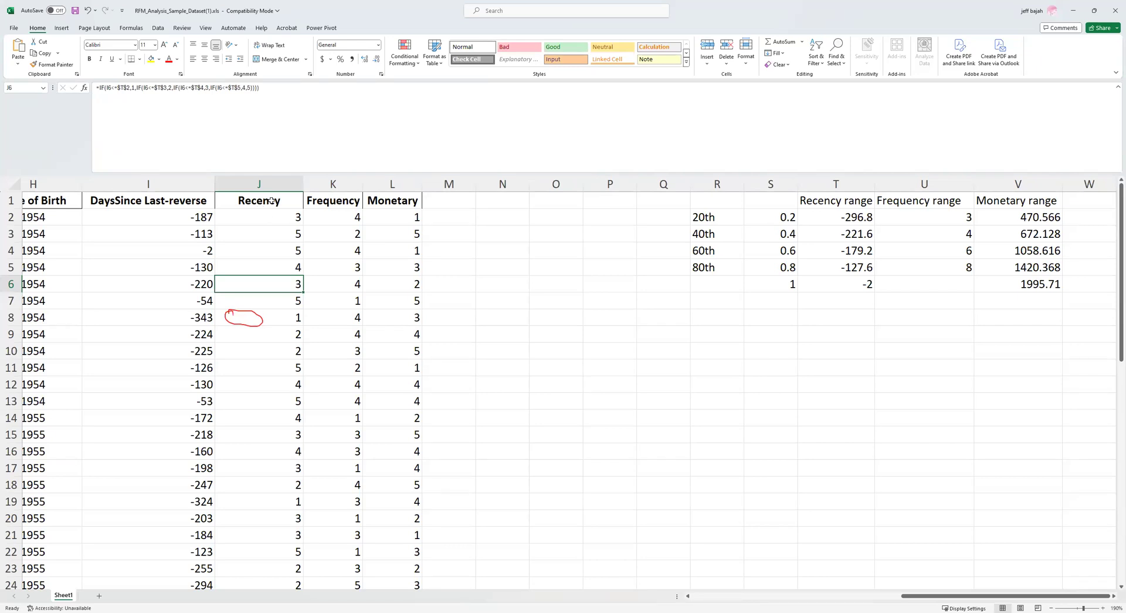
left_click_drag(271, 200, 279, 255)
left_click(283, 283)
left_click_drag(278, 204, 272, 573)
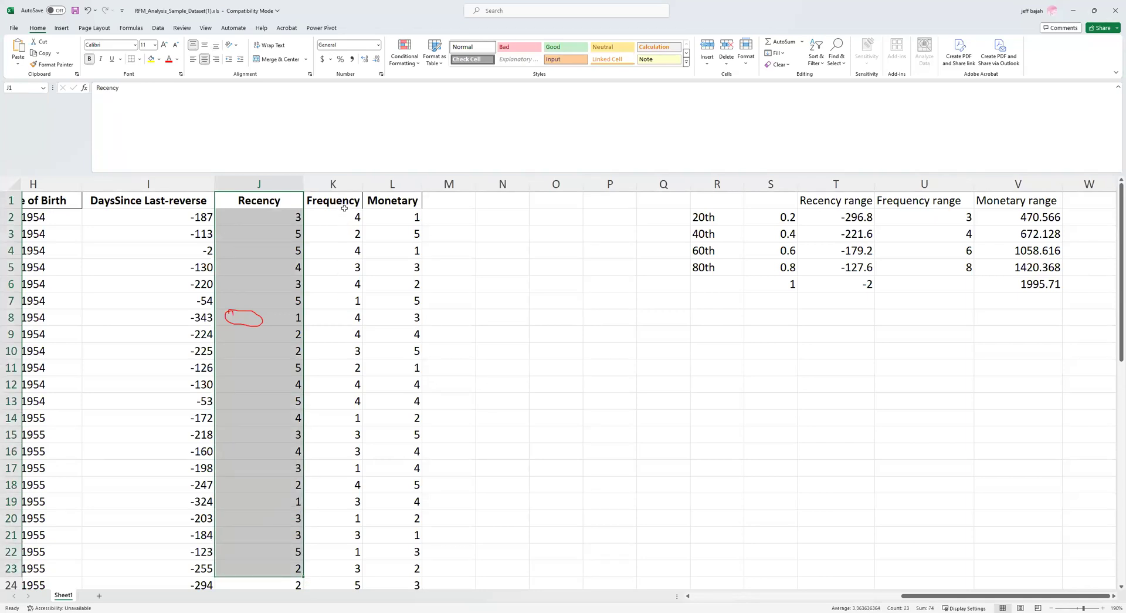
left_click_drag(345, 203, 345, 543)
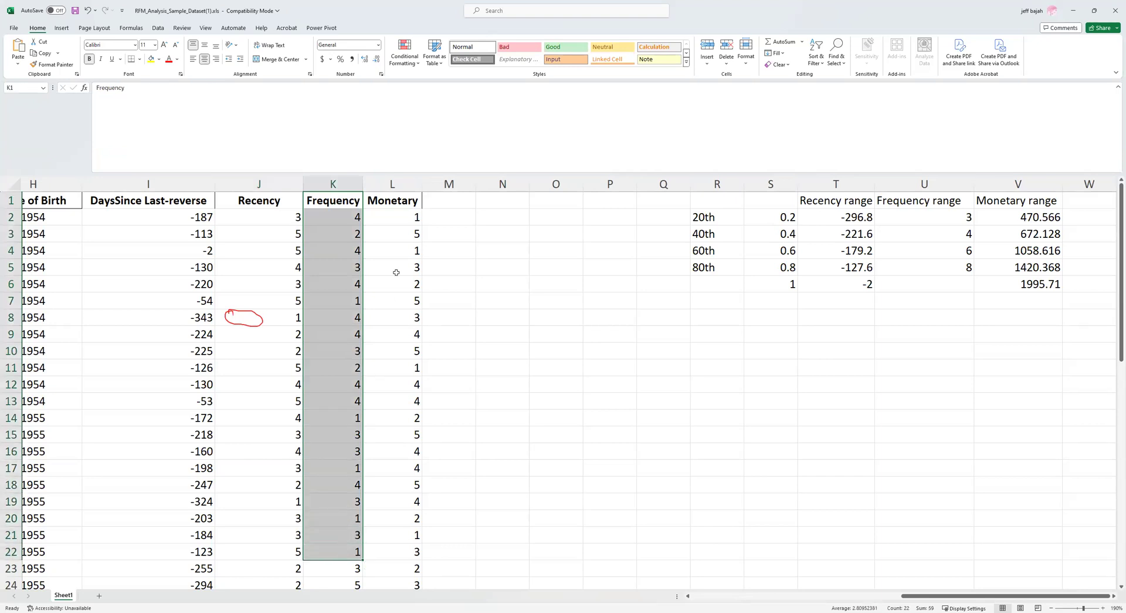
left_click(403, 200)
left_click_drag(403, 212, 405, 539)
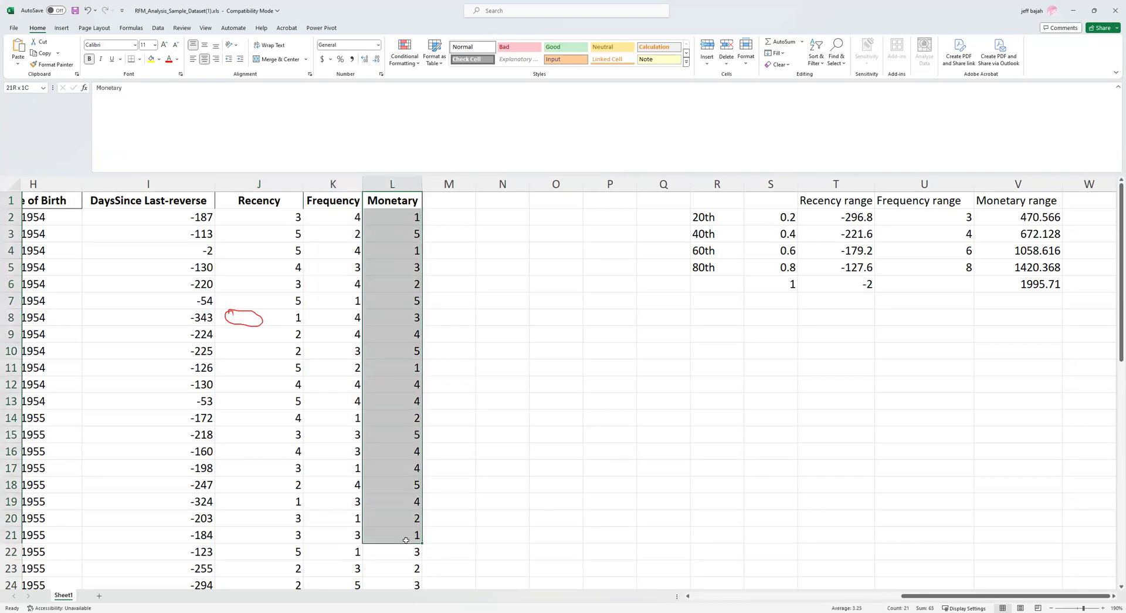
left_click(380, 290)
left_click(333, 264)
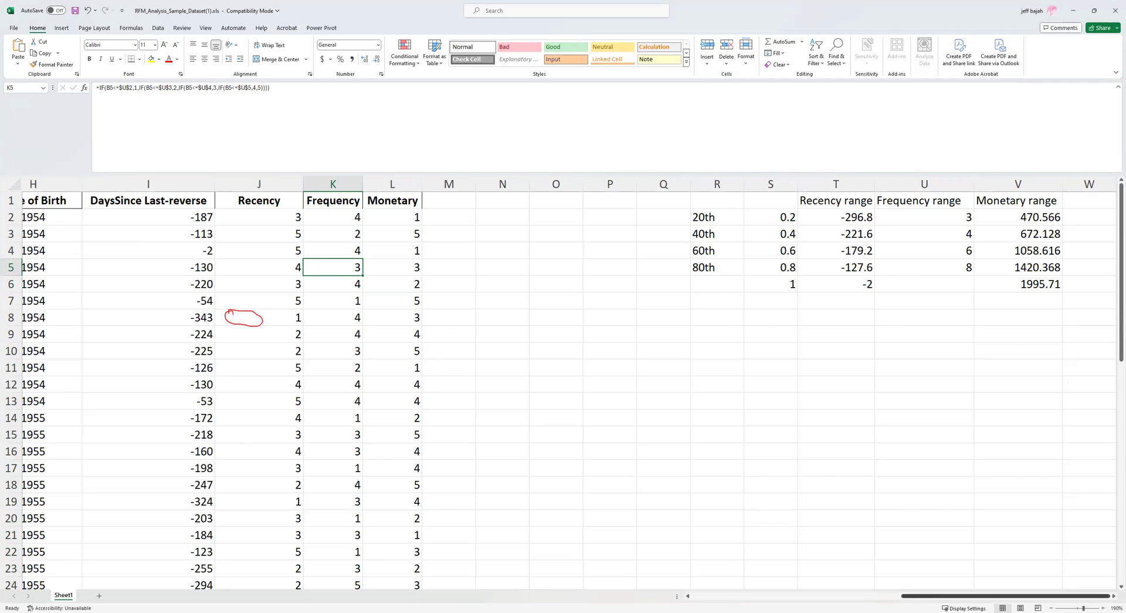
Examine the first customer's source data in row 2 and the matching recency, frequency and monetary scores in J2:L2.
left_click_drag(1076, 595, 865, 596)
key("ctrl+Home")
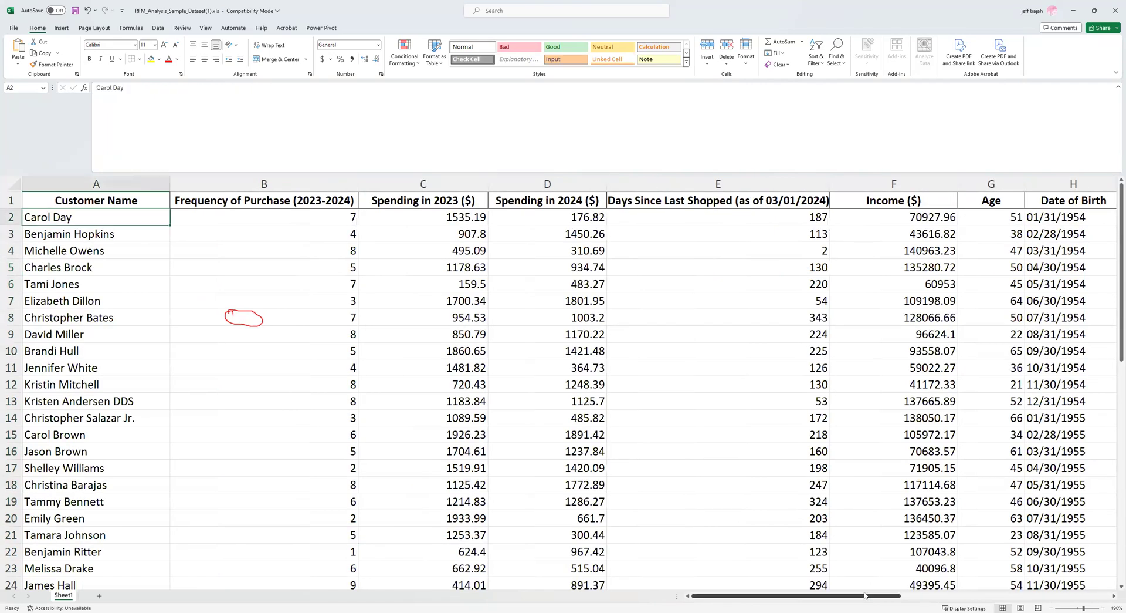
left_click_drag(860, 598, 1069, 596)
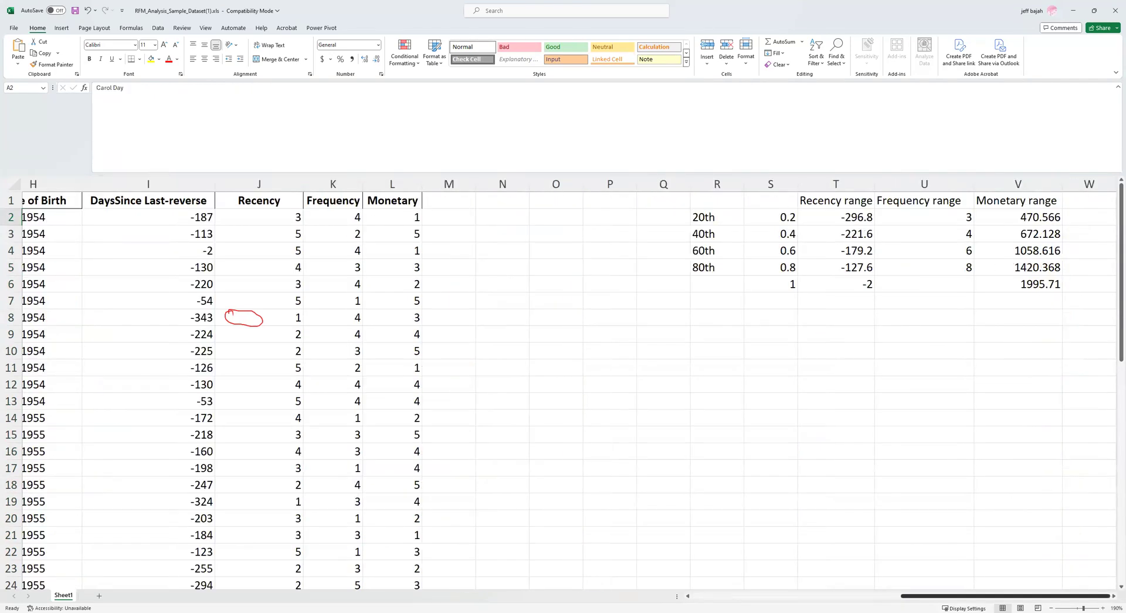
left_click(275, 220)
left_click(335, 218)
left_click(412, 217)
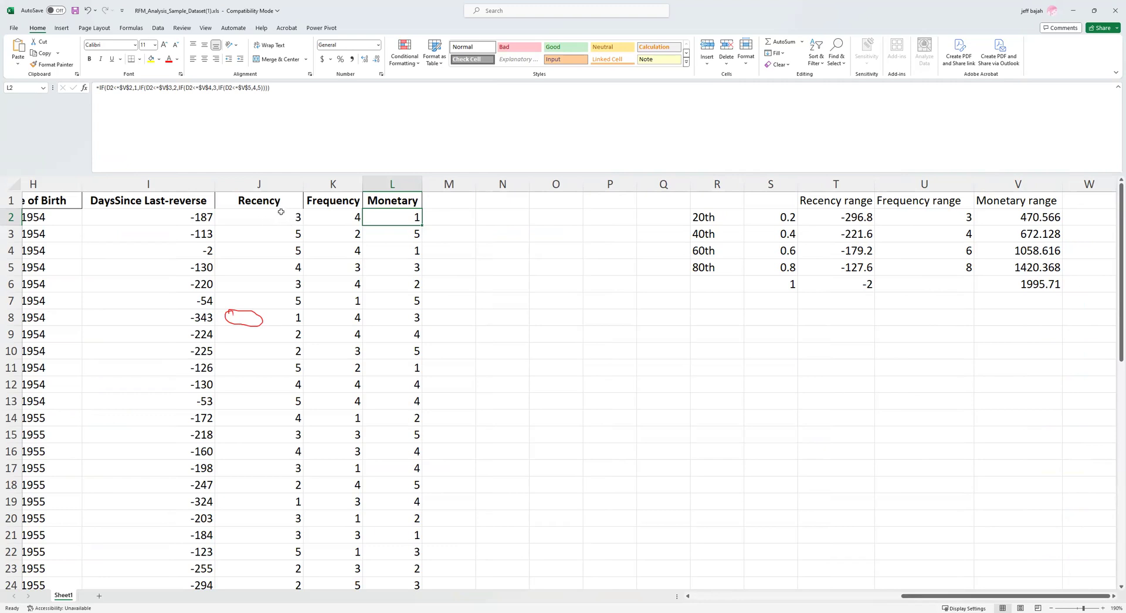
left_click_drag(275, 219, 379, 228)
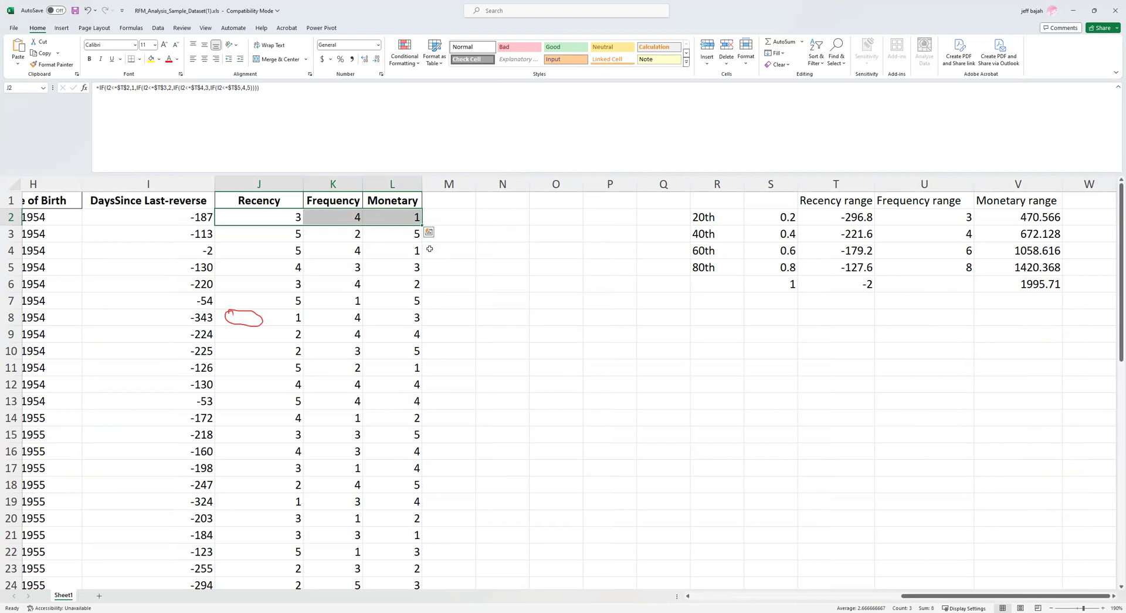
Enter the column header RFM in cell M1, beside the Monetary column.
left_click(456, 197)
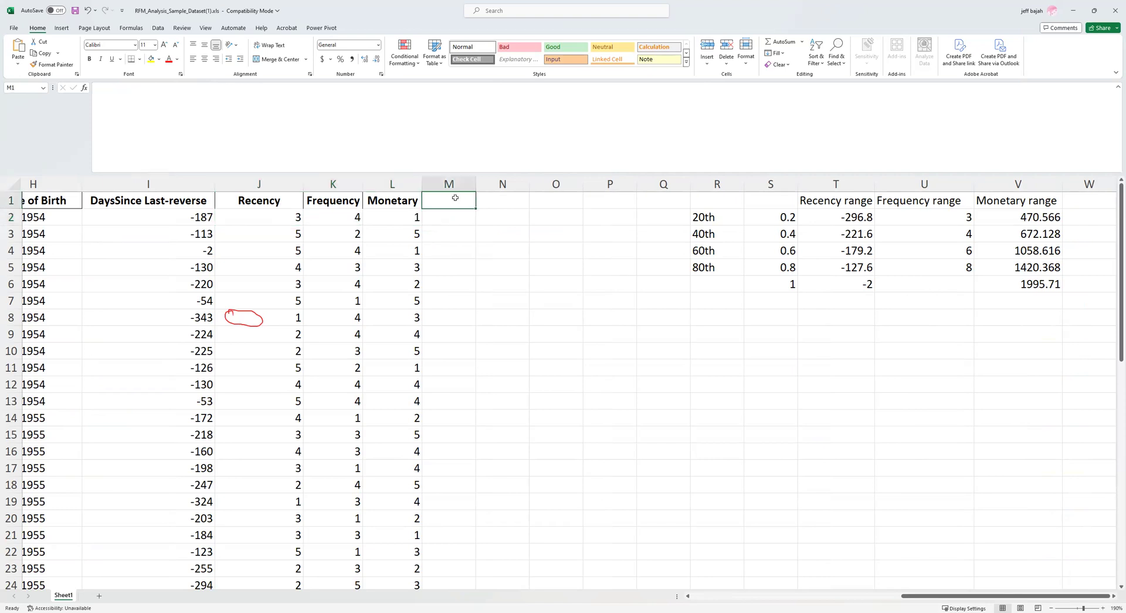
type("rfm")
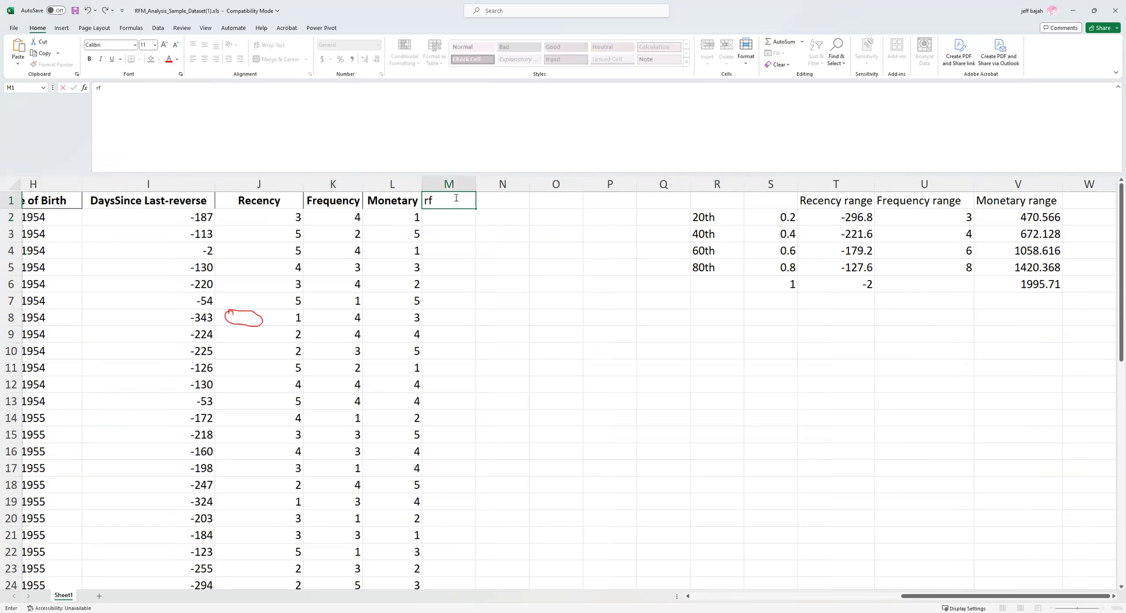
key("BackSpace")
key("BackSpace")
key("BackSpace")
type("RFM")
left_click(449, 245)
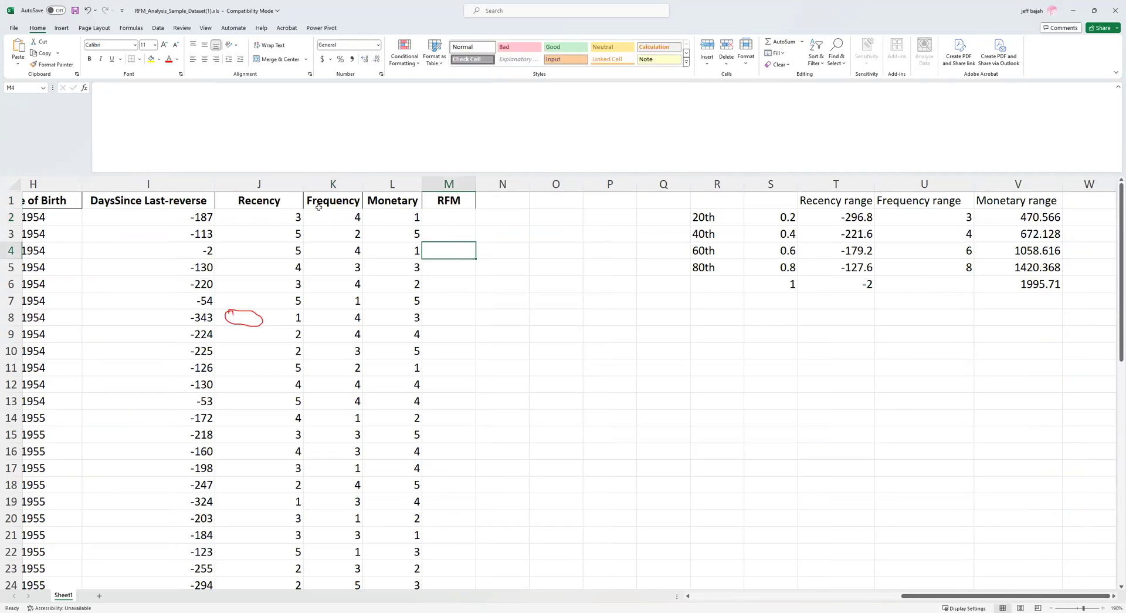
Try to combine the three scores in M2 by passing the range to CONCATENATE: =CONCATENATE(J2:L2).
left_click_drag(252, 217, 393, 451)
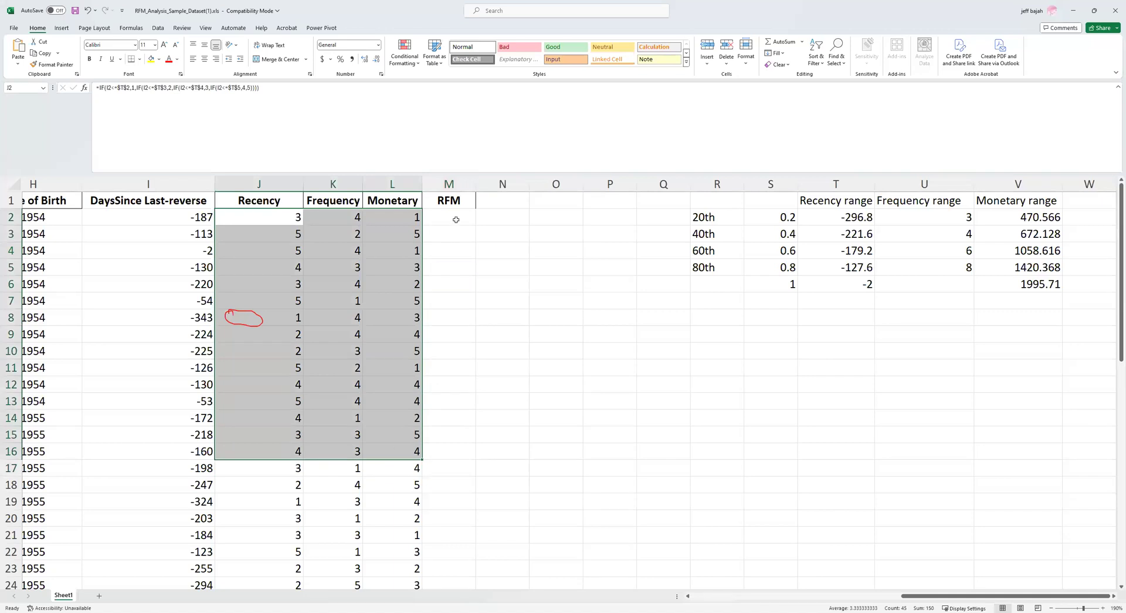
left_click(456, 219)
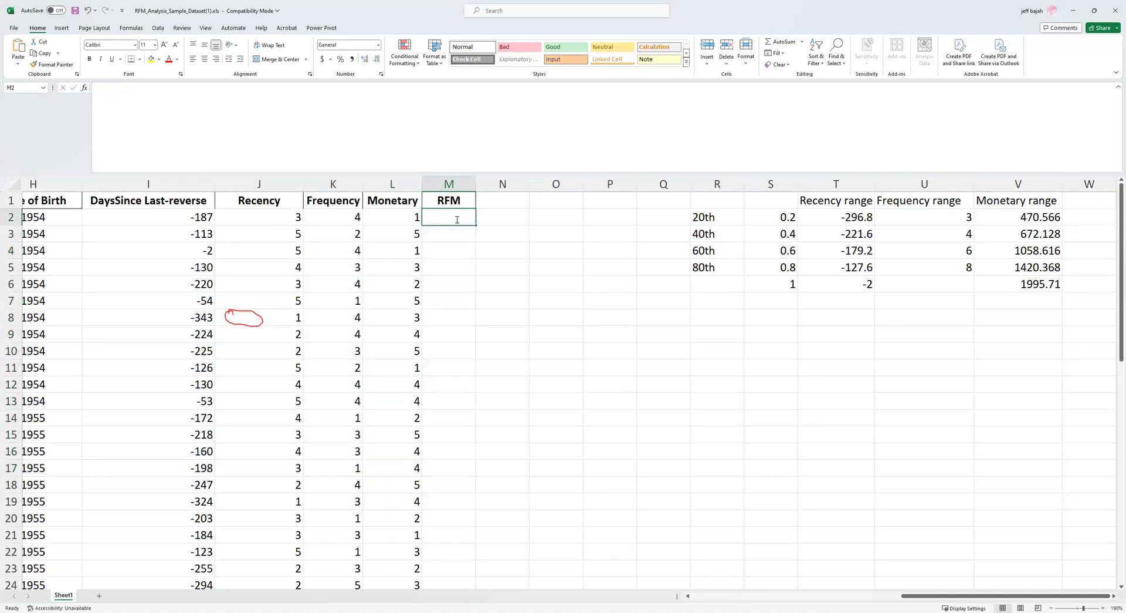
type("=CON")
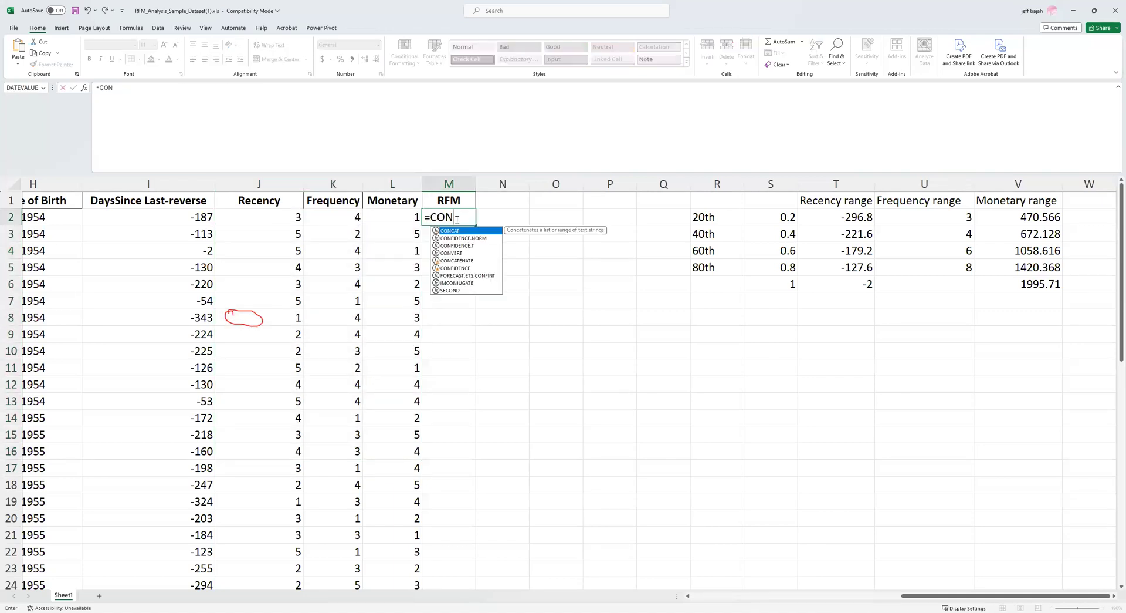
double_click(457, 261)
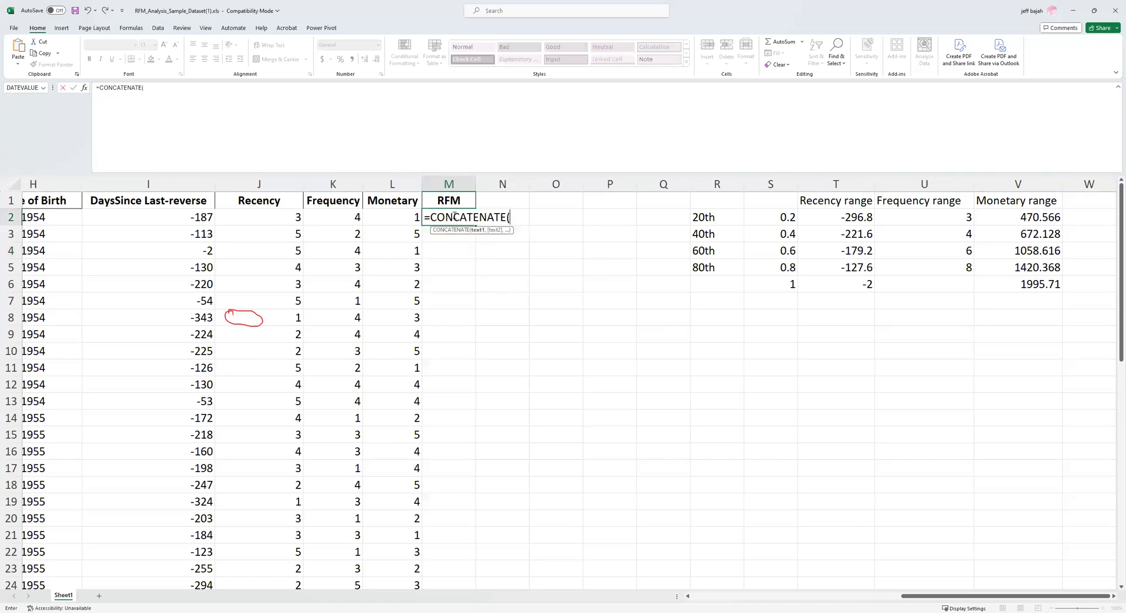
left_click_drag(263, 212, 386, 211)
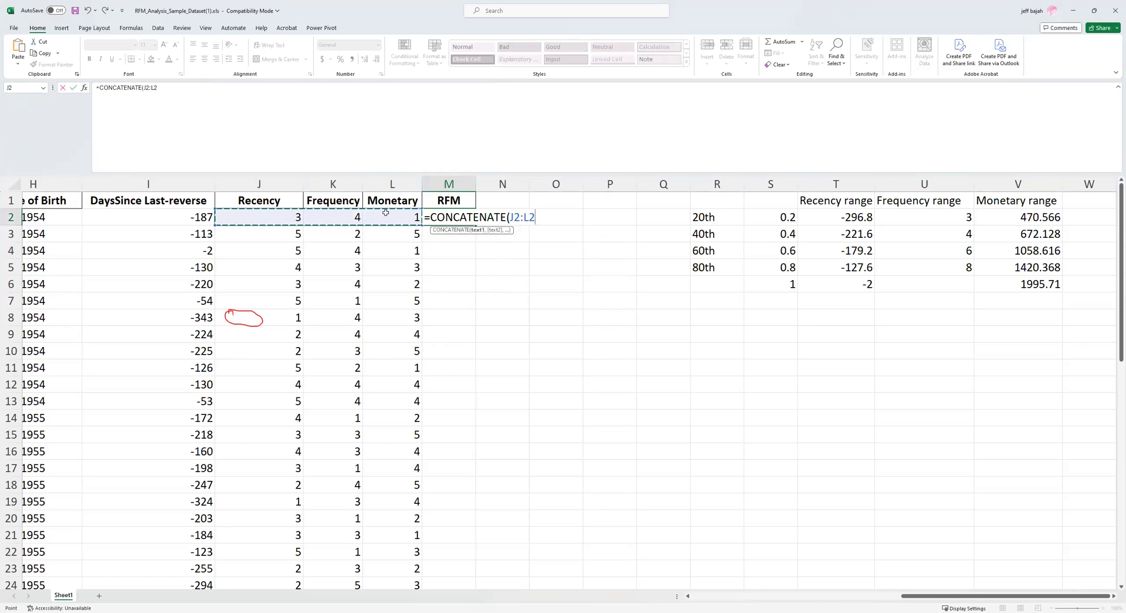
type(")")
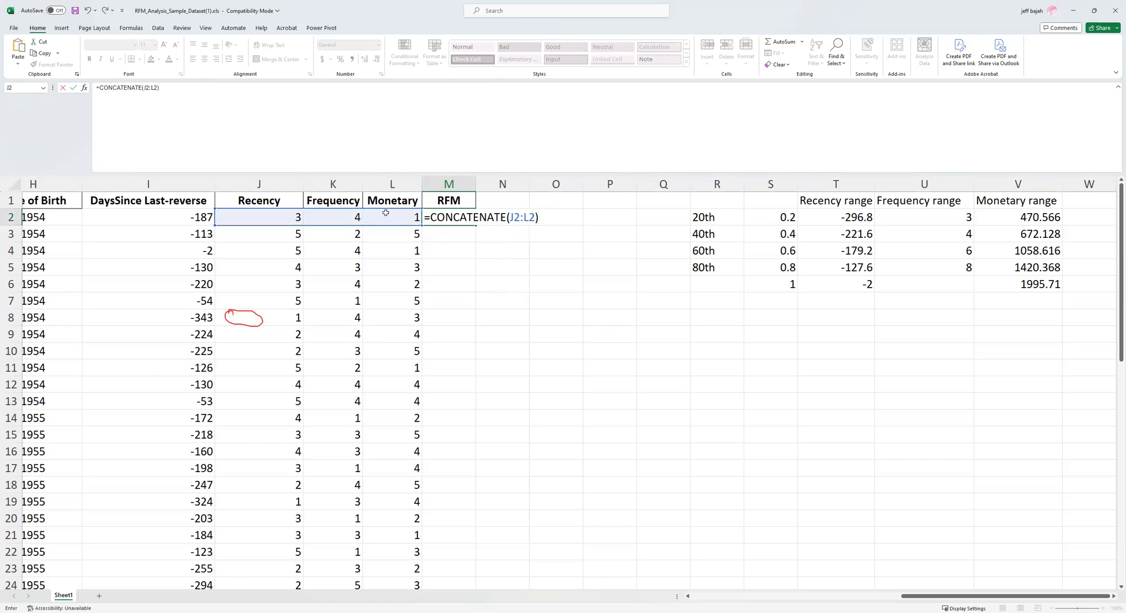
key("Return")
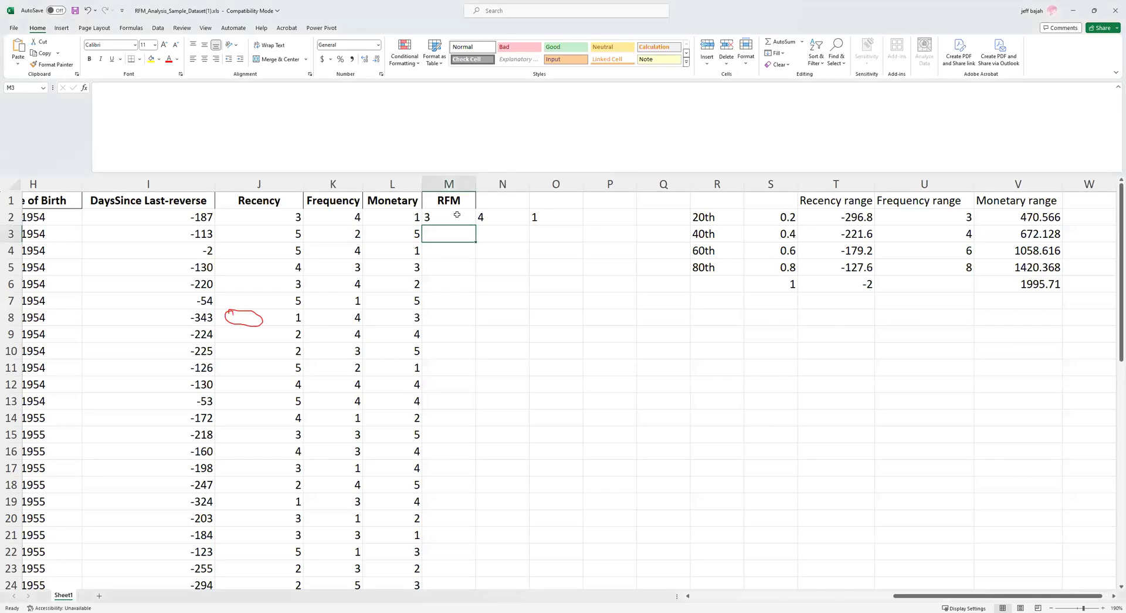
Clear the range-based CONCATENATE formula from M2.
left_click(435, 217)
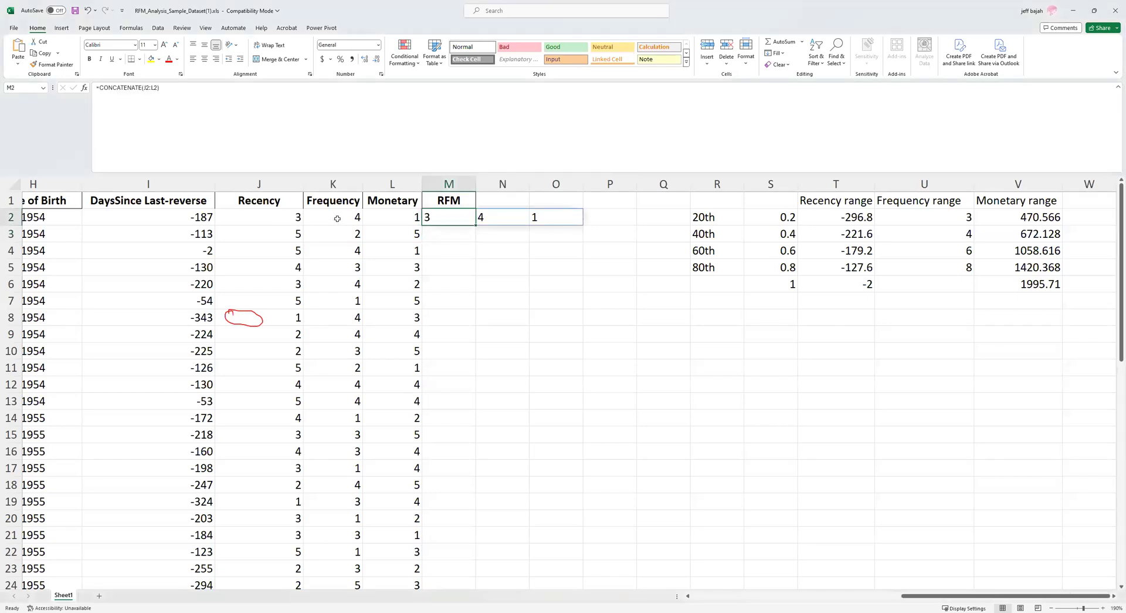
left_click(569, 219)
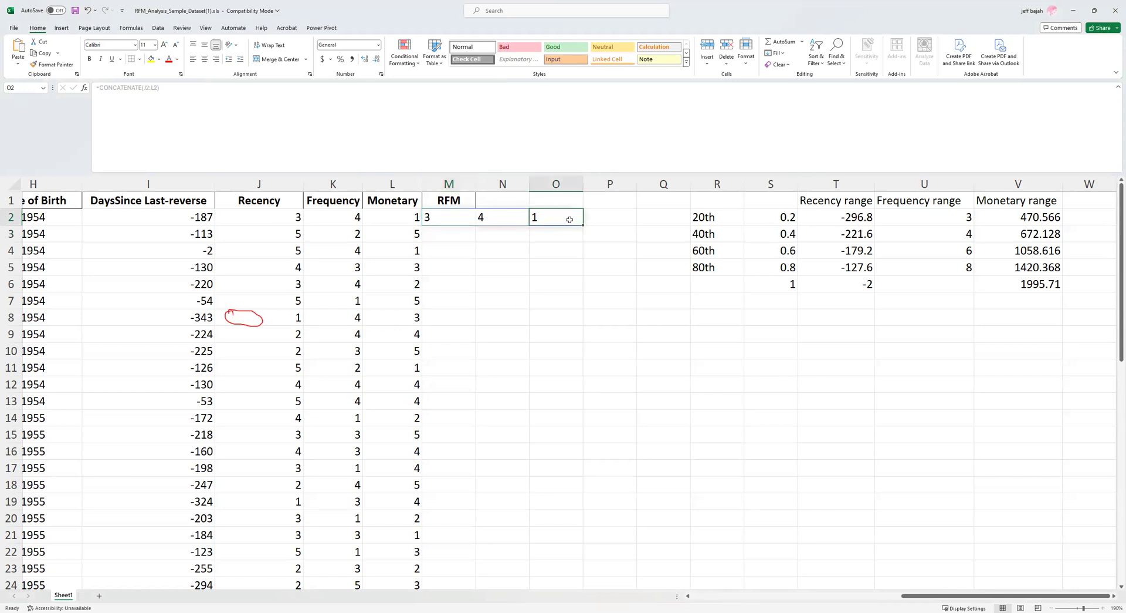
key("BackSpace")
left_click(492, 220)
key("BackSpace")
left_click(445, 221)
key("BackSpace")
left_click(460, 250)
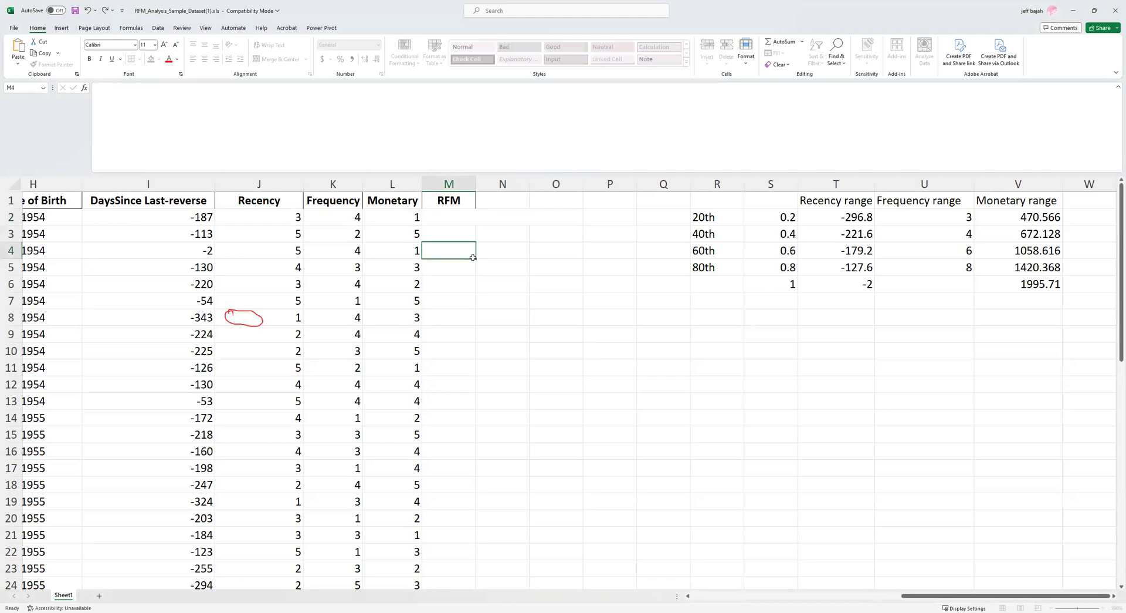
Combine the first customer's three scores in M2 with =CONCATENATE(J2,K2,L2), referencing each score cell separately.
left_click(449, 217)
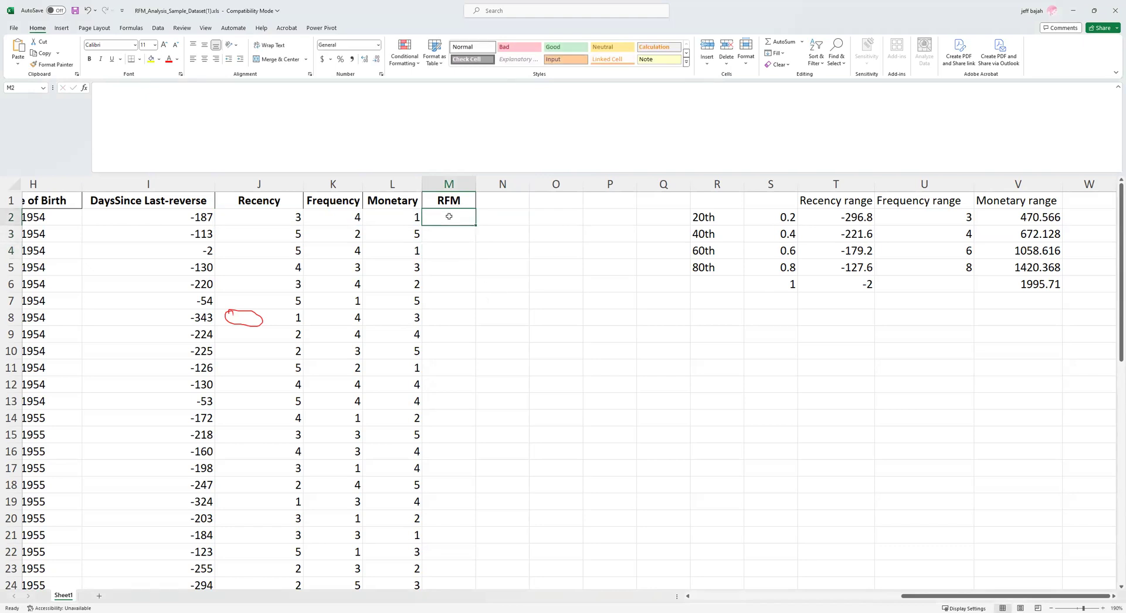
type("=")
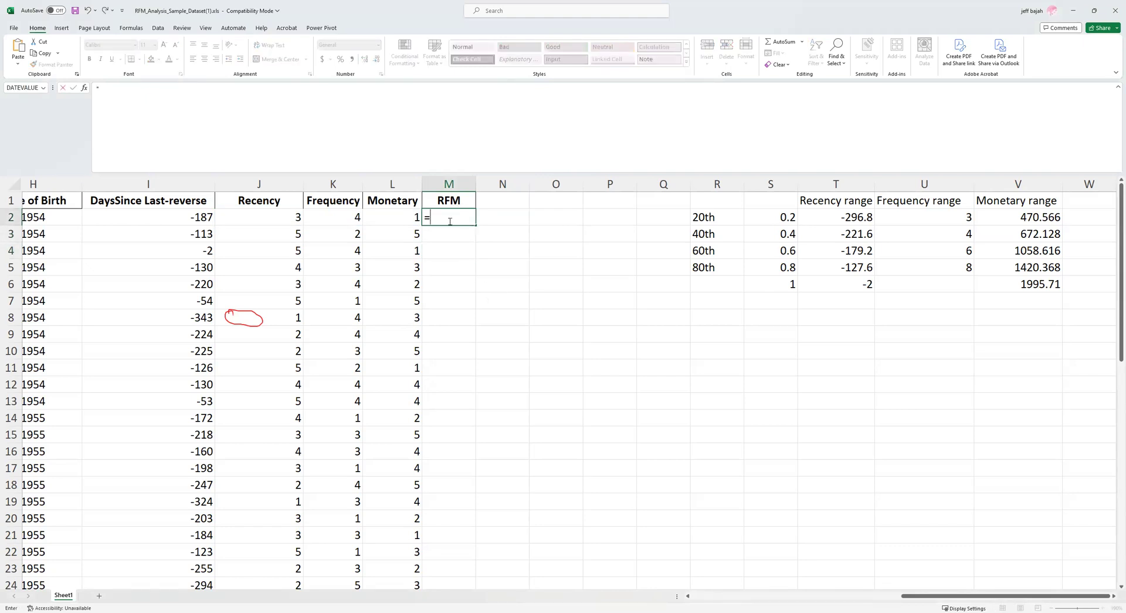
type("CON")
left_click(457, 260)
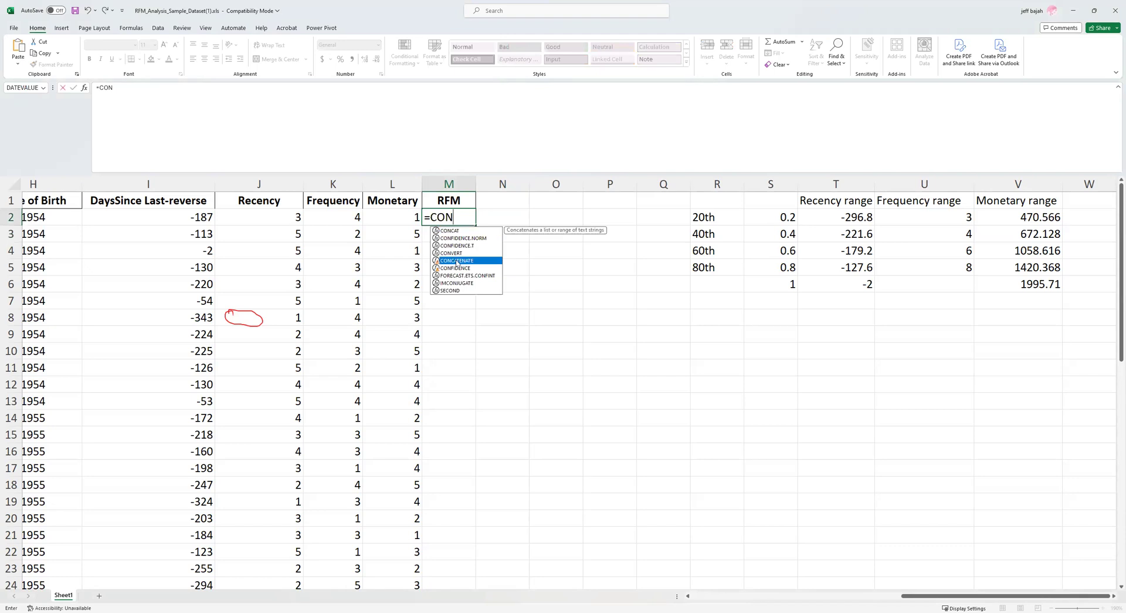
key("Tab")
key("Down")
key("Down")
key("Down")
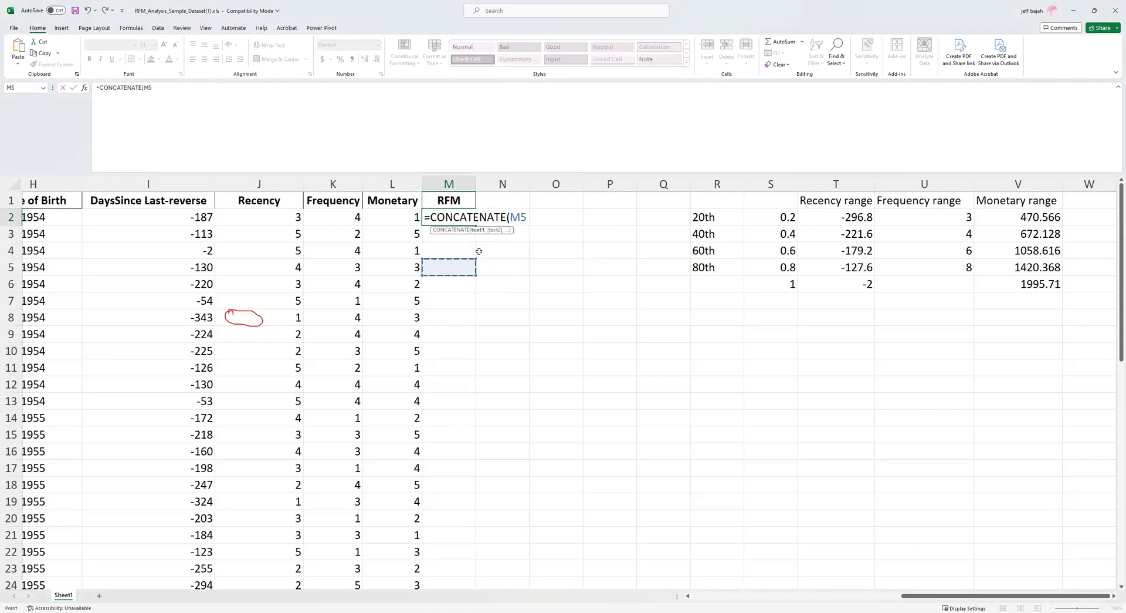
left_click(290, 217)
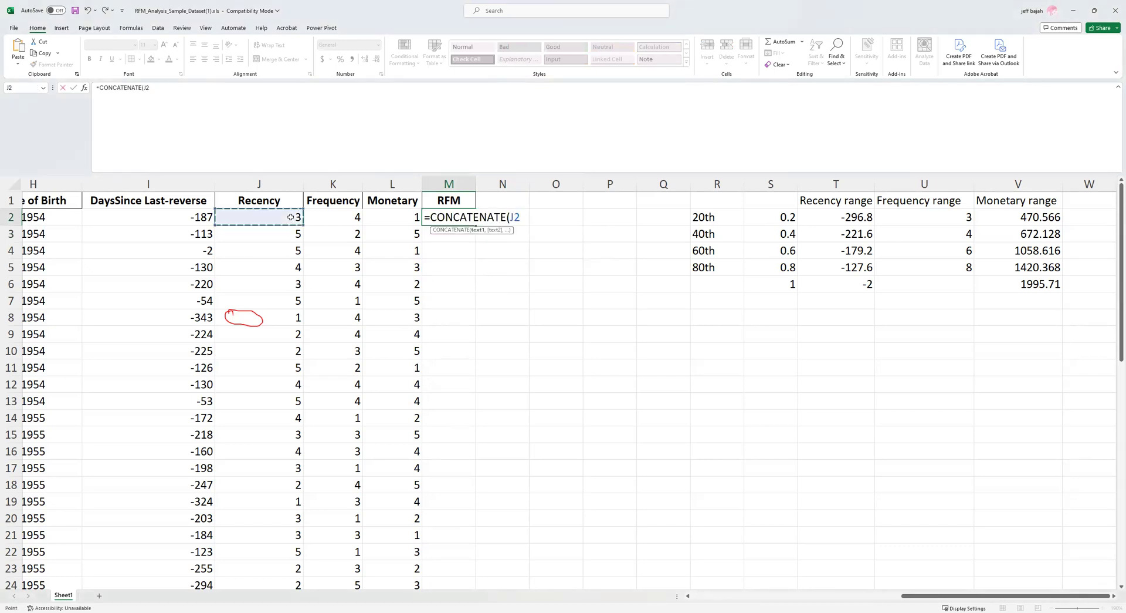
type(",")
left_click(347, 218)
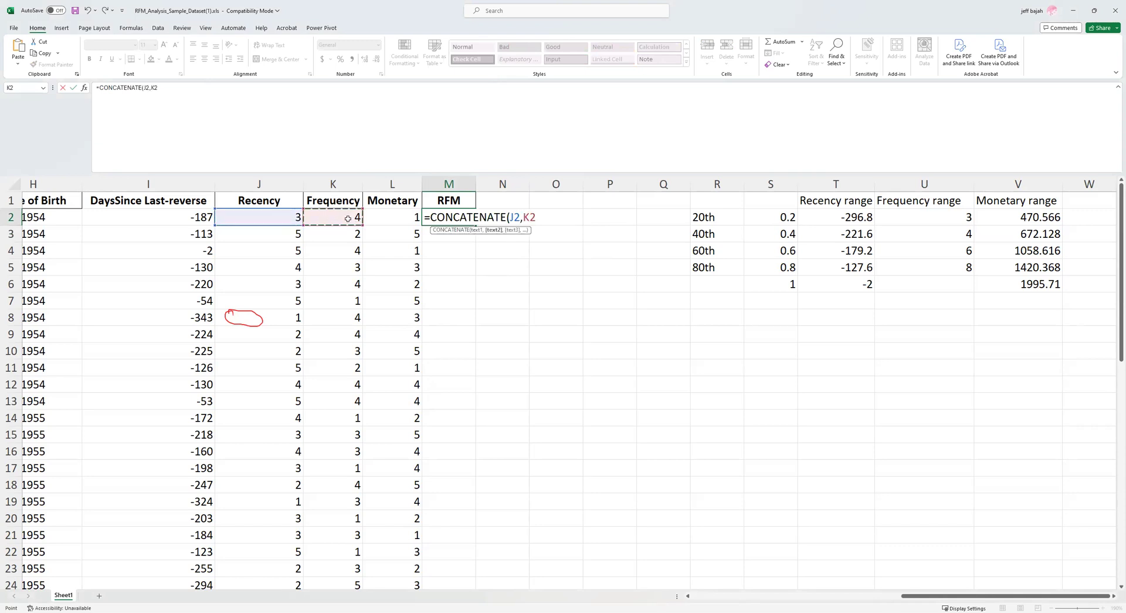
type(",")
left_click(400, 218)
type(",")
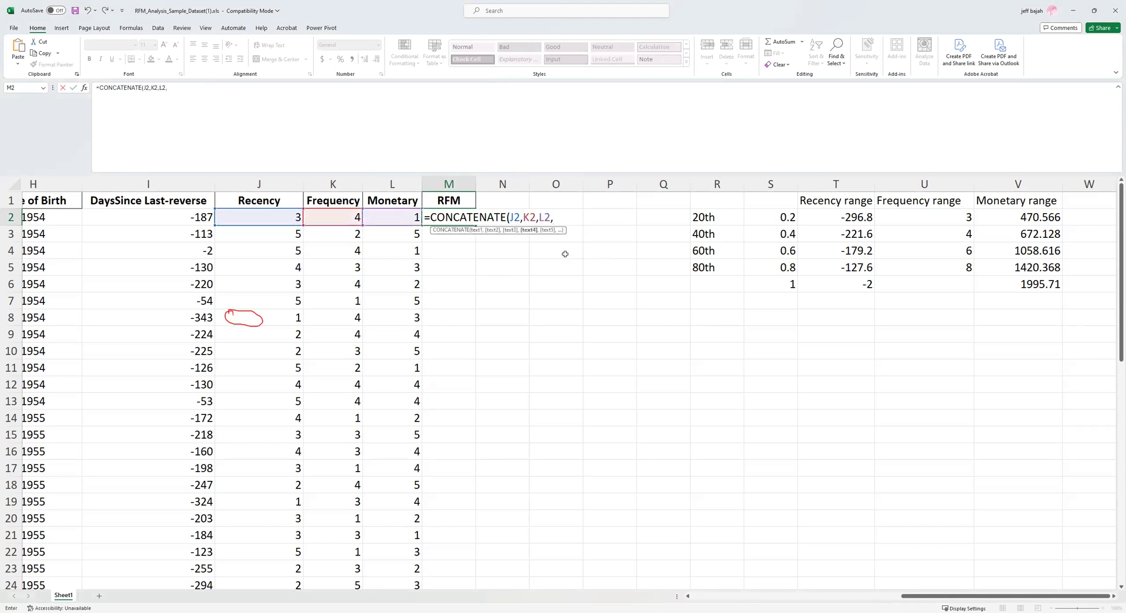
key("BackSpace")
type(")")
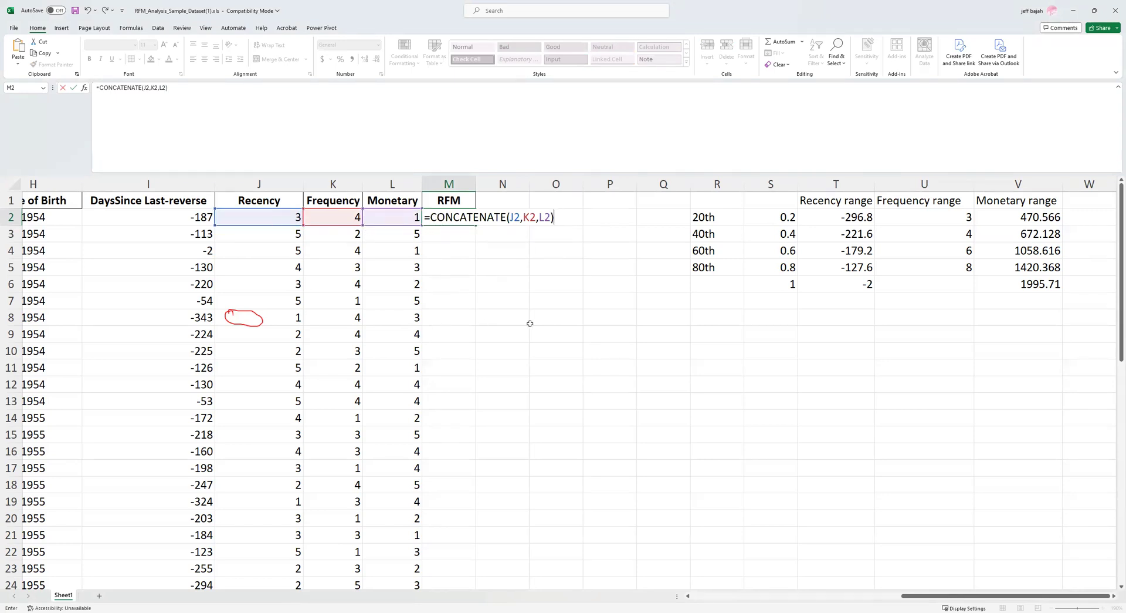
key("Return")
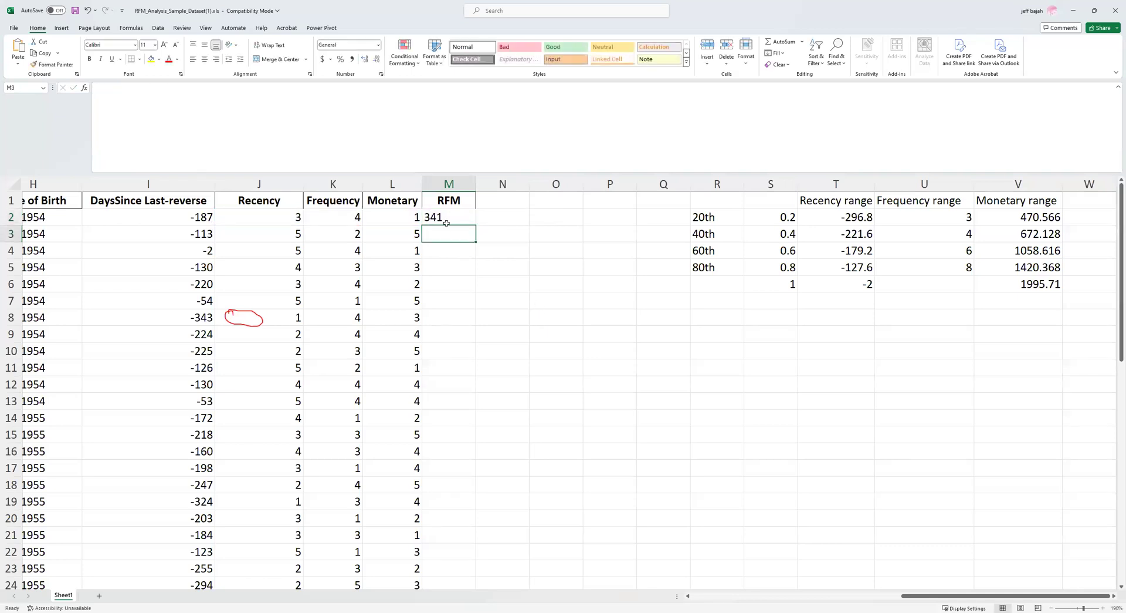
Fill the RFM formula from M2 down through M51.
left_click(444, 218)
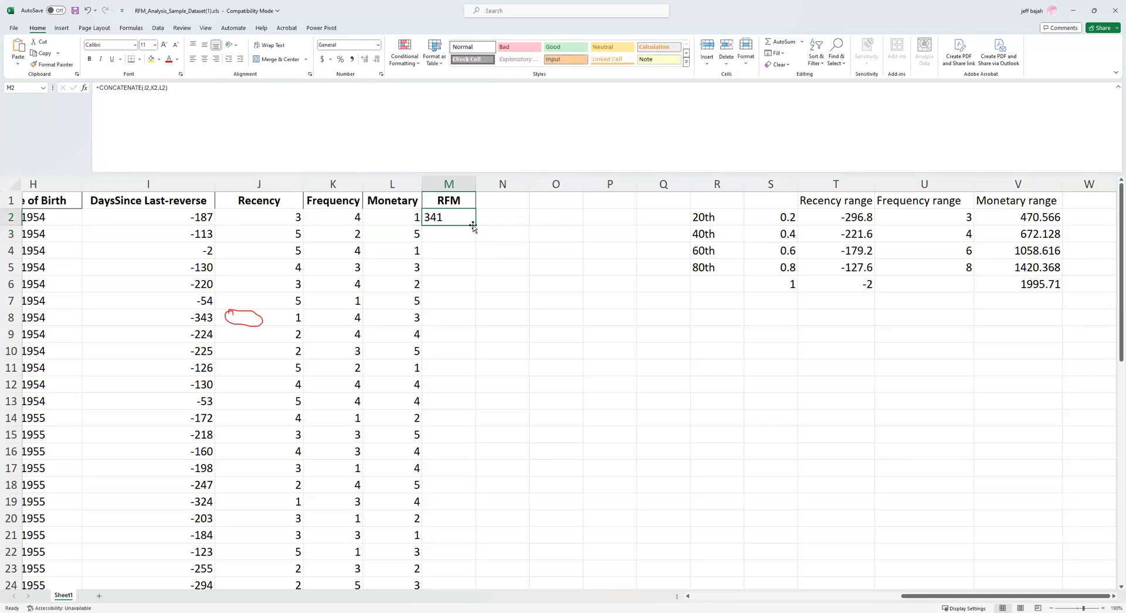
left_click_drag(473, 222, 466, 556)
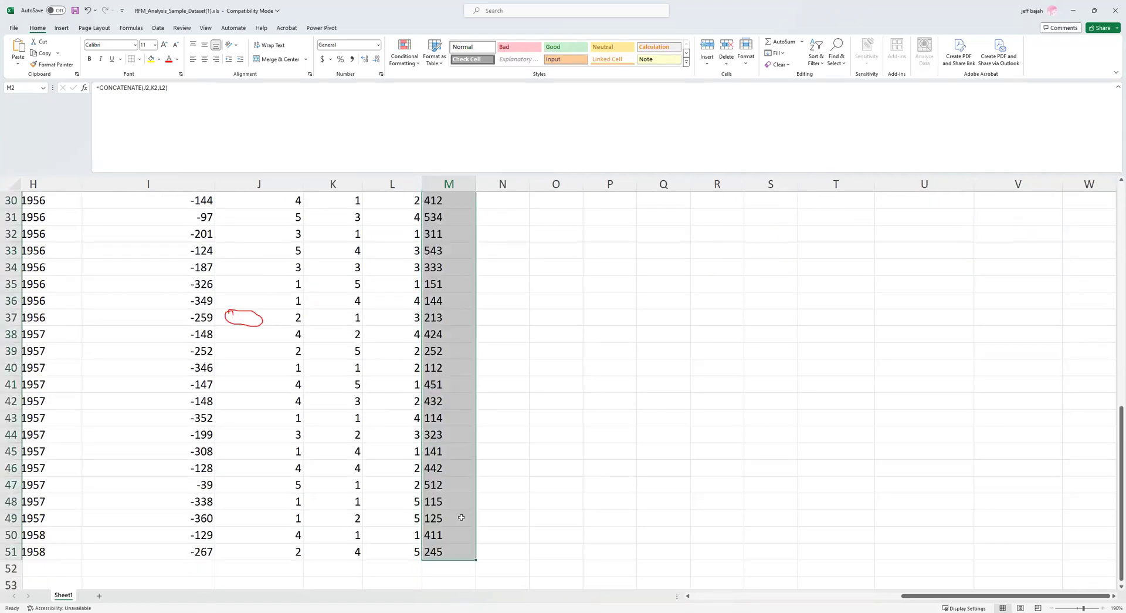
scroll(460, 245, "up", 4)
scroll(459, 245, "up", 6)
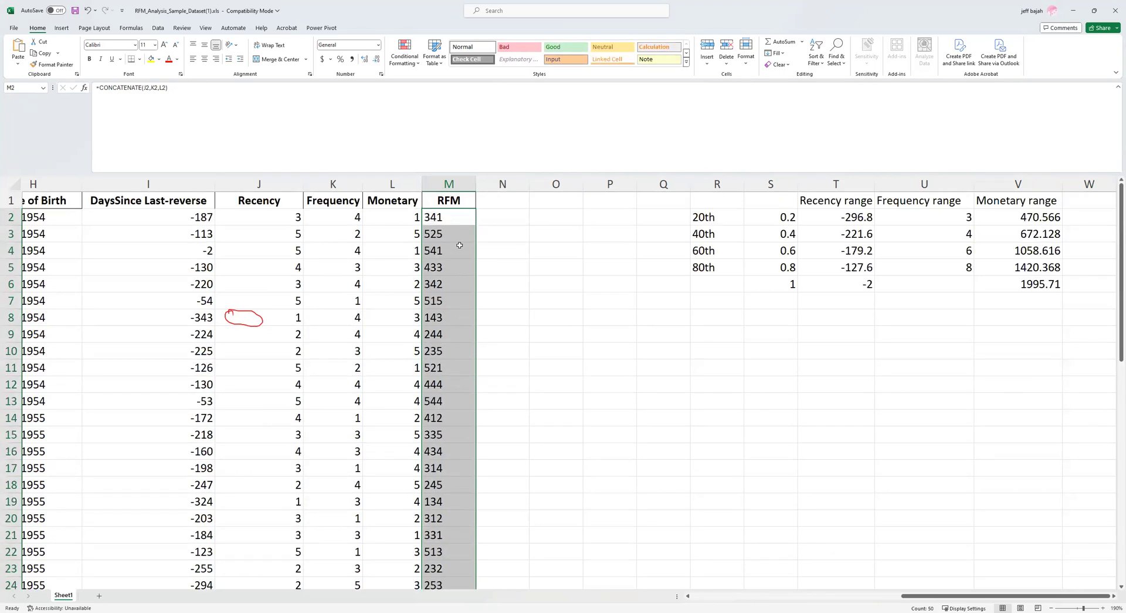
Examine the combined RFM codes of the first customers in M2:M5 against their separate scores.
left_click(460, 240)
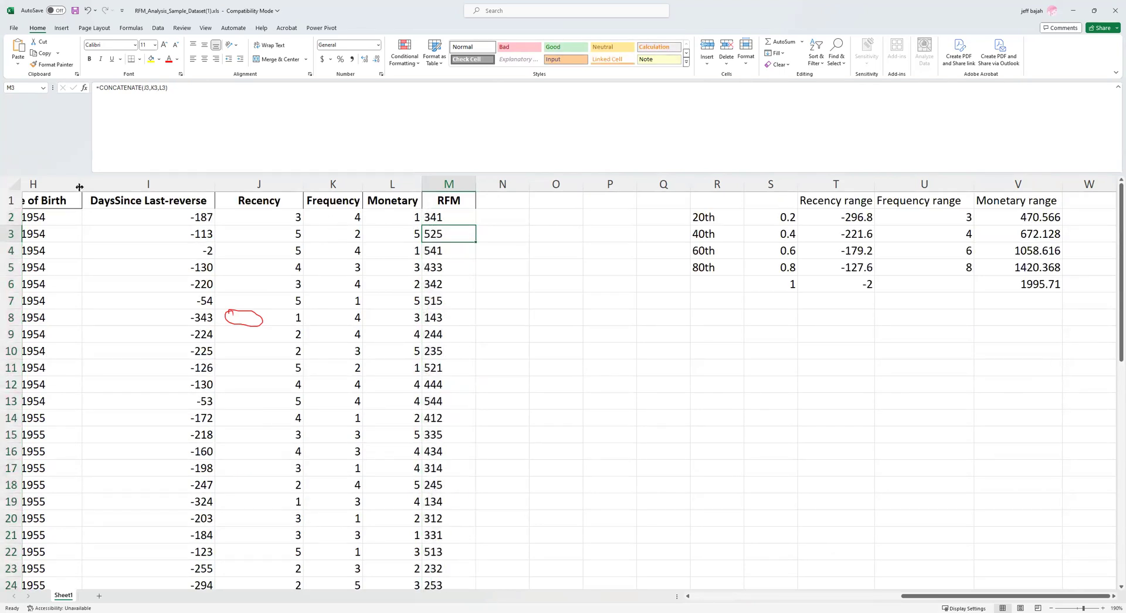
left_click(447, 216)
left_click(448, 234)
left_click(446, 256)
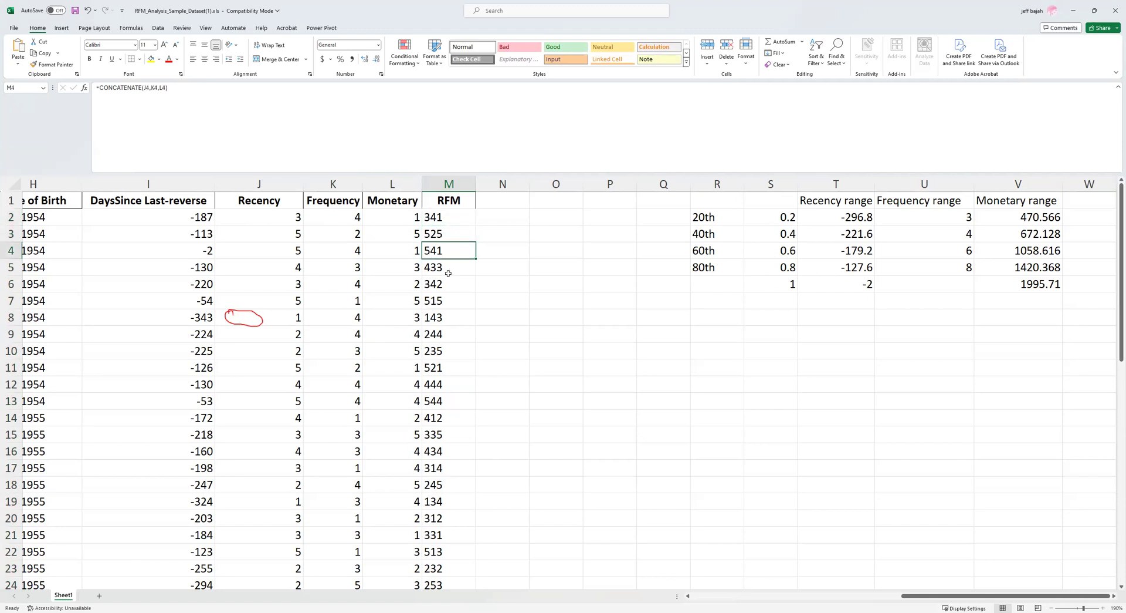
left_click(446, 271)
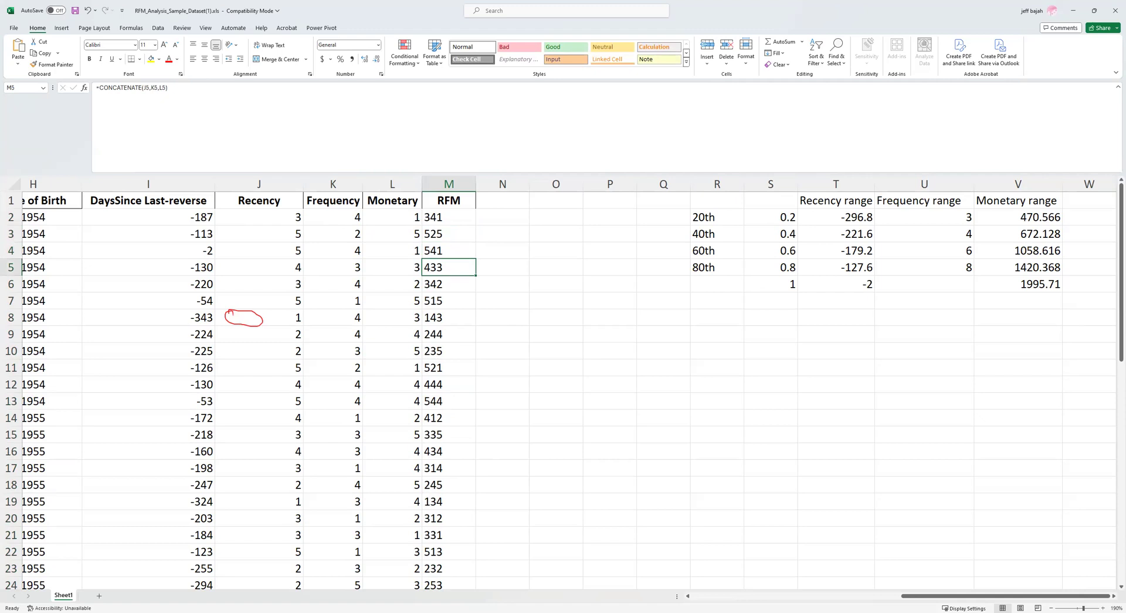
key("alt+Tab")
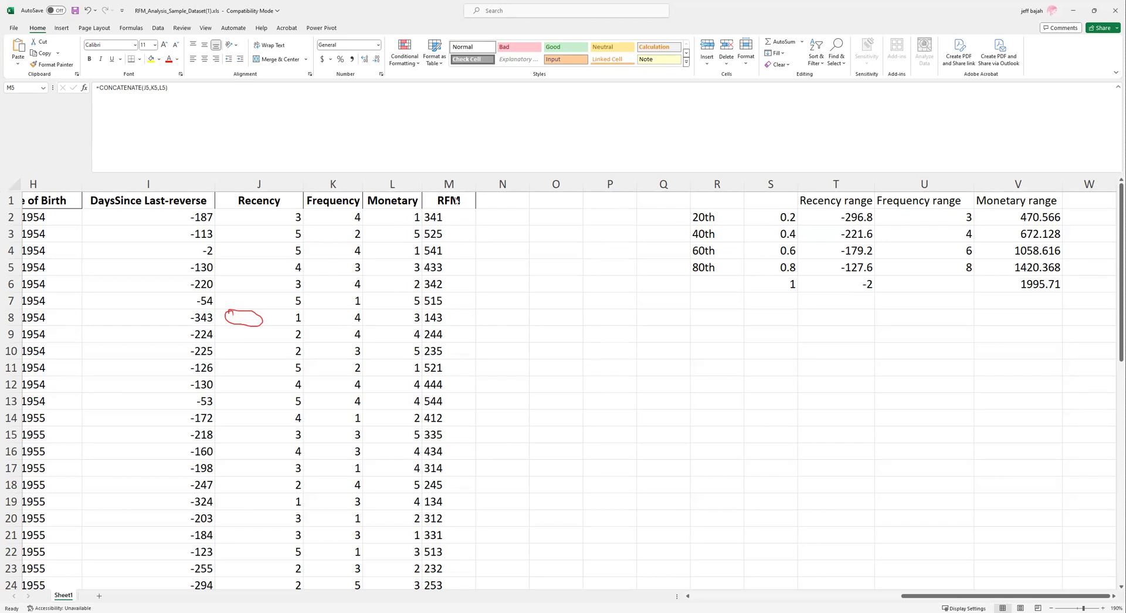
key("Escape")
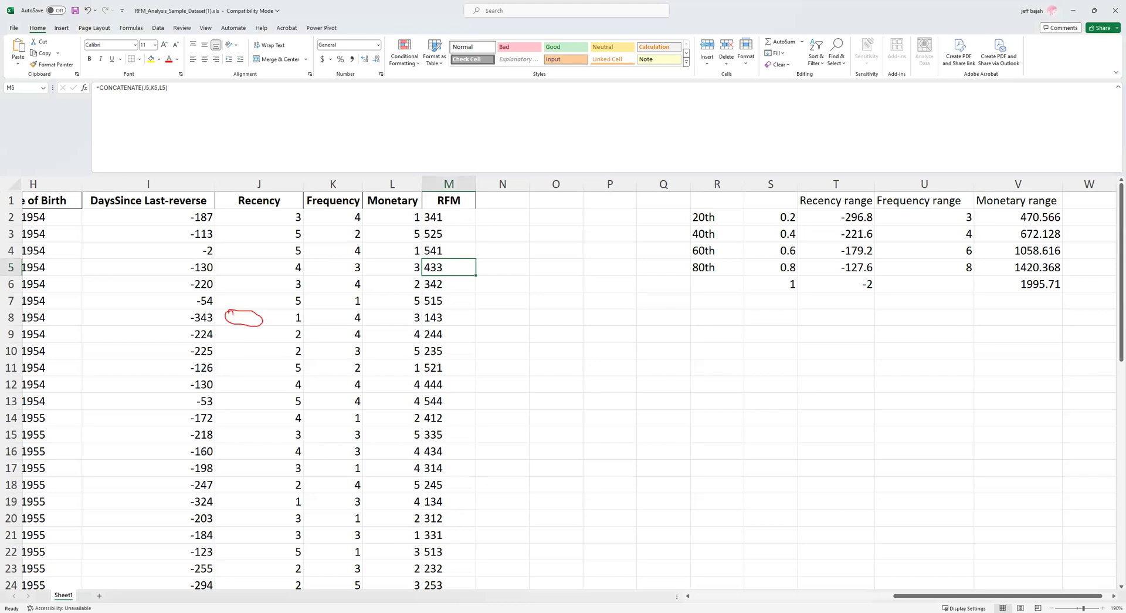
left_click(430, 217)
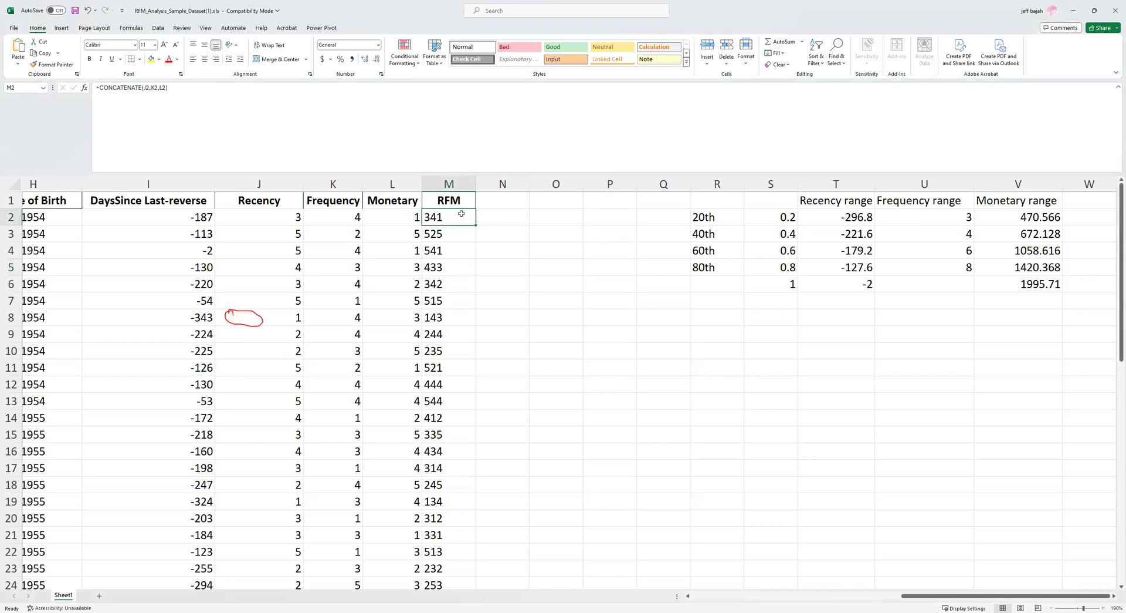
Sort the whole customer dataset by the RFM column from Z to A, expanding the selection to the neighbouring columns.
left_click(462, 201)
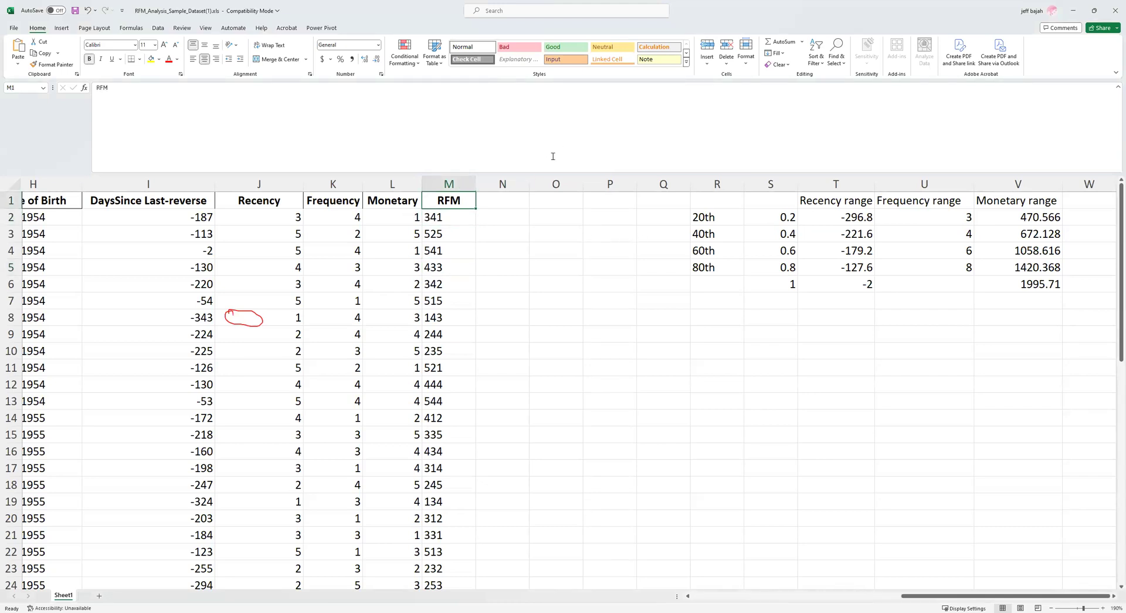
left_click(452, 185)
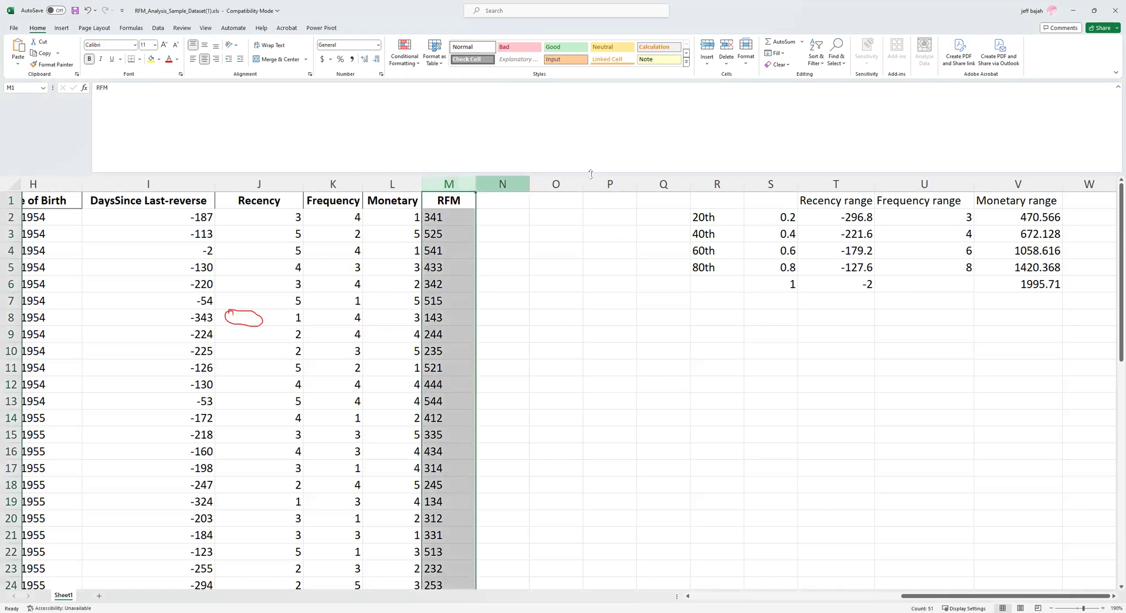
left_click(817, 59)
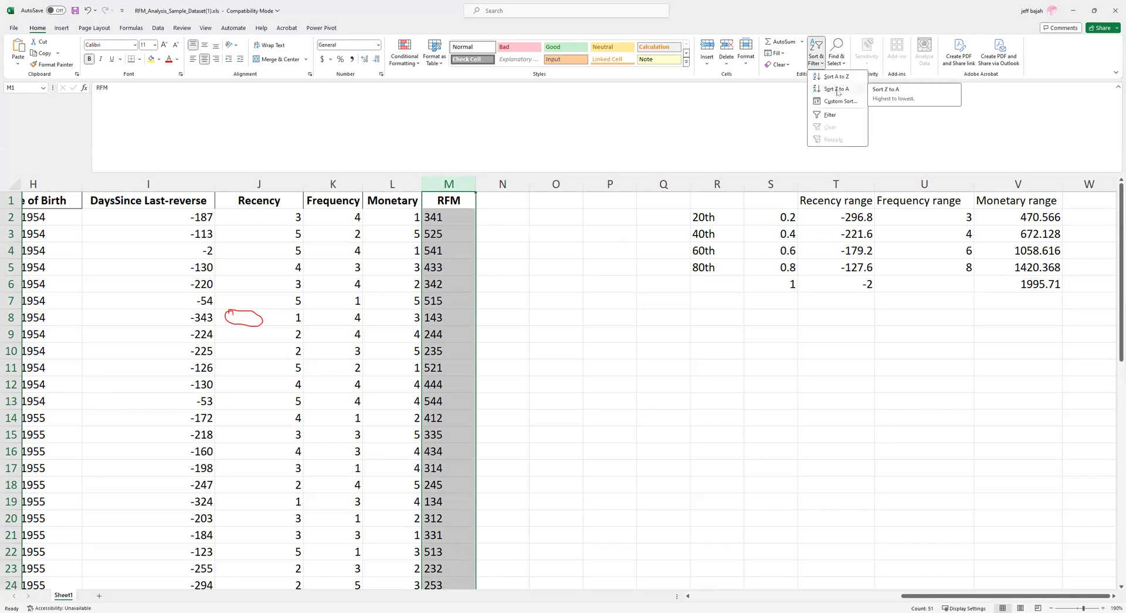
left_click(838, 90)
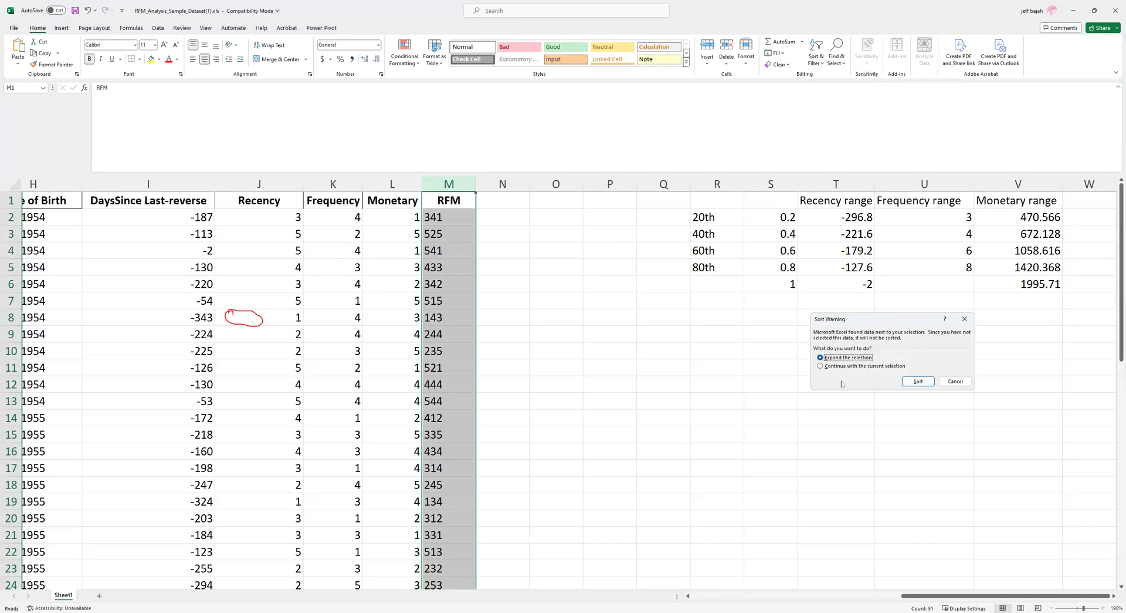
left_click(918, 382)
left_click(433, 219)
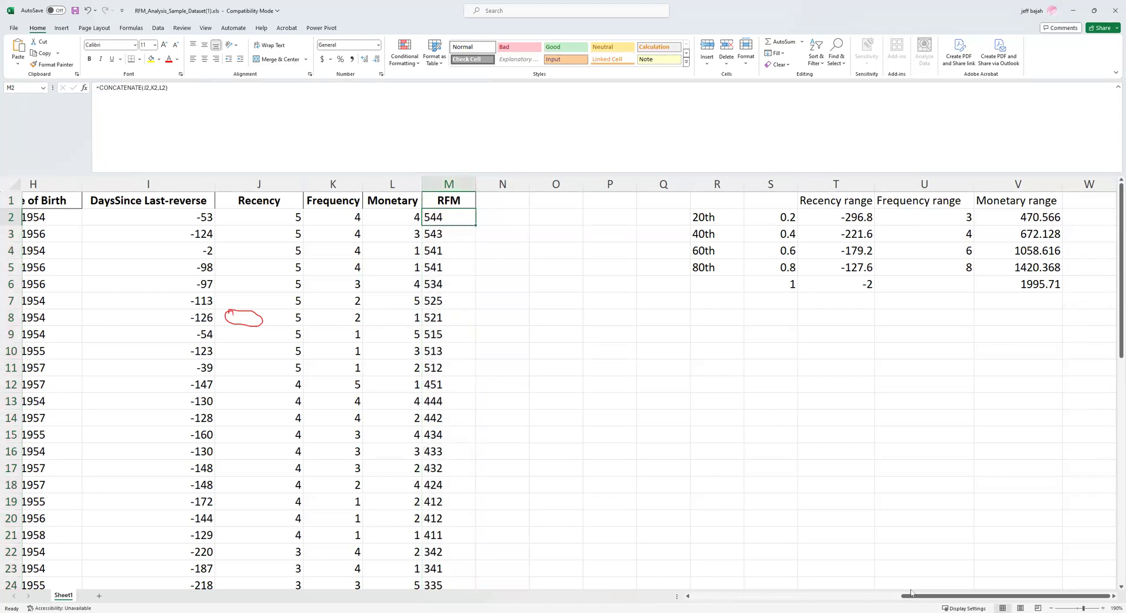
Review the sorted customers alongside their RFM codes and undo the RFM sort.
left_click_drag(911, 597, 655, 602)
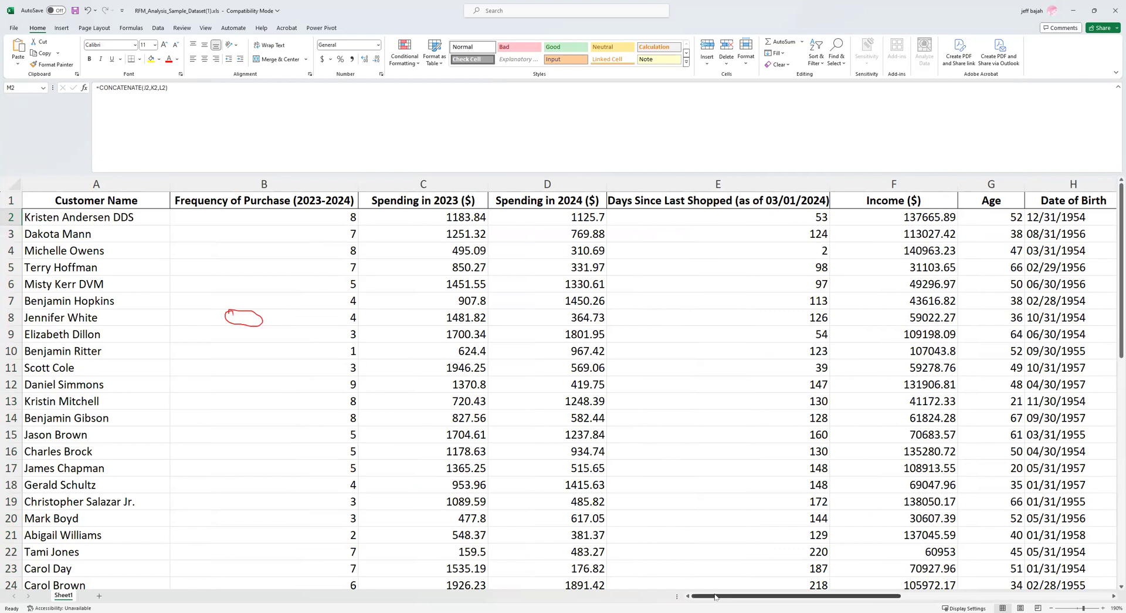
scroll(829, 601, "right", 5)
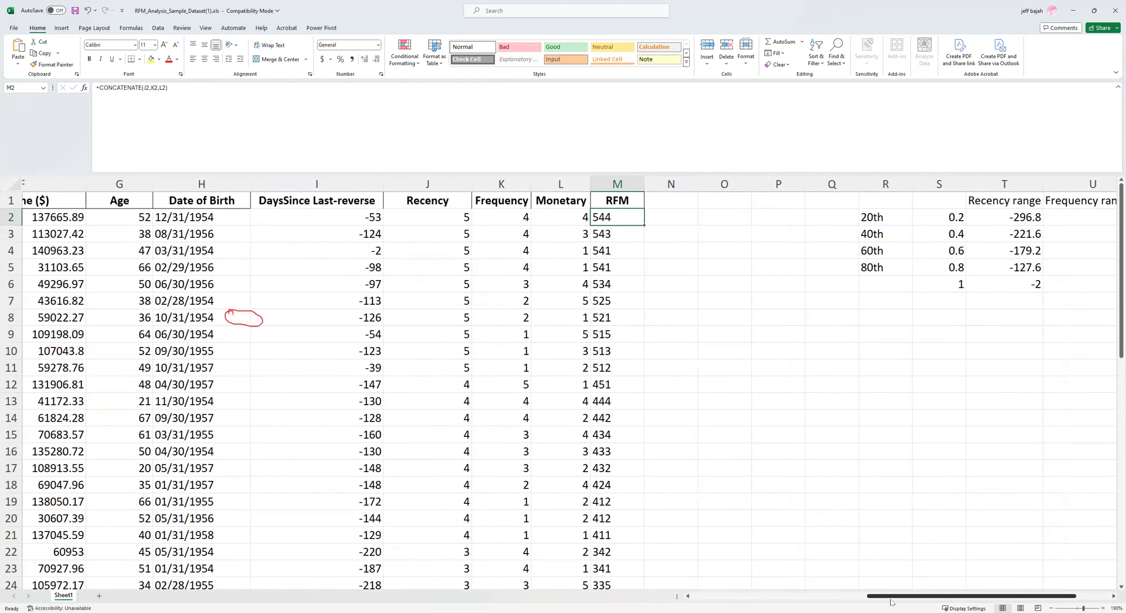
left_click_drag(896, 601, 908, 600)
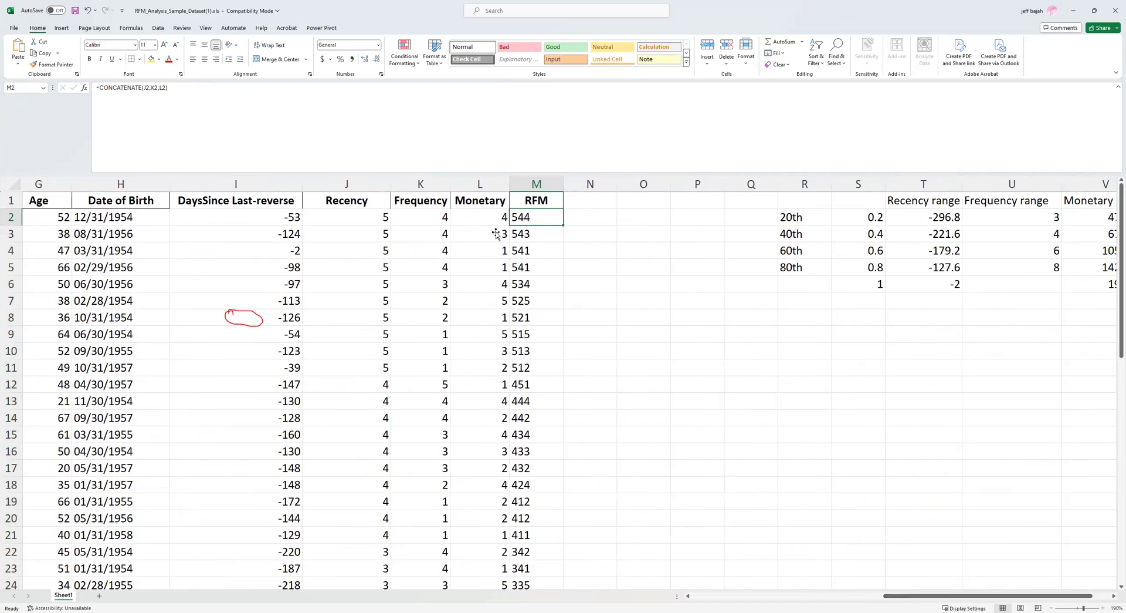
left_click_drag(530, 221, 532, 384)
left_click(546, 276)
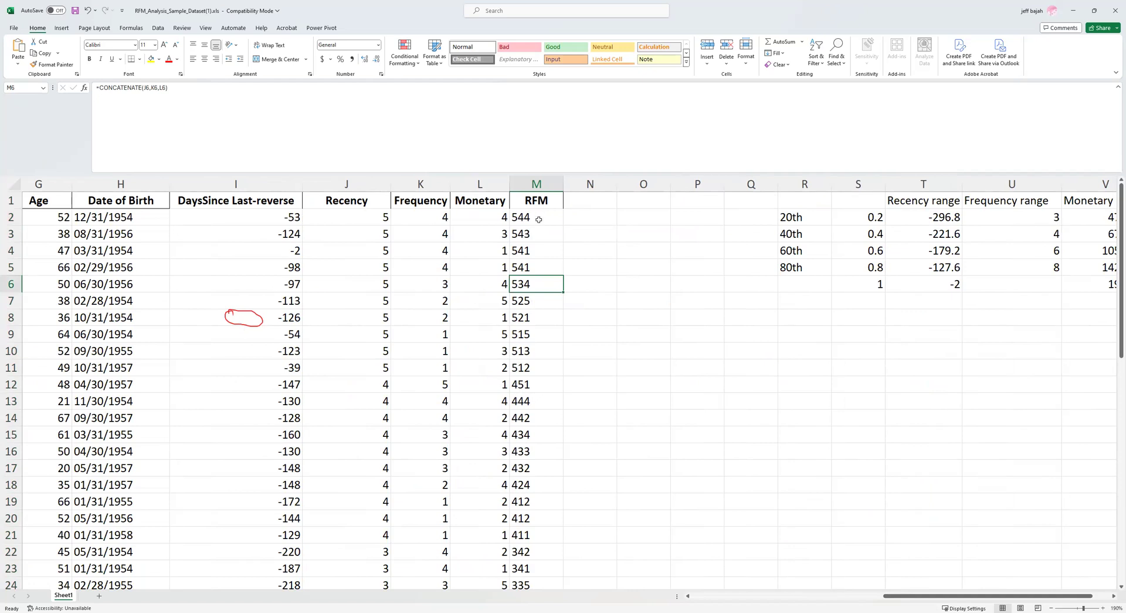
key("ctrl+z")
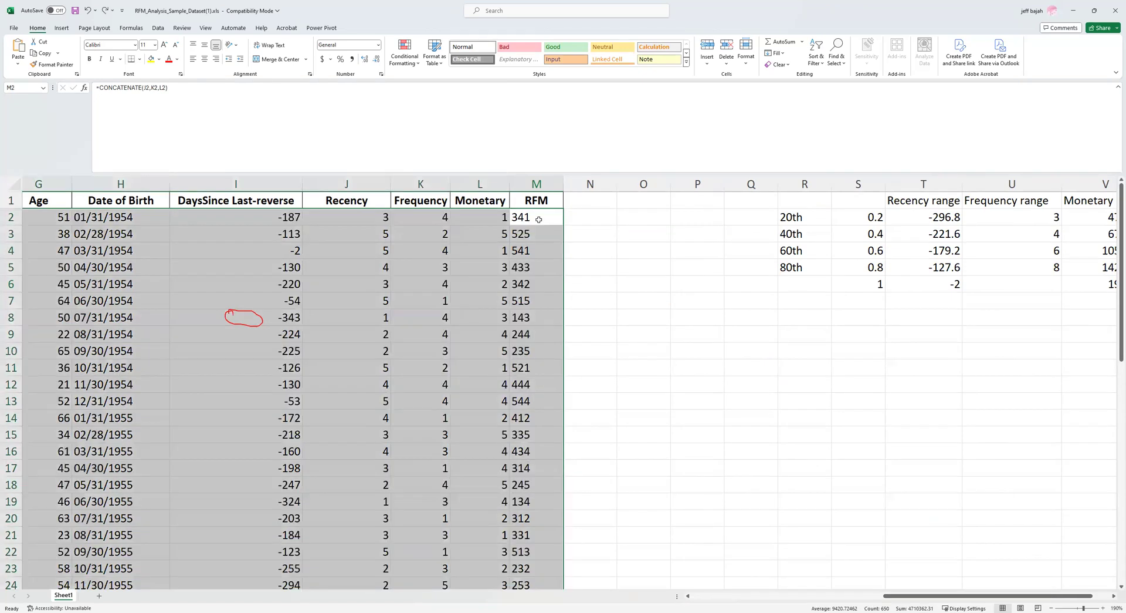
left_click(535, 232)
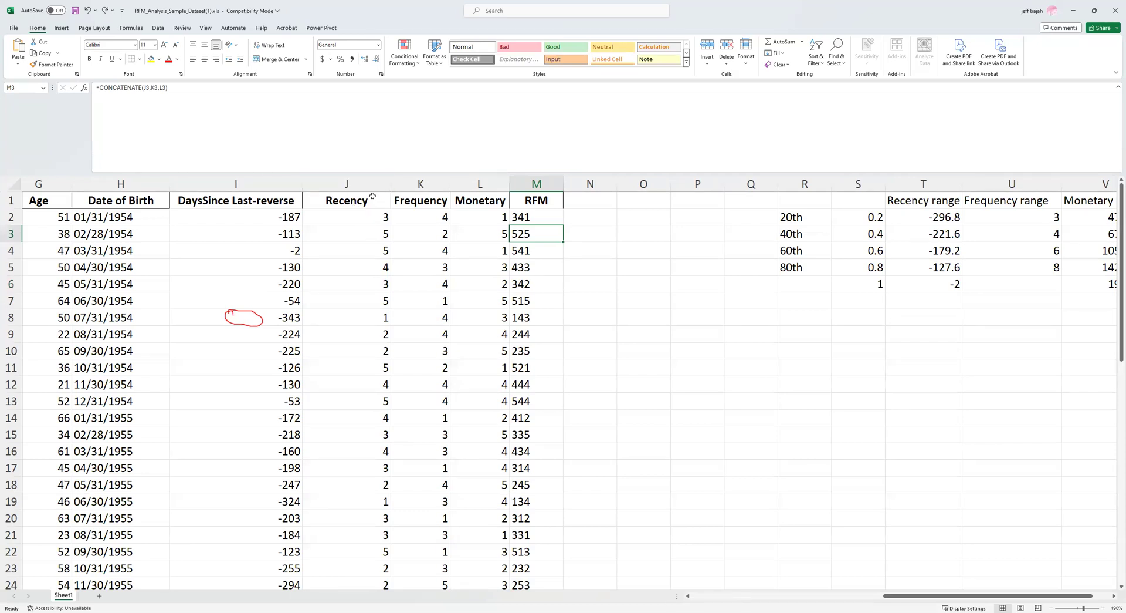
Sort the dataset by Recency from largest to smallest with the selection expanded, and undo that sort.
left_click(371, 188)
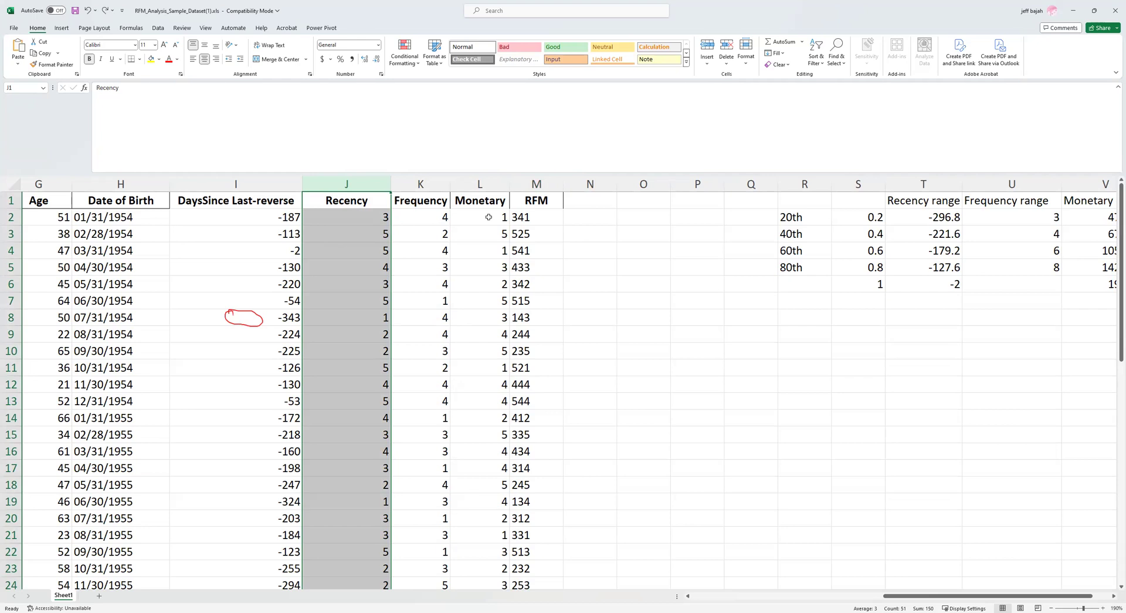
left_click(823, 65)
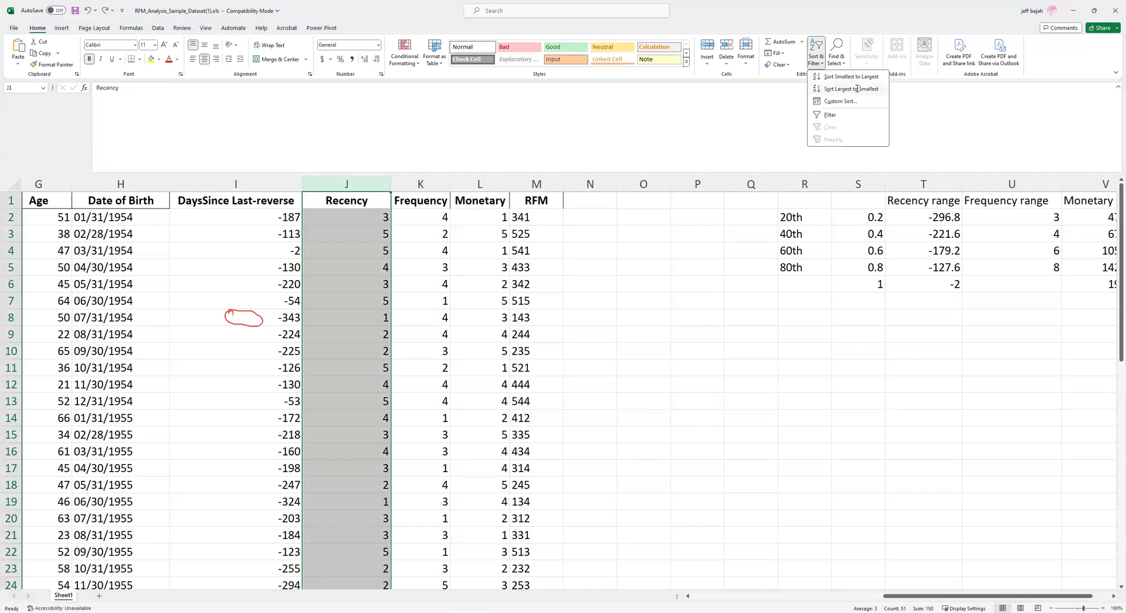
left_click(858, 89)
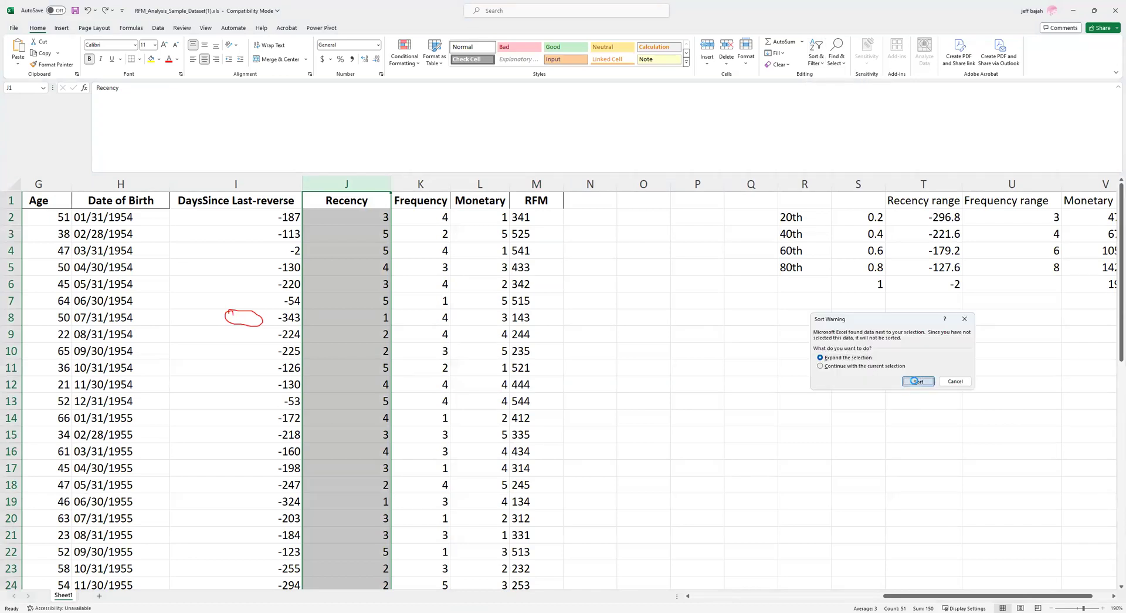
left_click(917, 381)
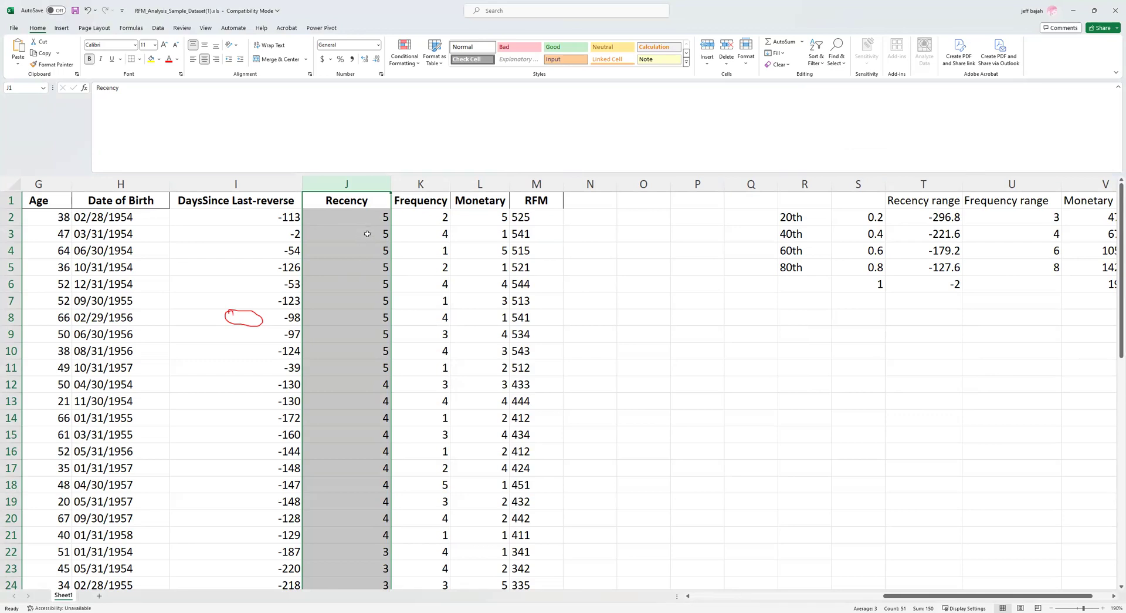
key("ctrl+z")
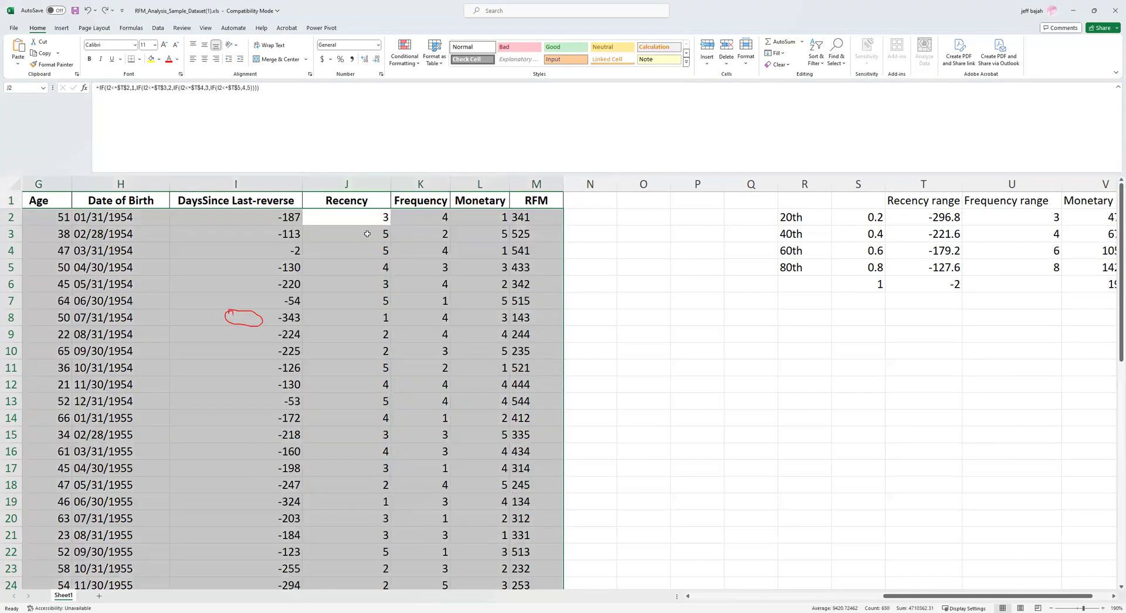
left_click(437, 295)
Examine the Monetary scores in column L and the Spending in 2024 values in column D.
left_click_drag(473, 199, 478, 434)
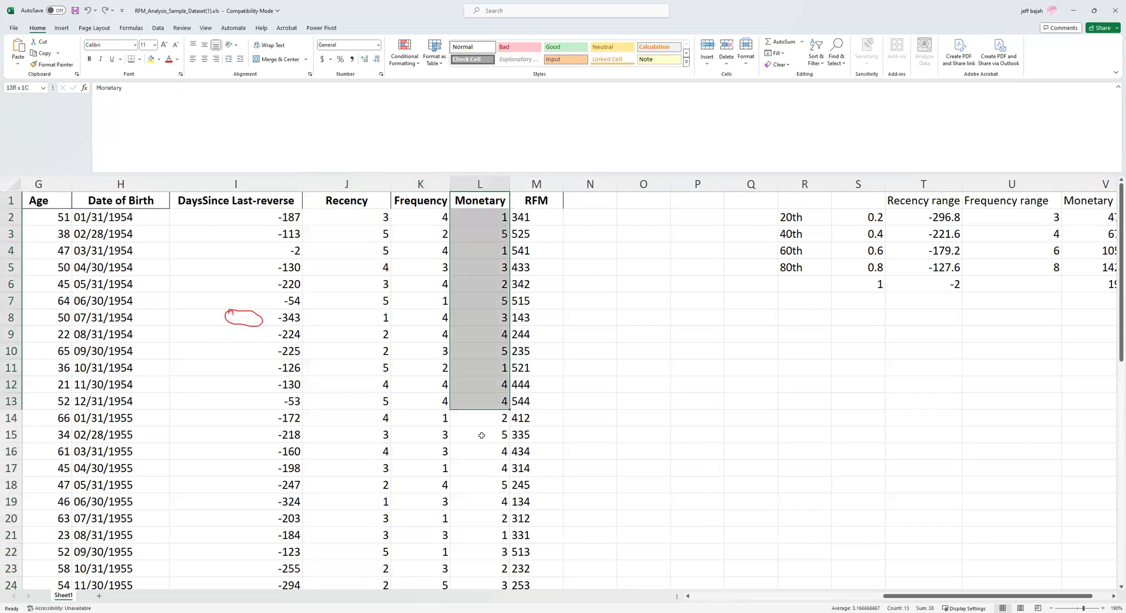
left_click(402, 282)
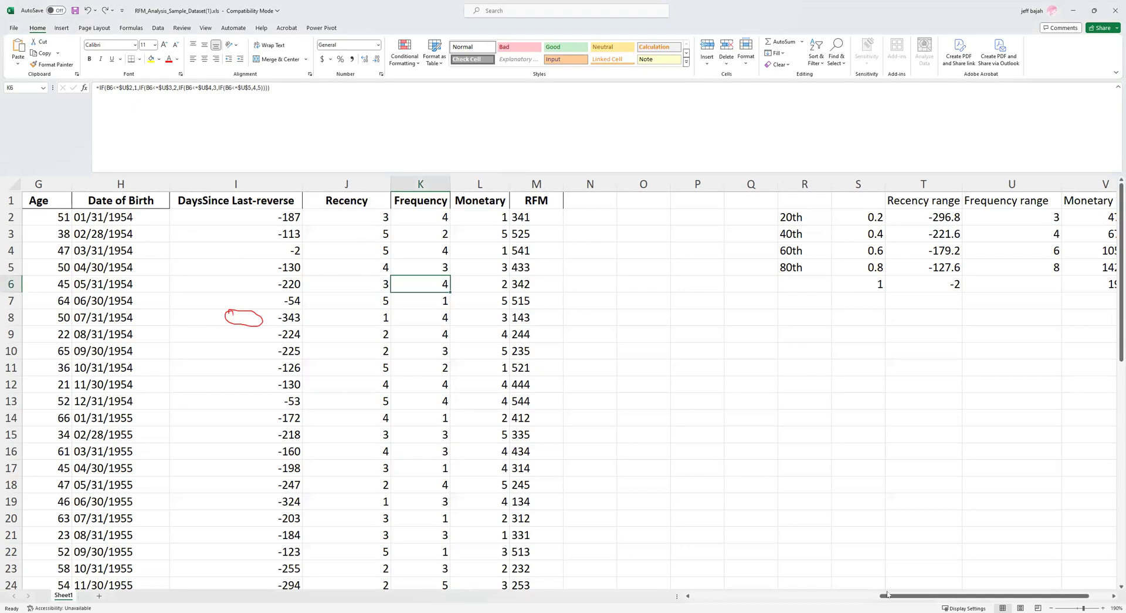
mouse_move(886, 595)
left_mouse_down()
mouse_move(909, 596)
mouse_move(899, 597)
left_mouse_up()
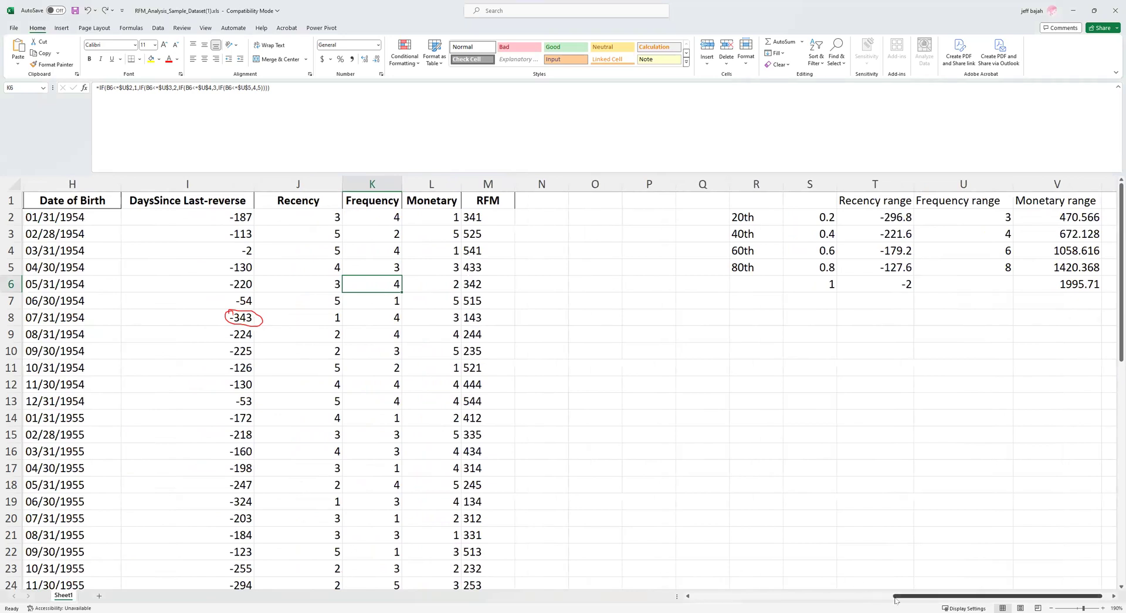
scroll(263, 204, "left", 5)
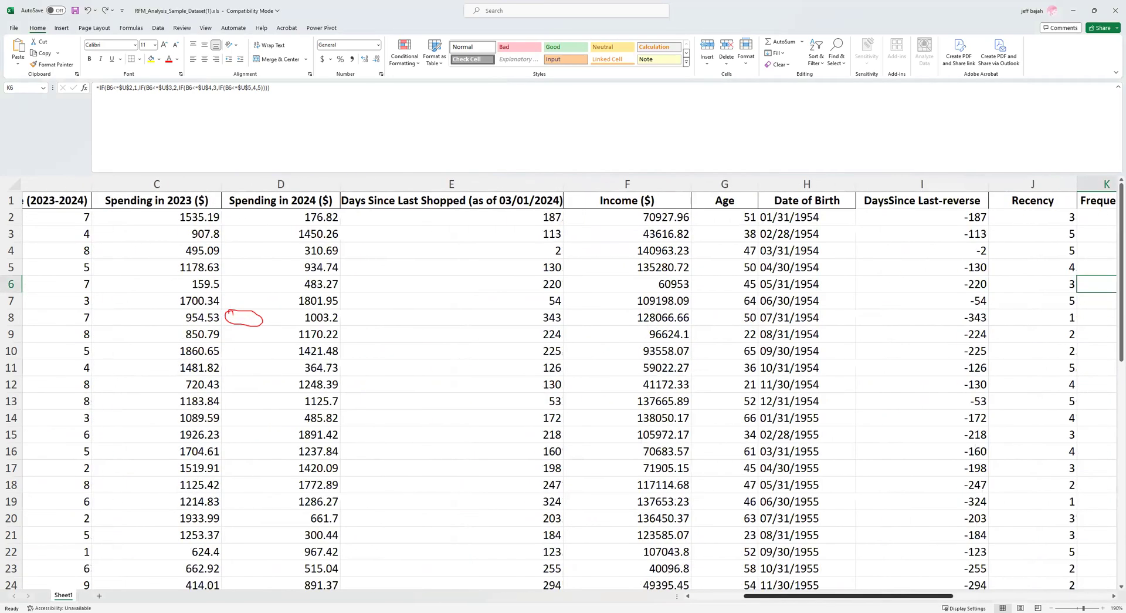
left_click_drag(263, 203, 281, 535)
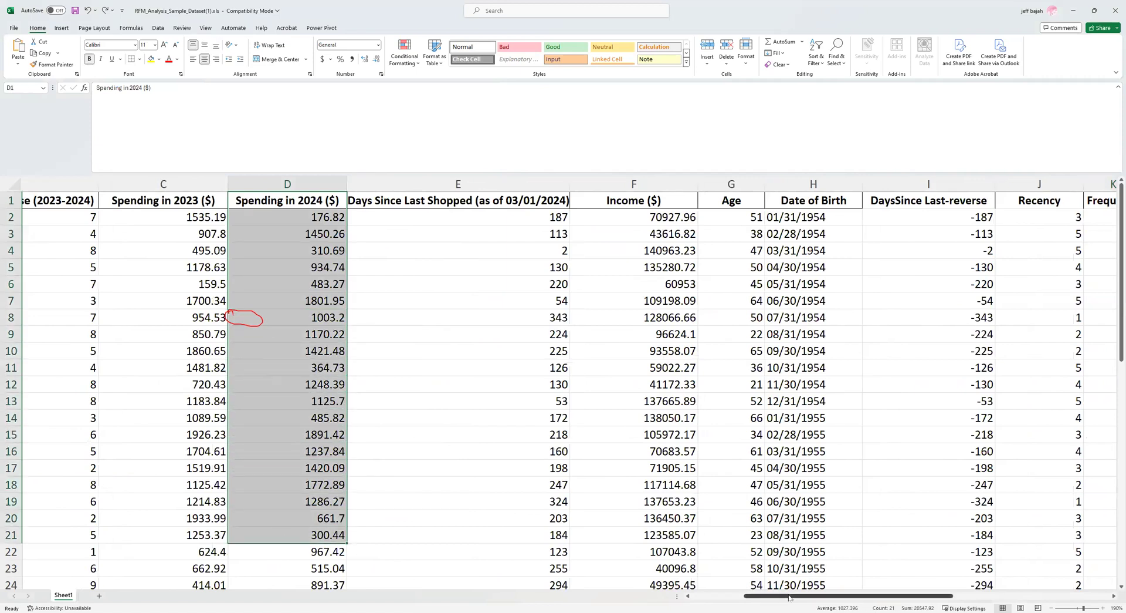
left_click_drag(789, 597, 914, 602)
Add the heading Membership in N1 and widen column N to fit it.
left_click(651, 204)
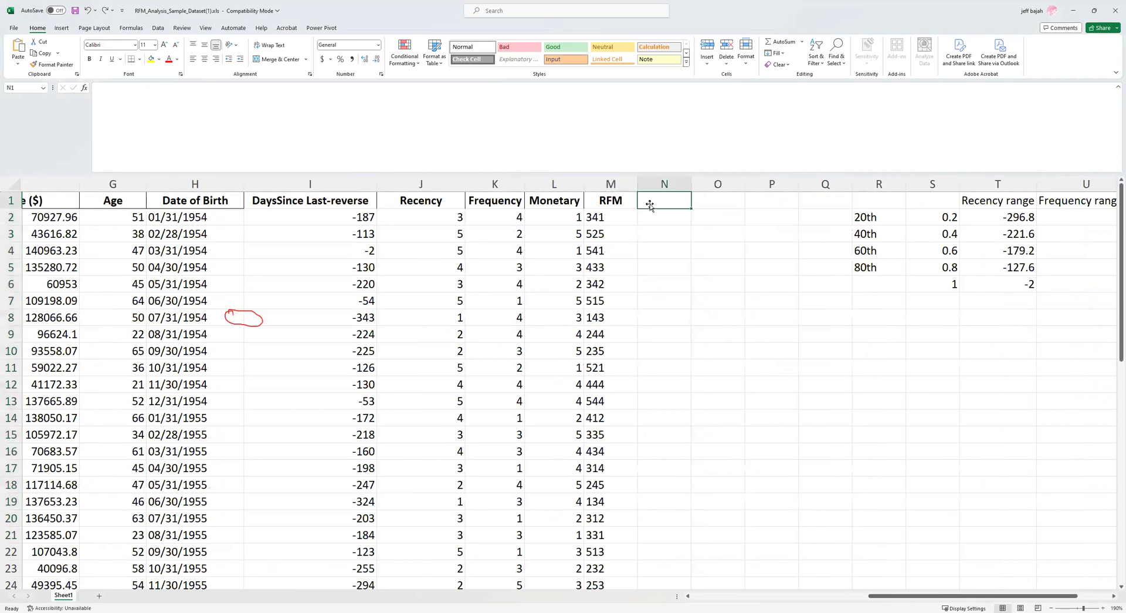
type("mEMB")
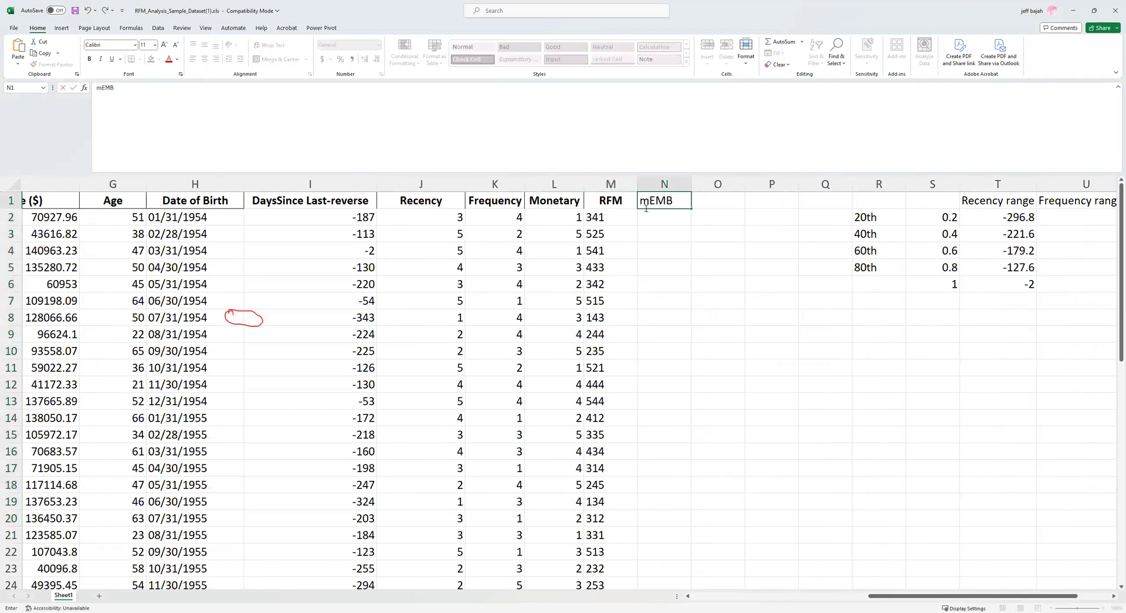
type("ERSHIP")
left_click(656, 238)
left_click_drag(690, 177, 710, 179)
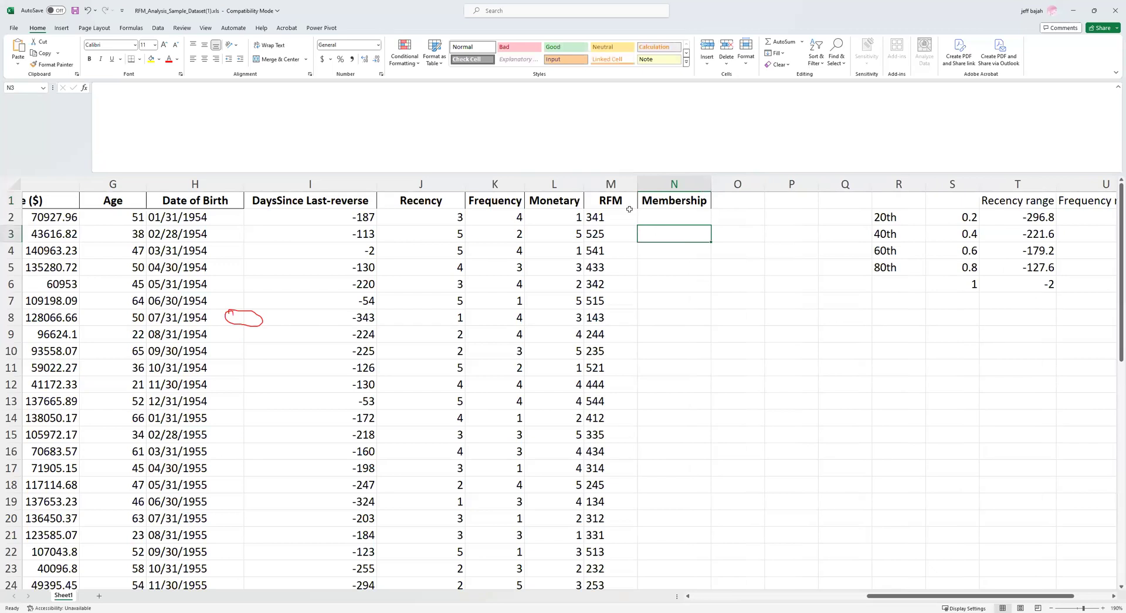
Start a lookup table with the headings Spending in R8 and Membership in S8, and widen column S.
left_click(889, 321)
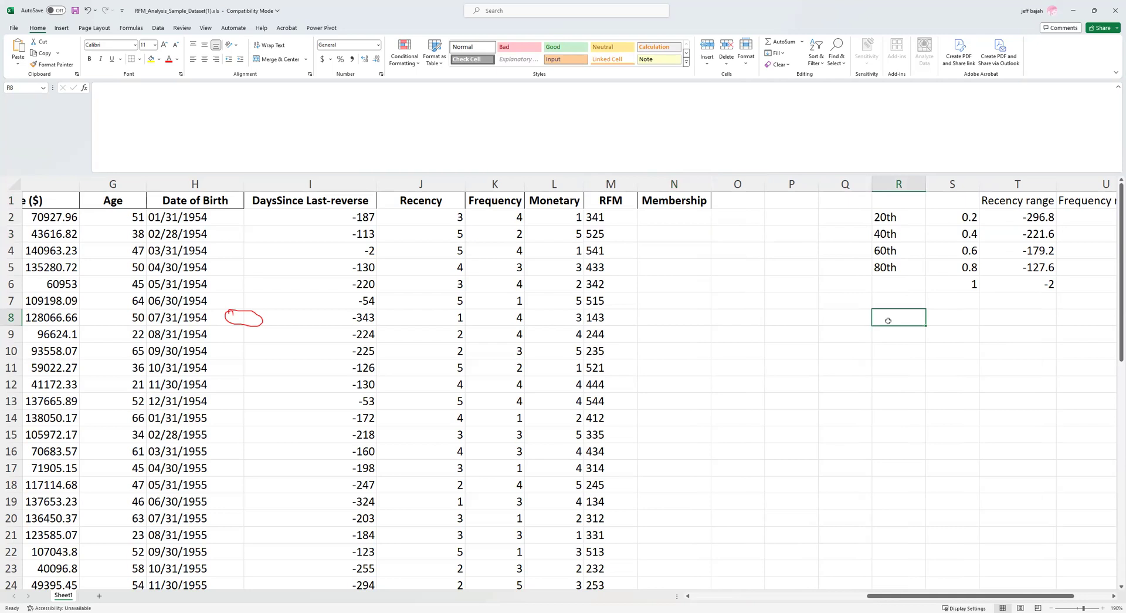
type("Spending")
key("Tab")
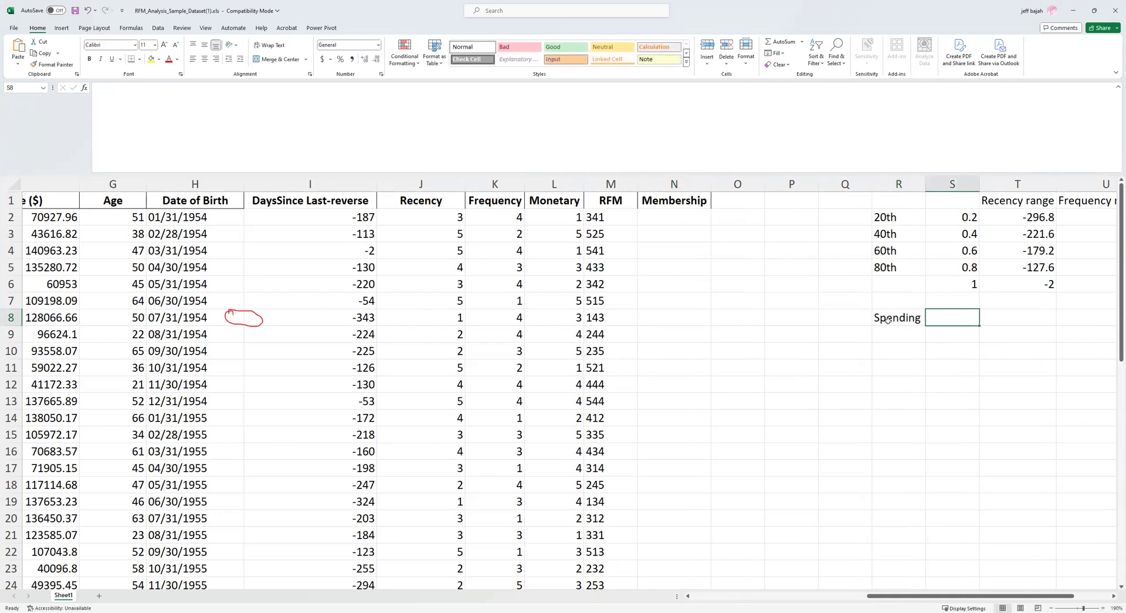
type("Membership")
left_click(1000, 379)
left_click(977, 368)
left_click_drag(980, 177, 996, 188)
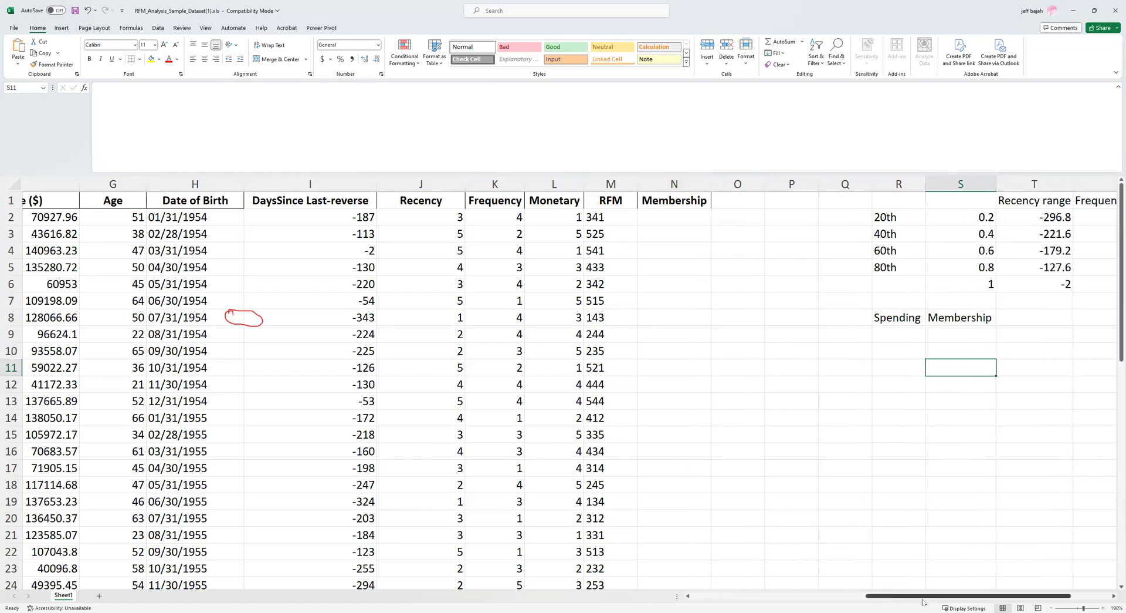
Inspect the highest Monetary range threshold in V6 and compare it with the yearly spending columns.
left_click_drag(922, 602, 961, 600)
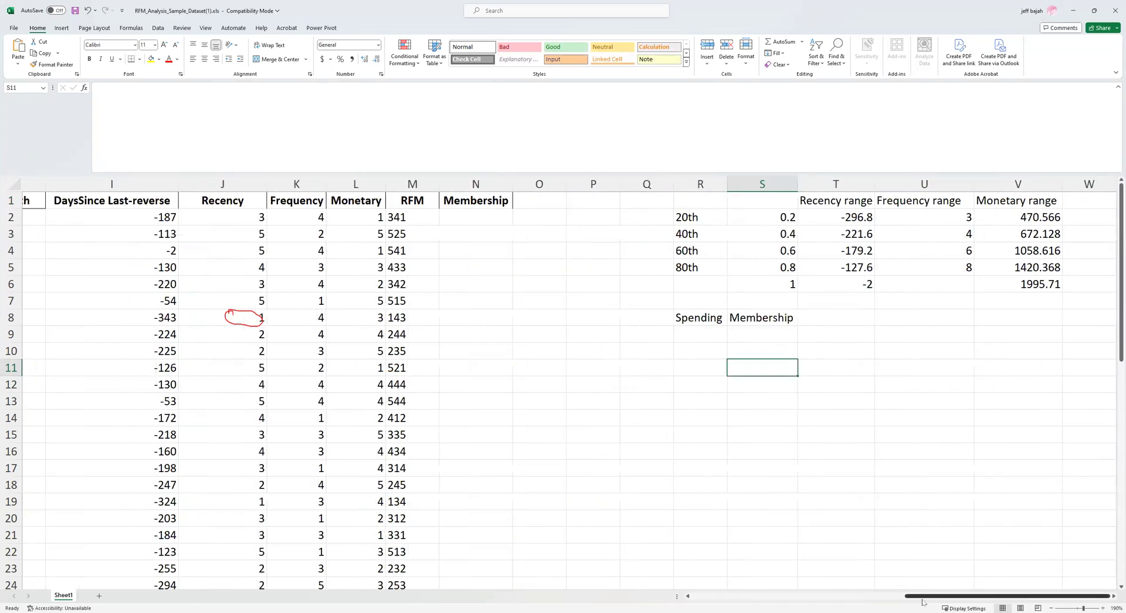
left_click(1015, 284)
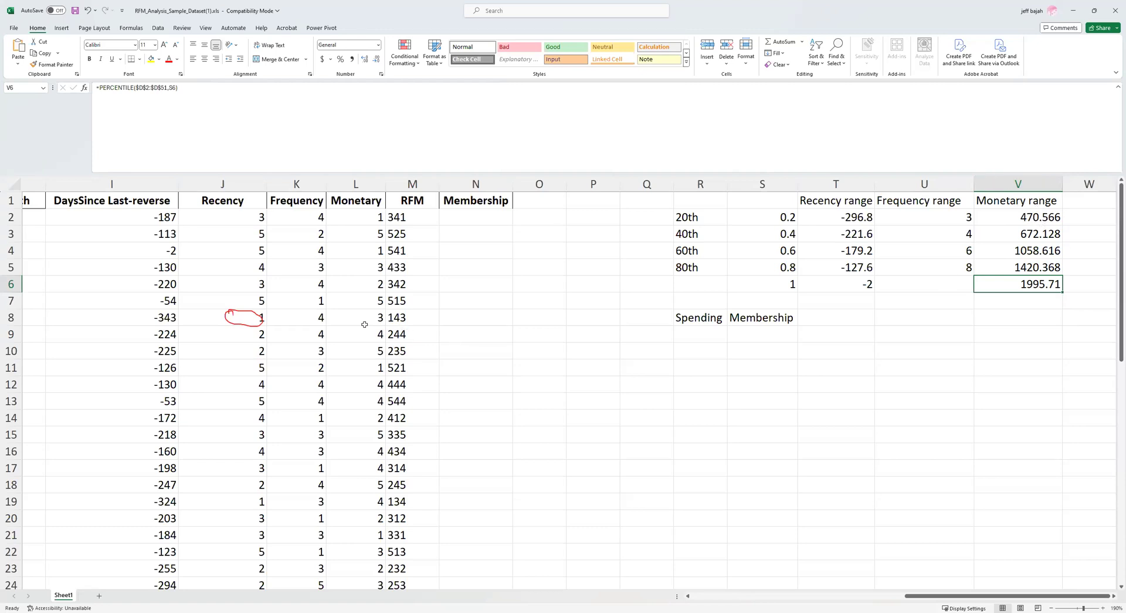
left_click_drag(785, 601, 720, 601)
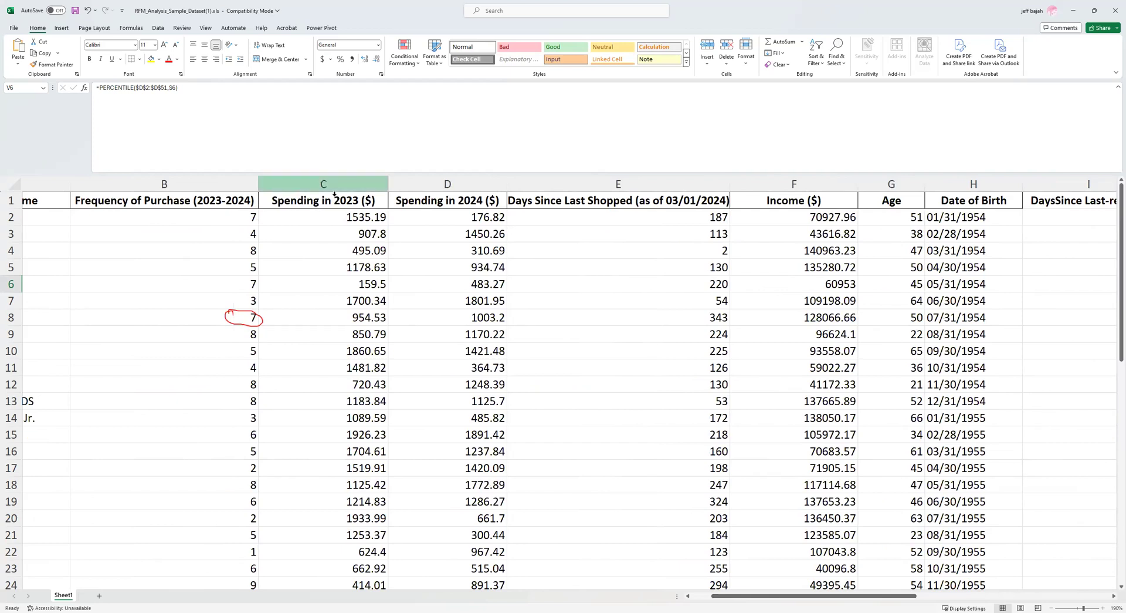
Sort the dataset by Spending in 2023 from smallest to largest with the selection expanded, and undo that sort.
left_click(335, 186)
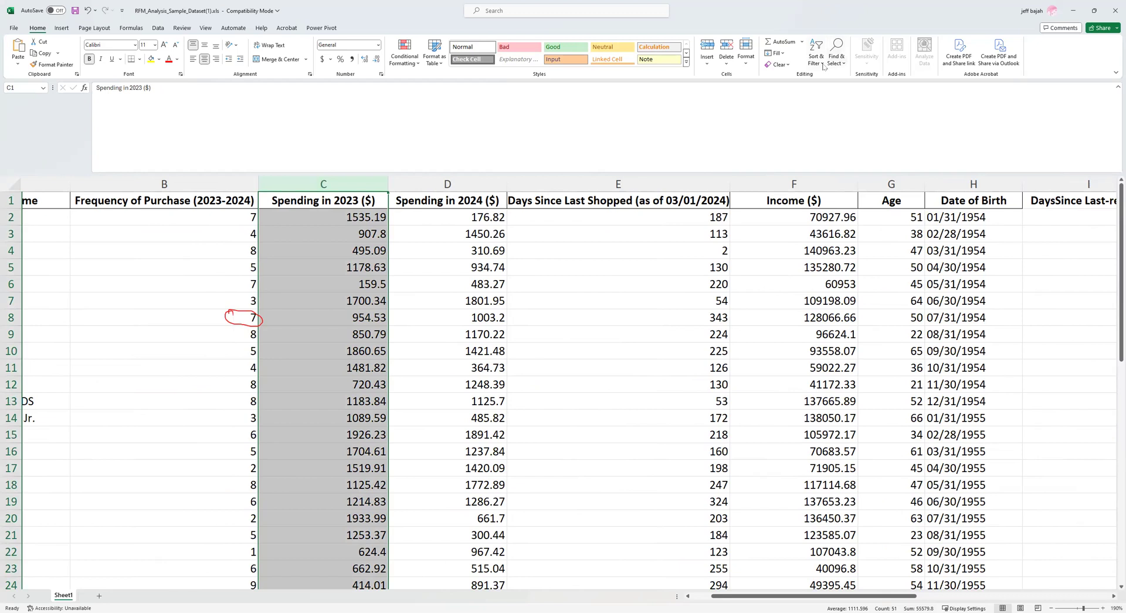
left_click(817, 58)
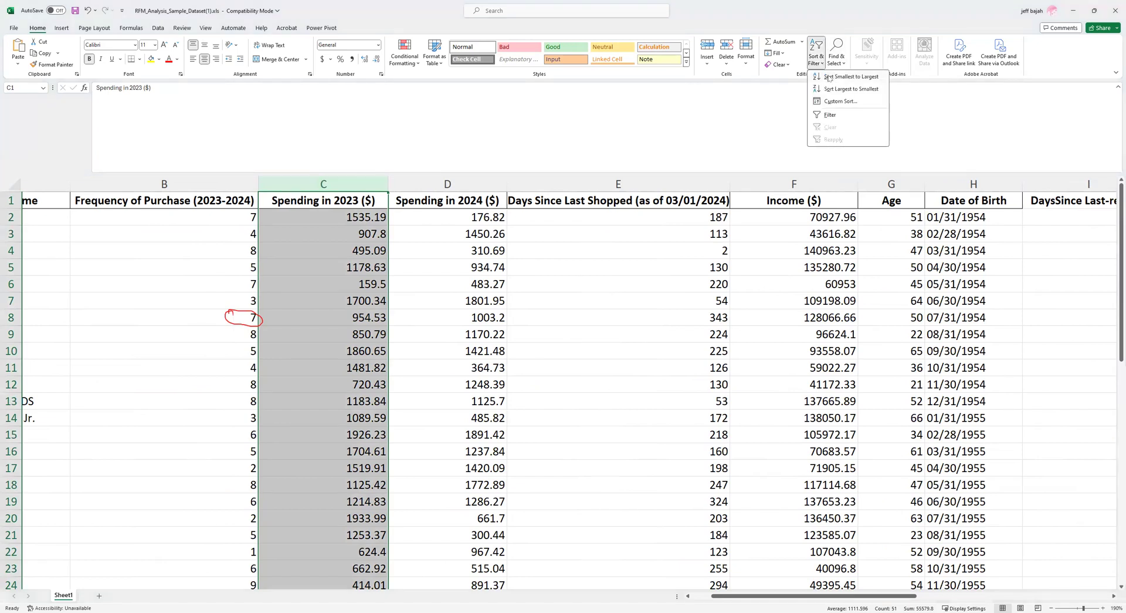
left_click(830, 77)
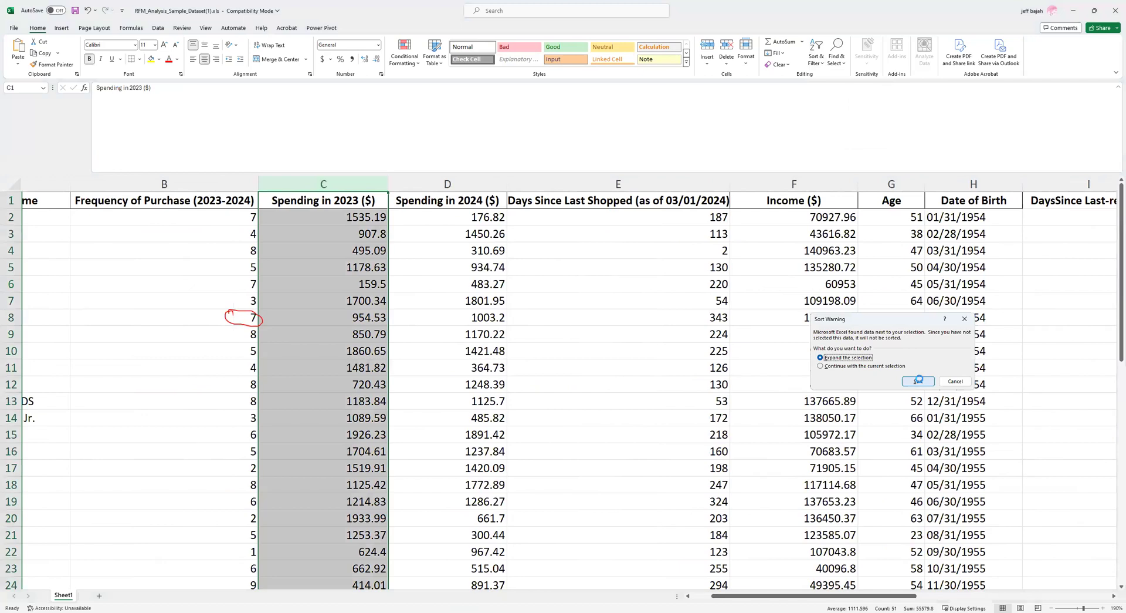
left_click(918, 380)
left_click(378, 220)
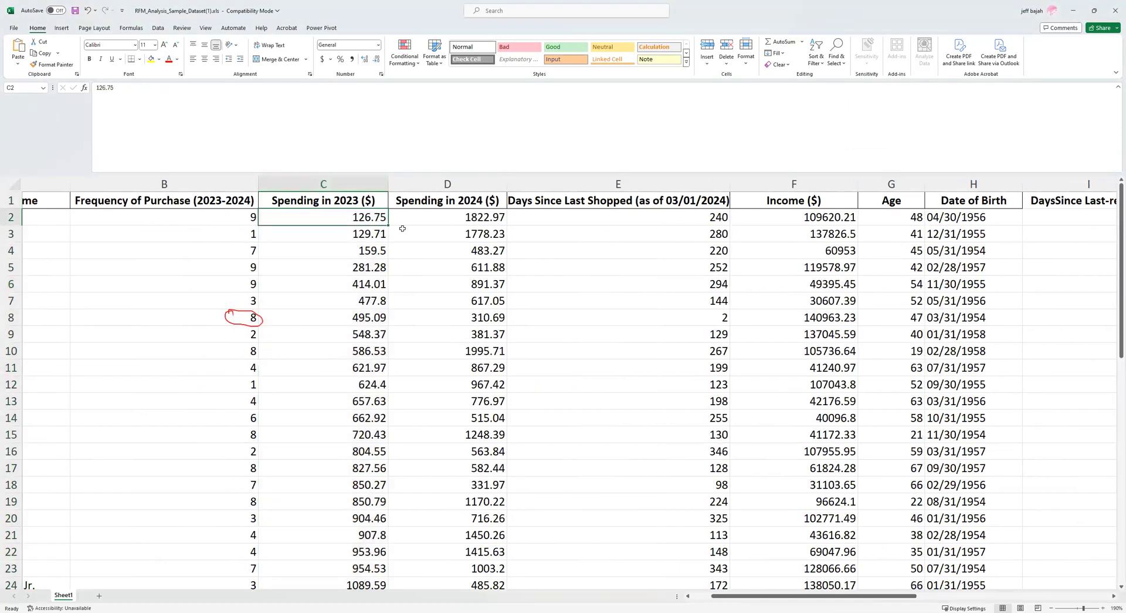
key("ctrl+z")
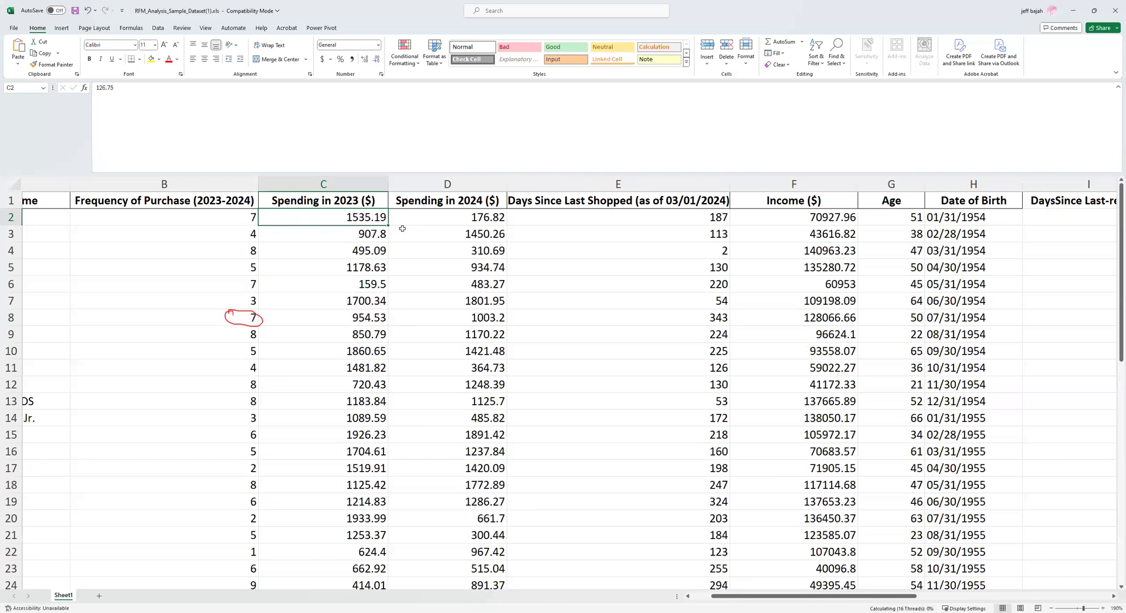
Enter the first row of the membership lookup table with 0 in R9 and BRONZE in S9.
left_click_drag(738, 597, 931, 598)
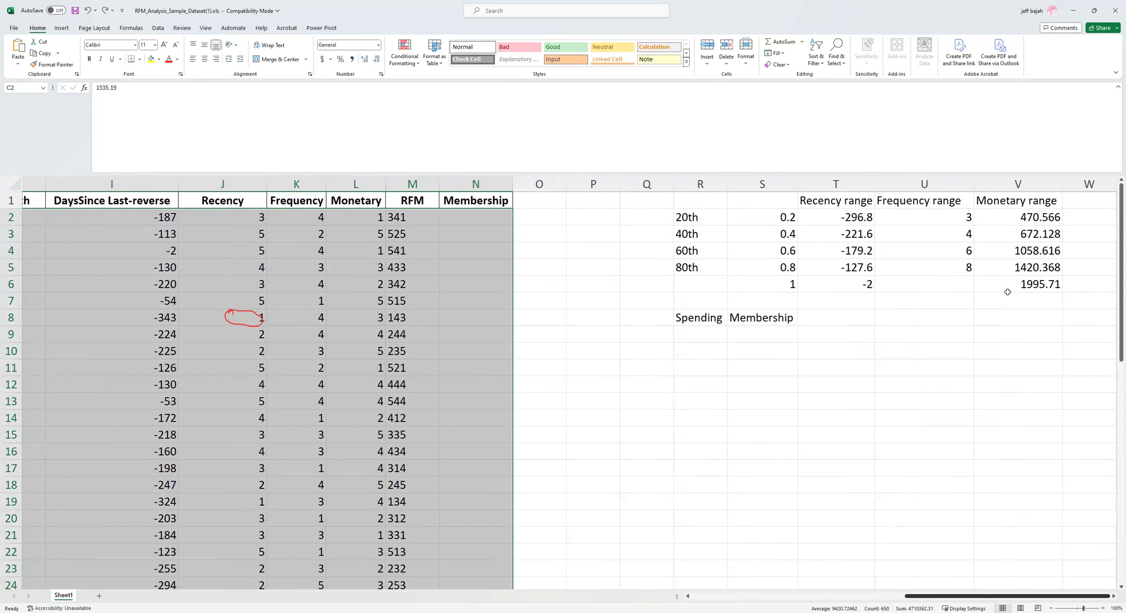
left_click(1027, 288)
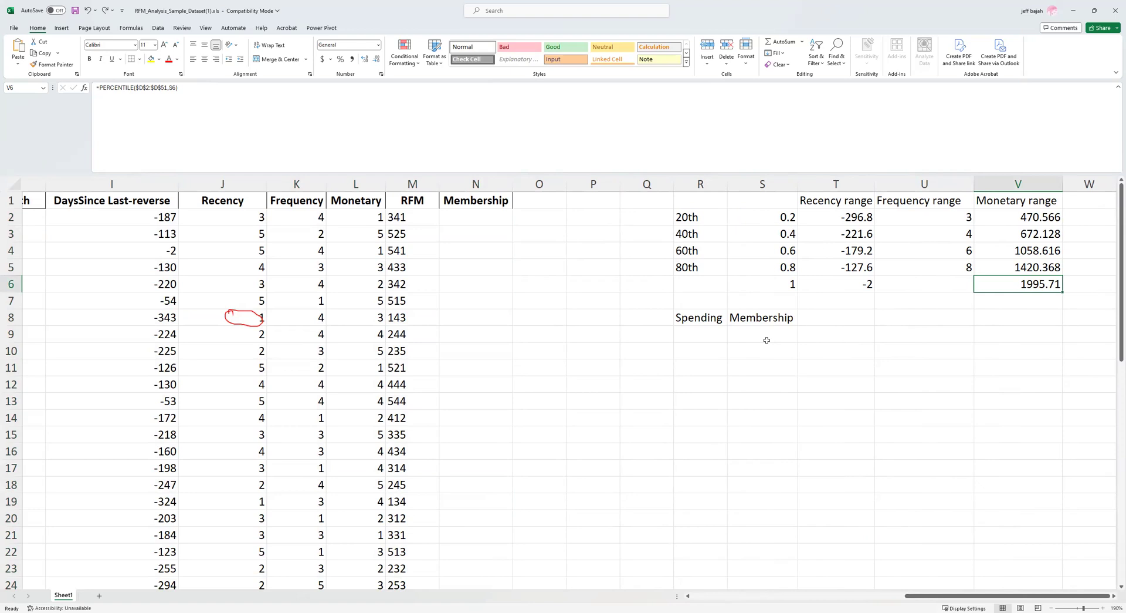
left_click(711, 333)
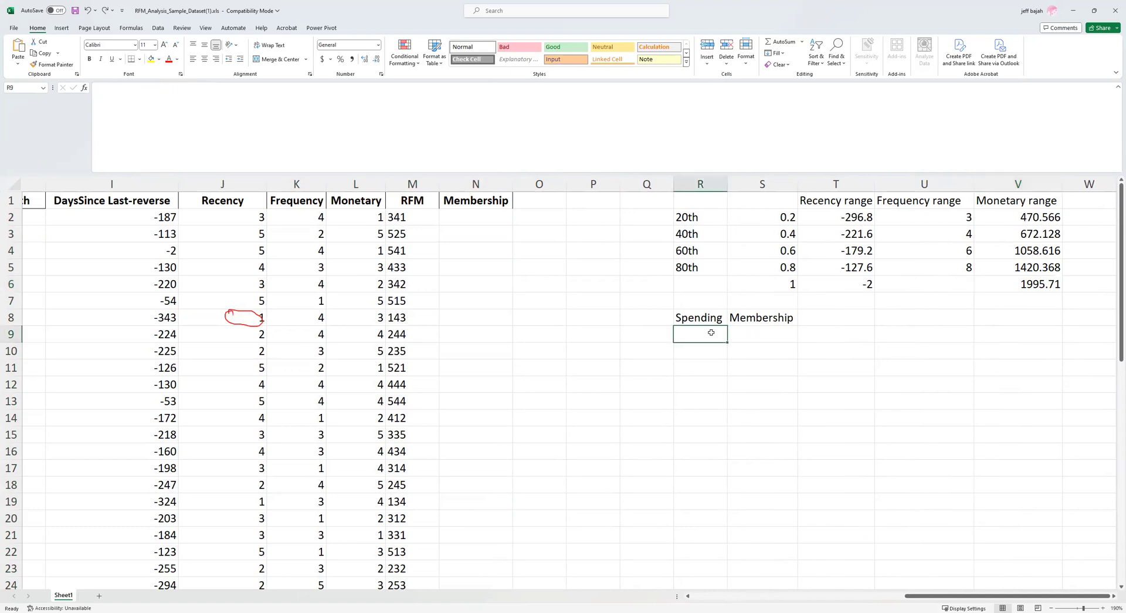
type("0")
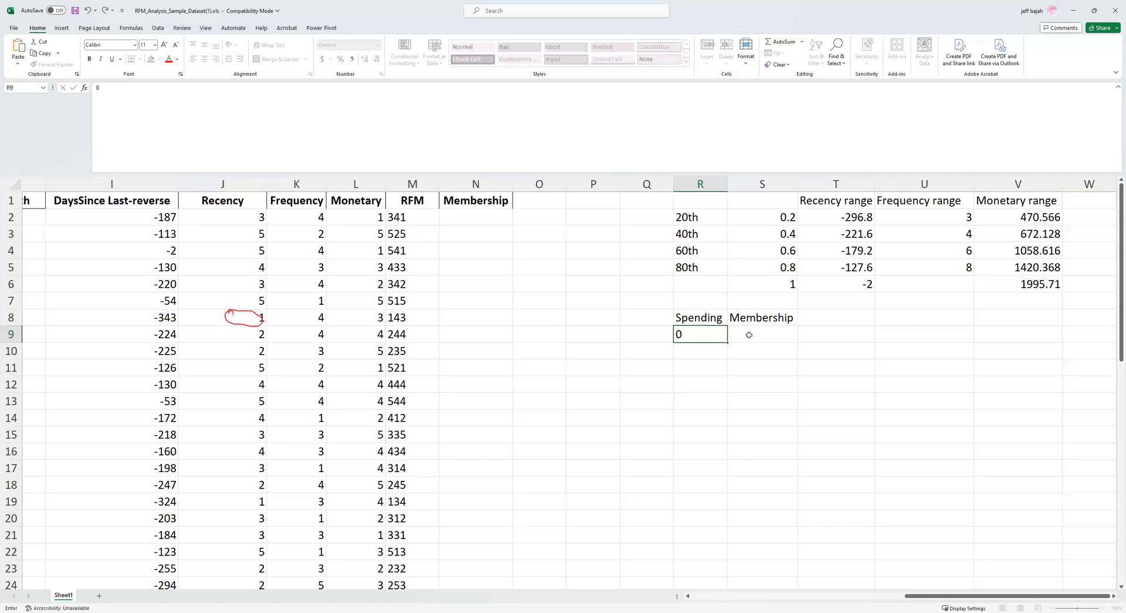
left_click(749, 334)
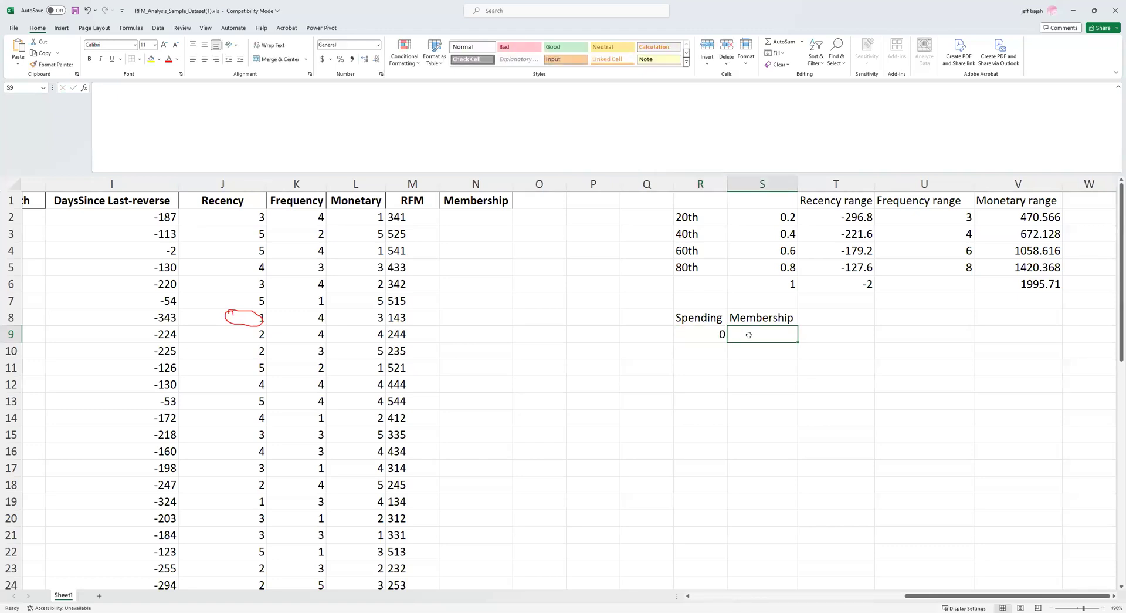
type("BRONZE")
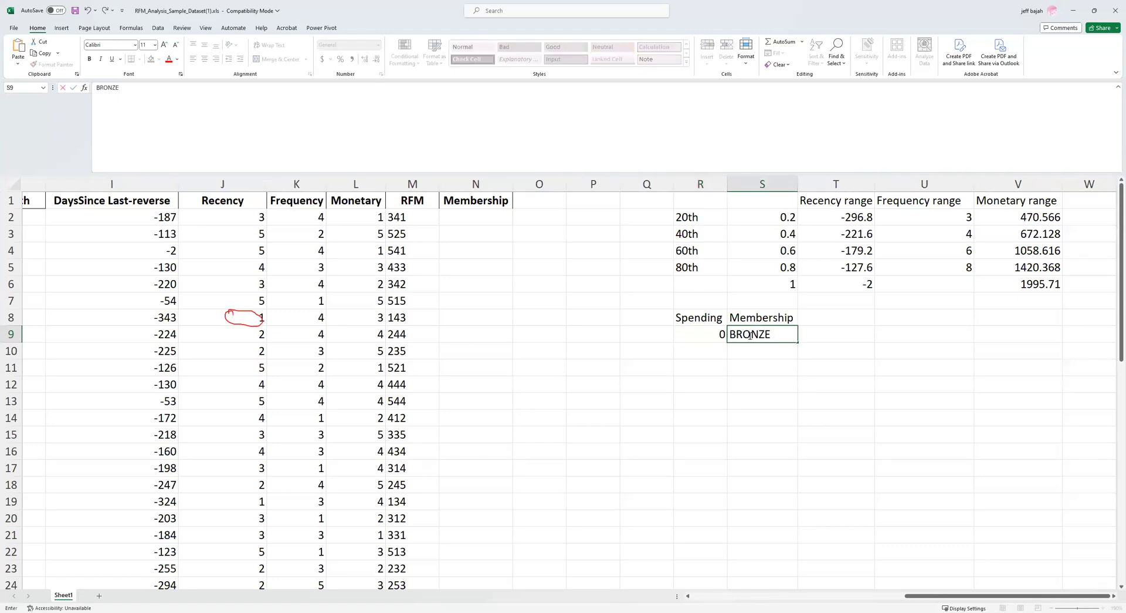
left_click(751, 370)
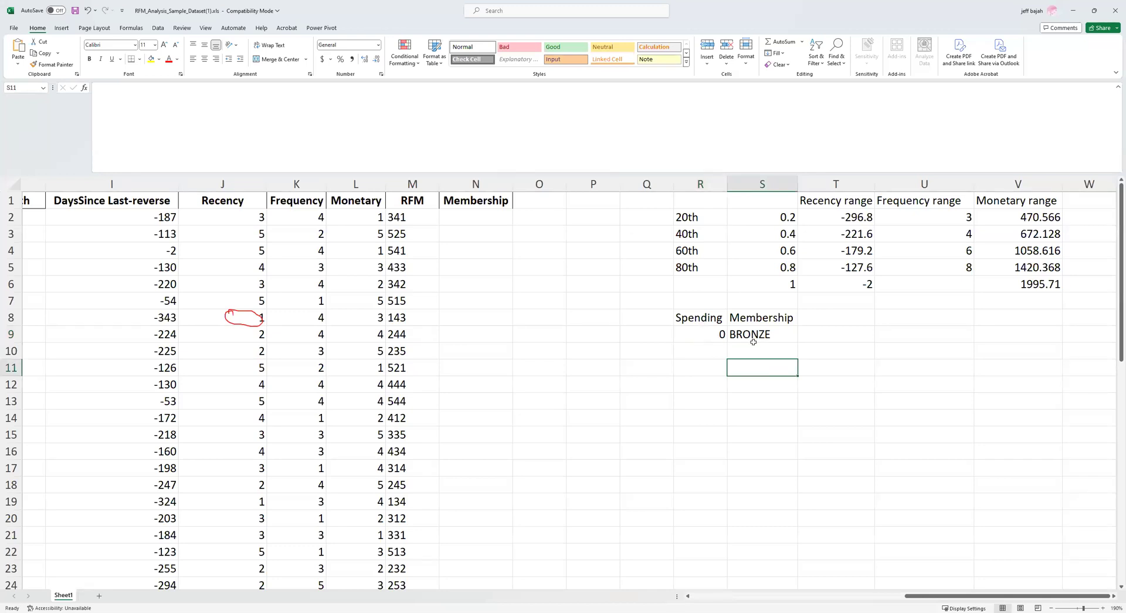
Add the second lookup row with 1000 in R10 and SILVER in S10.
left_click(704, 350)
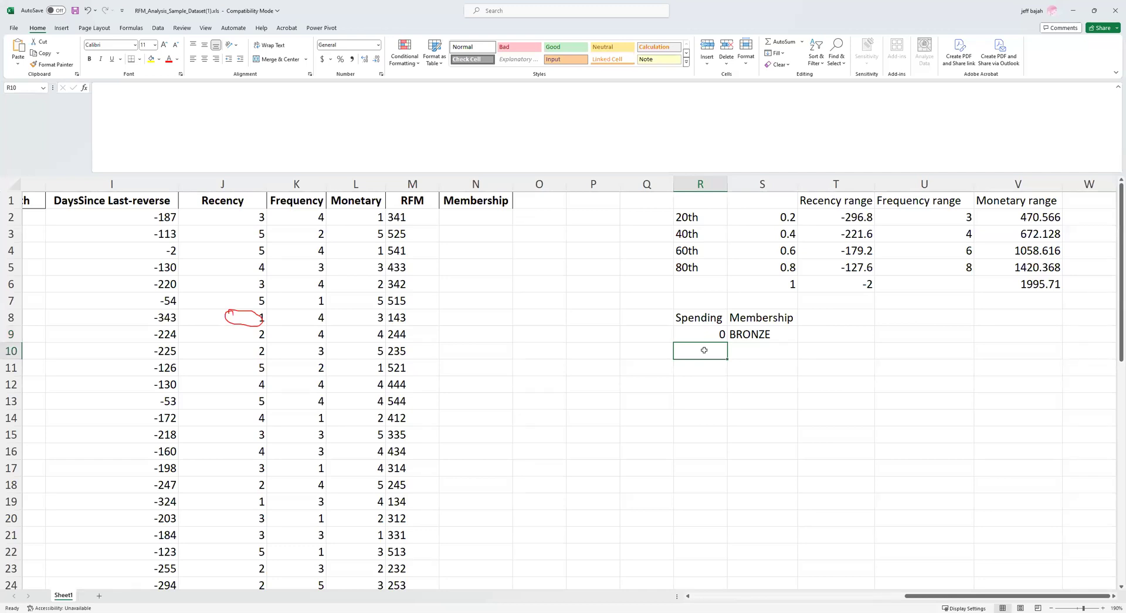
type("1000")
left_click(744, 350)
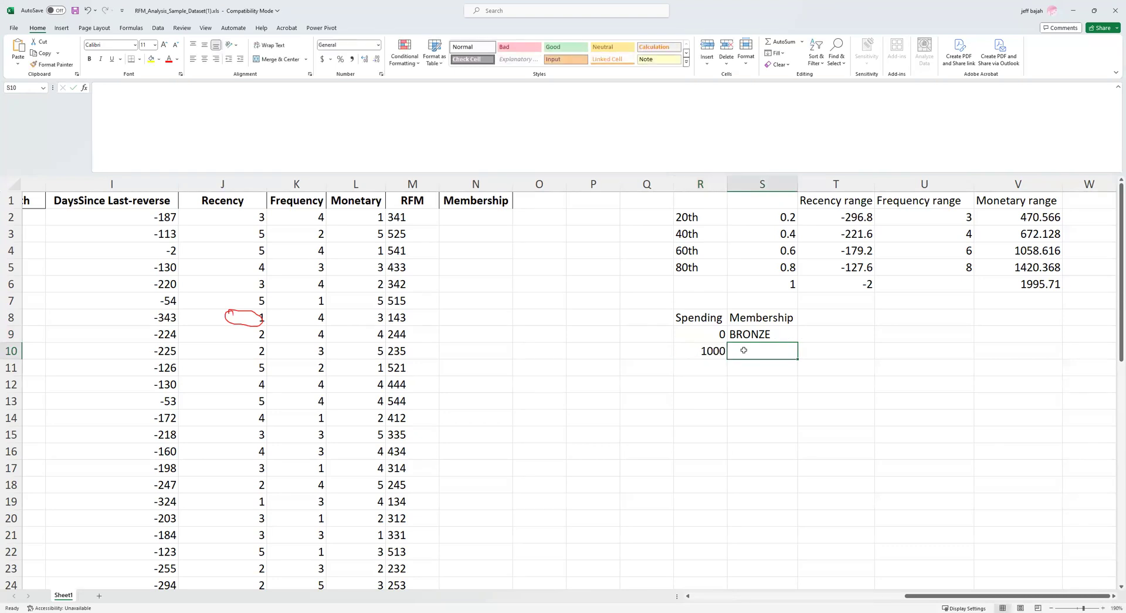
type("SILVER")
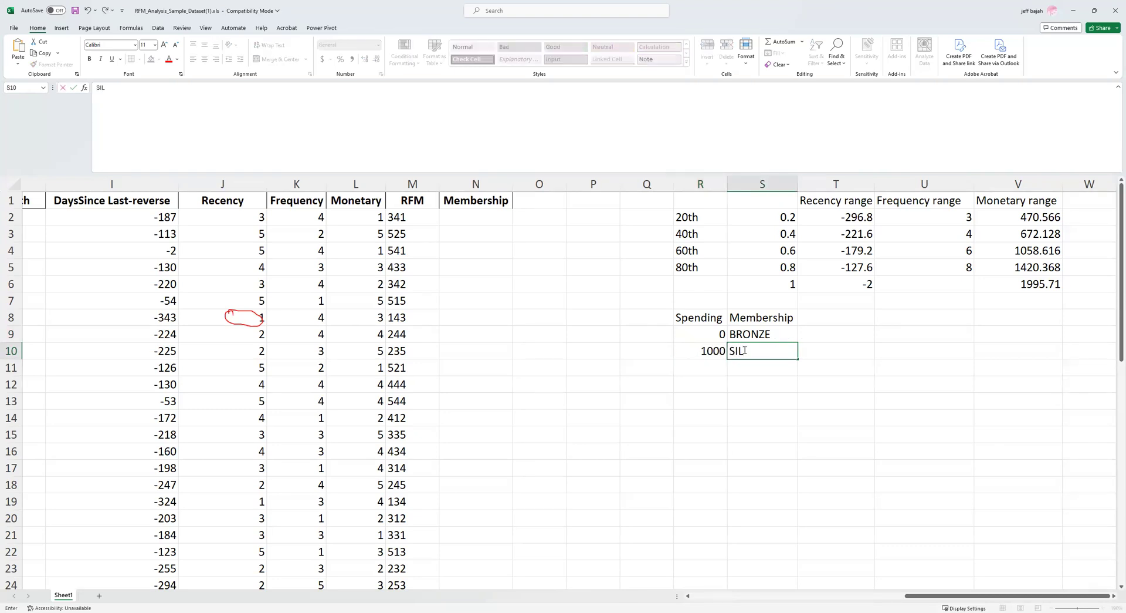
Add the third lookup row with GOLD in S11 and a spending threshold of 1500 in R11.
left_click(741, 369)
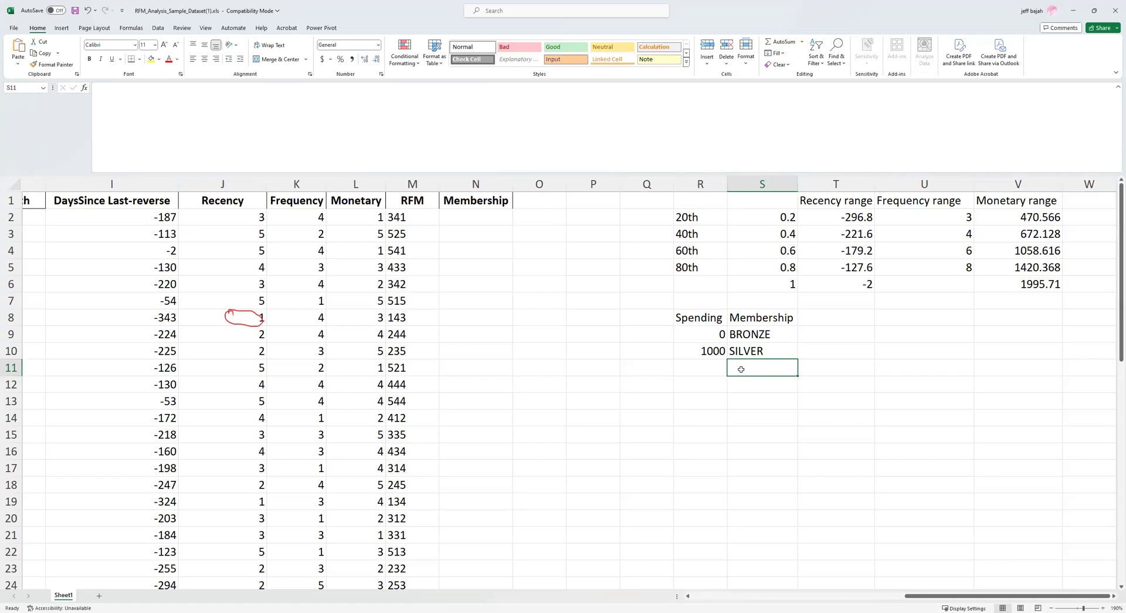
type("GOLD")
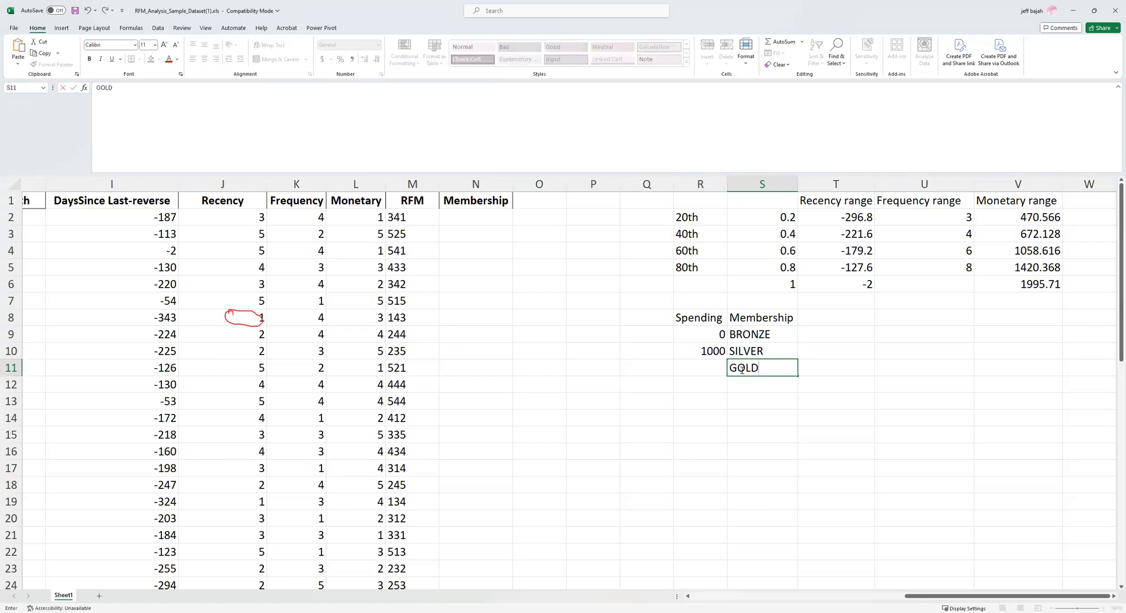
left_click(693, 368)
type("1500")
left_click(711, 397)
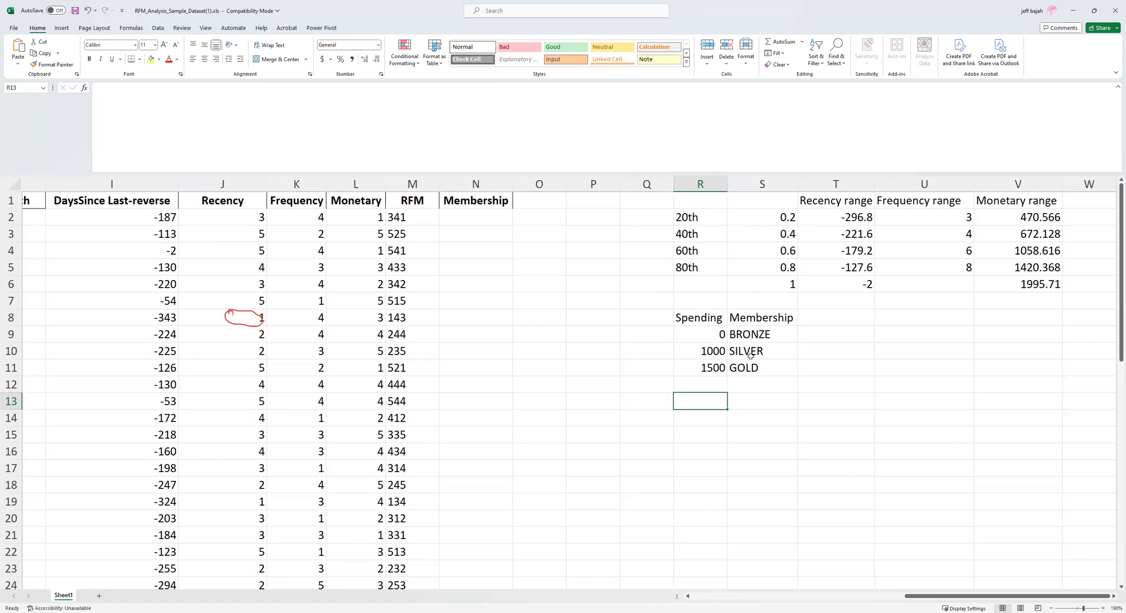
left_click(726, 317)
left_click_drag(726, 317, 801, 394)
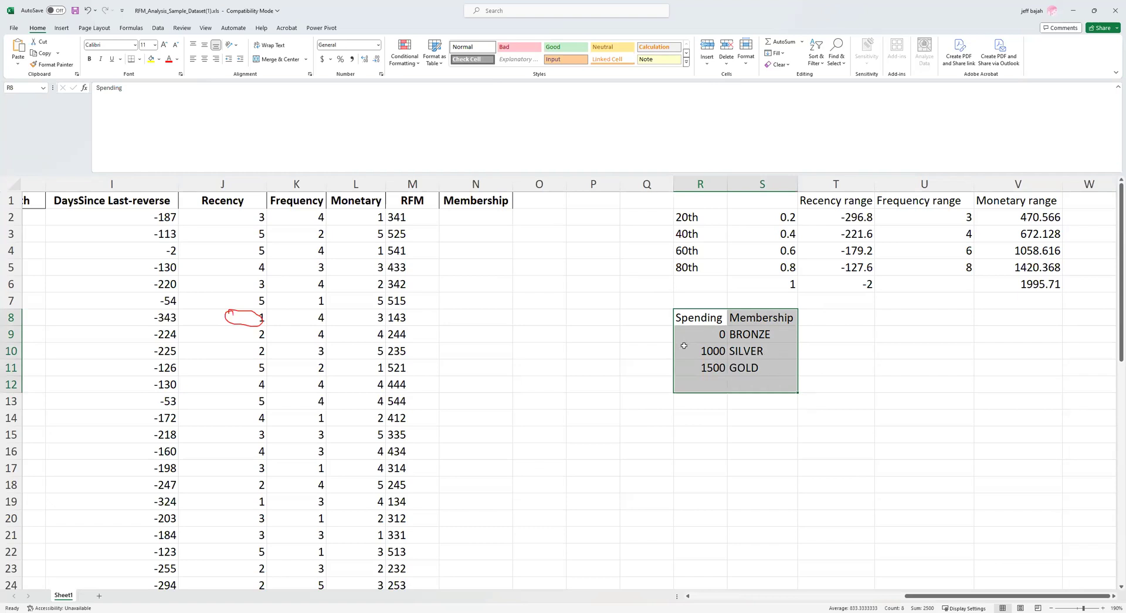
Write a VLOOKUP in N2 that looks up D2 in R9:S11 and returns column 2 with approximate match (TRUE).
left_click(462, 220)
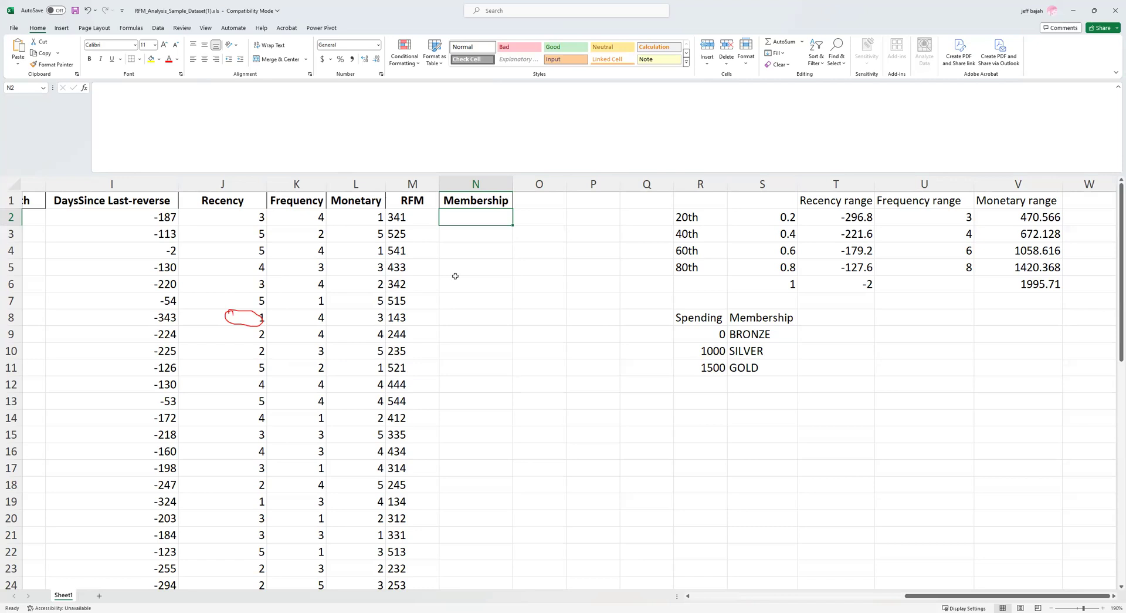
type("=V")
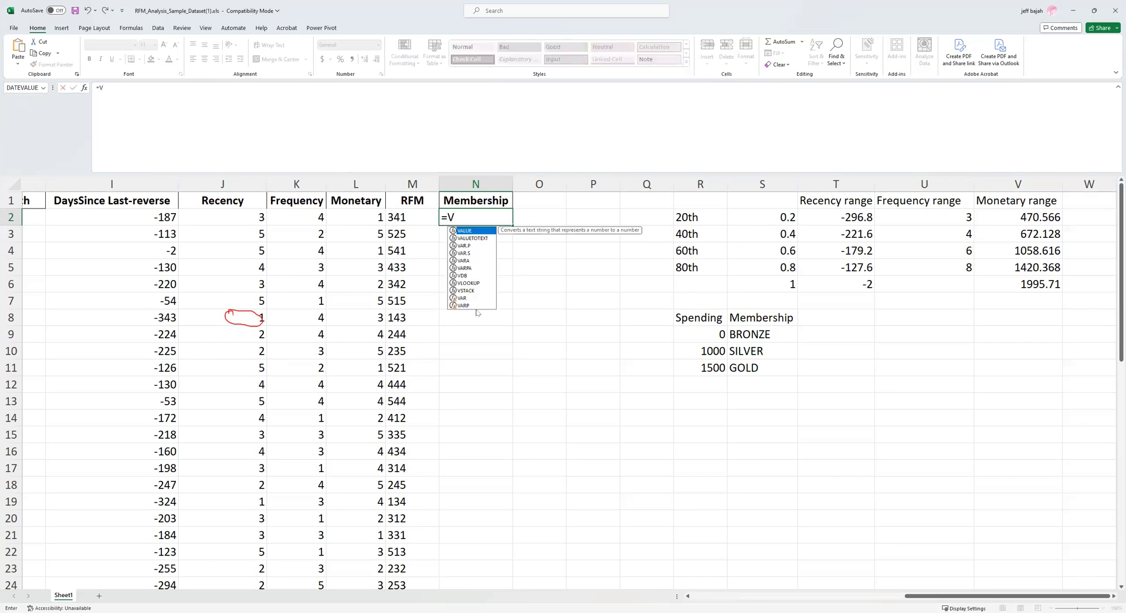
type("L")
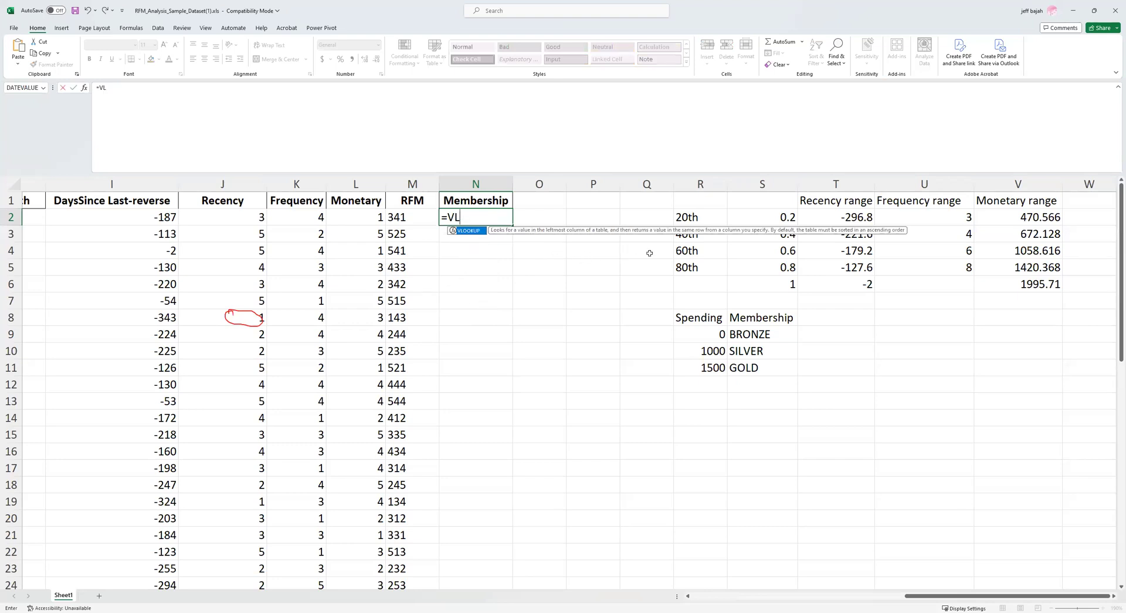
double_click(471, 234)
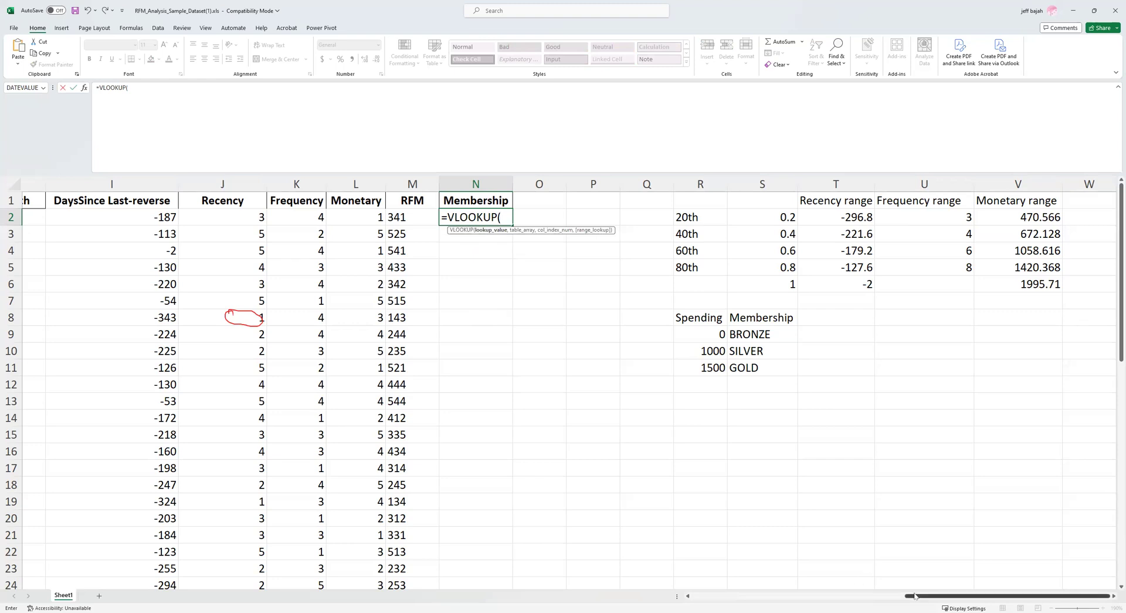
left_click_drag(819, 602, 703, 601)
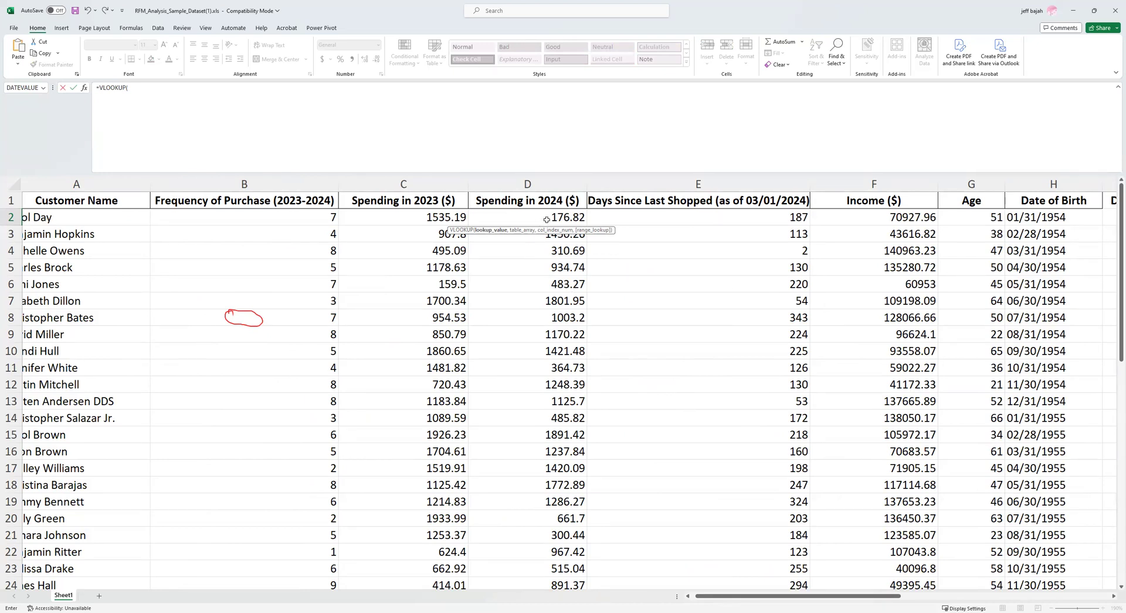
left_click(546, 219)
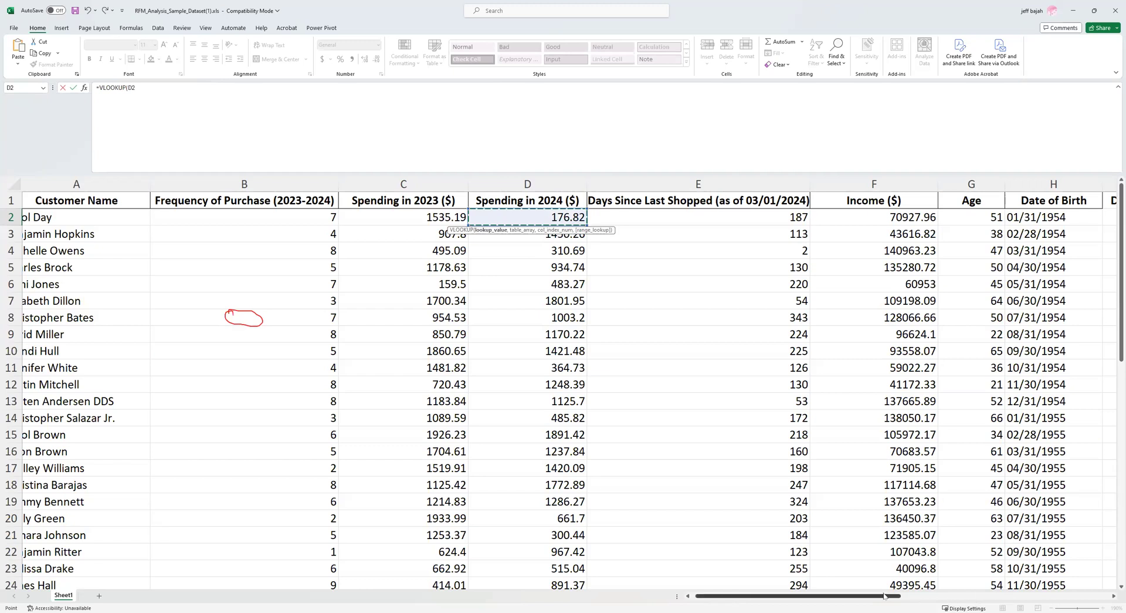
left_click_drag(1003, 595, 1071, 596)
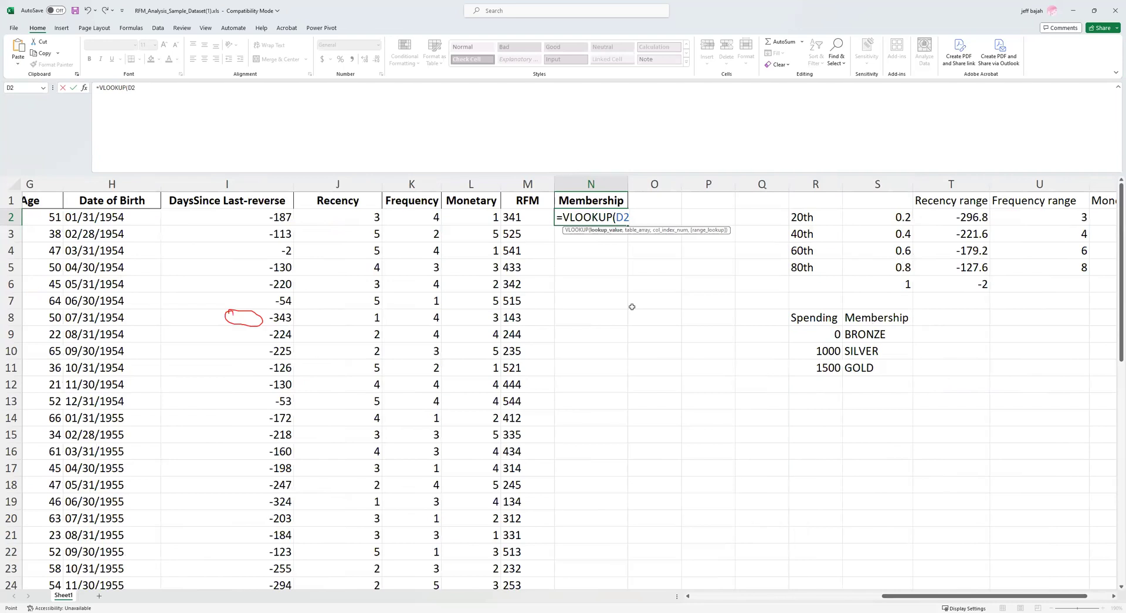
type(",")
left_click_drag(801, 334, 880, 368)
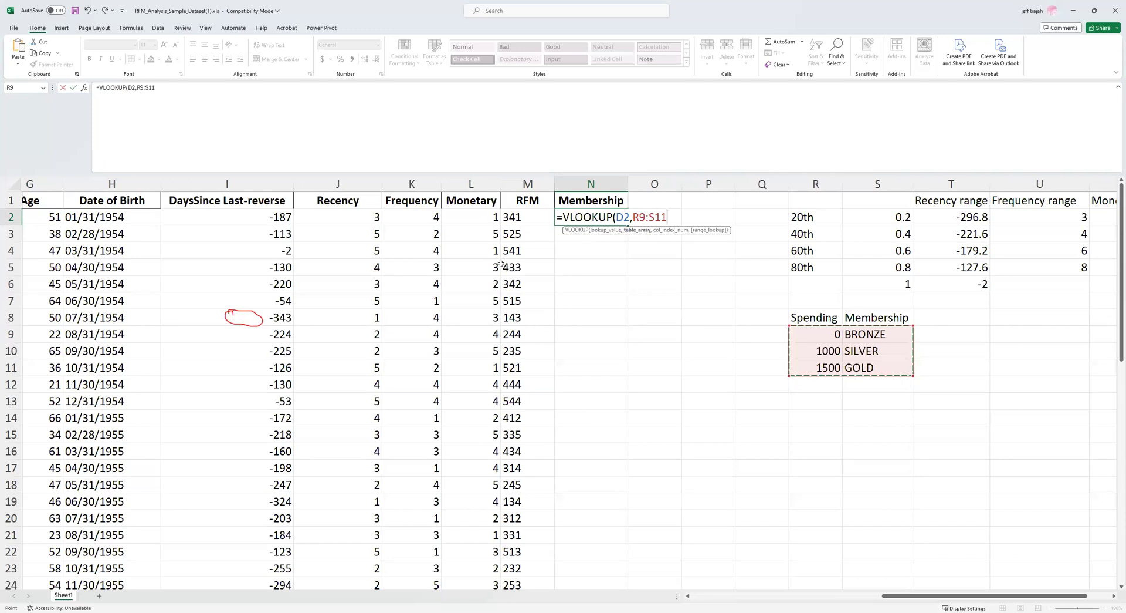
type(",2,")
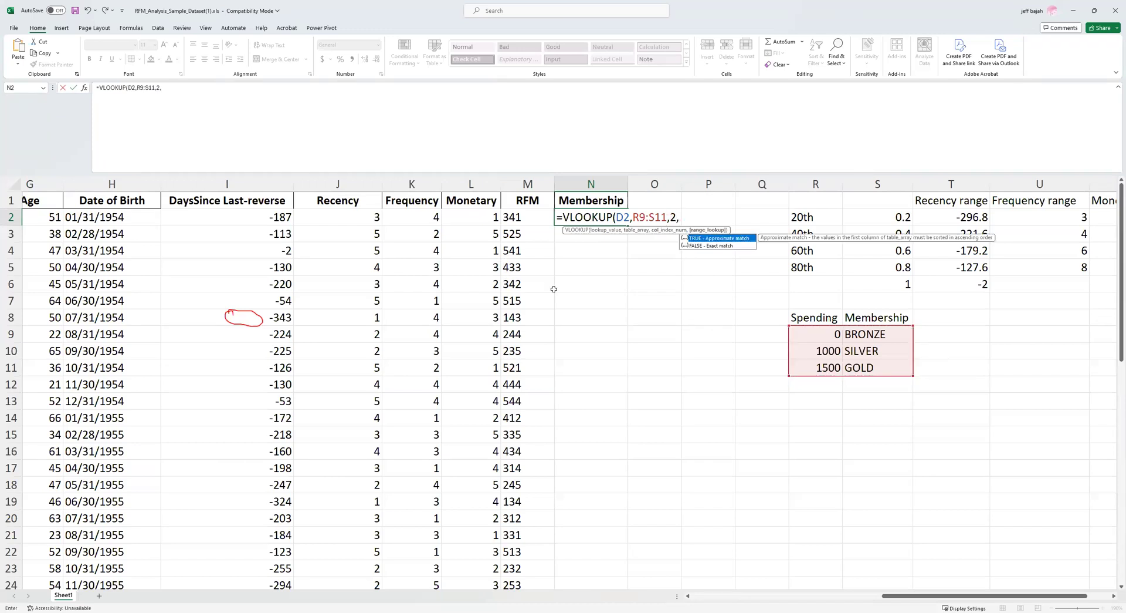
double_click(711, 238)
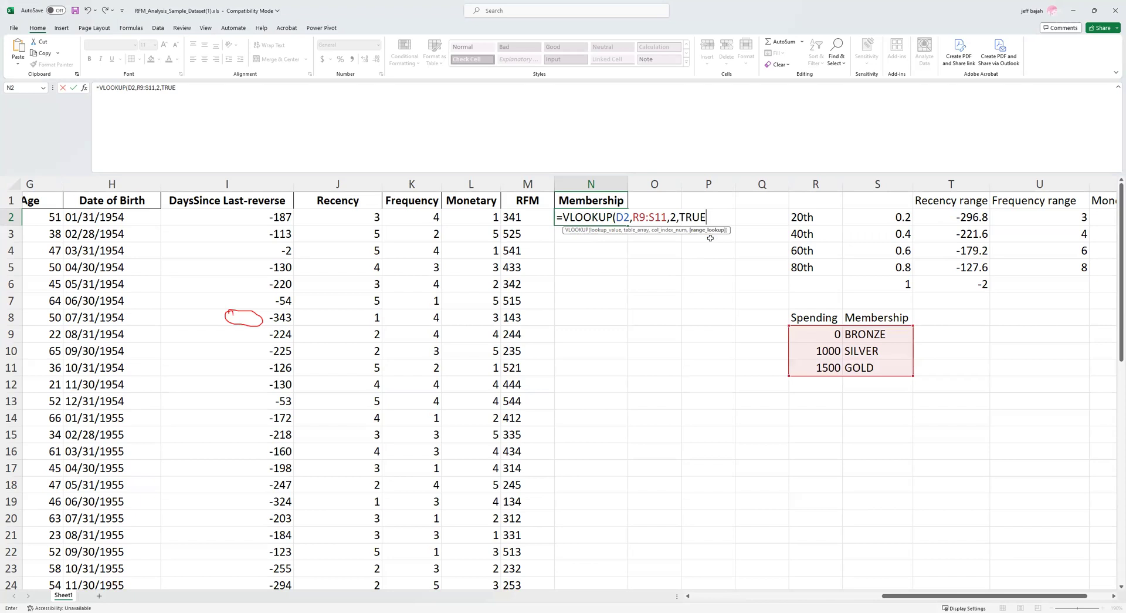
type(")")
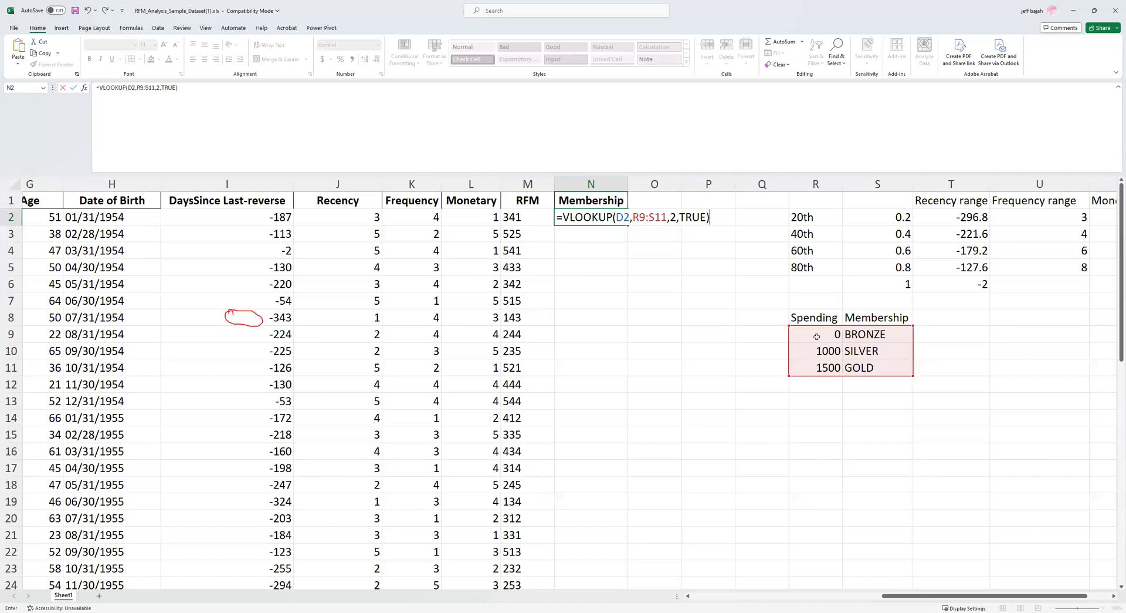
Make the VLOOKUP's table range absolute as $R$9:$S$11 and commit the formula in N2.
left_click(635, 217)
key("F4")
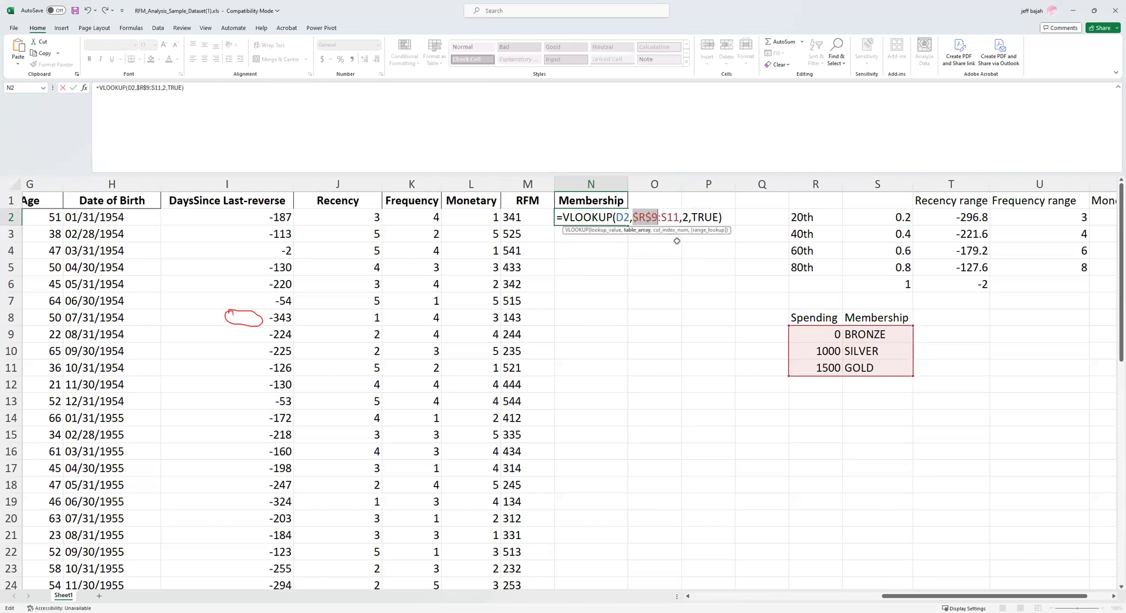
left_click(663, 215)
key("F4")
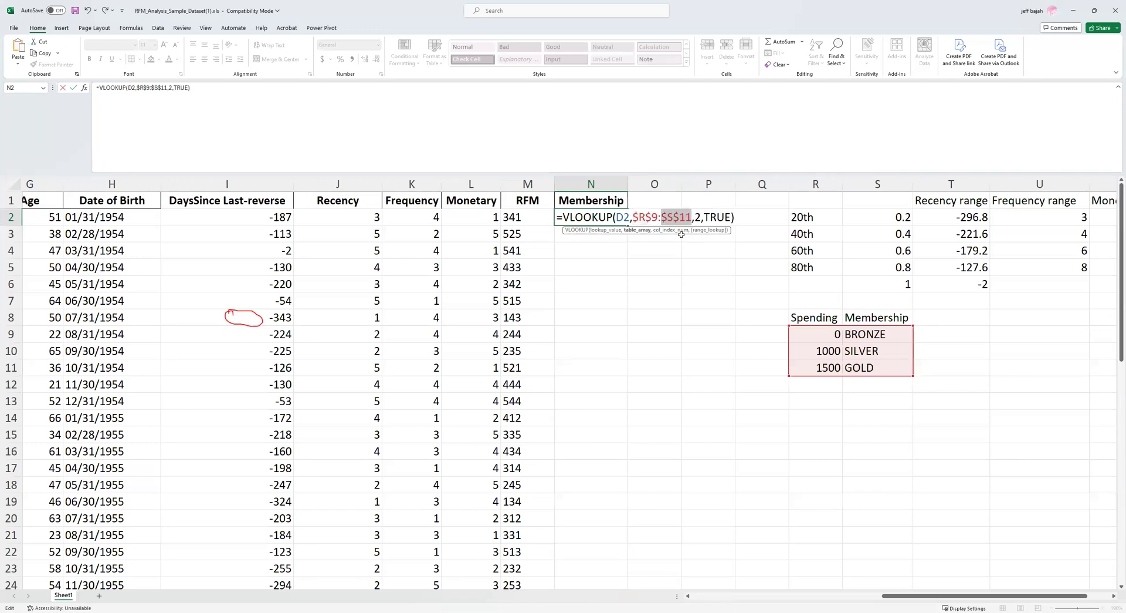
key("Return")
Fill the membership formula from N2 down to N51 for all customers.
left_click(573, 215)
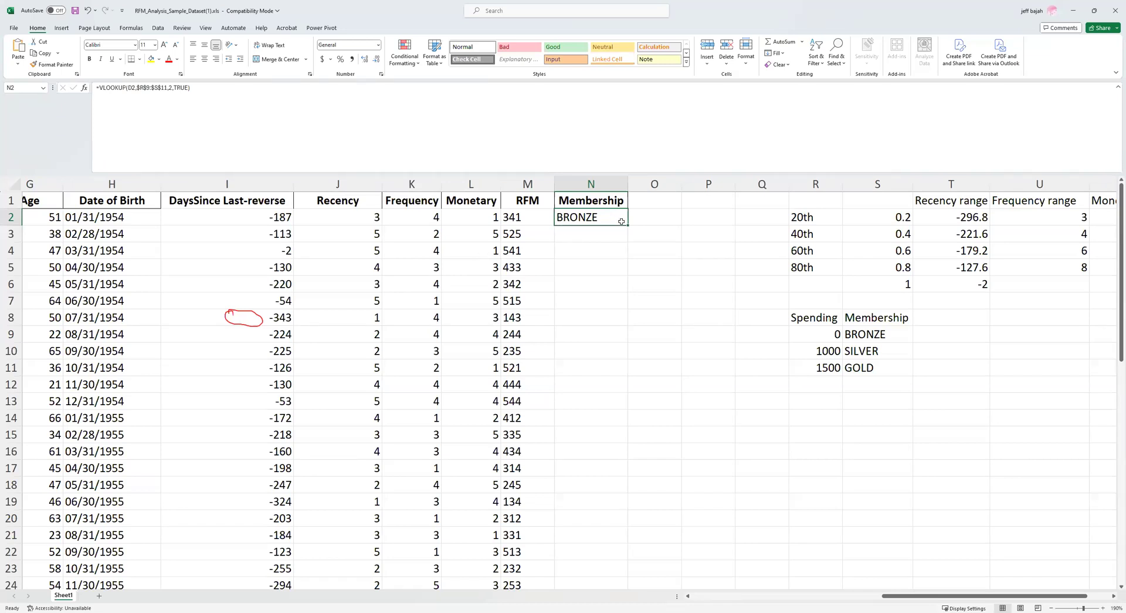
left_click_drag(626, 226, 604, 534)
scroll(592, 384, "up", 10)
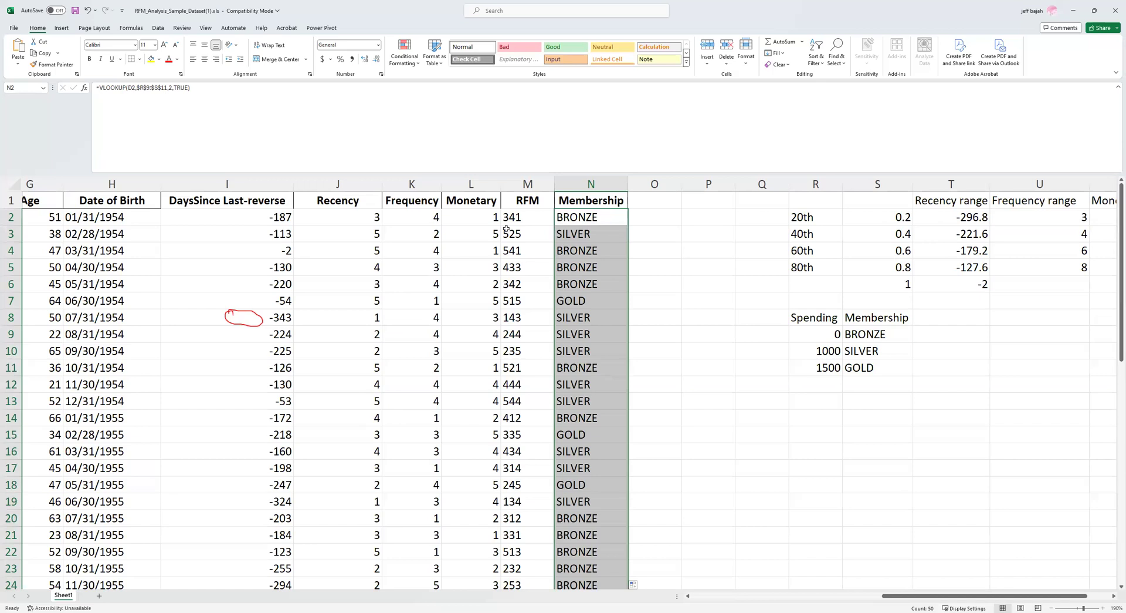
Compare the Monetary scores and RFM codes with the assigned membership levels, and review column N down to the last customer.
left_click_drag(479, 217, 611, 222)
left_click_drag(466, 234, 579, 245)
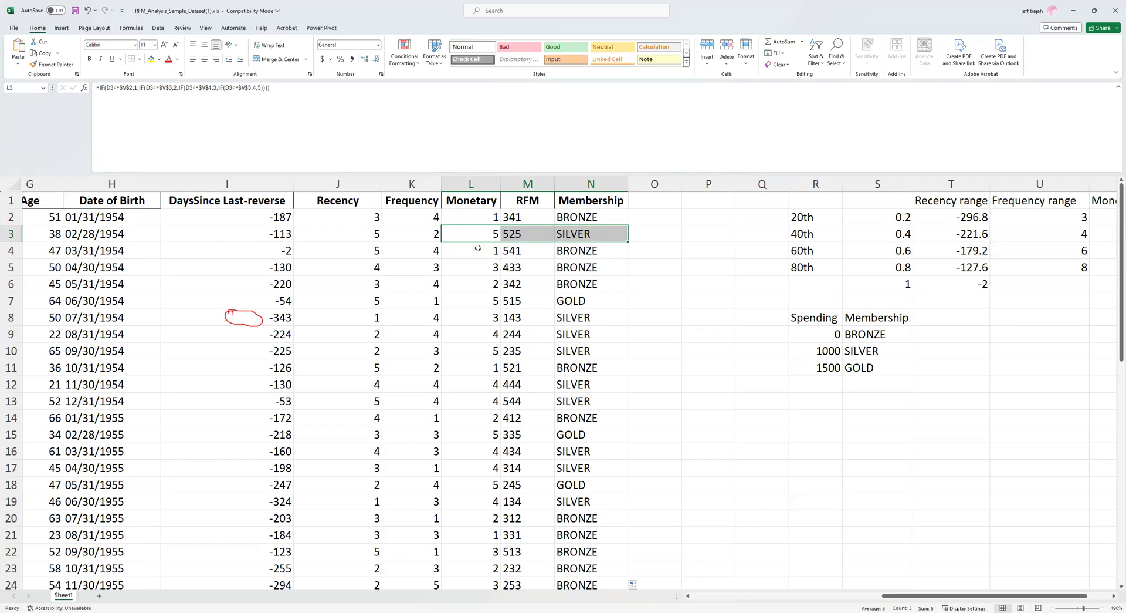
left_click_drag(473, 255, 582, 300)
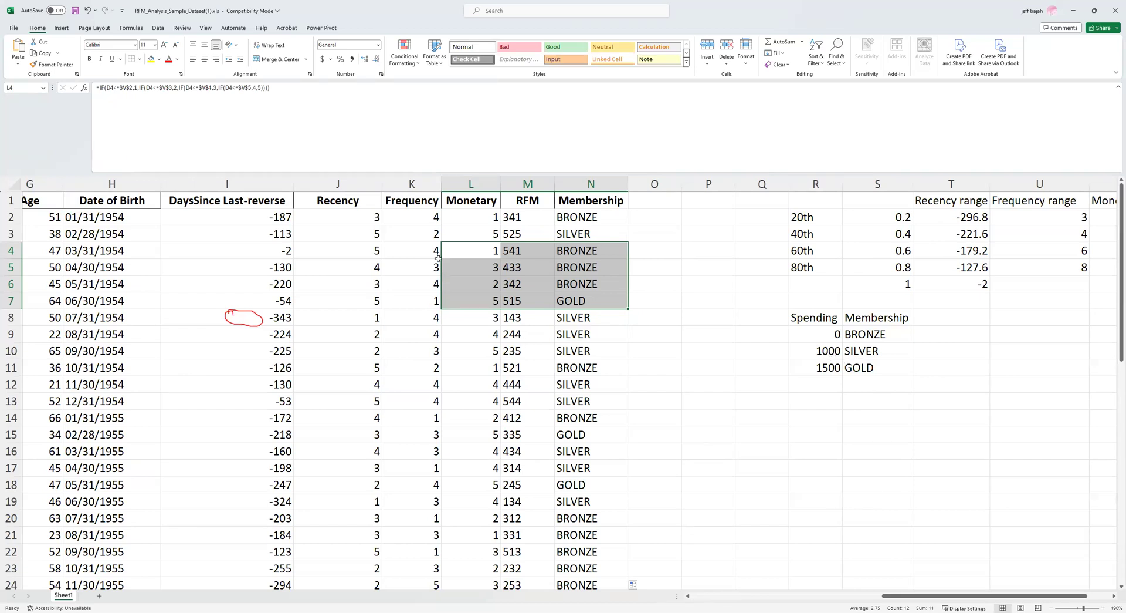
left_click(595, 284)
scroll(590, 346, "down", 5)
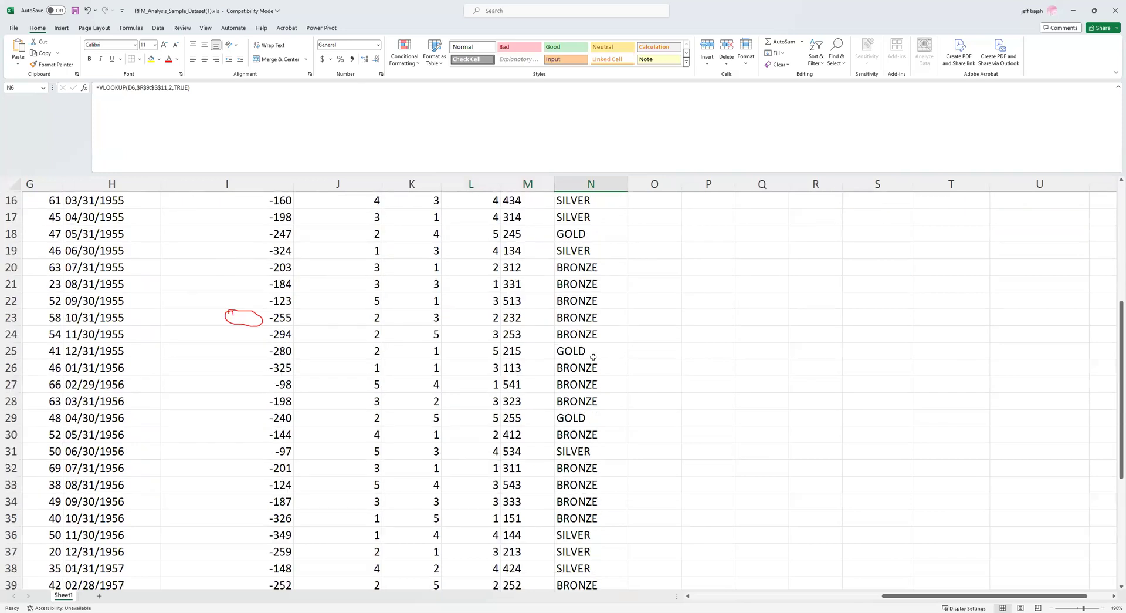
scroll(594, 357, "down", 10)
scroll(589, 394, "up", 1)
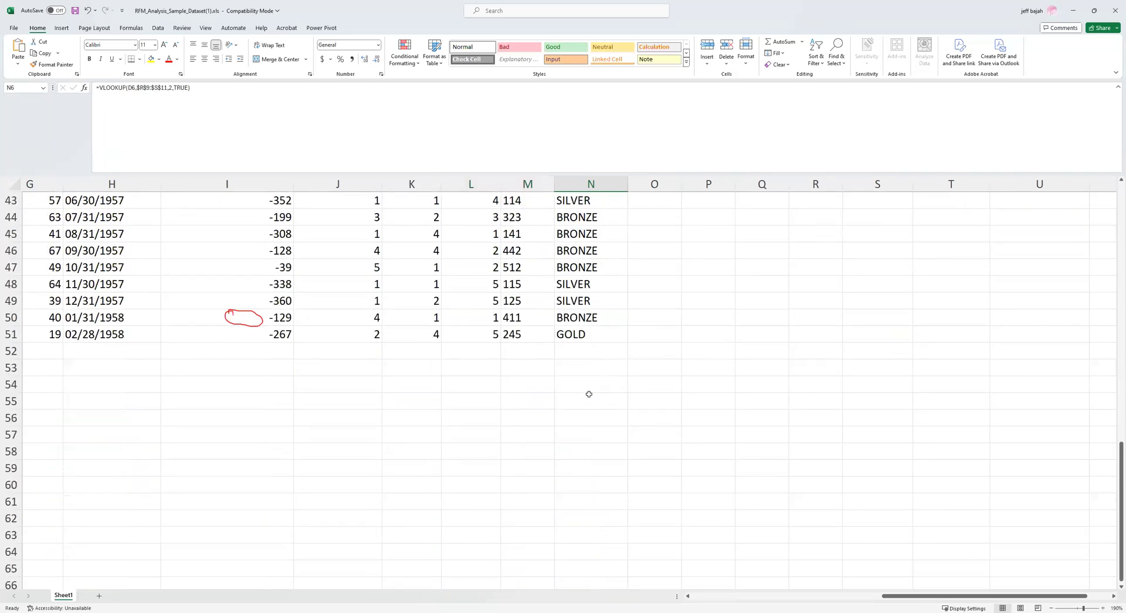
scroll(589, 394, "up", 14)
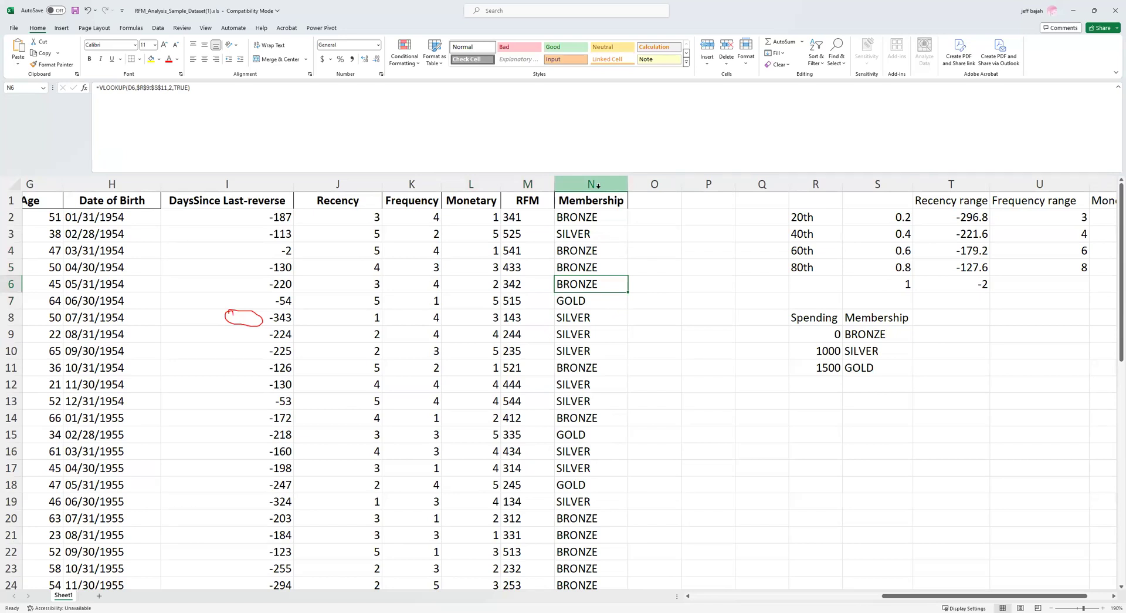
left_click(598, 185)
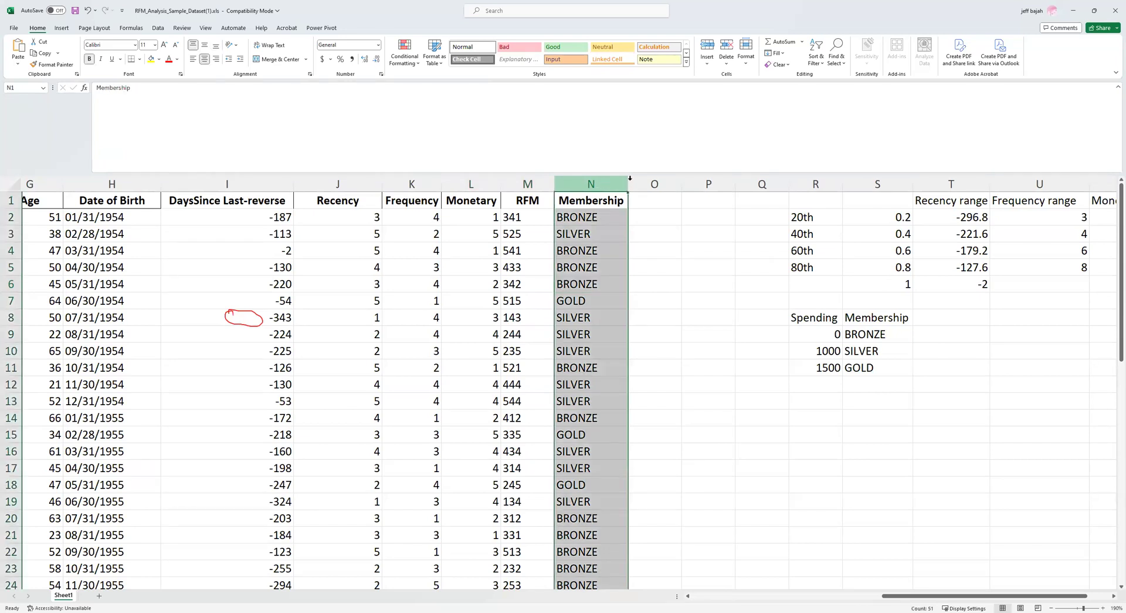
Turn on filtering for the Membership column N.
left_click(821, 67)
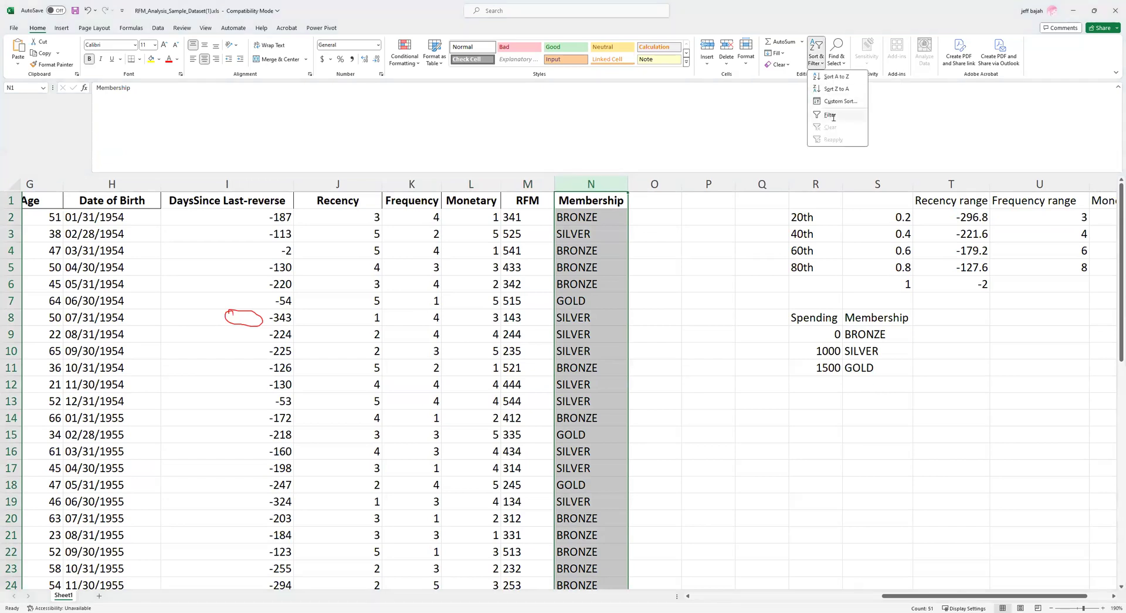
left_click(833, 116)
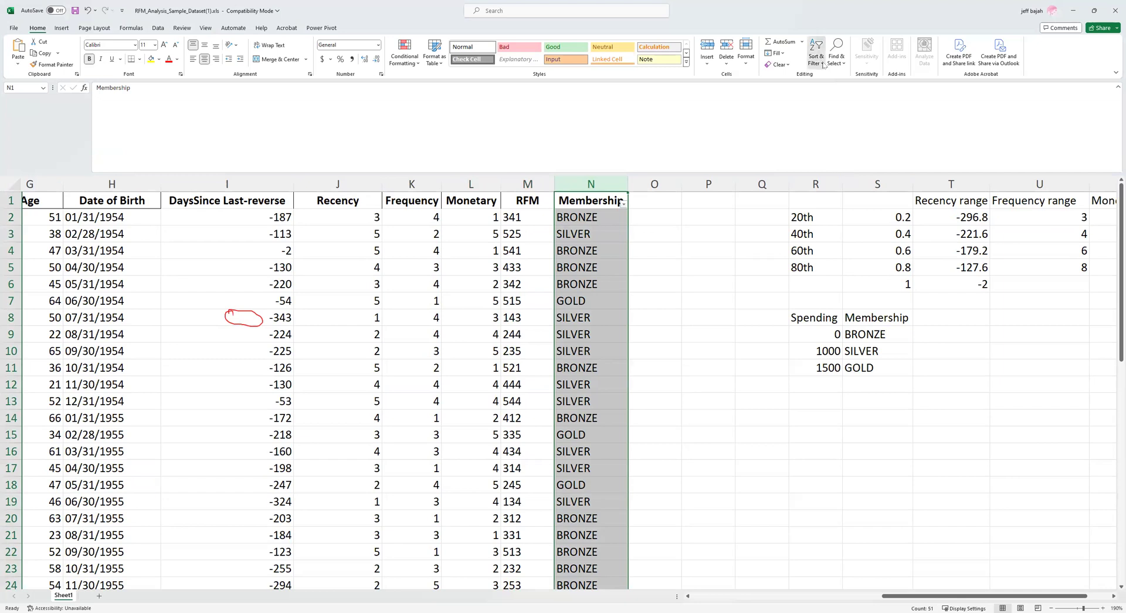
left_click(823, 65)
left_click(835, 116)
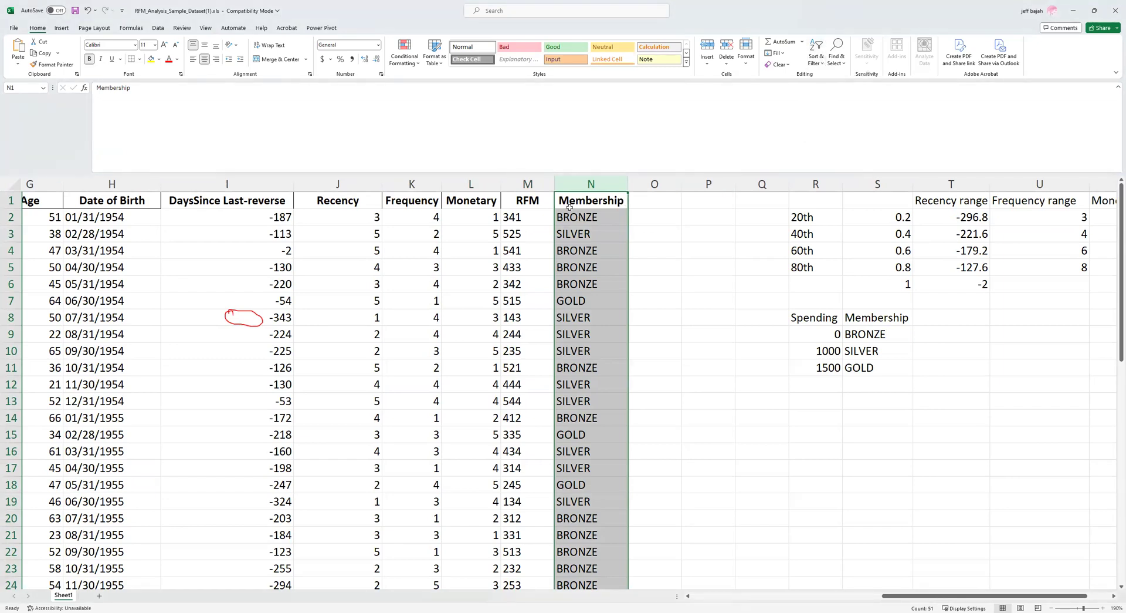
left_click(583, 183)
left_click(823, 65)
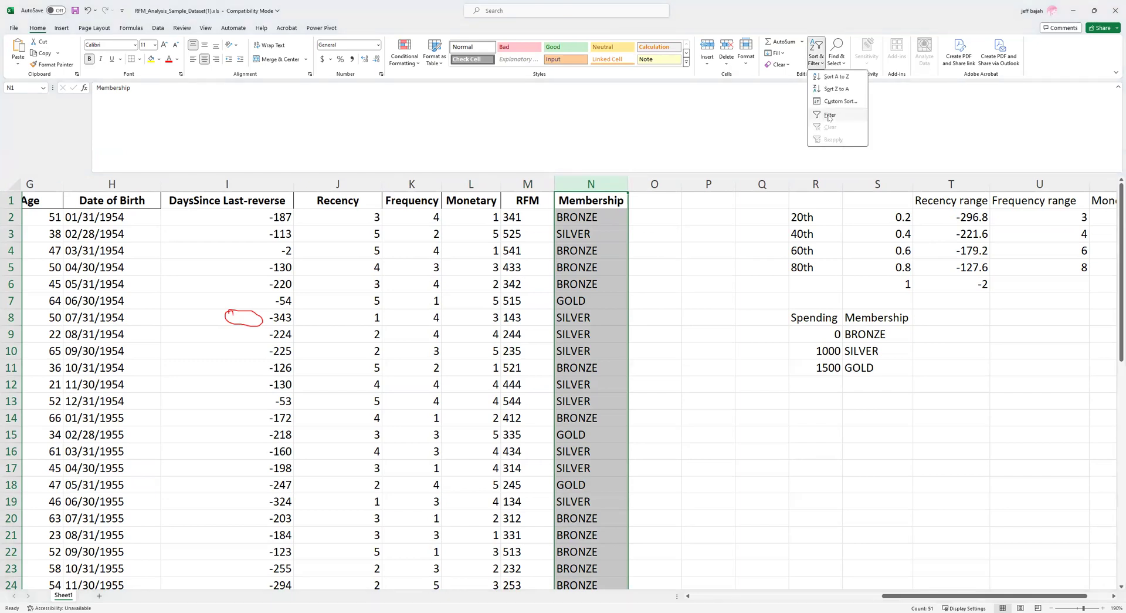
left_click(830, 114)
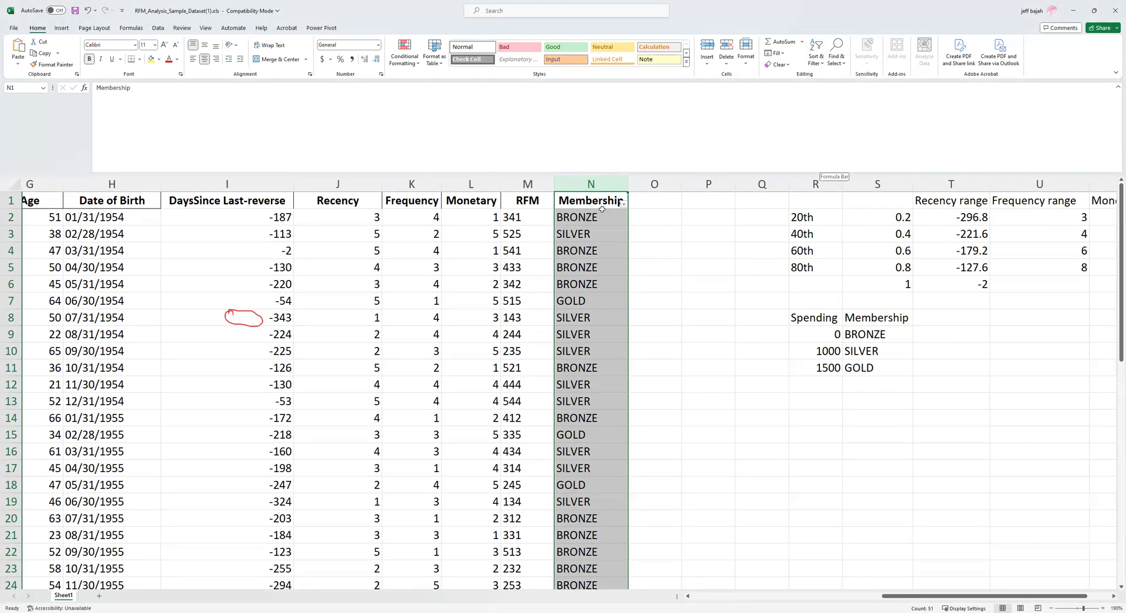
Filter the Membership column to GOLD only and review those customers' spending, scores and RFM codes.
left_click(623, 202)
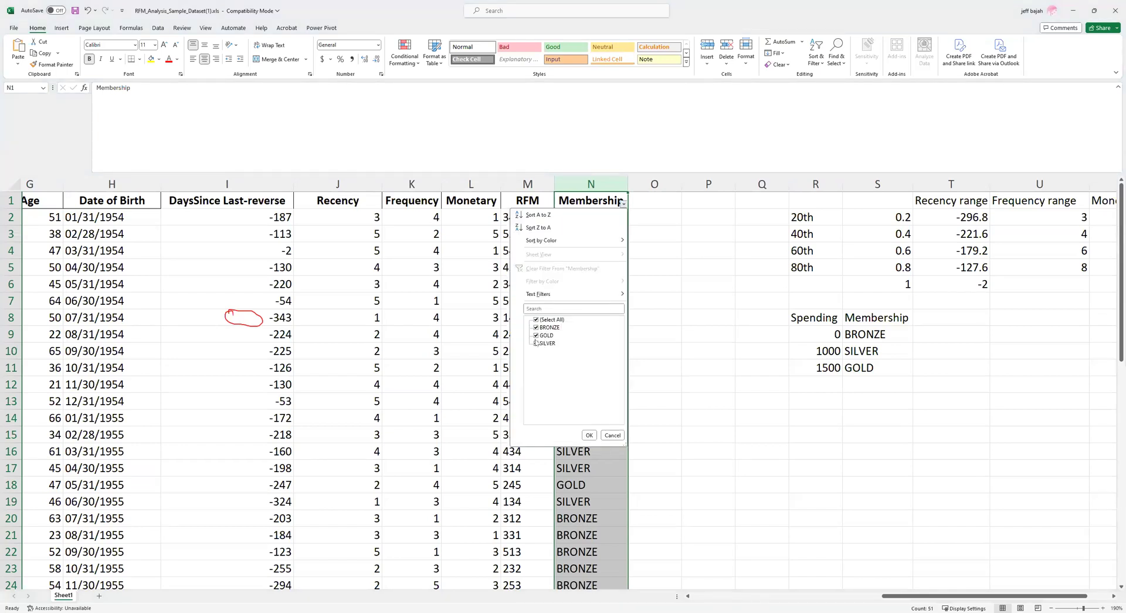
left_click(535, 344)
left_click(535, 327)
left_click(536, 320)
left_click(537, 319)
left_click(536, 335)
left_click(586, 435)
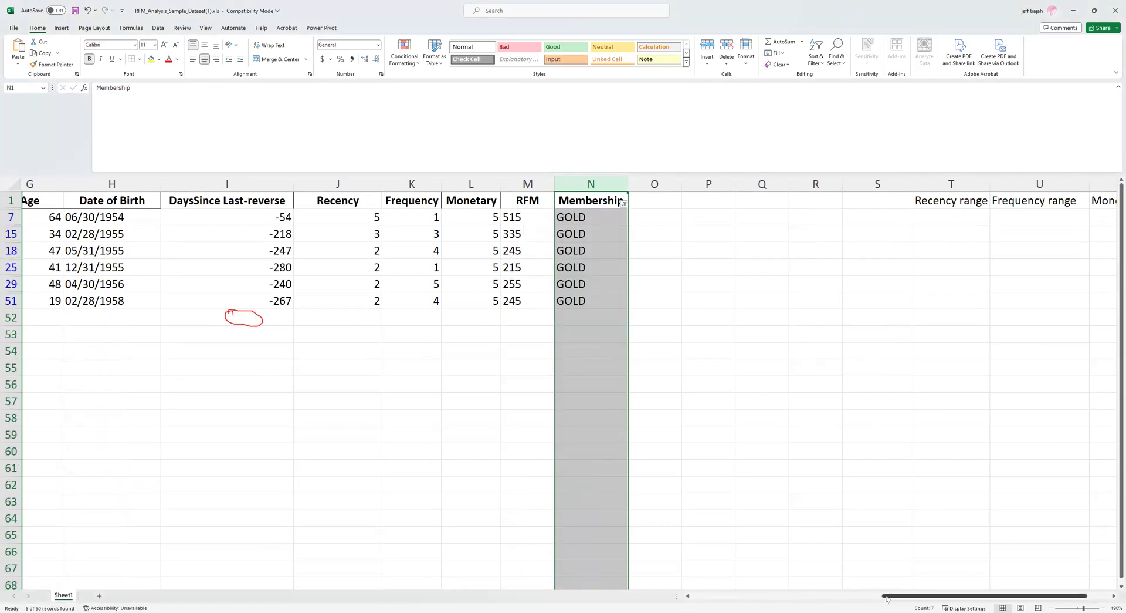
left_click_drag(888, 598, 668, 601)
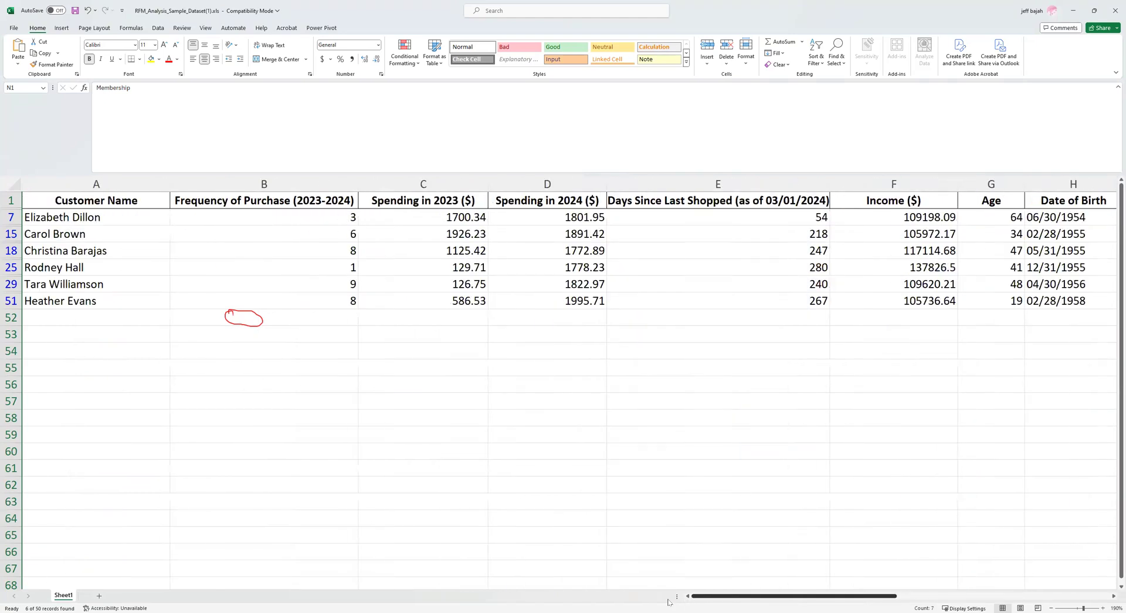
left_click_drag(467, 593, 910, 597)
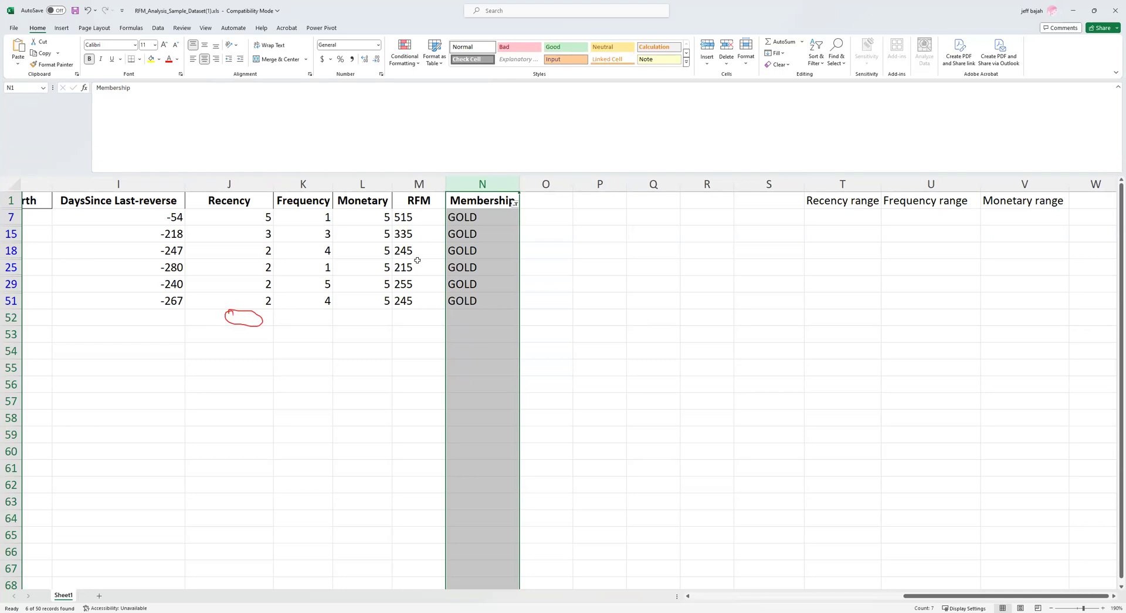
Reset the Membership filter to show all levels.
left_click(515, 203)
left_click(427, 336)
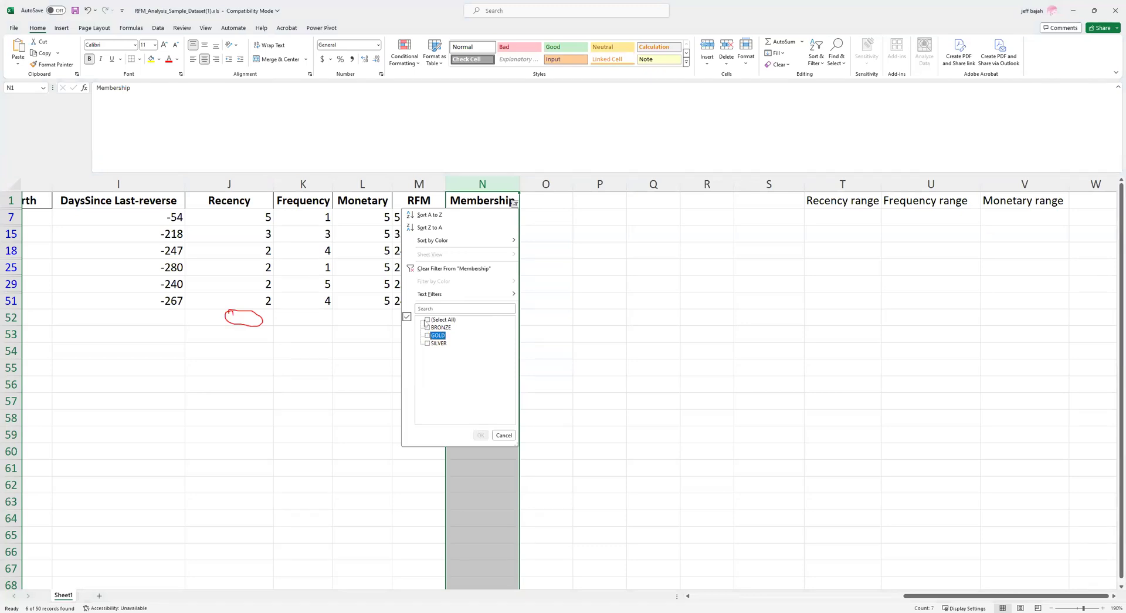
left_click(427, 320)
left_click(482, 435)
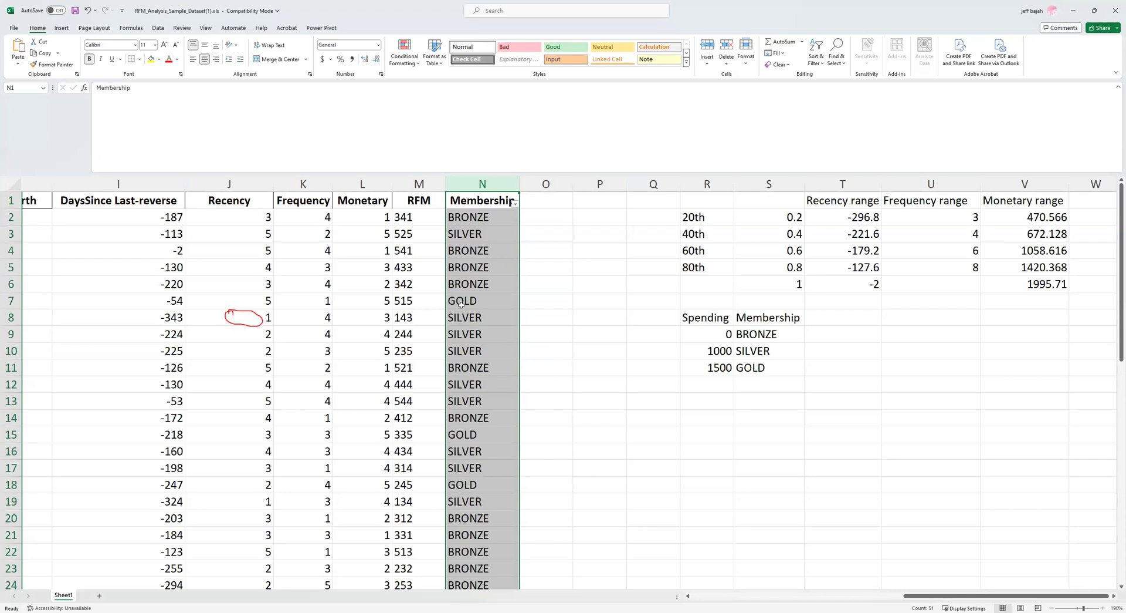
left_click(464, 282)
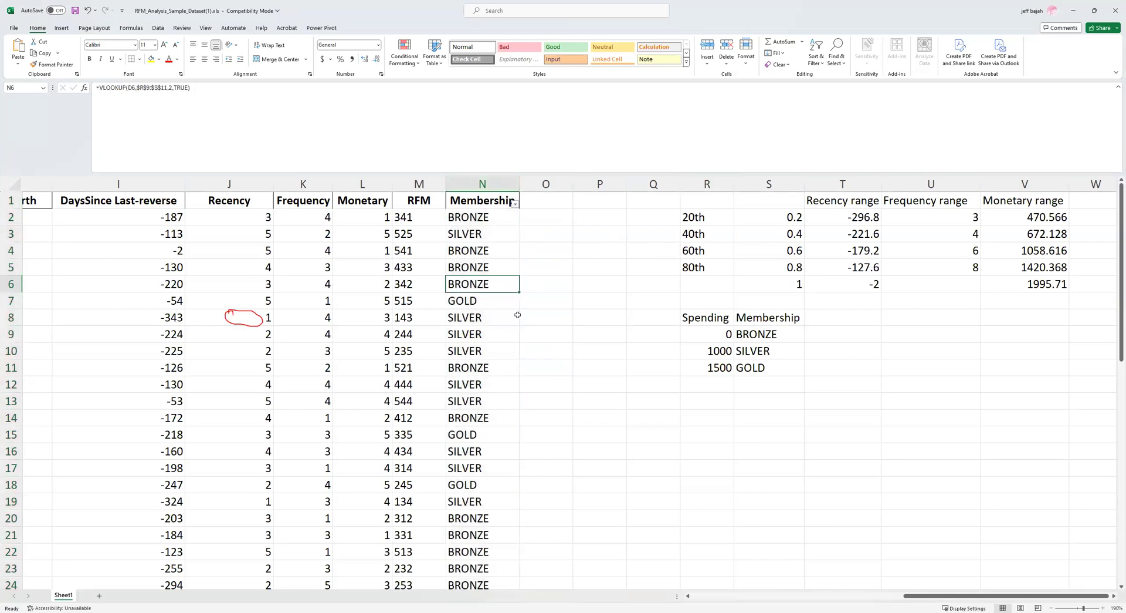
Enter the header Diff in O1, beside the Membership column.
left_click(547, 203)
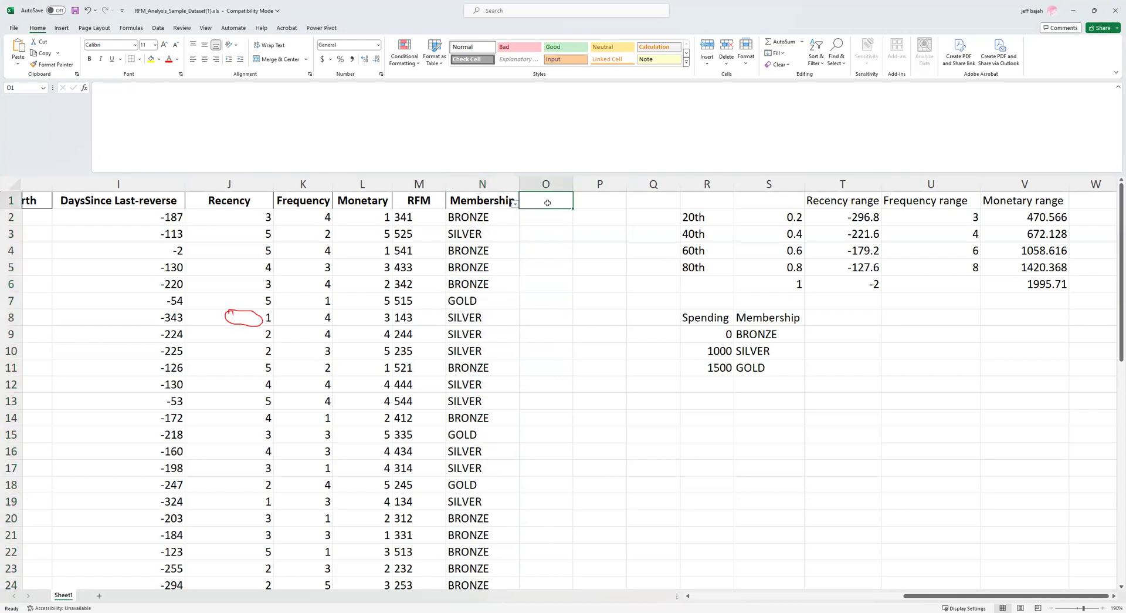
type("dlff")
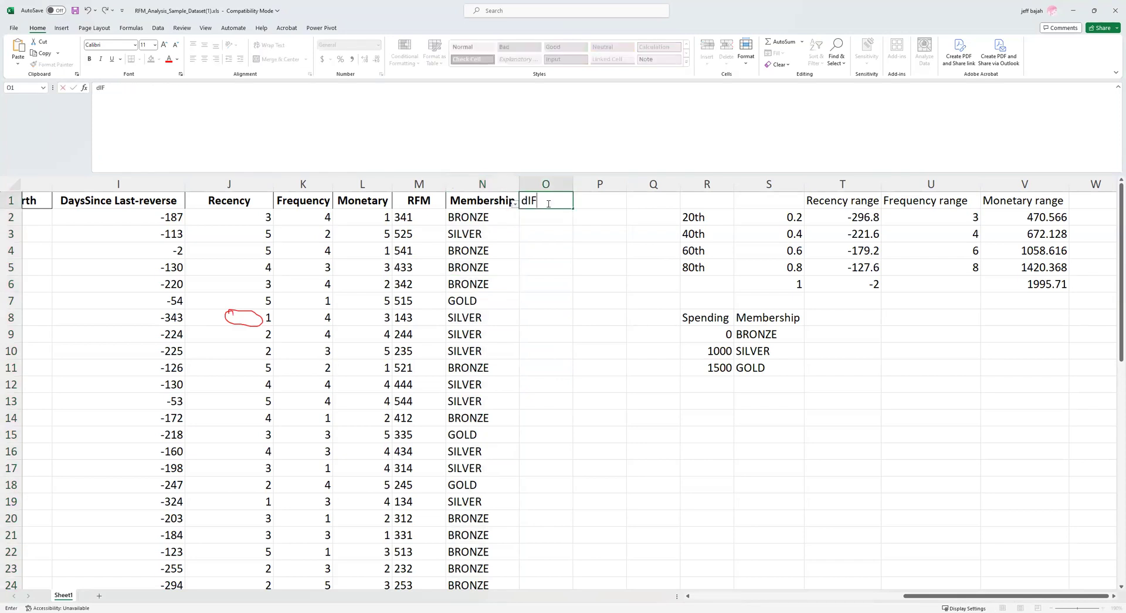
key("BackSpace")
key("BackSpace")
key("BackSpace")
key("BackSpace")
type("Diff")
key("Return")
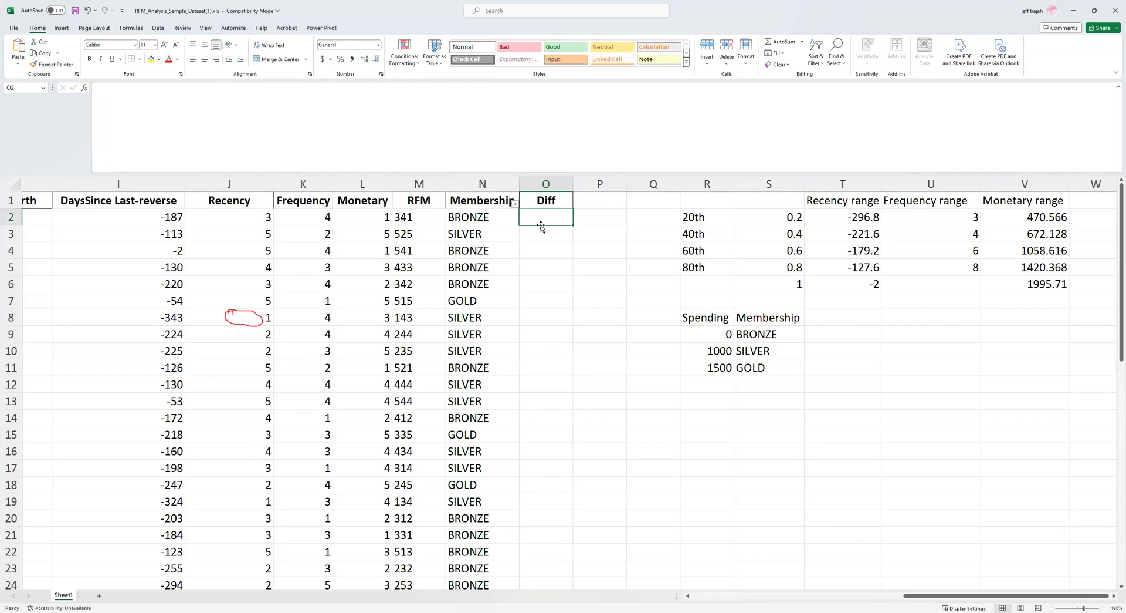
Enter the formula =D2-C2 in O2 to subtract 2023 spending from 2024 spending.
type("=")
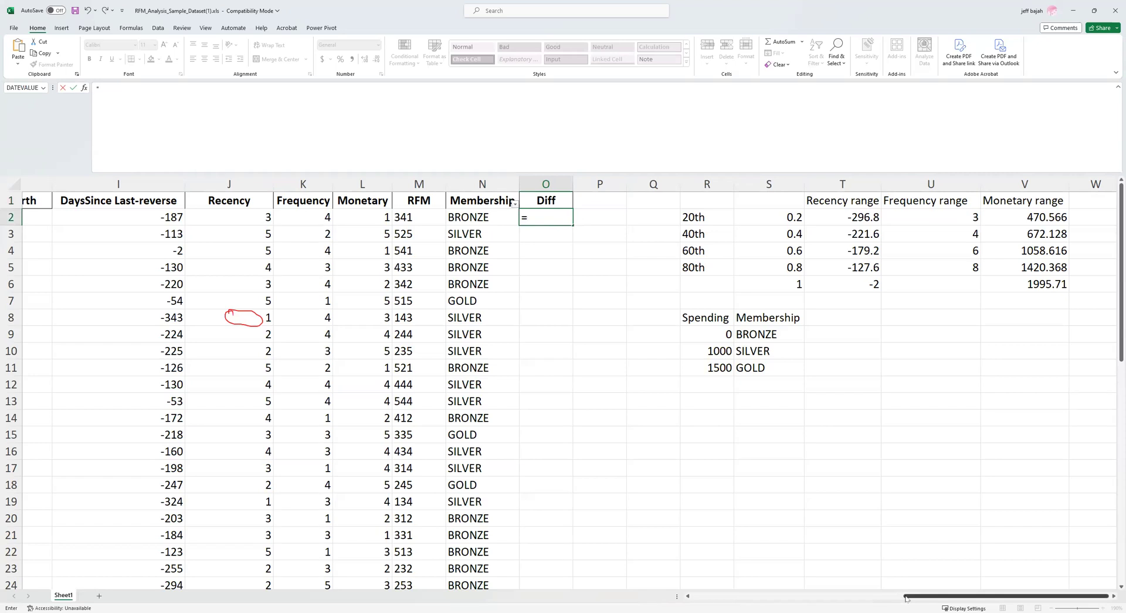
left_click_drag(997, 595, 657, 602)
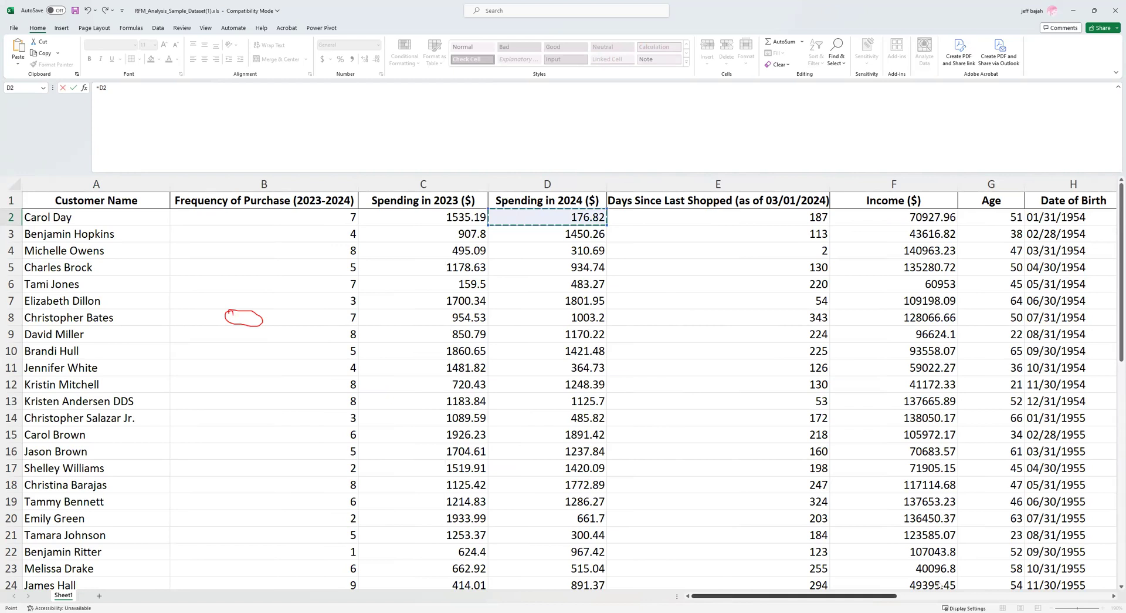
scroll(940, 585, "right", 5)
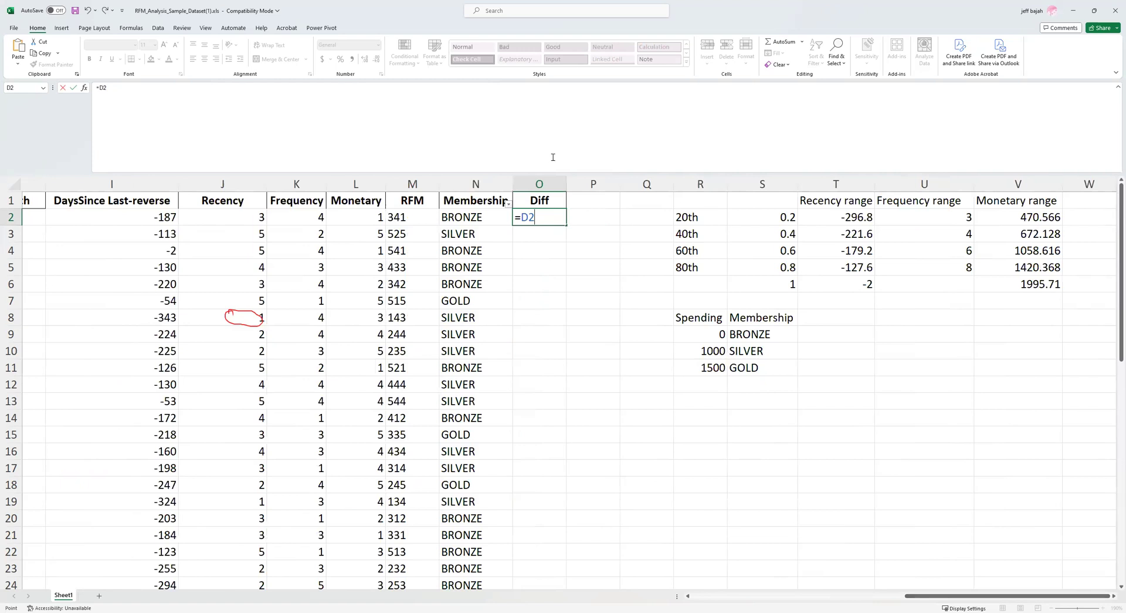
type("c")
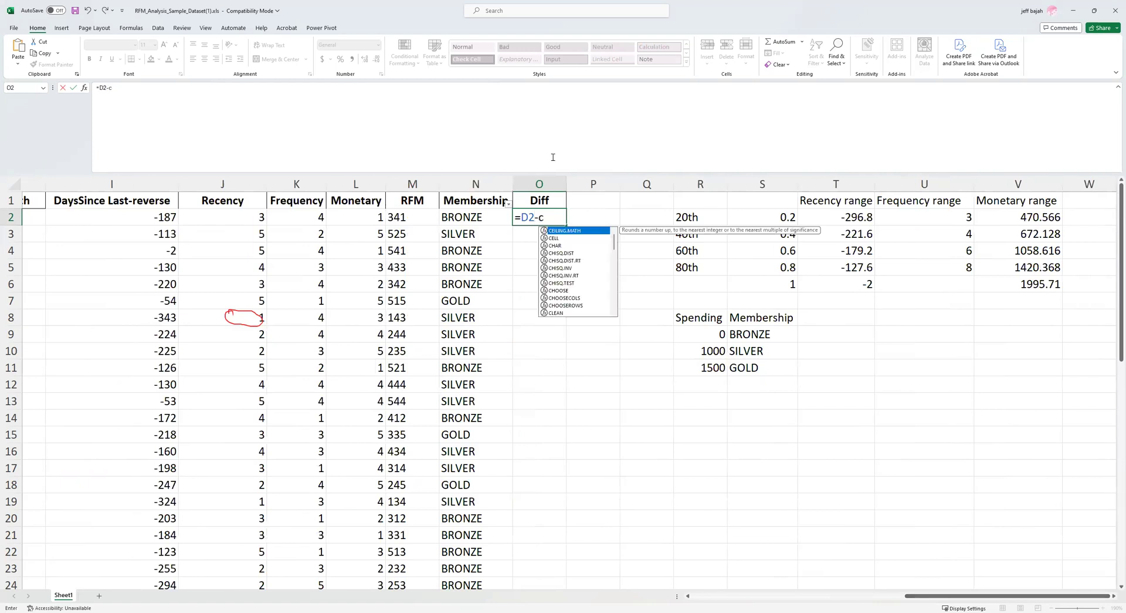
type("2")
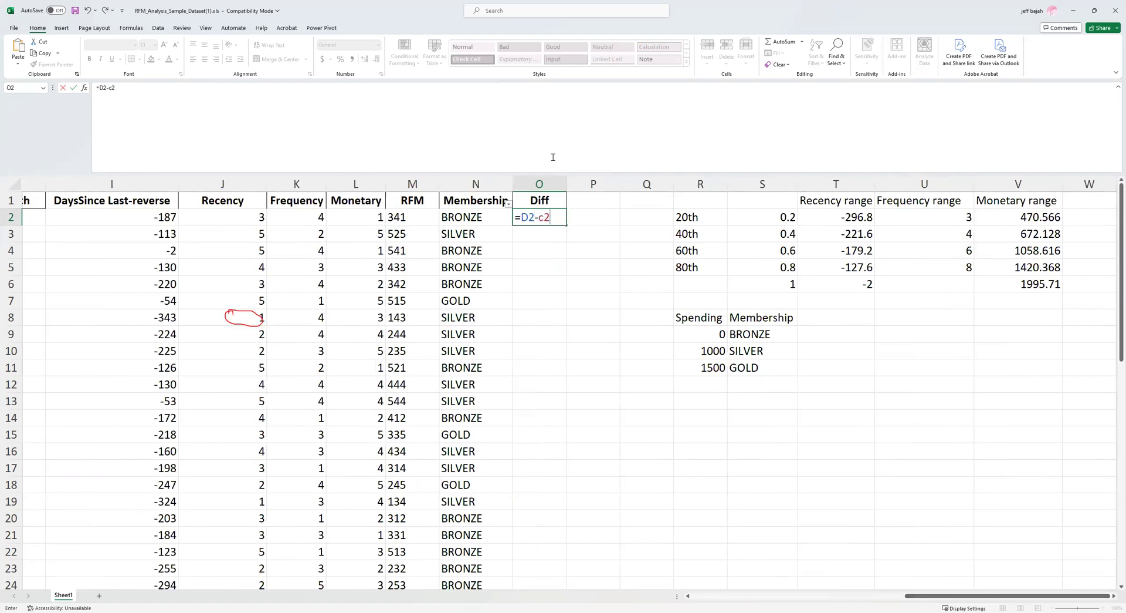
key("Return")
Fill the spending difference formula from O2 down to O51 for all customers.
left_click(552, 220)
left_click_drag(559, 221, 553, 548)
scroll(565, 528, "down", 9)
scroll(564, 528, "down", 1)
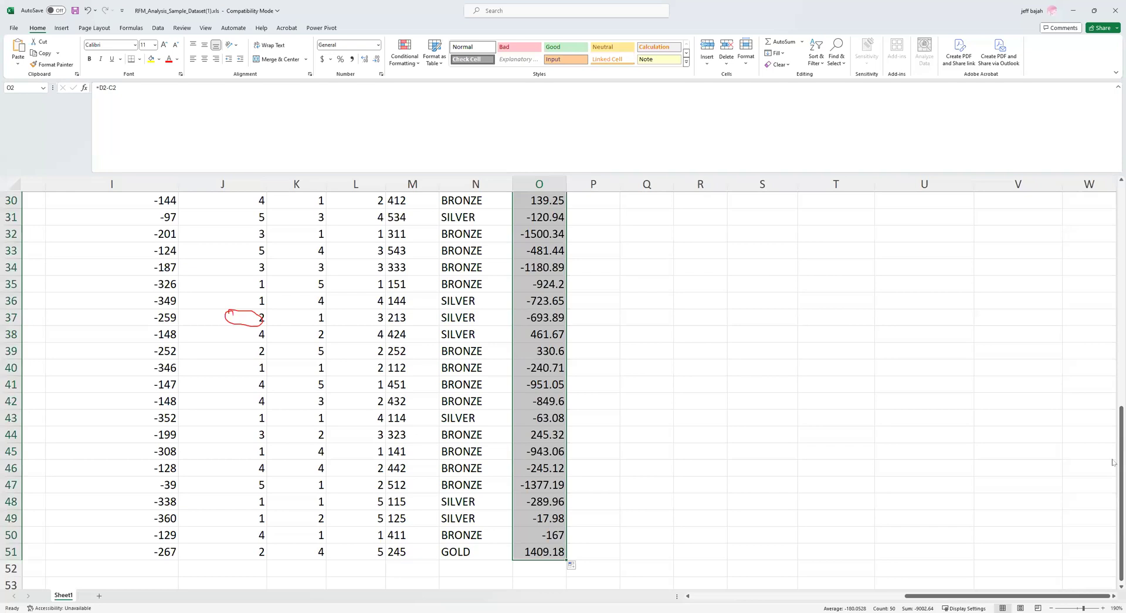
left_click_drag(1114, 464, 1114, 183)
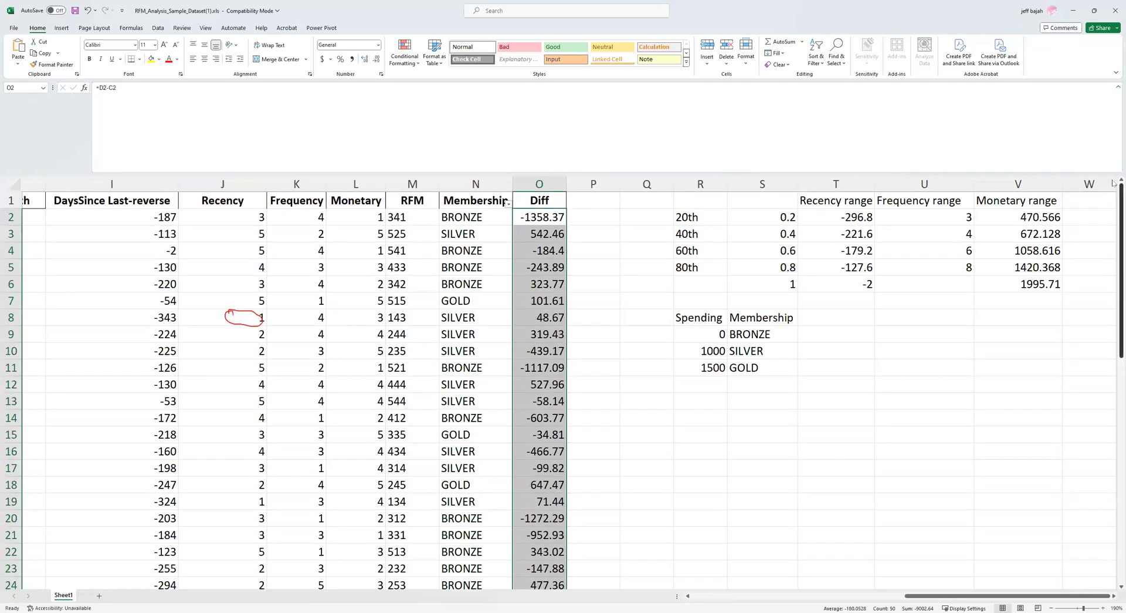
Examine the Diff results and inspect the formula in O2 without changing it.
left_click(536, 298)
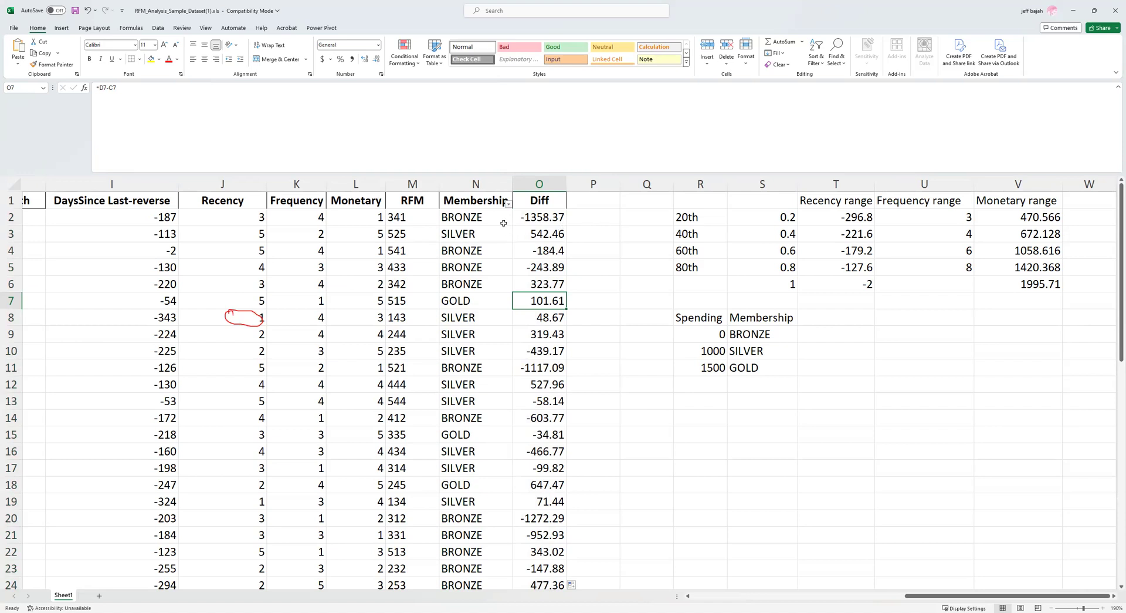
left_click(521, 216)
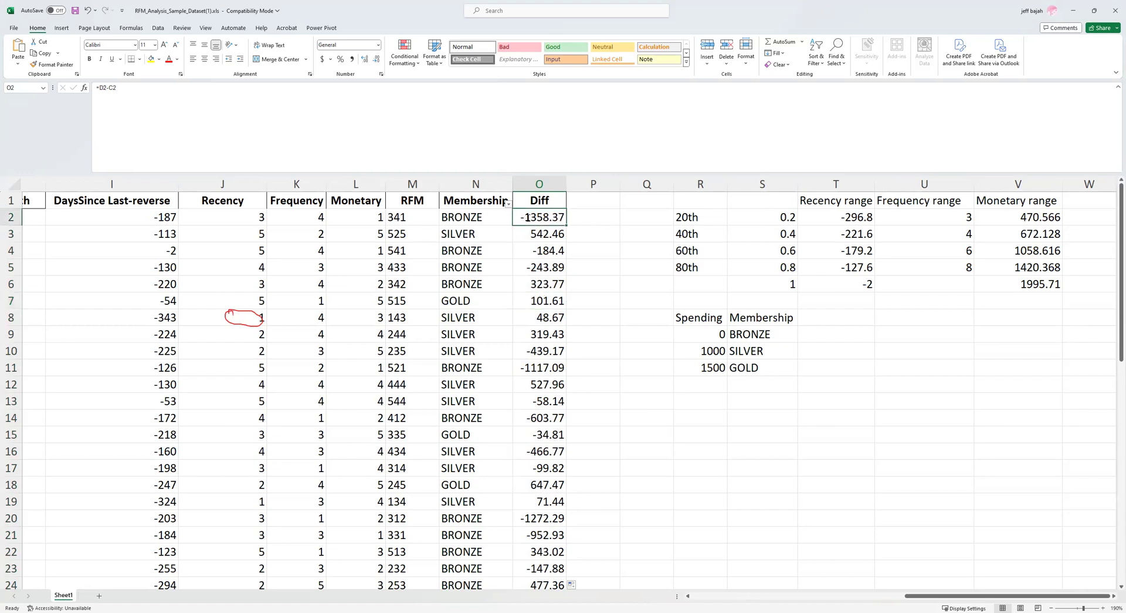
double_click(528, 217)
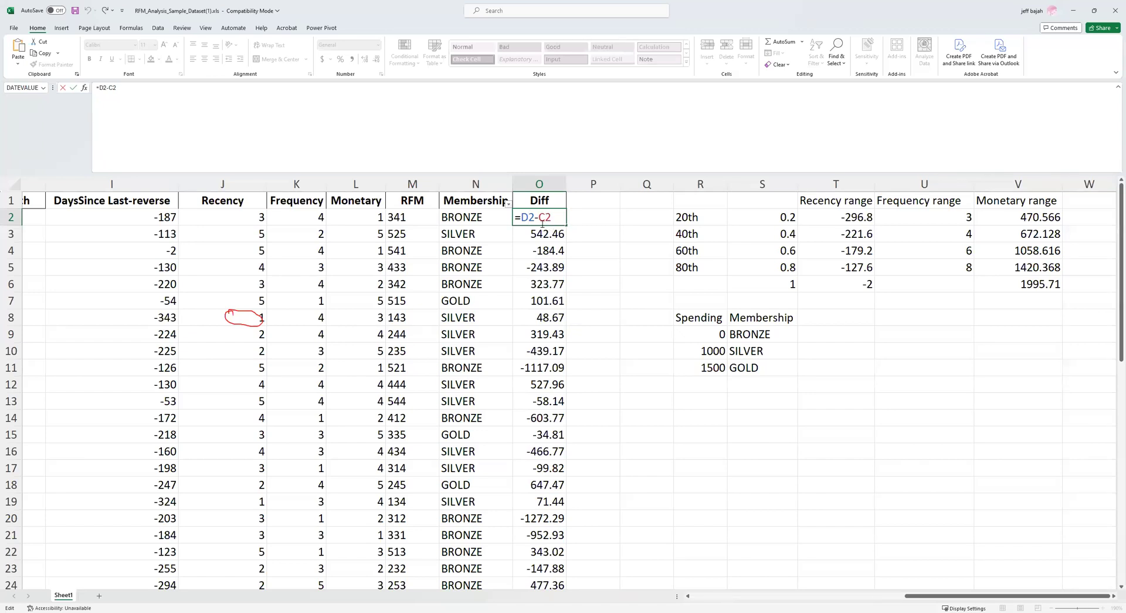
key("Return")
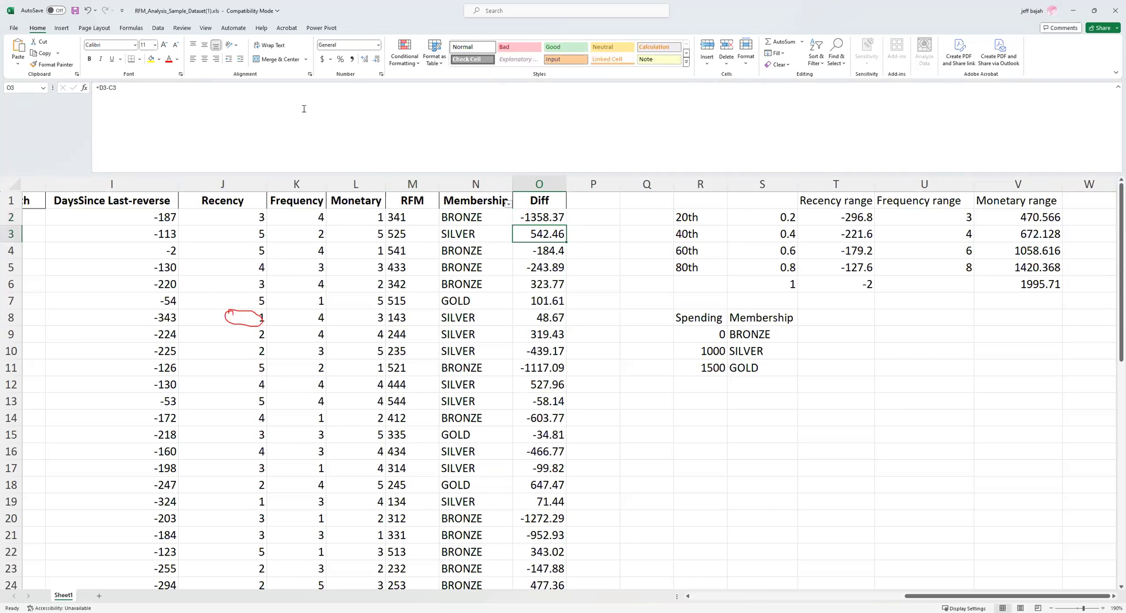
key("alt+Tab")
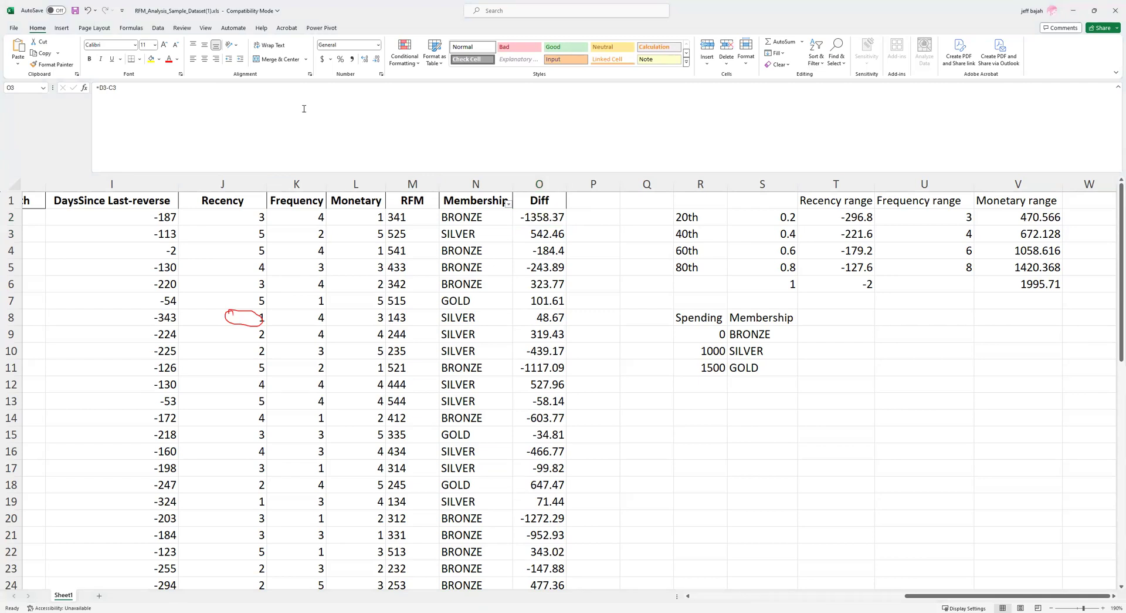
left_click(548, 217)
double_click(540, 217)
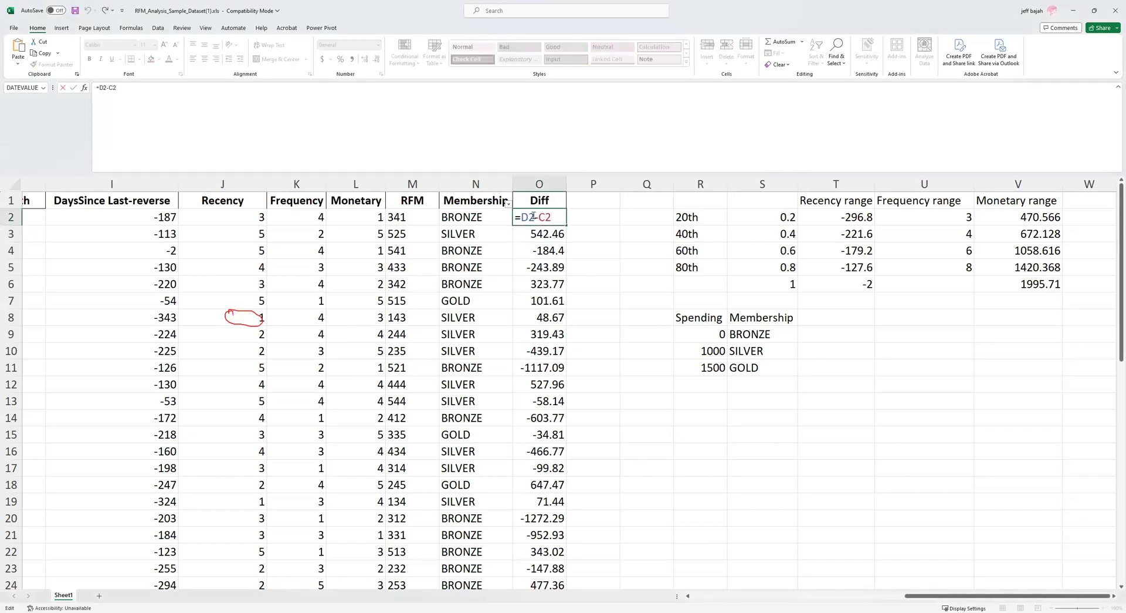
key("Return")
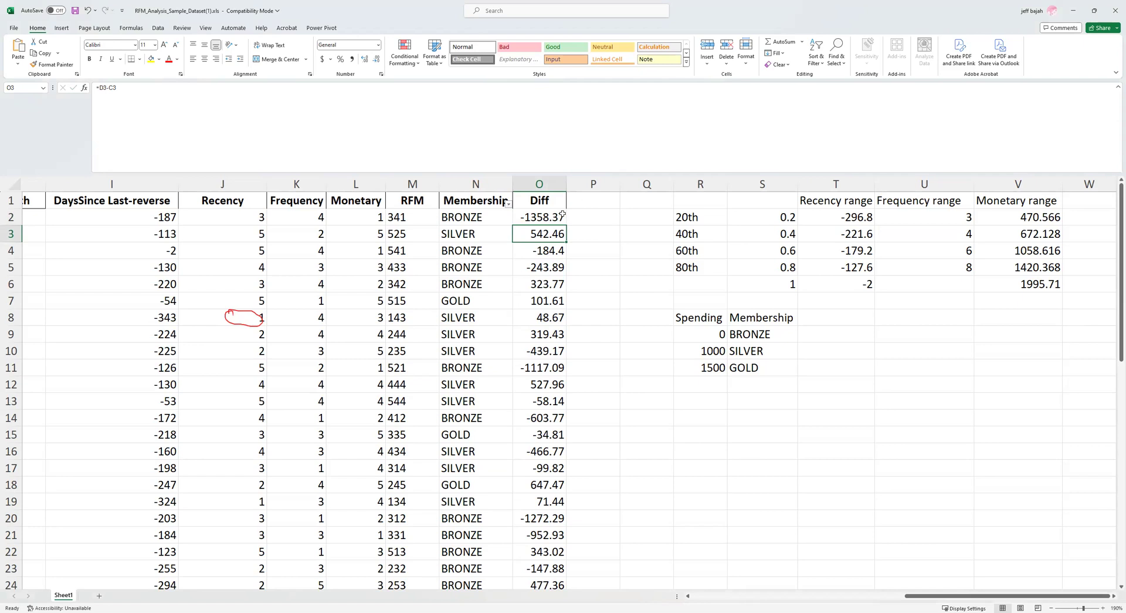
Enter the header % in P1, beside the Diff column.
left_click(590, 197)
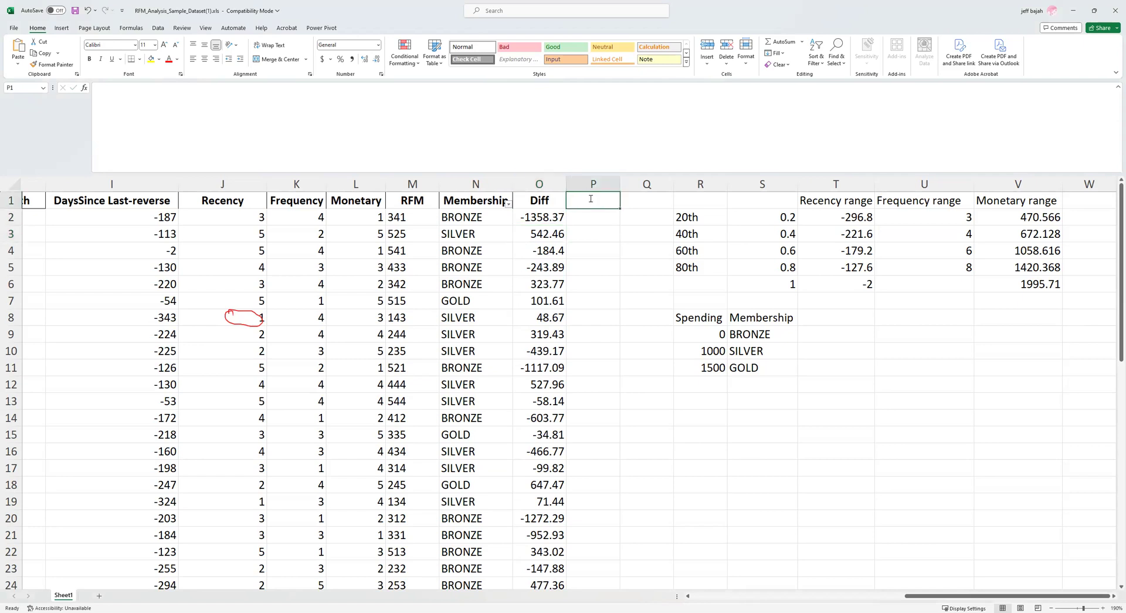
type("%")
key("Return")
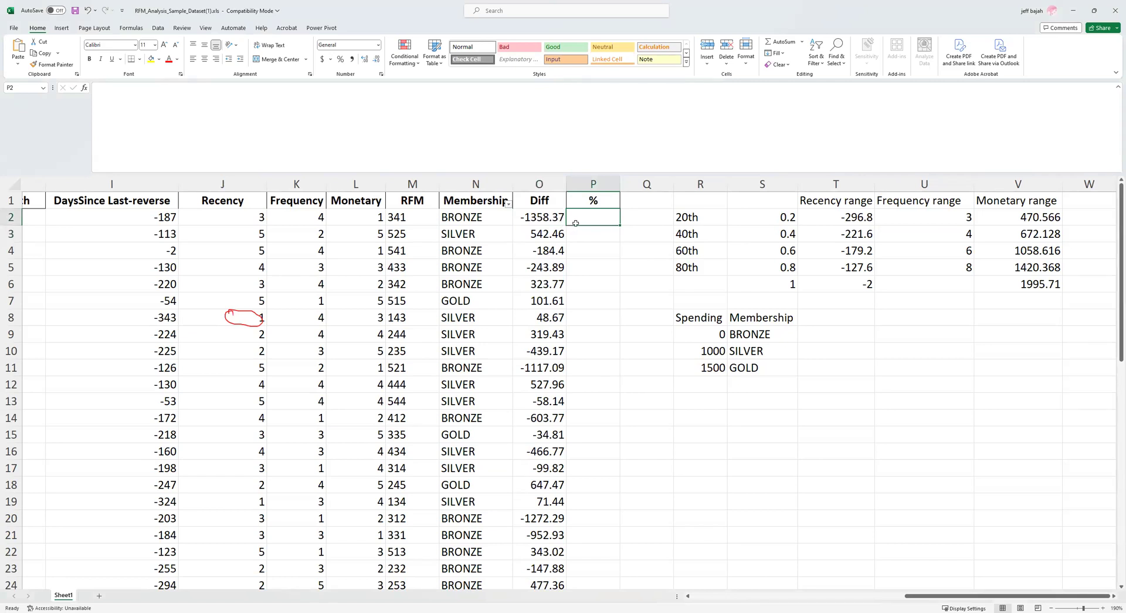
Enter the formula =O2/C2 in P2 to divide the spending difference by the 2023 spending.
type("=")
left_click(543, 218)
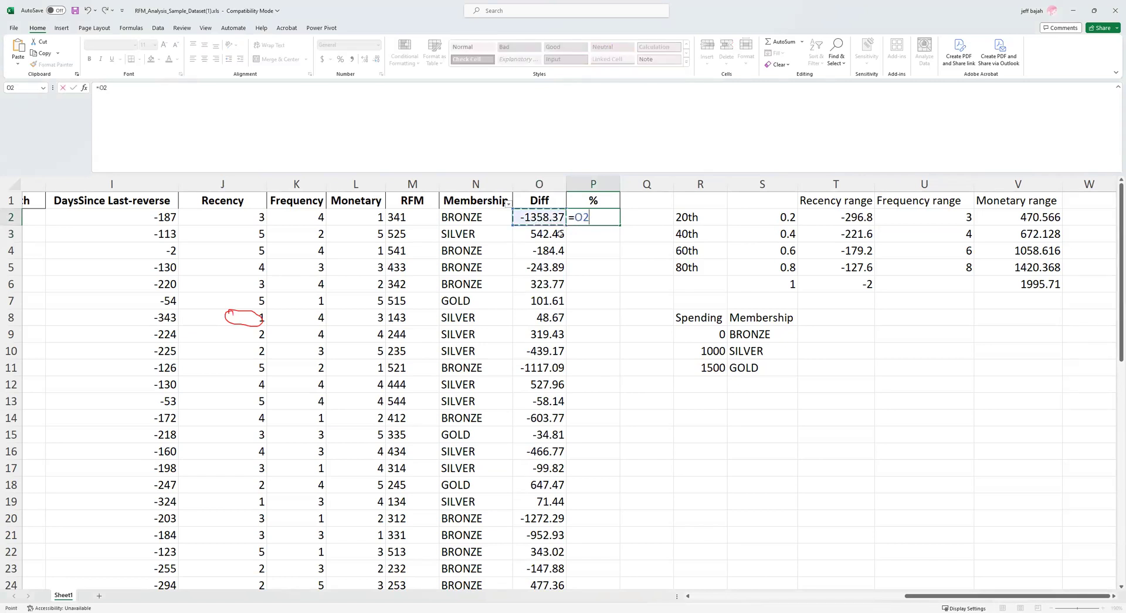
type("/")
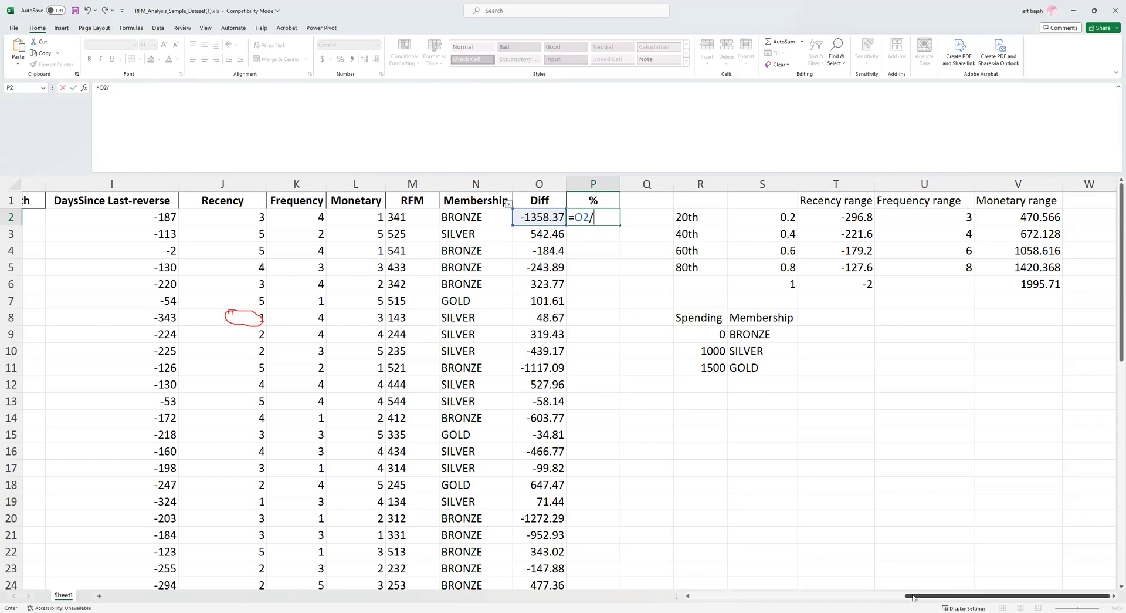
left_click(692, 599)
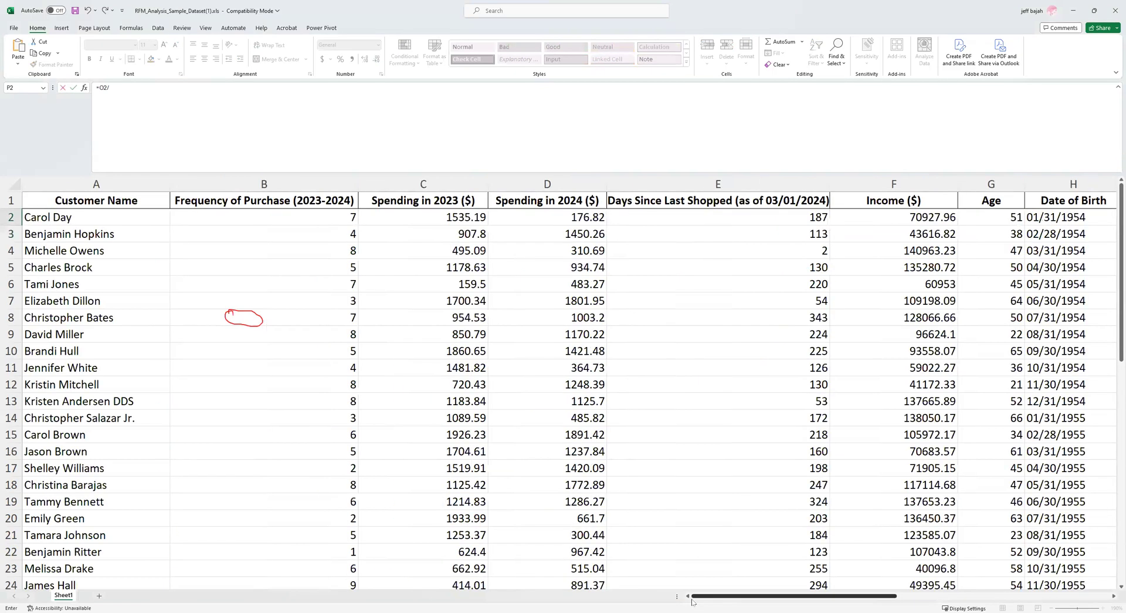
left_click(448, 217)
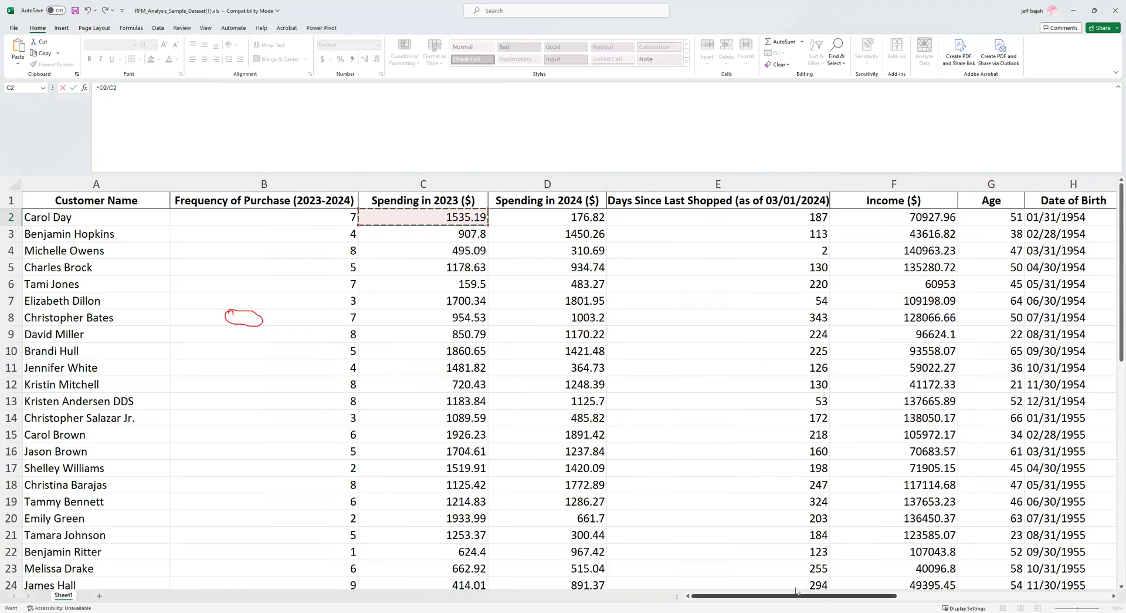
scroll(950, 599, "right", 10)
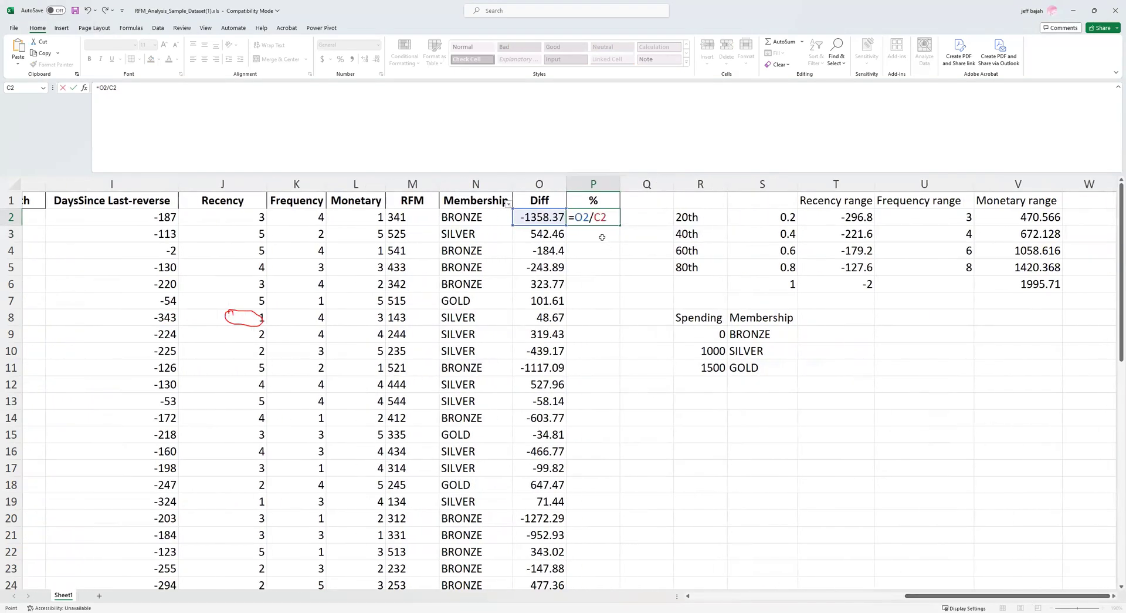
key("ctrl+Return")
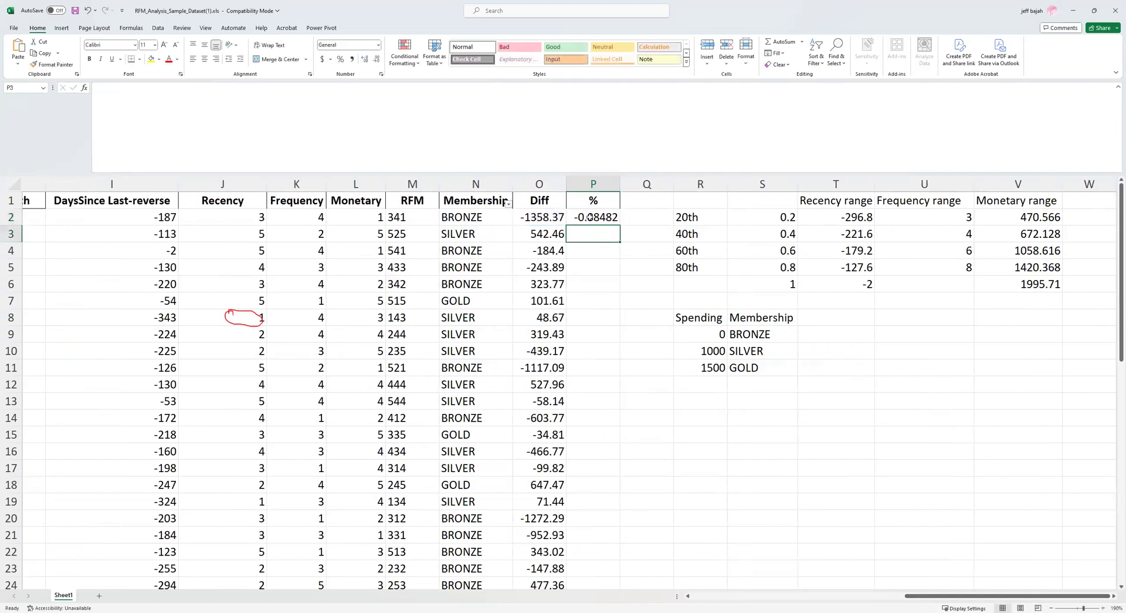
Fill the P2 formula down to P51 for all customers and format the results as percentages with one decimal place.
left_click_drag(621, 227, 593, 539)
scroll(611, 351, "up", 10)
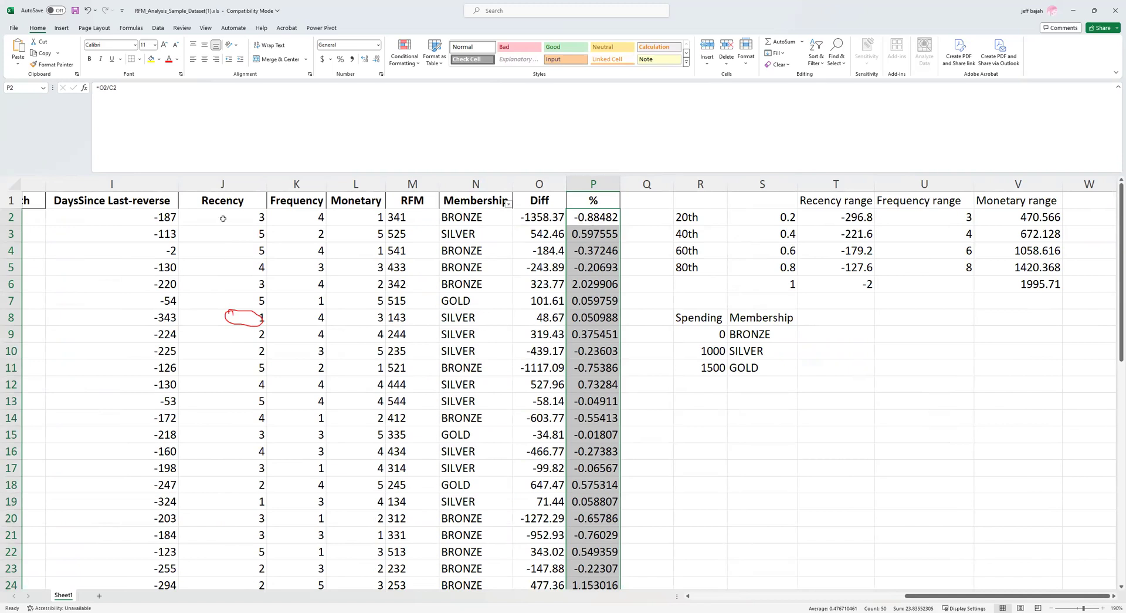
left_click(341, 59)
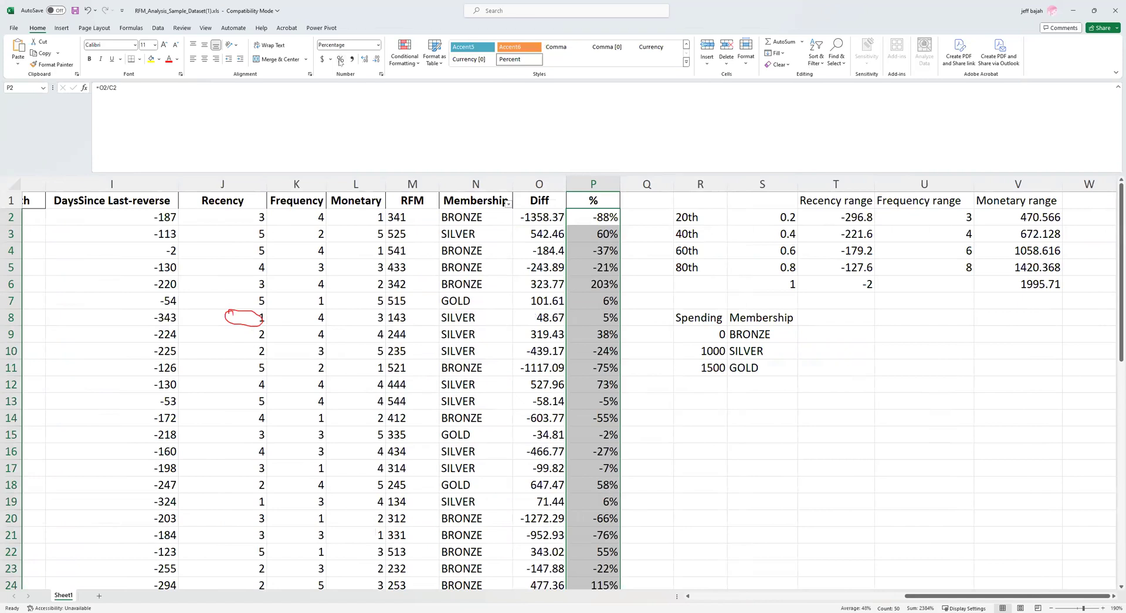
left_click(365, 60)
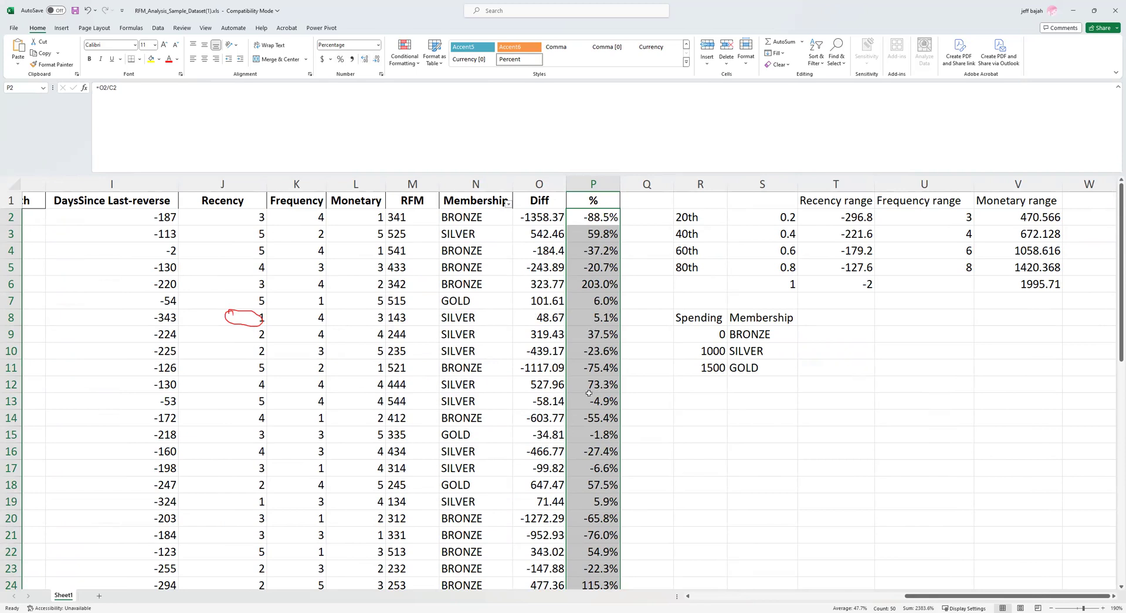
Review the percentage changes for all customers and inspect the formula in P2 without changing it.
scroll(589, 392, "down", 8)
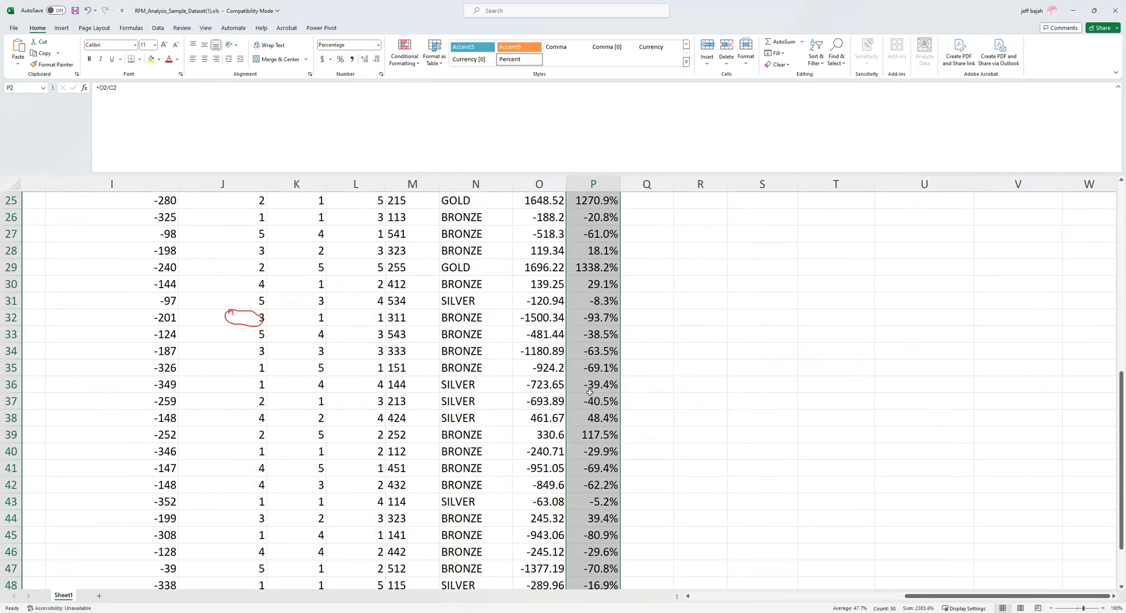
scroll(590, 392, "up", 8)
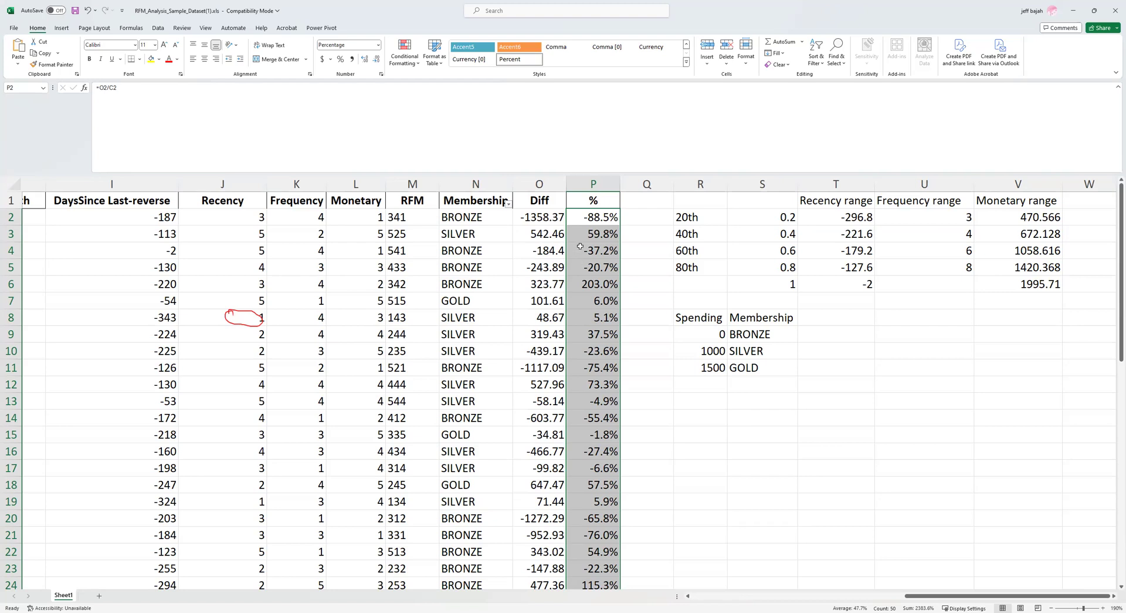
double_click(593, 217)
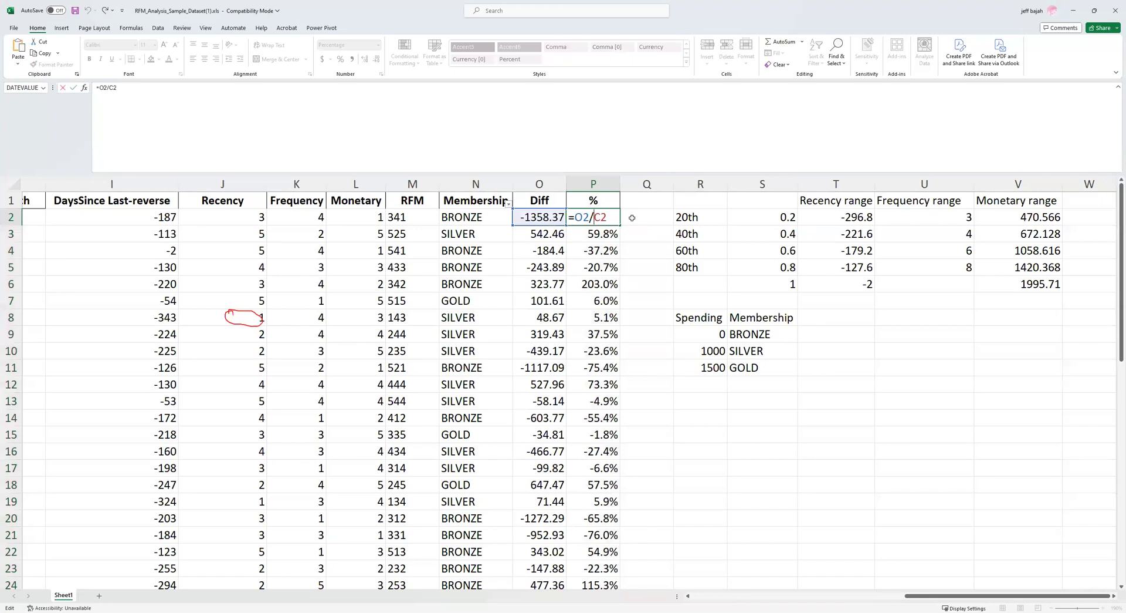
key("Return")
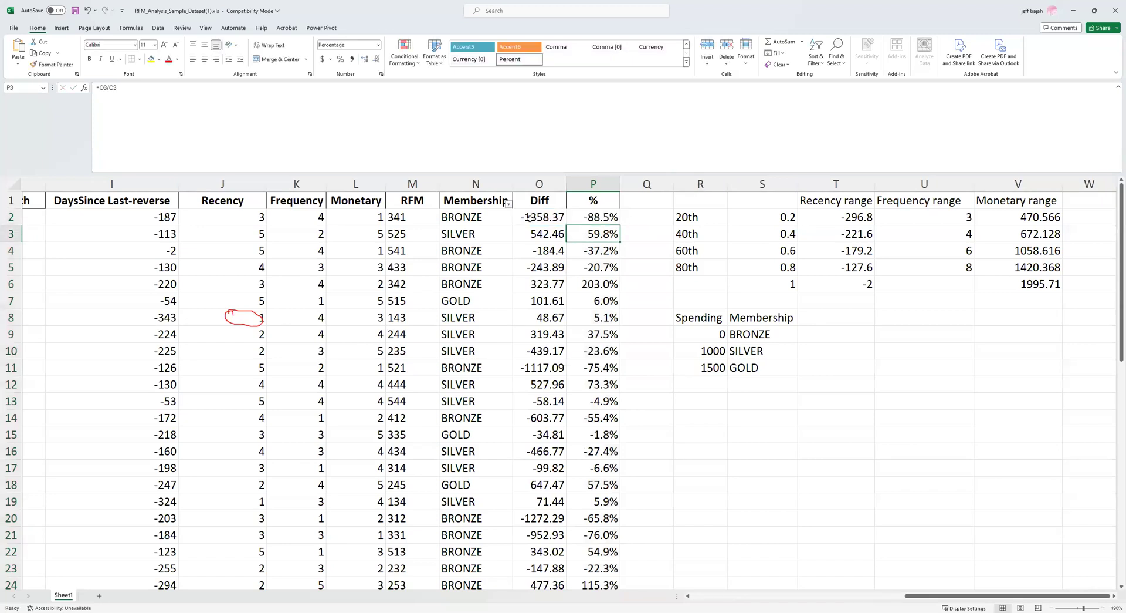